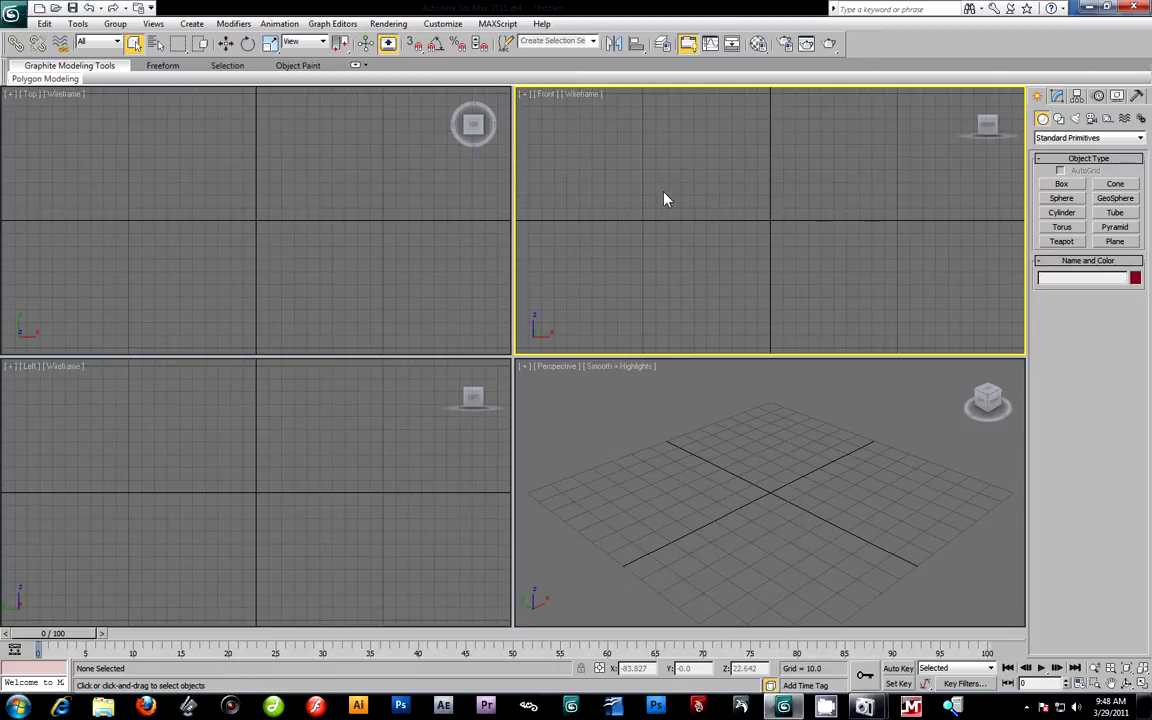
Open the reference image dresser1.jpg for viewing and position its window over the Top and Left viewports.
{"action": "left_click", "coordinate": [386, 27]}
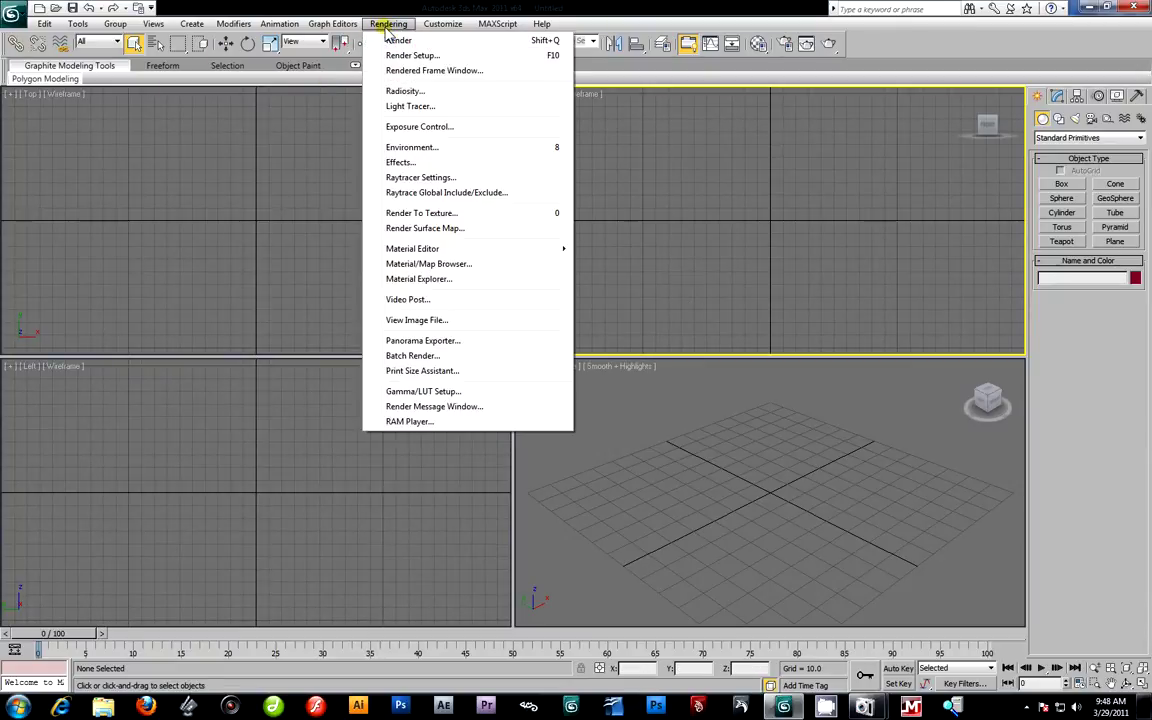
{"action": "left_click", "coordinate": [437, 321]}
{"action": "left_click", "coordinate": [224, 128]}
{"action": "left_click", "coordinate": [494, 273]}
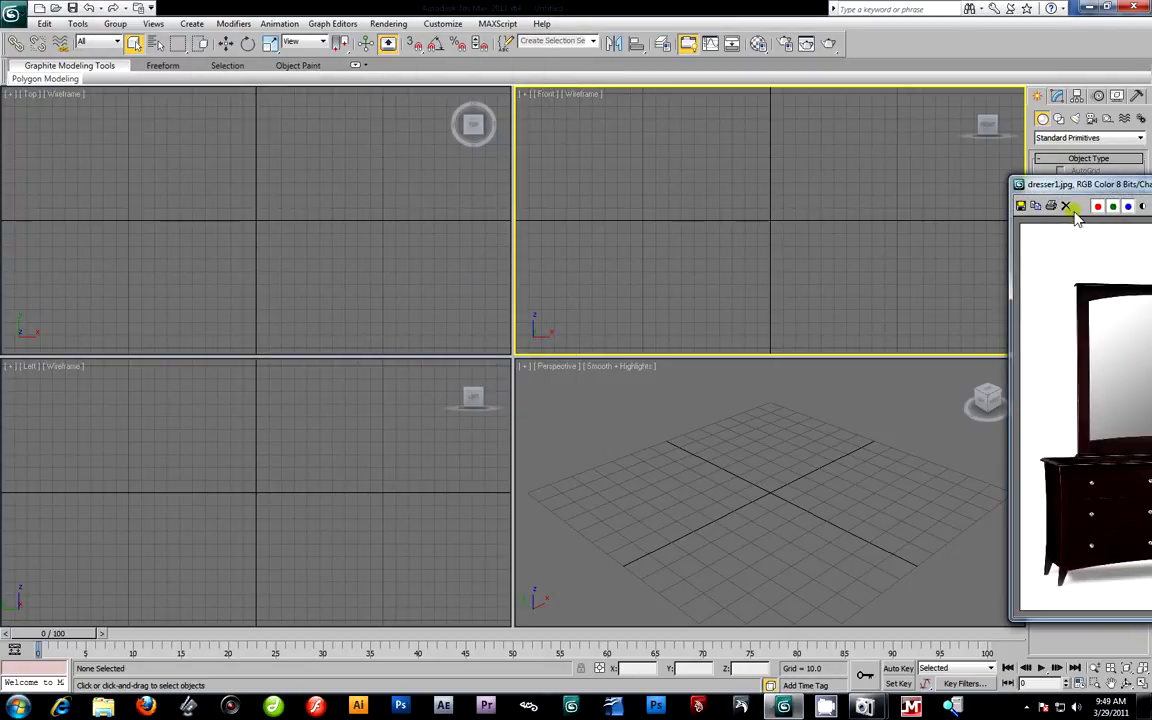
{"action": "left_click_drag", "start_coordinate": [1072, 190], "coordinate": [157, 149]}
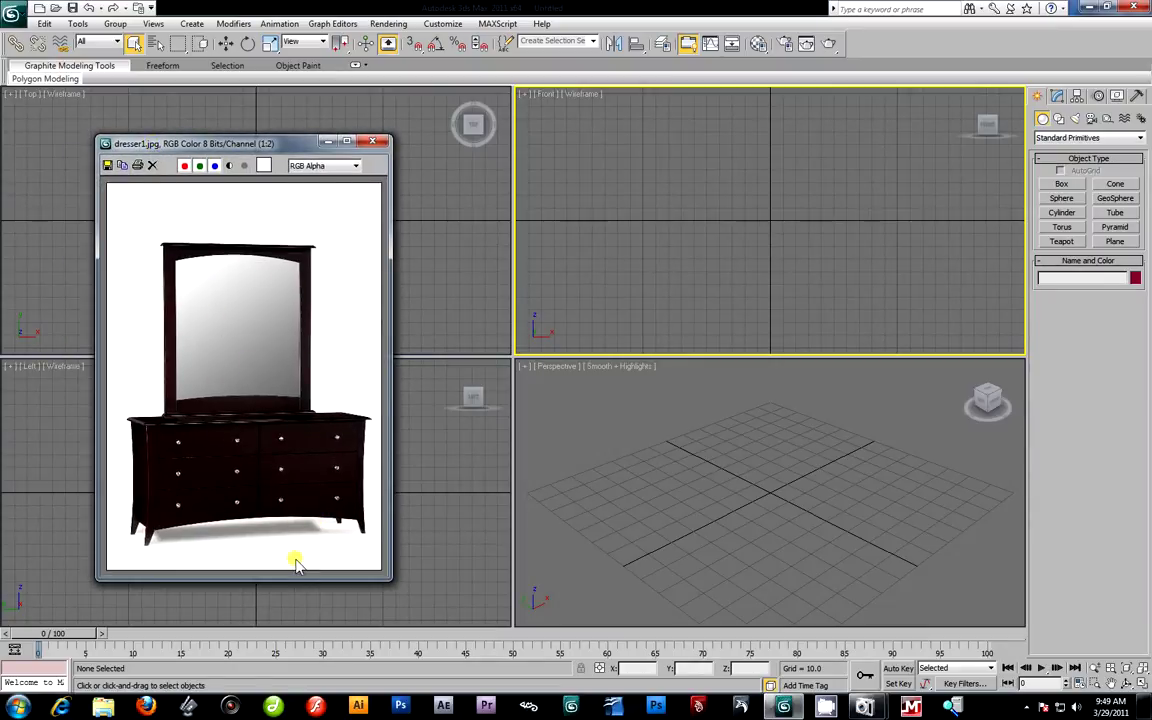
{"action": "left_click_drag", "start_coordinate": [278, 144], "coordinate": [231, 121]}
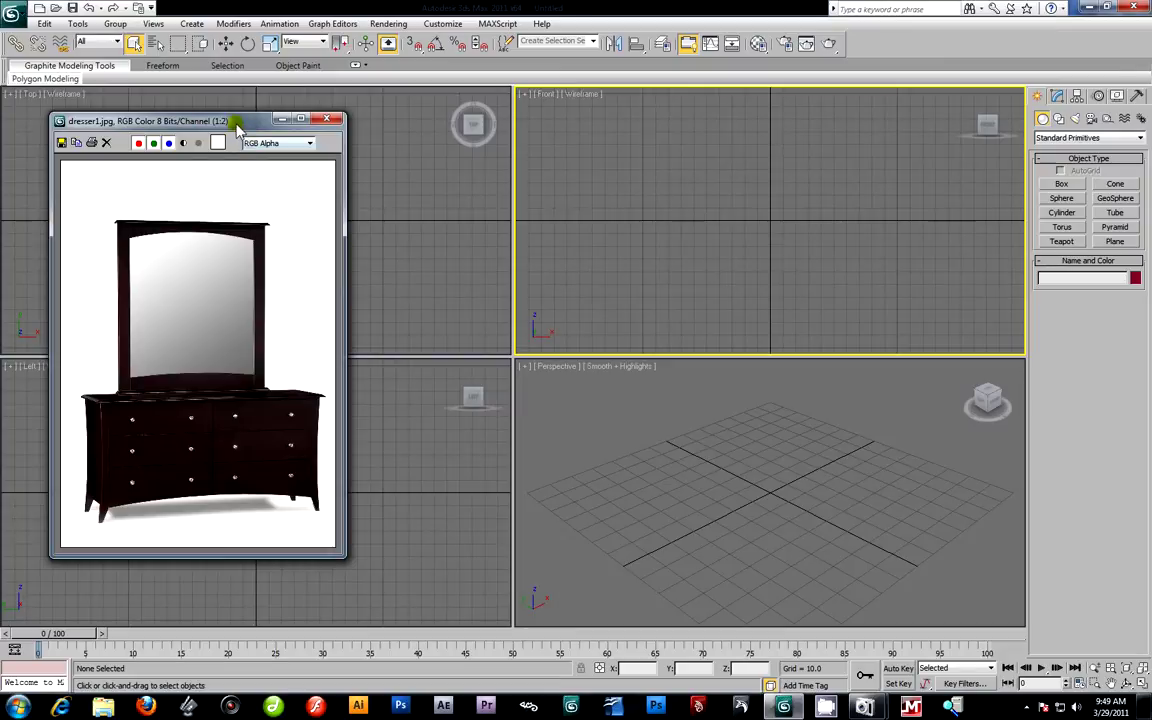
{"action": "mouse_move", "coordinate": [235, 121]}
{"action": "left_mouse_down"}
{"action": "mouse_move", "coordinate": [229, 114]}
{"action": "mouse_move", "coordinate": [238, 130]}
{"action": "left_mouse_up"}
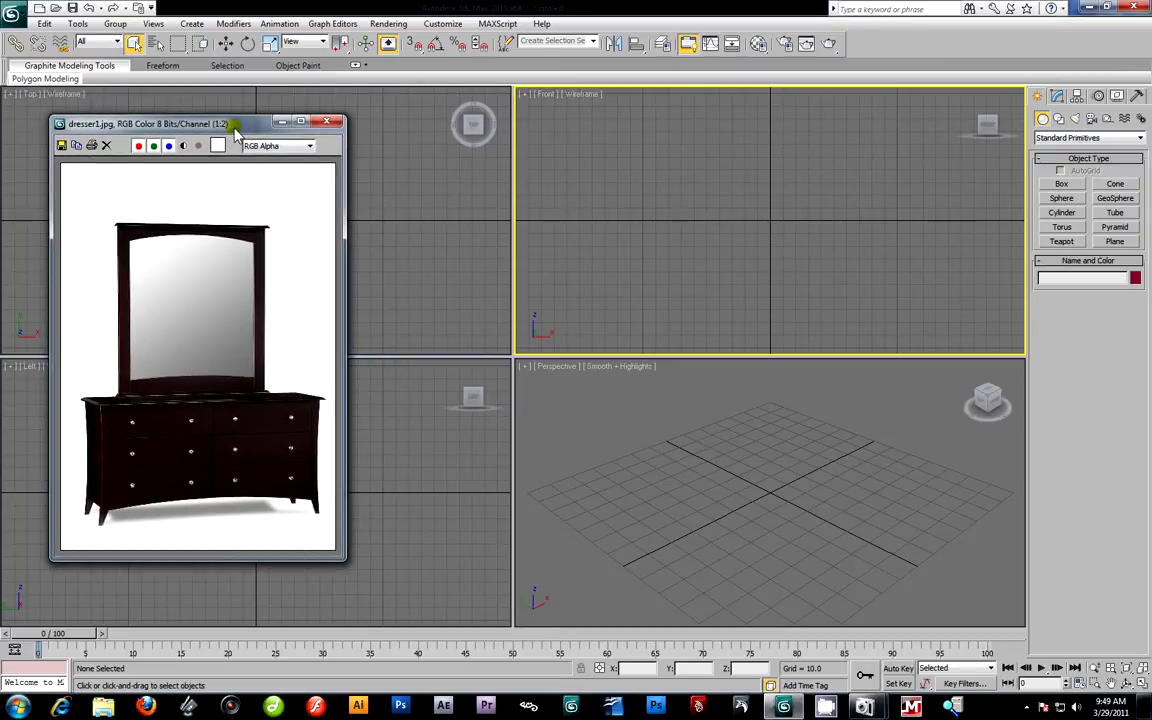
{"action": "left_click_drag", "start_coordinate": [234, 129], "coordinate": [262, 130]}
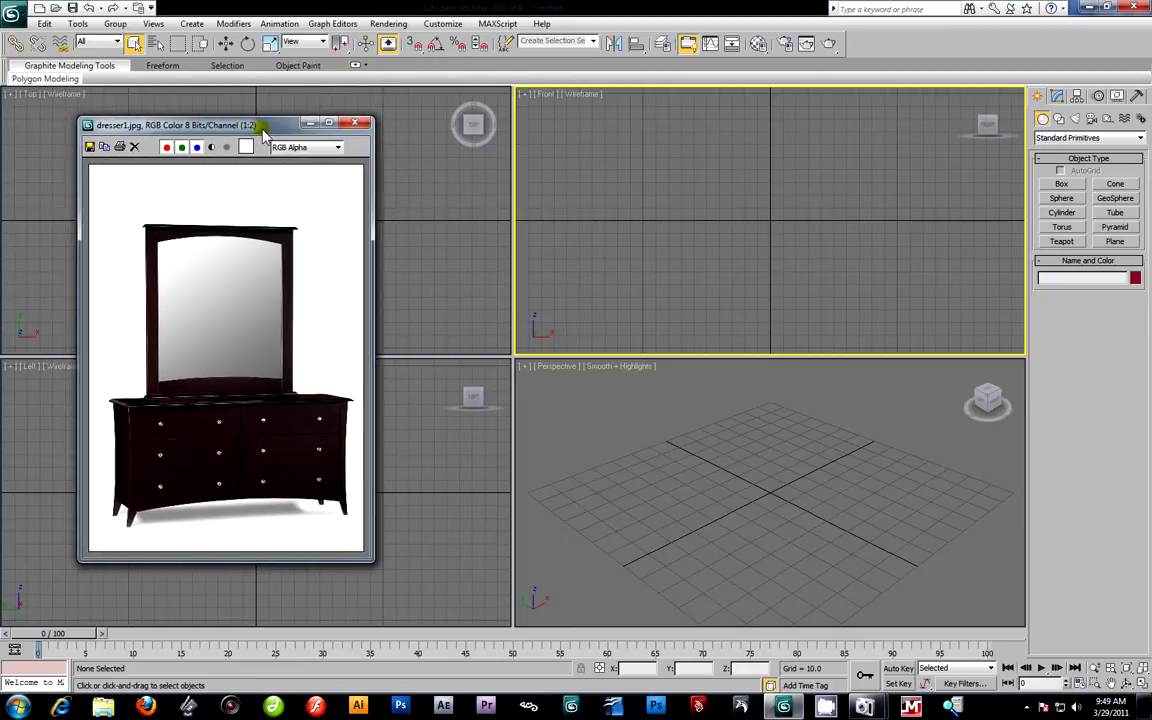
{"action": "left_click_drag", "start_coordinate": [264, 137], "coordinate": [235, 130]}
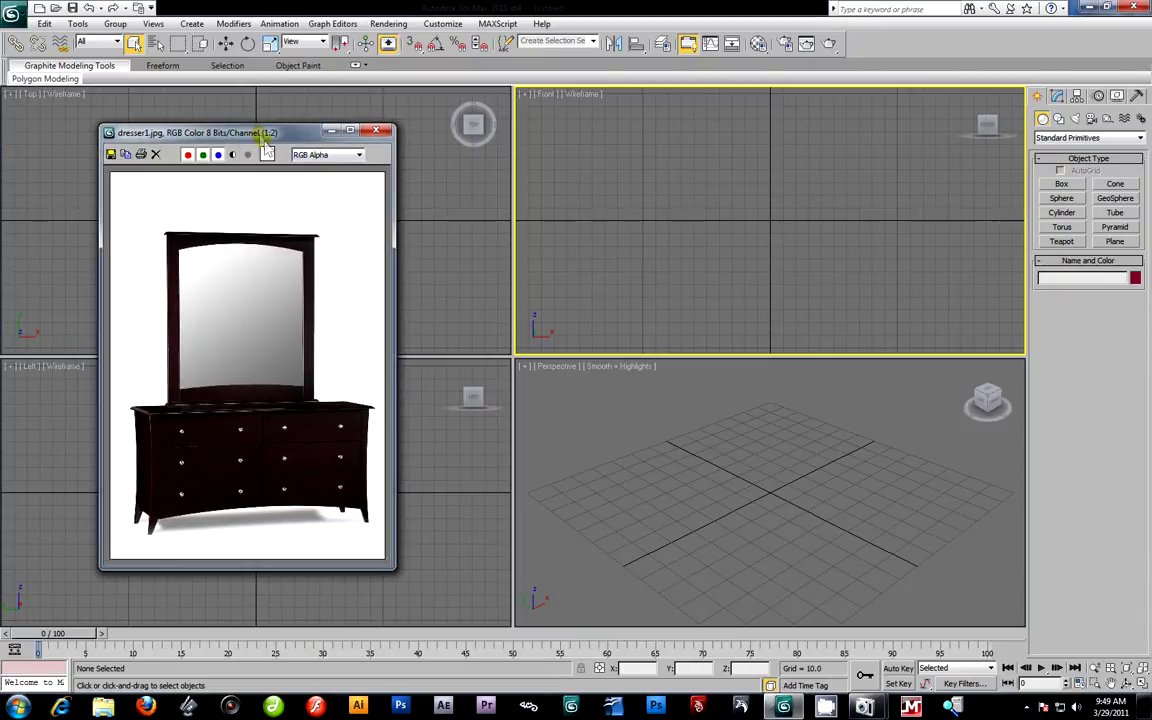
Close the dresser1.jpg image window.
{"action": "left_click", "coordinate": [390, 24]}
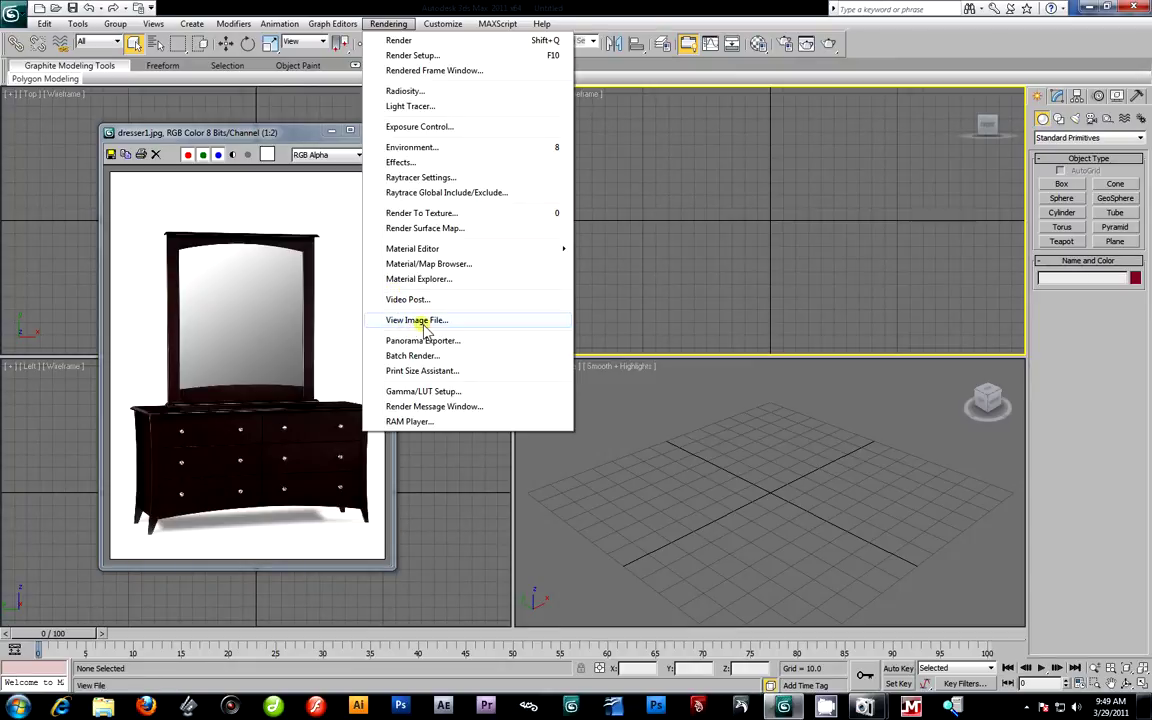
{"action": "left_click", "coordinate": [265, 130]}
{"action": "left_click", "coordinate": [373, 131]}
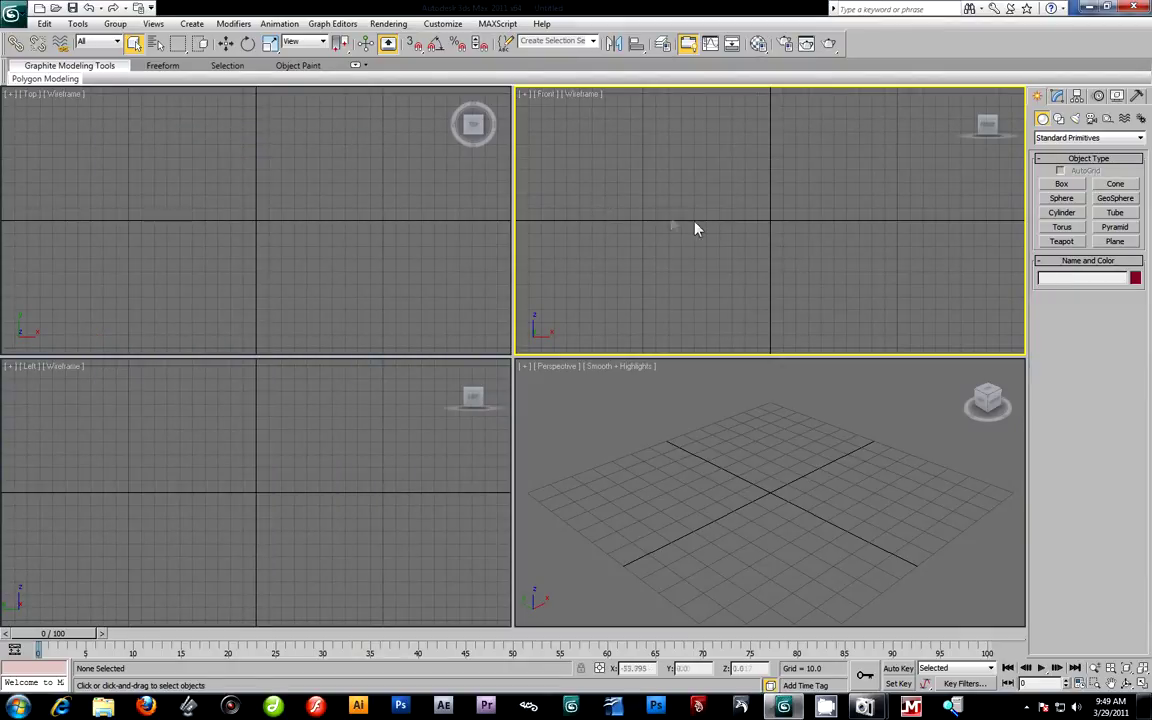
Load White dresser.jpg from the desktop's Character Model Sheets folder as the Front viewport's background image.
{"action": "left_click", "coordinate": [157, 26]}
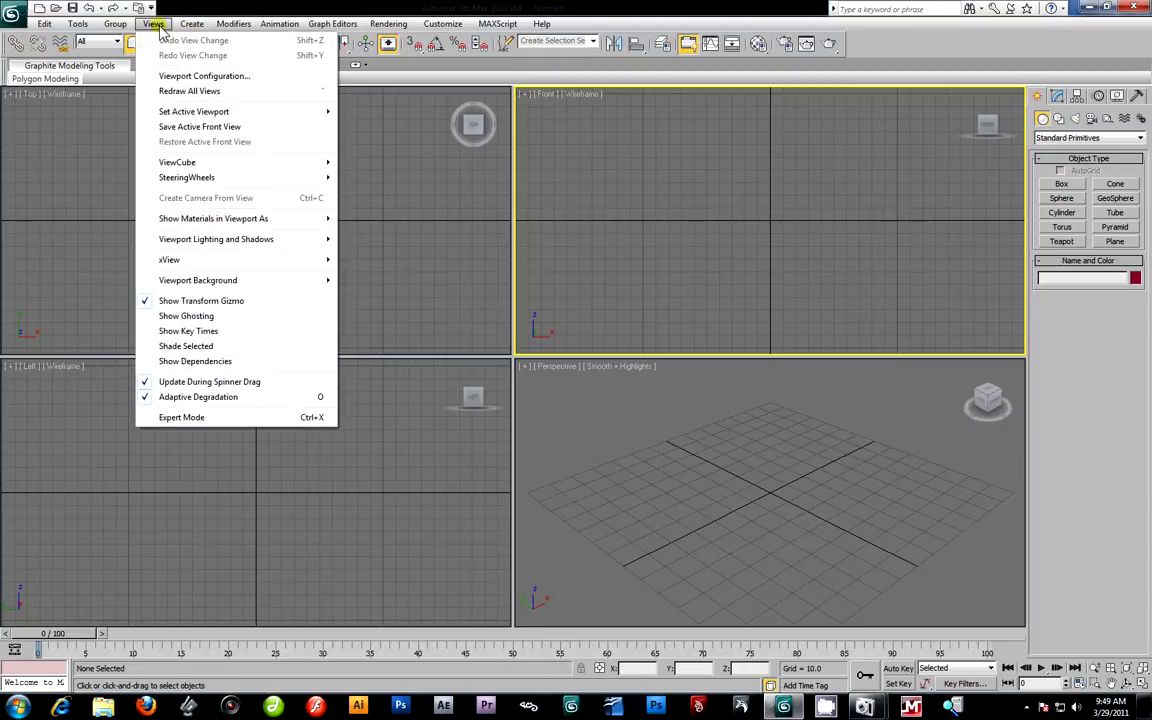
{"action": "mouse_move", "coordinate": [210, 286]}
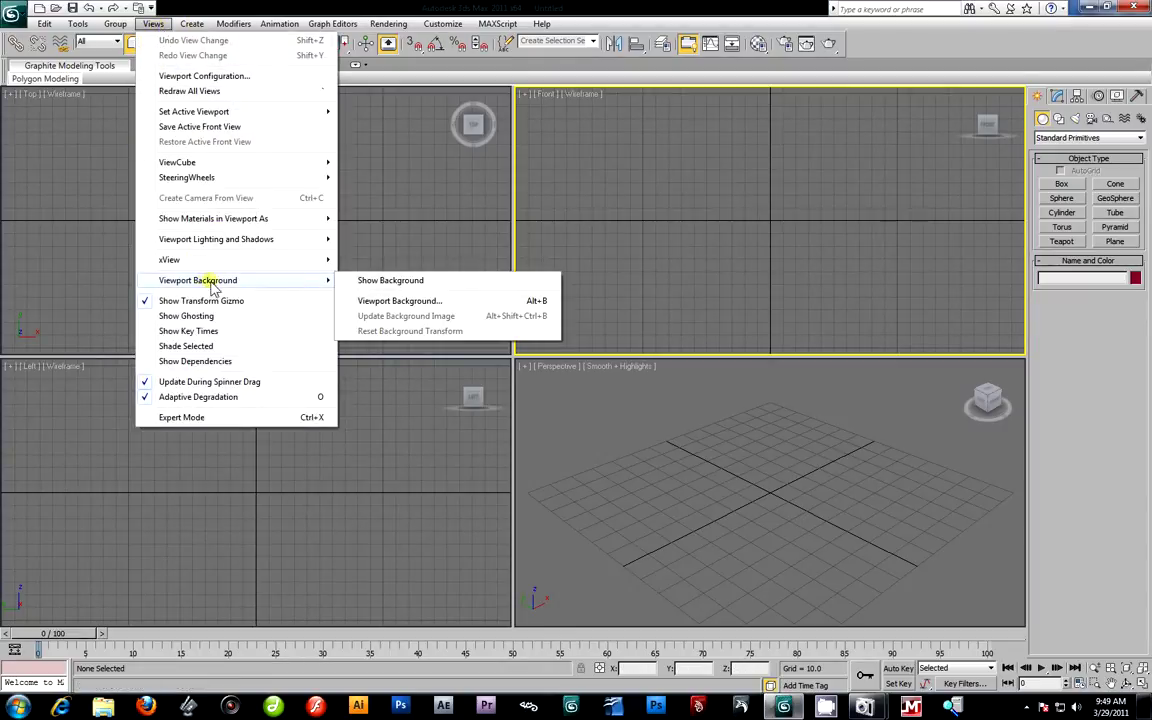
{"action": "left_click", "coordinate": [402, 303]}
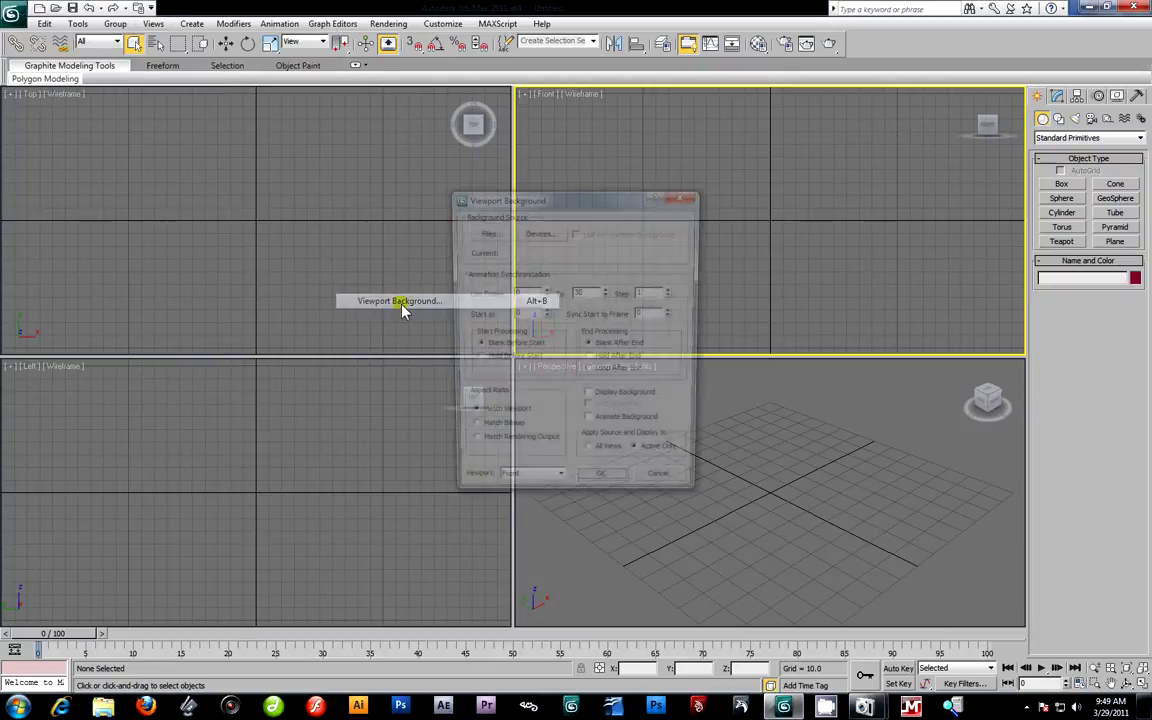
{"action": "left_click", "coordinate": [485, 232]}
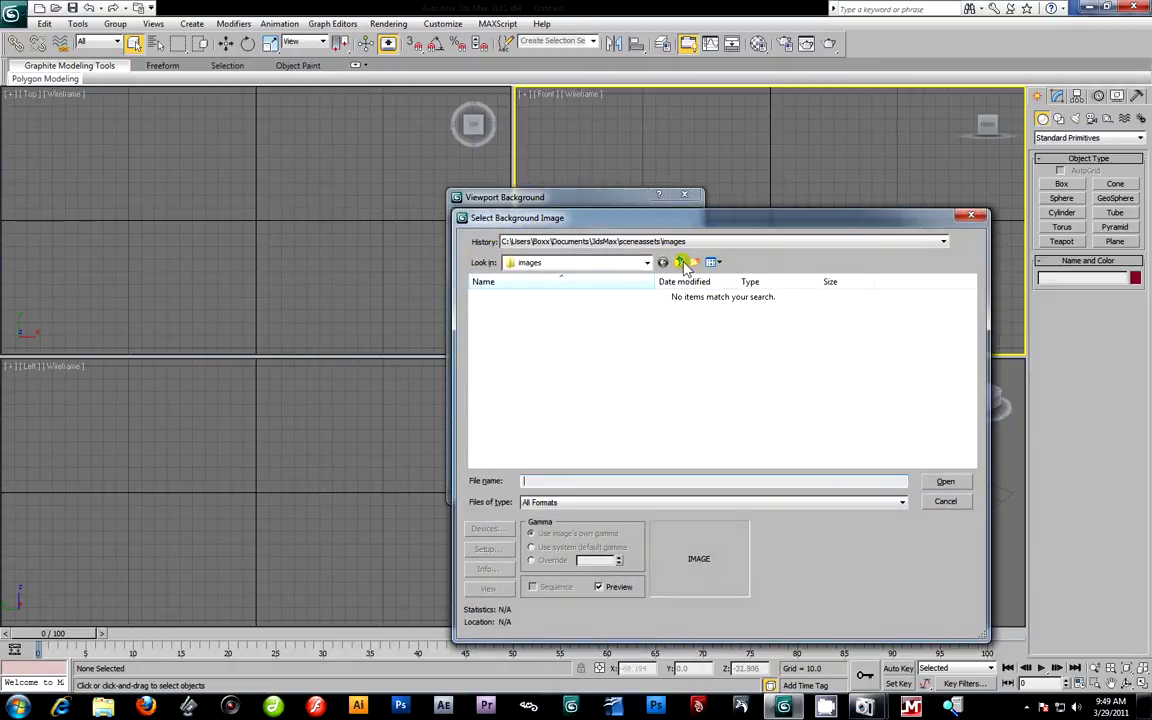
{"action": "left_click", "coordinate": [680, 263]}
{"action": "left_click", "coordinate": [680, 263]}
{"action": "left_click", "coordinate": [680, 263]}
{"action": "left_click", "coordinate": [680, 263]}
{"action": "left_click", "coordinate": [680, 263]}
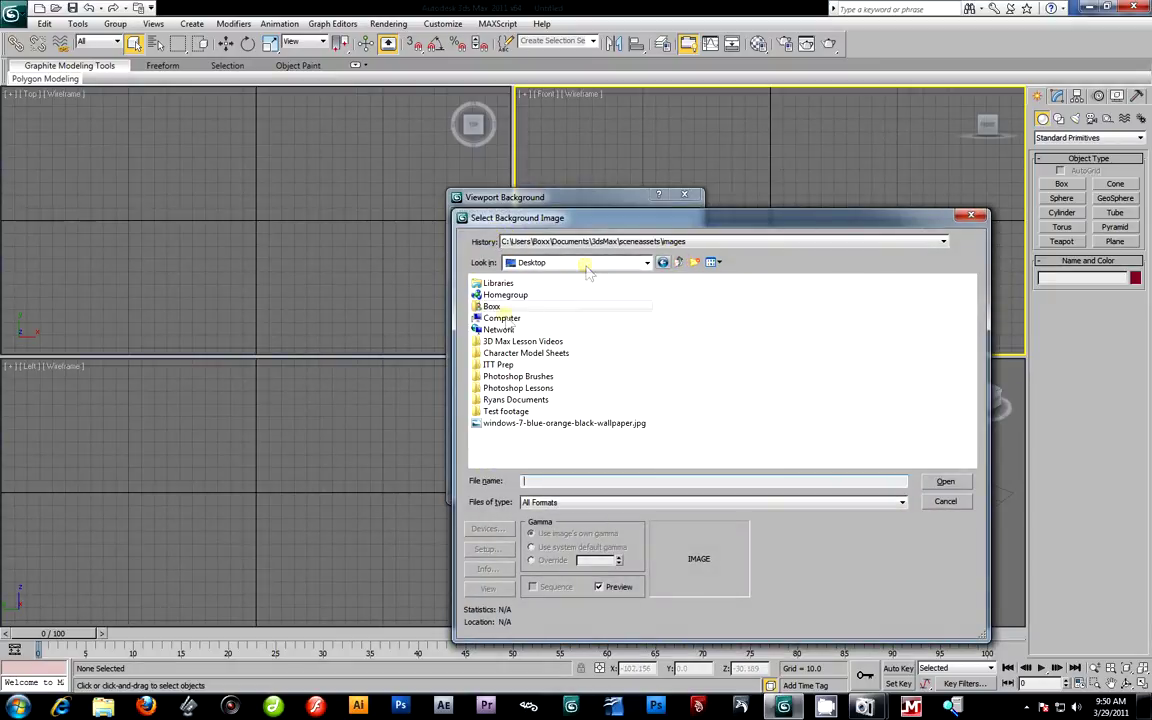
{"action": "double_click", "coordinate": [540, 354]}
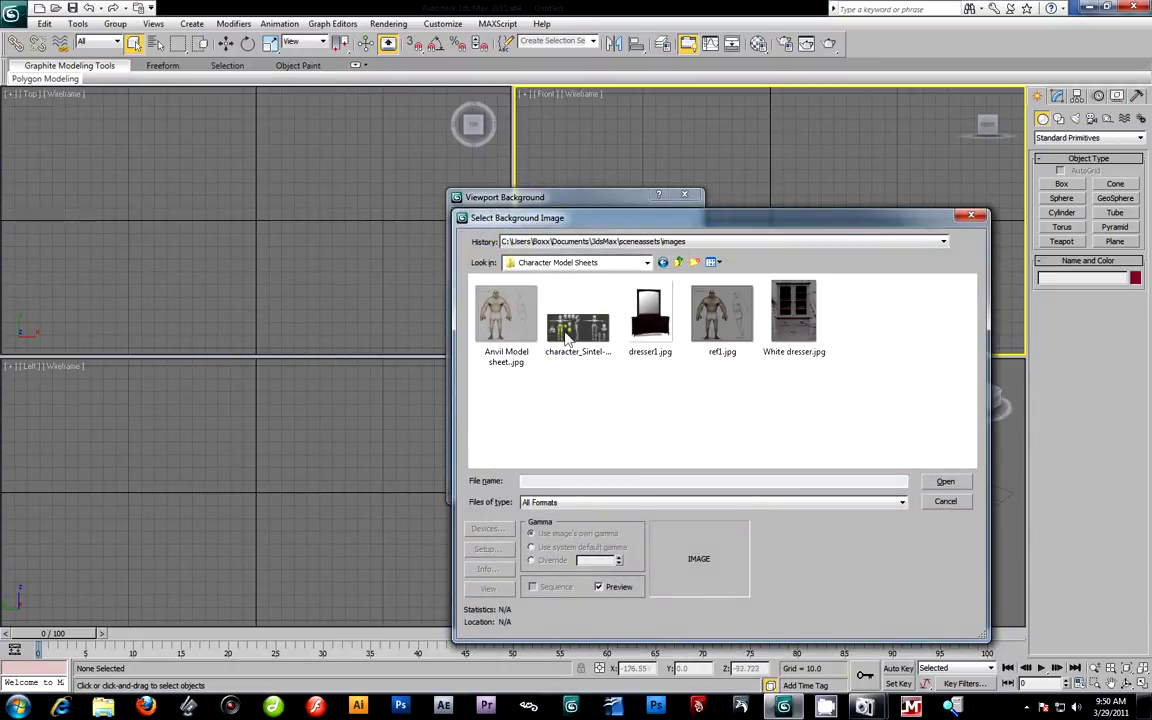
{"action": "left_click", "coordinate": [793, 318]}
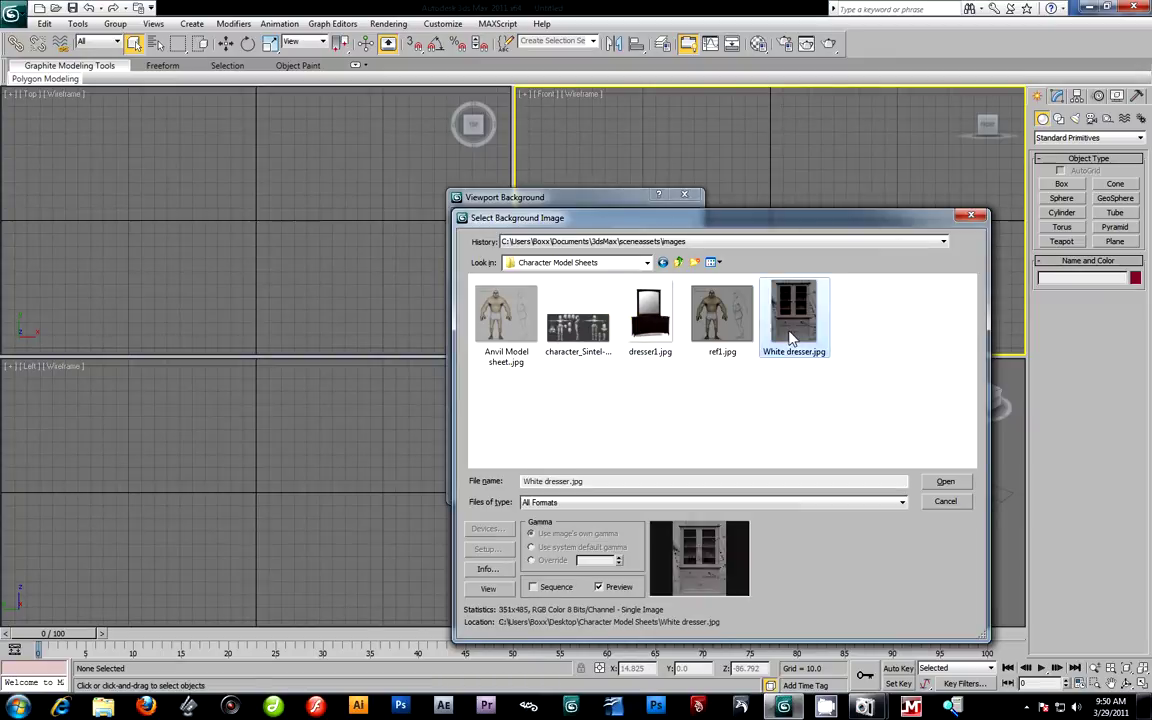
{"action": "left_click", "coordinate": [945, 482]}
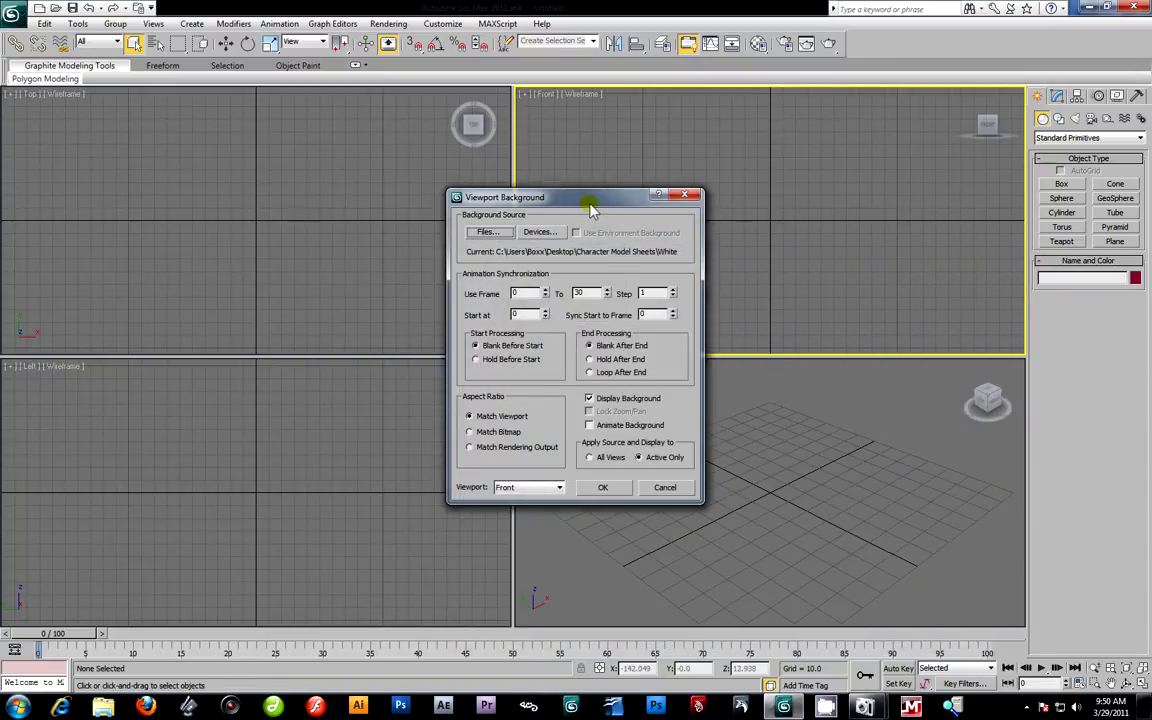
Set the background's aspect ratio to Match Bitmap, enable Lock Zoom/Pan, and apply it to the active Front viewport.
{"action": "left_click_drag", "start_coordinate": [590, 205], "coordinate": [462, 187]}
{"action": "left_click", "coordinate": [342, 409]}
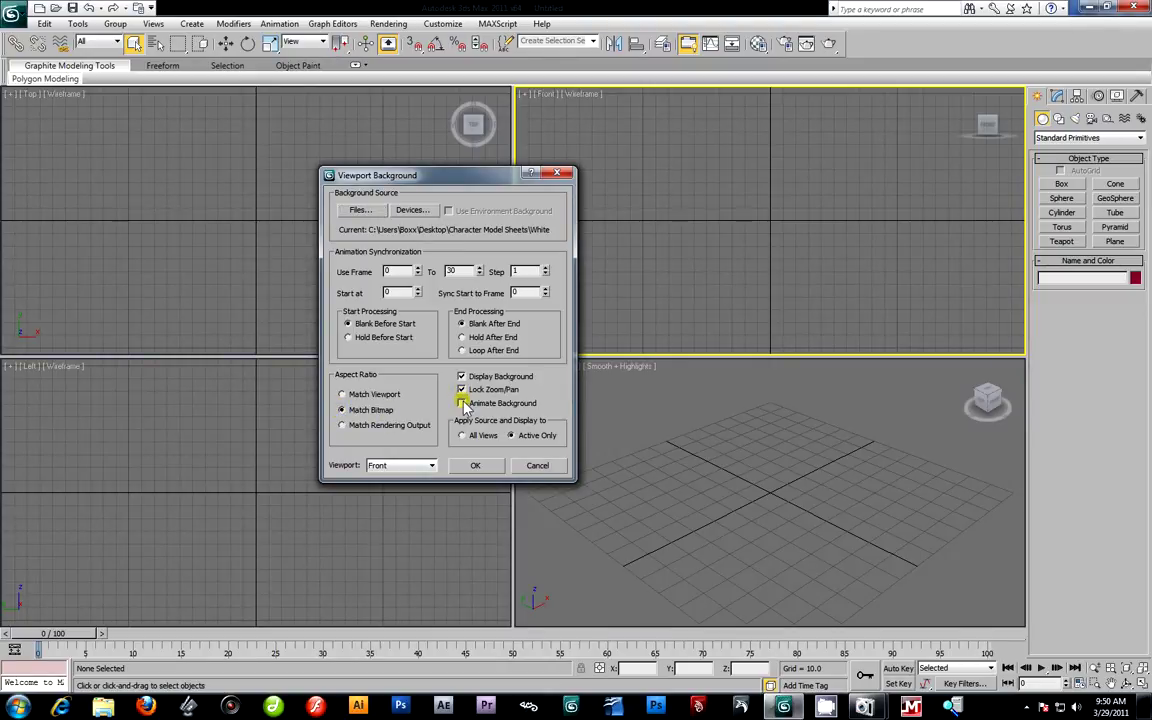
{"action": "left_click", "coordinate": [470, 465]}
Hide the grid in the Front viewport and check the cabinet background image at different zoom levels.
{"action": "scroll", "coordinate": [694, 240], "scroll_direction": "down", "scroll_amount": 5}
{"action": "scroll", "coordinate": [699, 244], "scroll_direction": "up", "scroll_amount": 8}
{"action": "scroll", "coordinate": [694, 240], "scroll_direction": "down", "scroll_amount": 8}
{"action": "scroll", "coordinate": [697, 248], "scroll_direction": "up", "scroll_amount": 2}
{"action": "scroll", "coordinate": [697, 248], "scroll_direction": "down", "scroll_amount": 2}
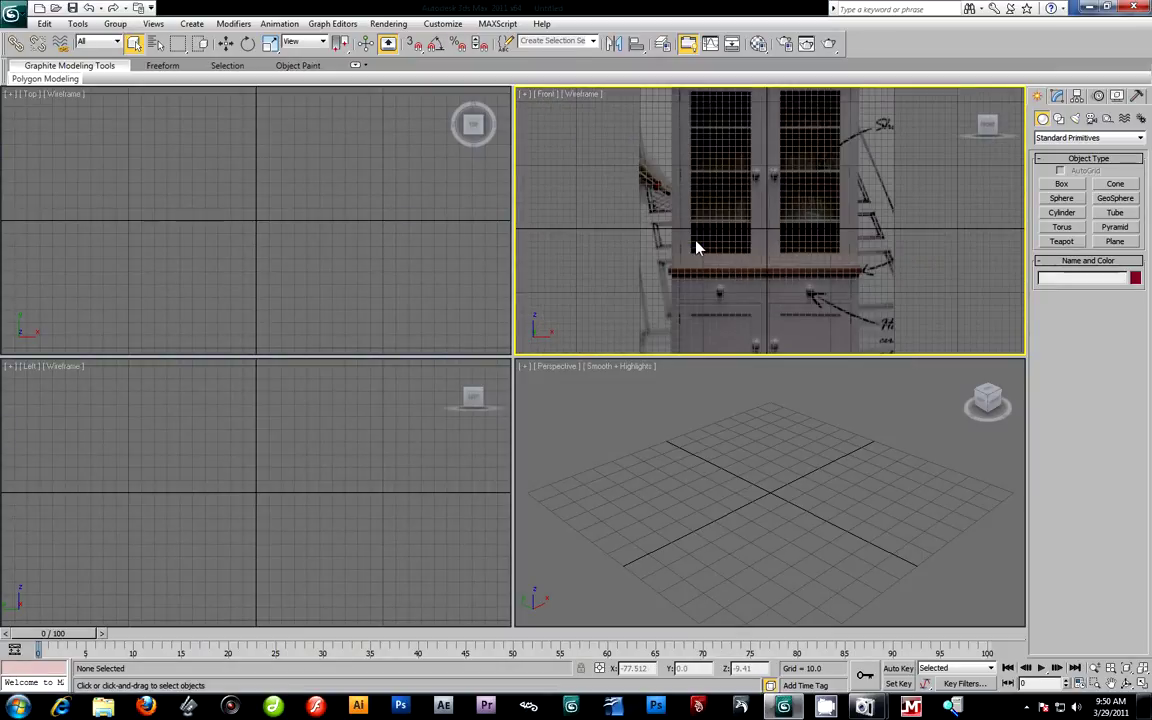
{"action": "scroll", "coordinate": [697, 248], "scroll_direction": "up", "scroll_amount": 2}
{"action": "scroll", "coordinate": [694, 231], "scroll_direction": "down", "scroll_amount": 2}
{"action": "scroll", "coordinate": [694, 231], "scroll_direction": "up", "scroll_amount": 2}
{"action": "scroll", "coordinate": [694, 231], "scroll_direction": "down", "scroll_amount": 2}
{"action": "scroll", "coordinate": [700, 230], "scroll_direction": "down", "scroll_amount": 4}
{"action": "scroll", "coordinate": [727, 229], "scroll_direction": "up", "scroll_amount": 2}
{"action": "scroll", "coordinate": [723, 231], "scroll_direction": "down", "scroll_amount": 2}
{"action": "scroll", "coordinate": [724, 231], "scroll_direction": "up", "scroll_amount": 5}
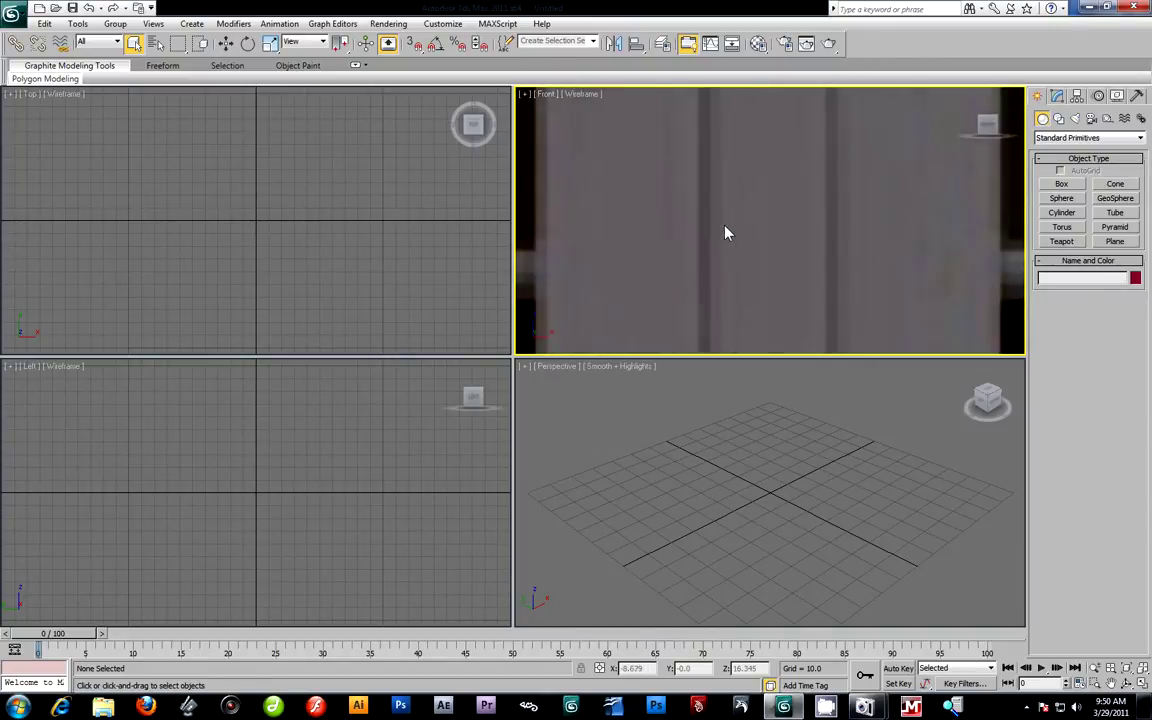
{"action": "scroll", "coordinate": [726, 232], "scroll_direction": "down", "scroll_amount": 6}
{"action": "scroll", "coordinate": [731, 235], "scroll_direction": "up", "scroll_amount": 5}
{"action": "scroll", "coordinate": [730, 238], "scroll_direction": "down", "scroll_amount": 5}
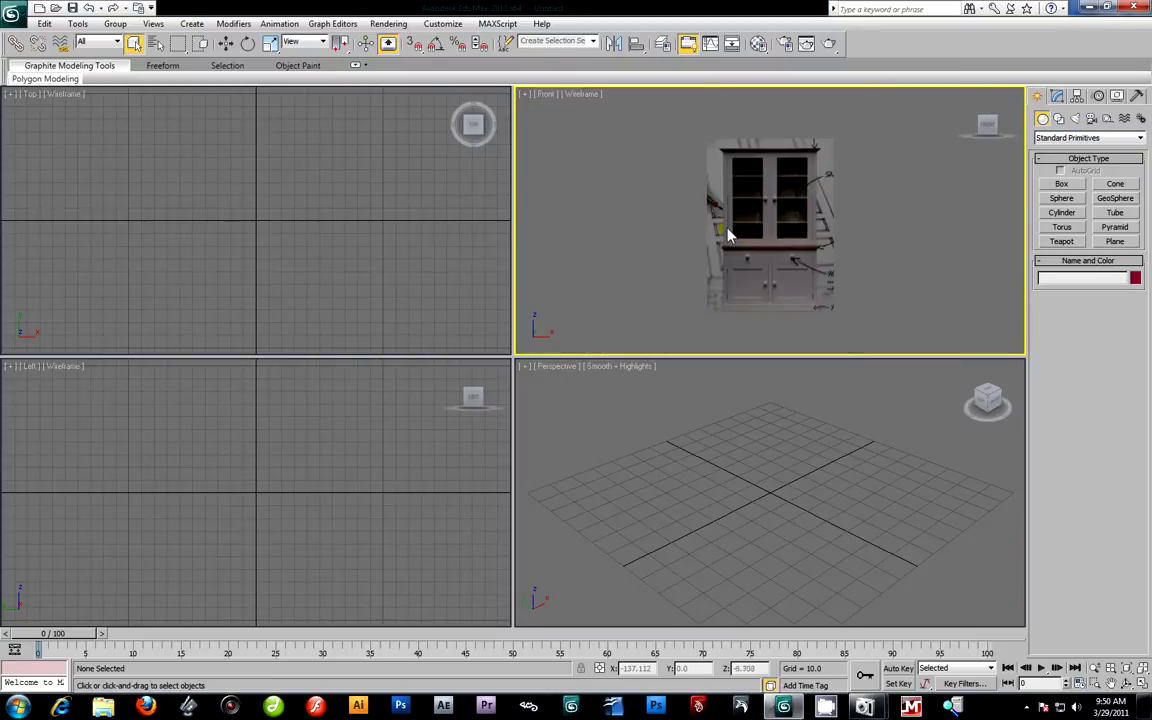
Maximize the Front viewport and frame the cabinet reference image in it.
{"action": "scroll", "coordinate": [728, 238], "scroll_direction": "up", "scroll_amount": 4}
{"action": "key", "text": "alt+w"}
{"action": "scroll", "coordinate": [600, 288], "scroll_direction": "down", "scroll_amount": 4}
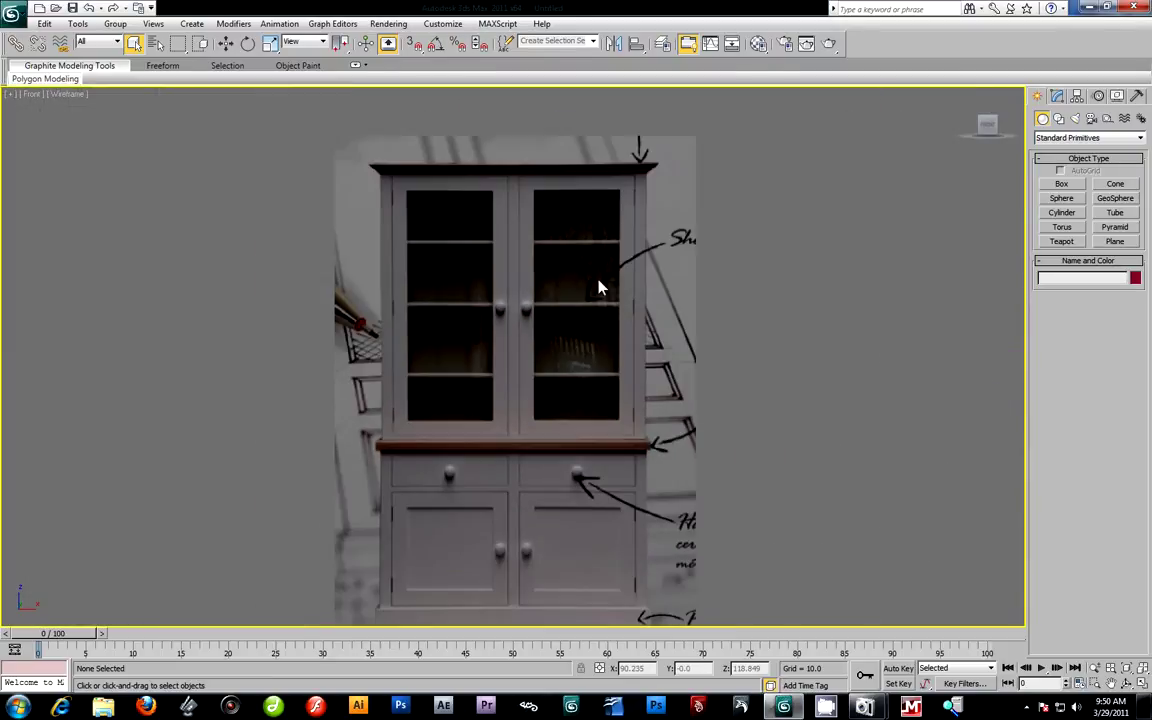
Review the Direct3D driver's appearance and background texture size settings in the viewport preferences and accept them.
{"action": "left_click", "coordinate": [442, 23]}
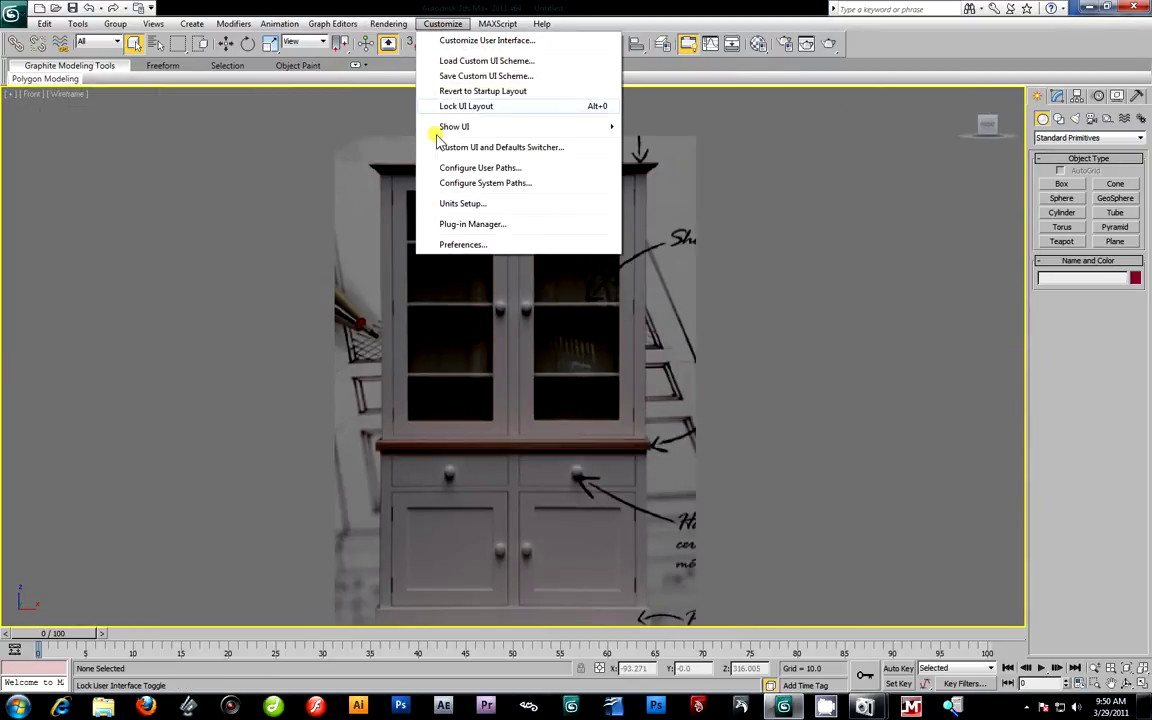
{"action": "left_click", "coordinate": [478, 248]}
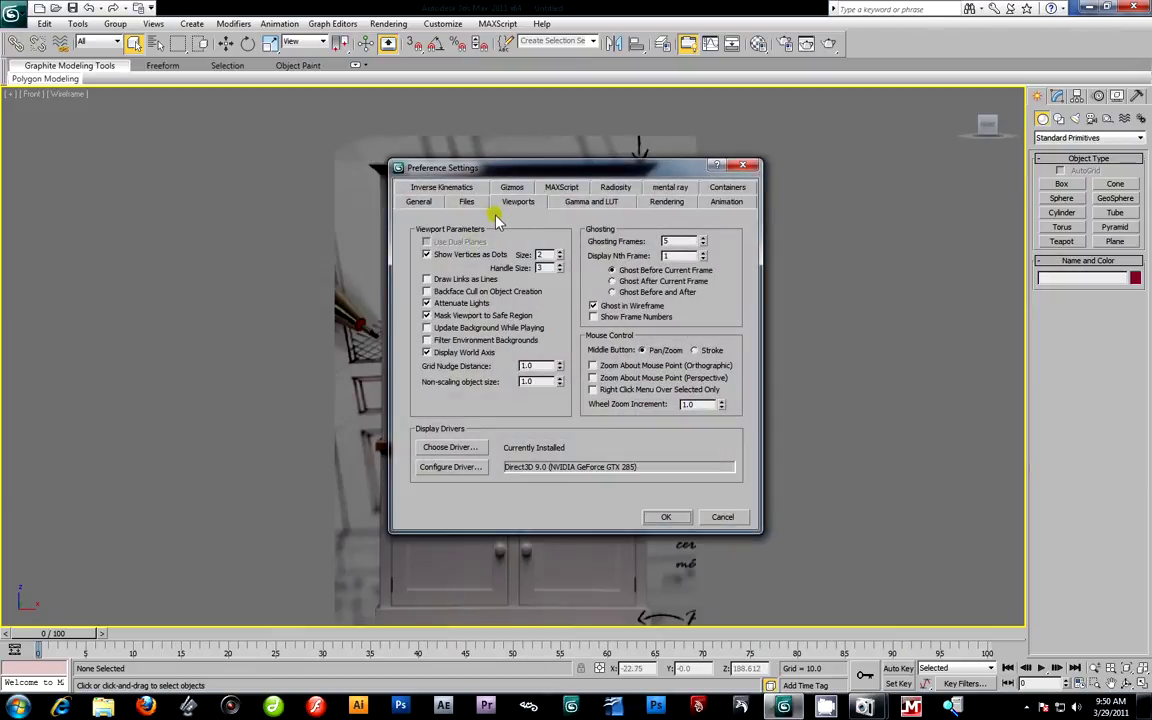
{"action": "left_click", "coordinate": [456, 470]}
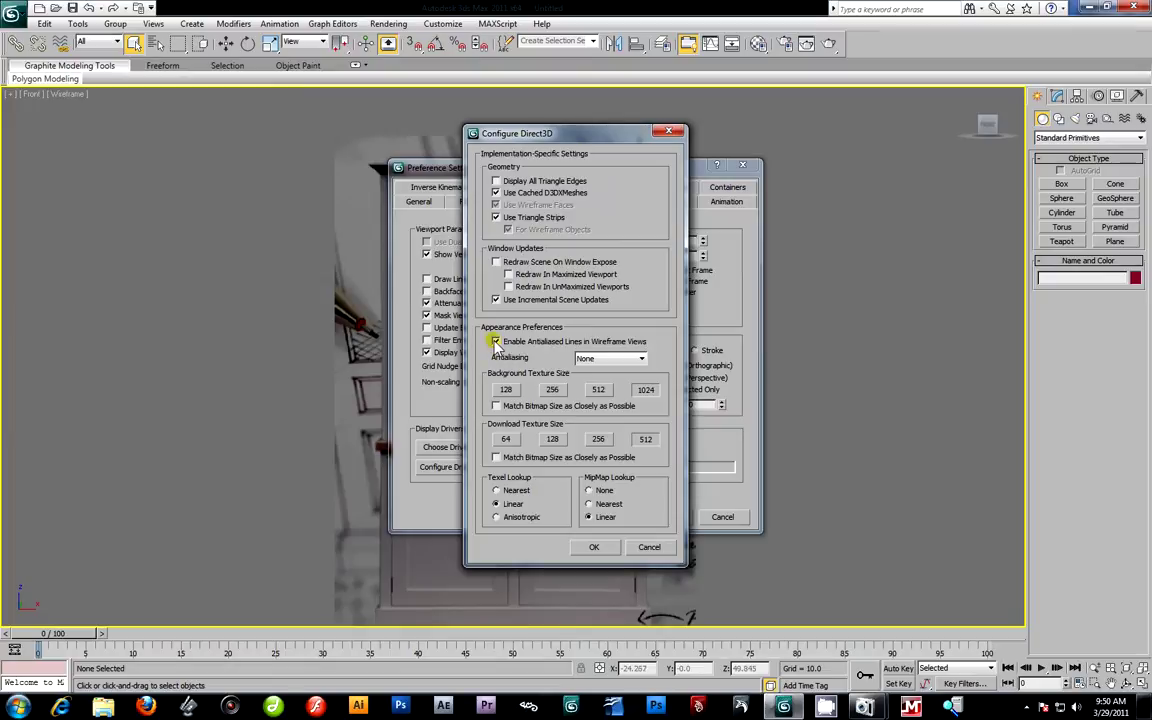
{"action": "left_click", "coordinate": [593, 547]}
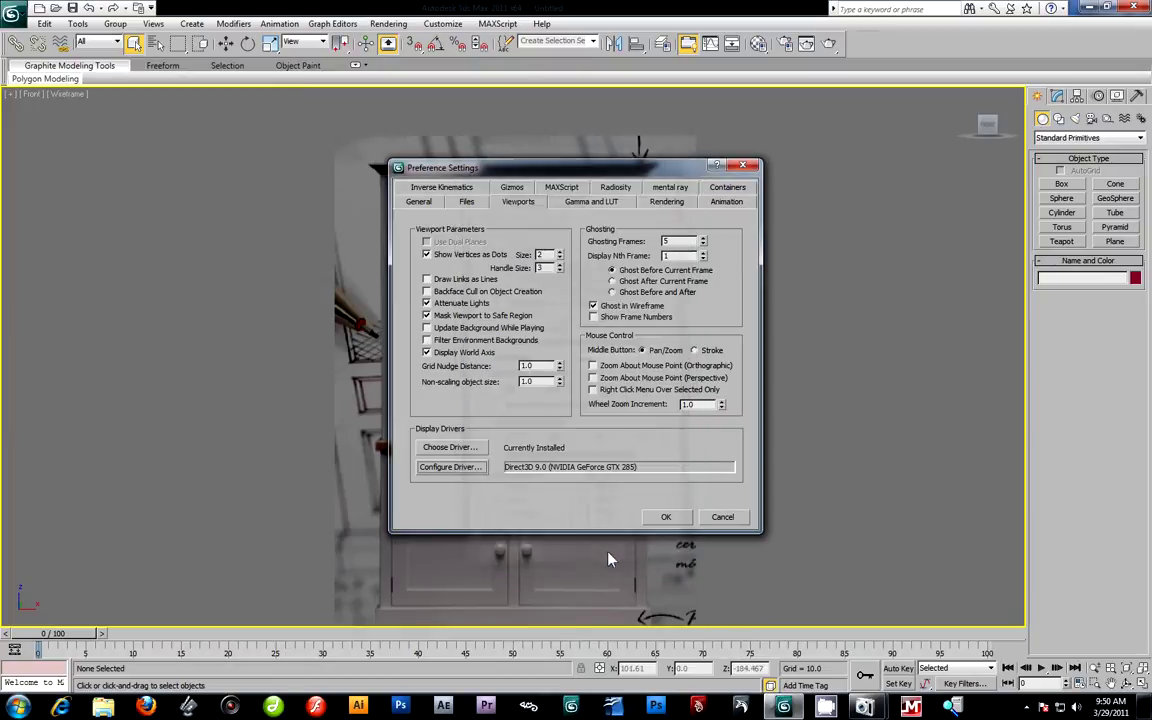
{"action": "left_click", "coordinate": [665, 516]}
Examine the cabinet background image's sharpness up close in the Front viewport, and return to the four-viewport layout.
{"action": "scroll", "coordinate": [660, 404], "scroll_direction": "up", "scroll_amount": 5}
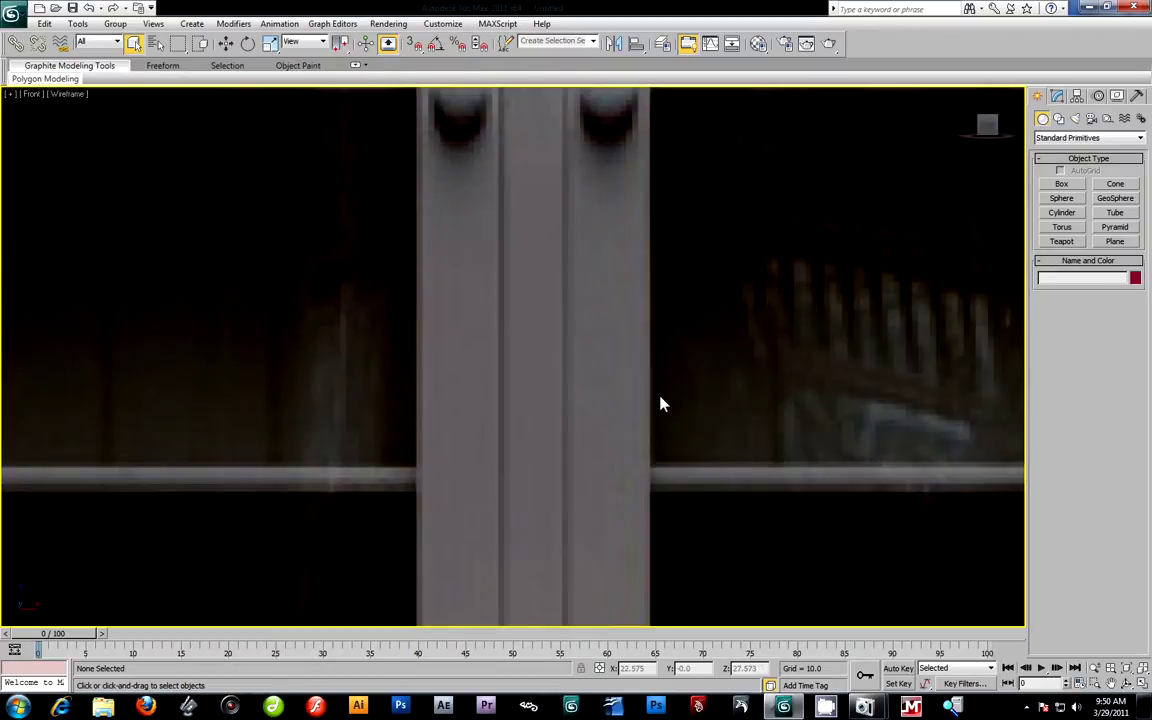
{"action": "scroll", "coordinate": [655, 395], "scroll_direction": "down", "scroll_amount": 8}
{"action": "scroll", "coordinate": [650, 386], "scroll_direction": "up", "scroll_amount": 9}
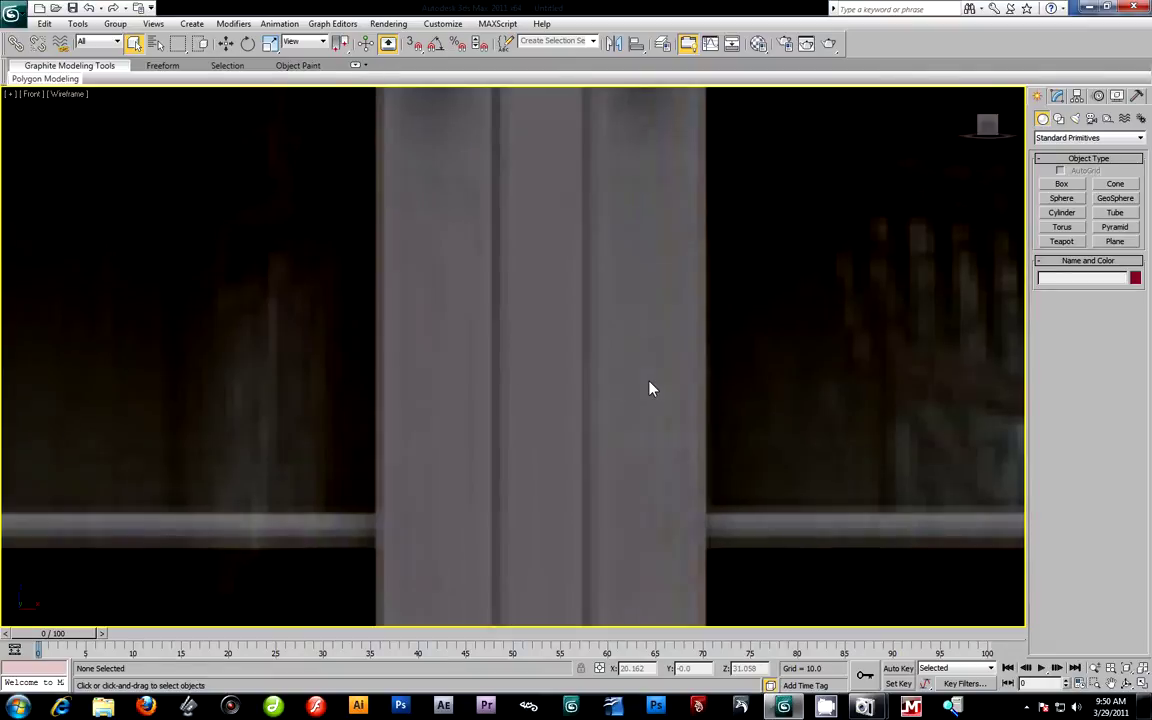
{"action": "scroll", "coordinate": [620, 380], "scroll_direction": "down", "scroll_amount": 4}
{"action": "scroll", "coordinate": [579, 368], "scroll_direction": "up", "scroll_amount": 4}
{"action": "scroll", "coordinate": [565, 366], "scroll_direction": "down", "scroll_amount": 3}
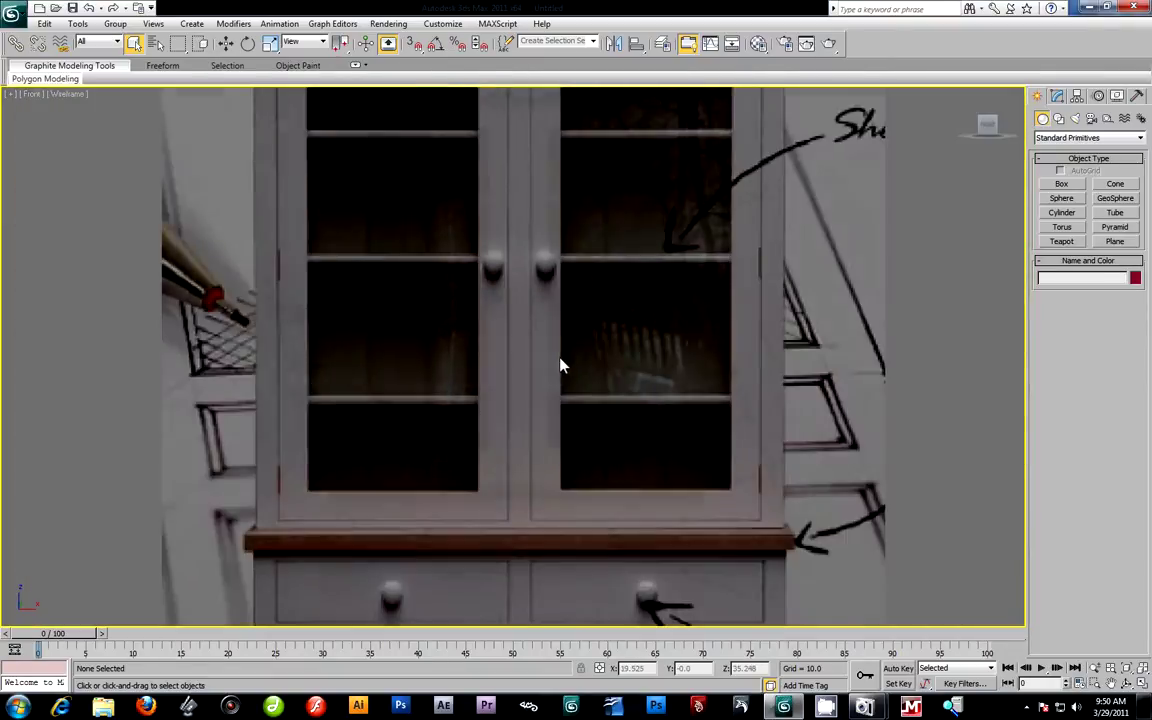
{"action": "scroll", "coordinate": [559, 364], "scroll_direction": "up", "scroll_amount": 2}
{"action": "scroll", "coordinate": [558, 362], "scroll_direction": "down", "scroll_amount": 5}
{"action": "scroll", "coordinate": [558, 361], "scroll_direction": "up", "scroll_amount": 4}
{"action": "scroll", "coordinate": [556, 361], "scroll_direction": "down", "scroll_amount": 3}
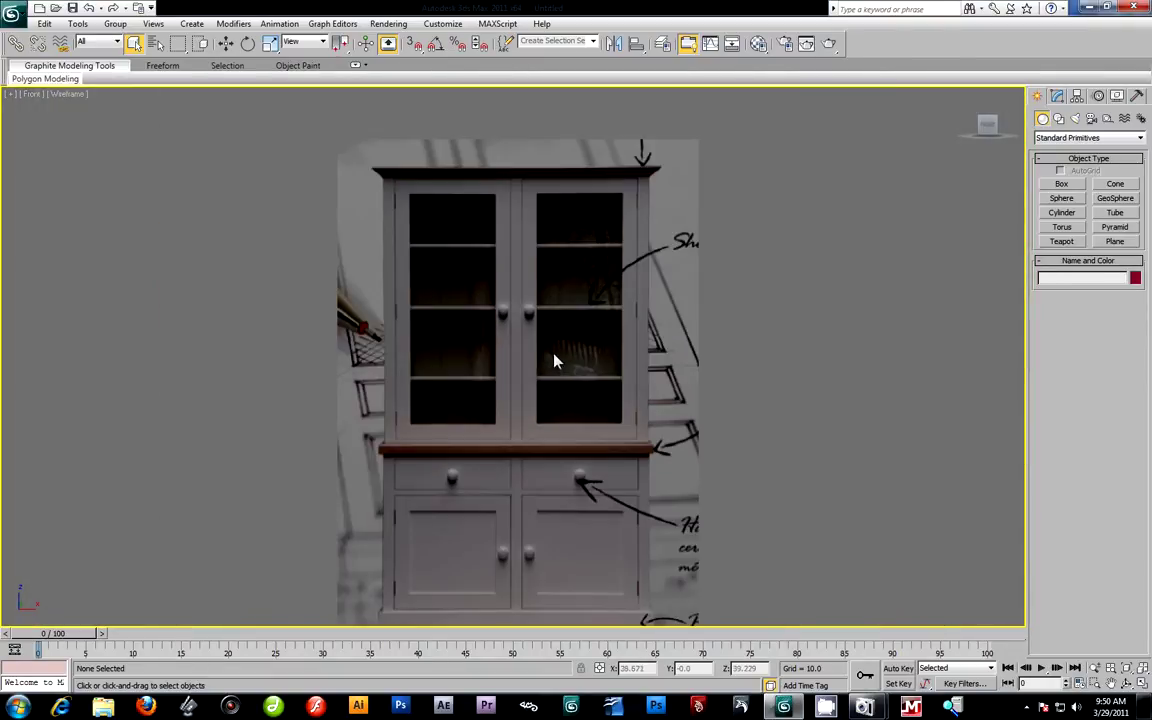
{"action": "middle_click_drag", "start_coordinate": [495, 330], "coordinate": [530, 292]}
{"action": "key", "text": "alt+w"}
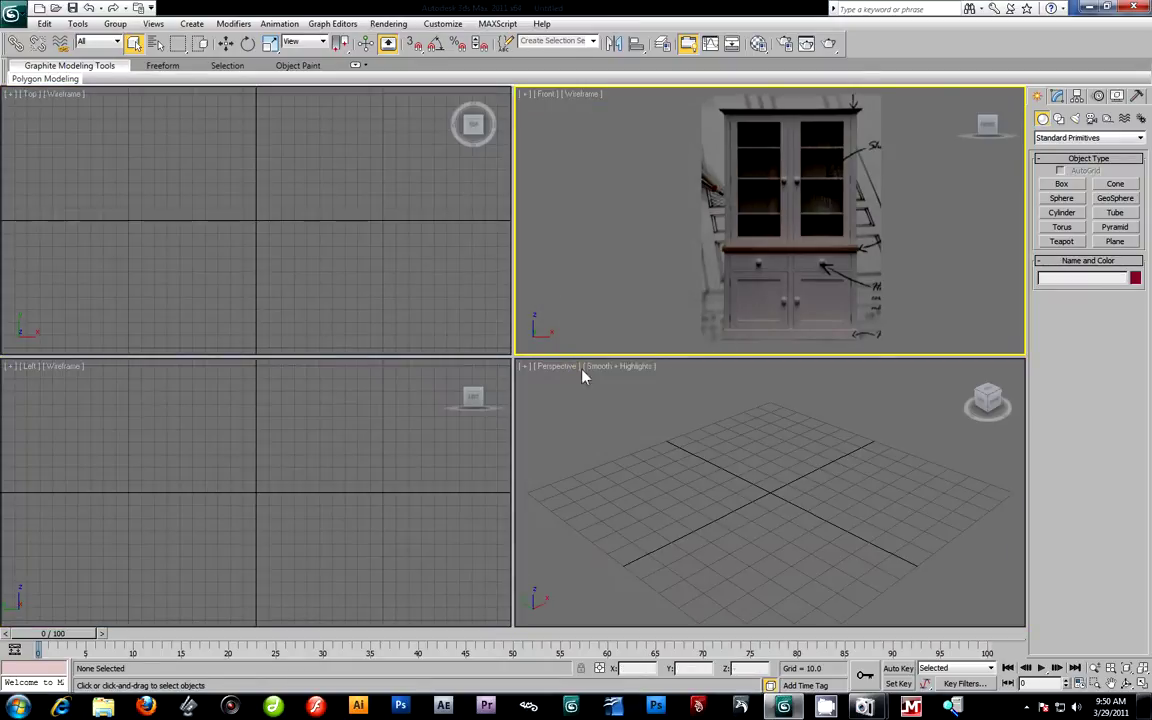
Create a flat box in the Perspective viewport, about 76 long, 122 wide and 12 high.
{"action": "middle_click_drag", "start_coordinate": [763, 514], "coordinate": [808, 520], "text": "alt"}
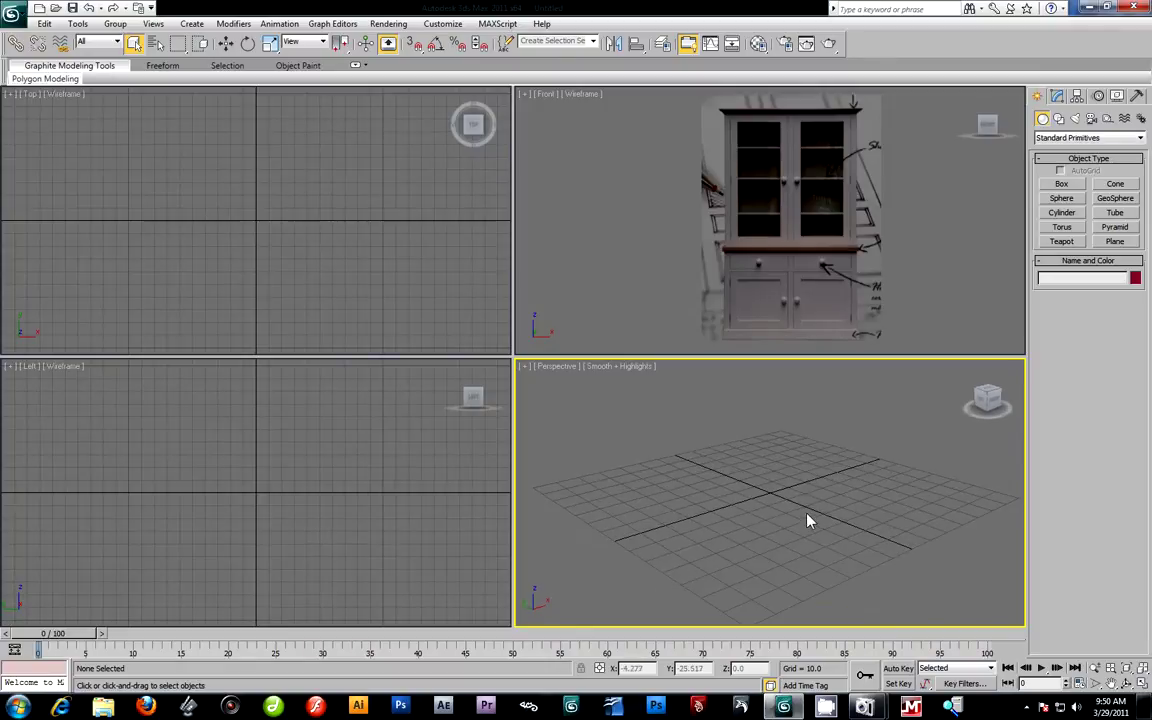
{"action": "left_click", "coordinate": [1061, 184]}
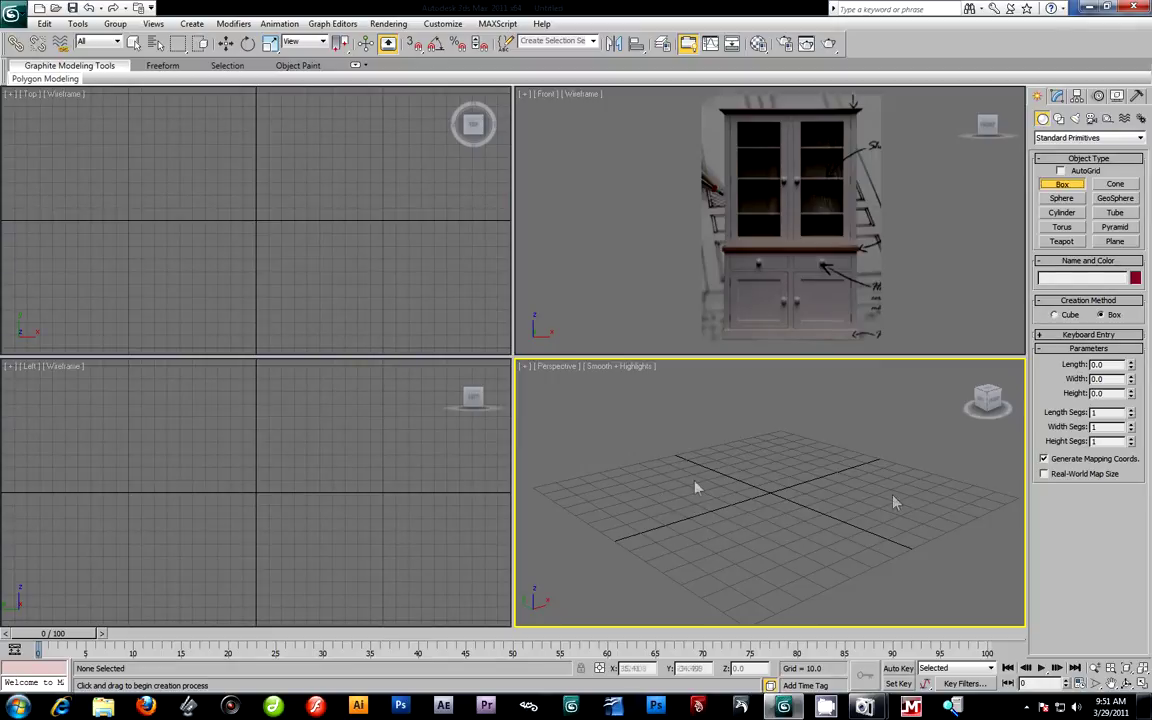
{"action": "mouse_move", "coordinate": [846, 478]}
{"action": "middle_mouse_down", "text": "alt"}
{"action": "mouse_move", "coordinate": [823, 486]}
{"action": "mouse_move", "coordinate": [843, 483]}
{"action": "middle_mouse_up", "text": "alt"}
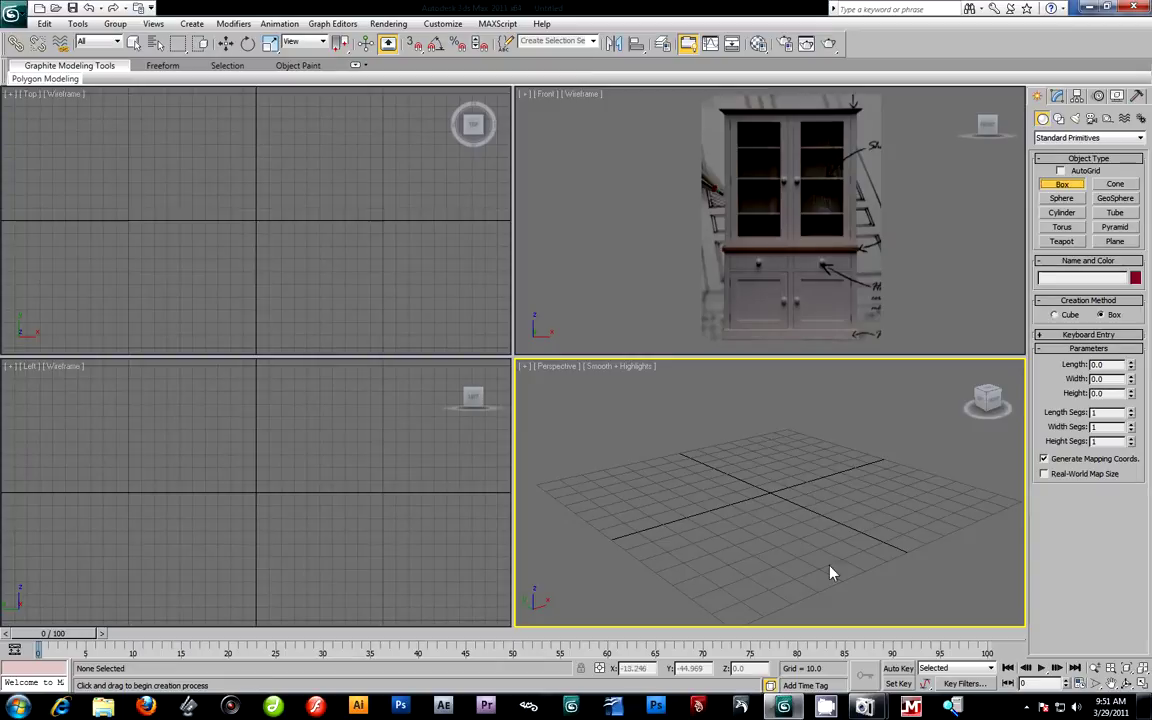
{"action": "left_click_drag", "start_coordinate": [732, 551], "coordinate": [960, 470]}
{"action": "left_click", "coordinate": [858, 405]}
{"action": "middle_click_drag", "start_coordinate": [862, 446], "coordinate": [905, 519], "text": "alt"}
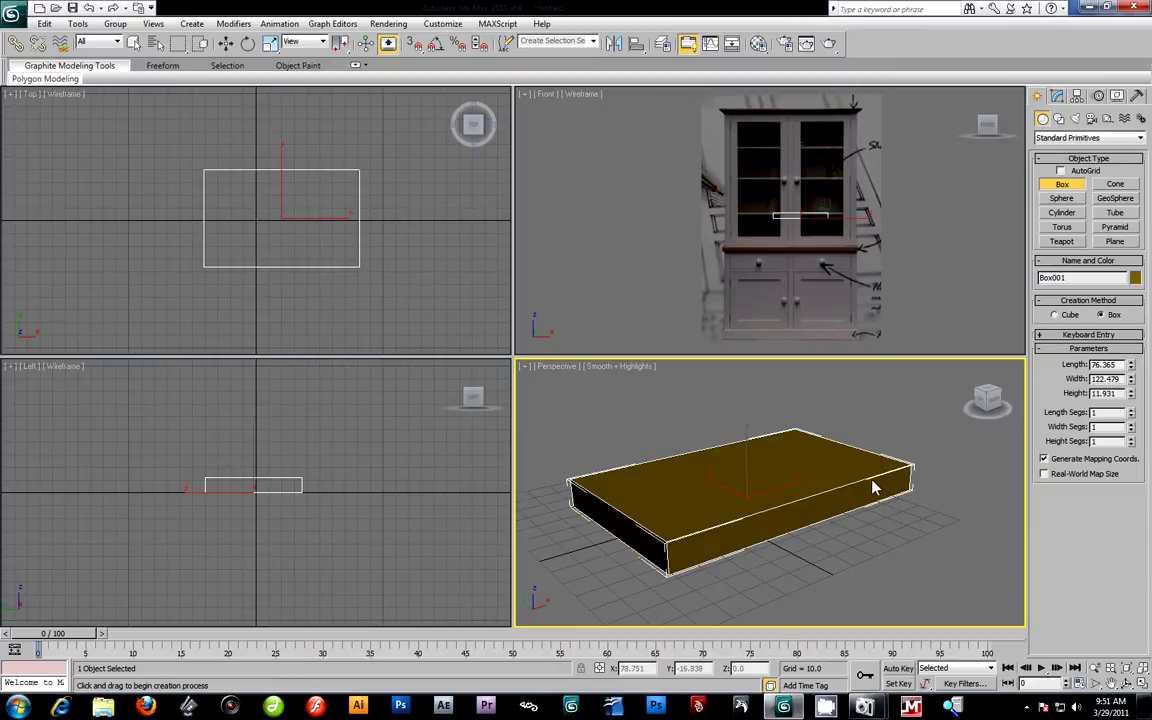
Display edged faces in the Perspective viewport and assign the grey 01 - Default material to the box.
{"action": "key", "text": "m"}
{"action": "key", "text": "F4"}
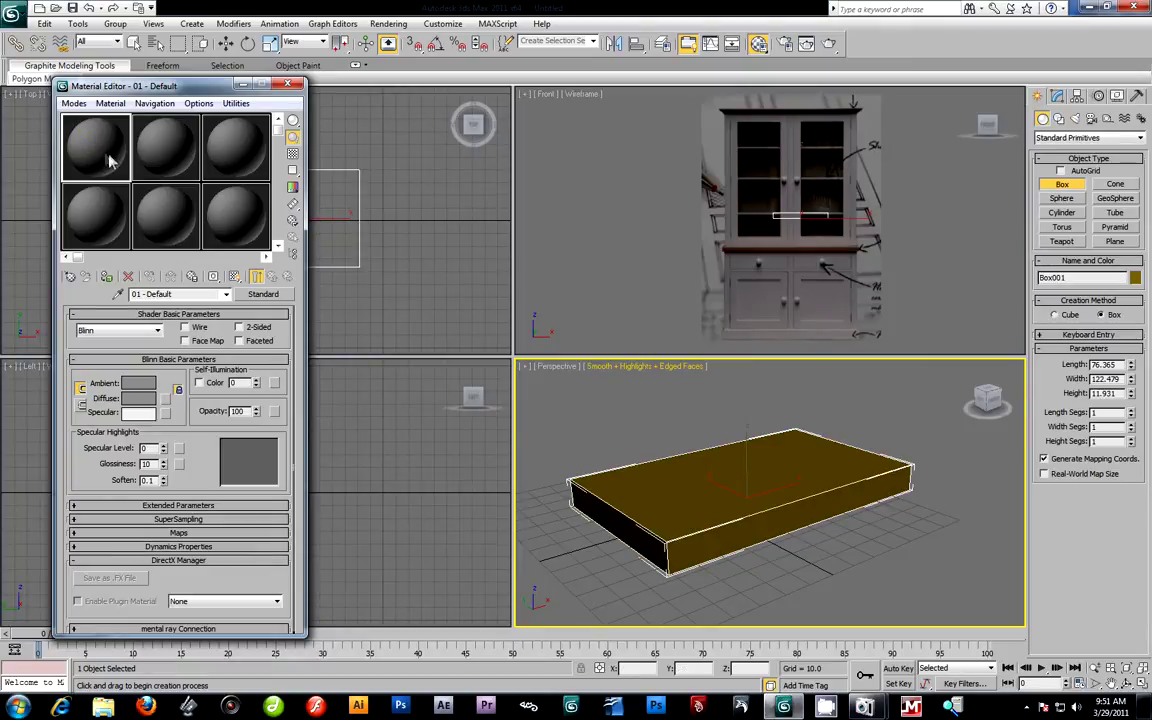
{"action": "left_click_drag", "start_coordinate": [97, 150], "coordinate": [718, 537]}
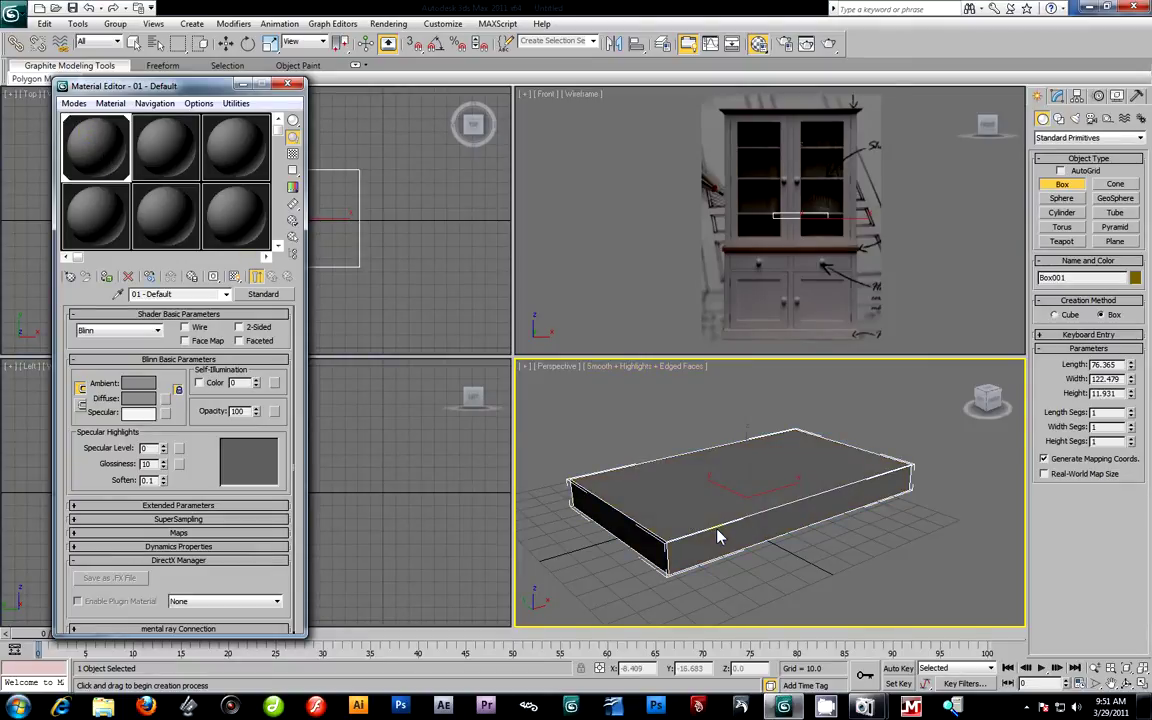
{"action": "left_click", "coordinate": [289, 85]}
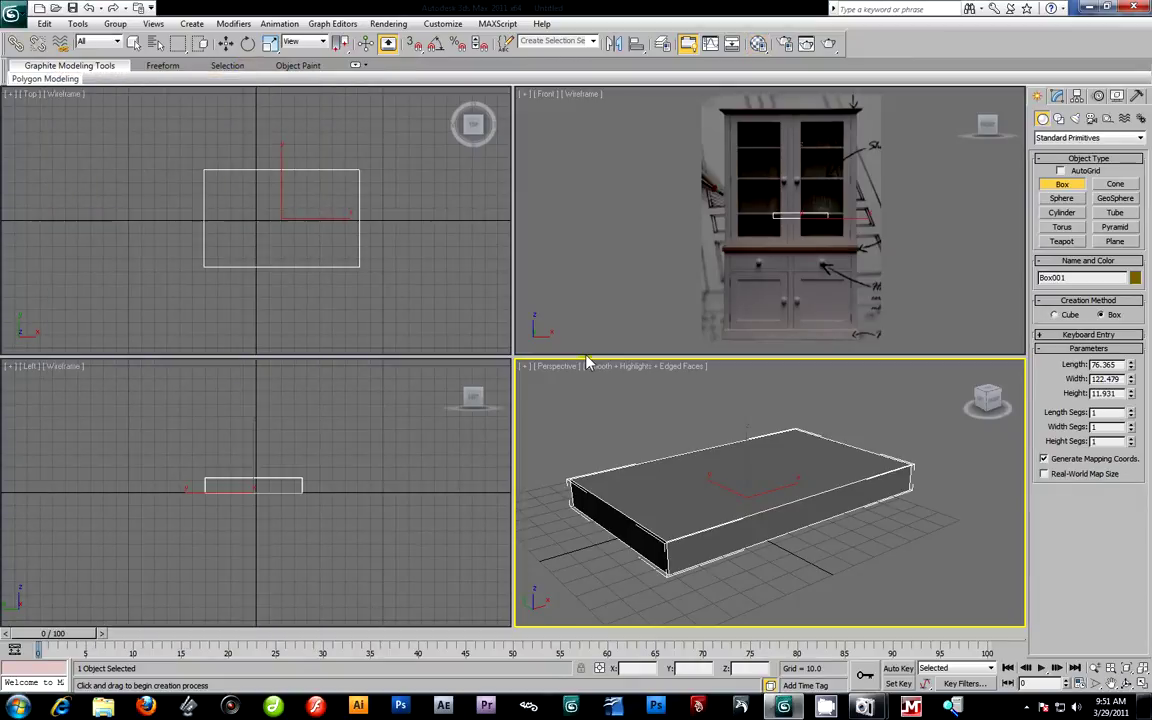
{"action": "left_click", "coordinate": [596, 397]}
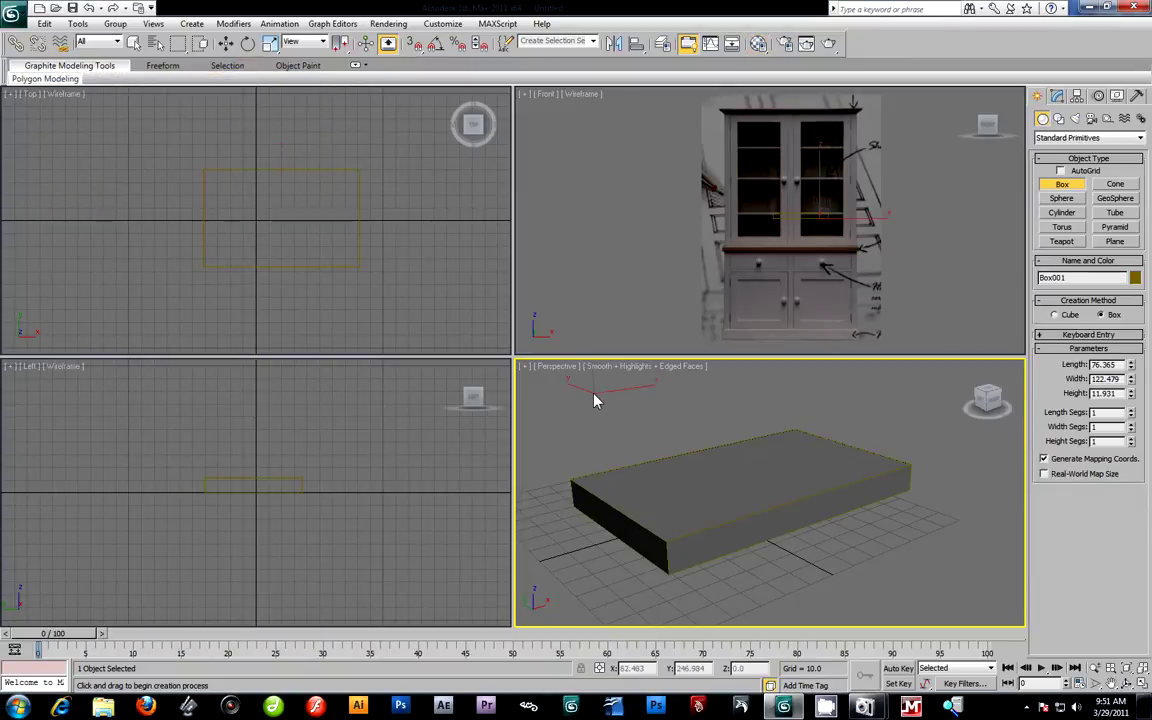
Change the box's object color to black so that its edges are drawn in black.
{"action": "left_click", "coordinate": [225, 44]}
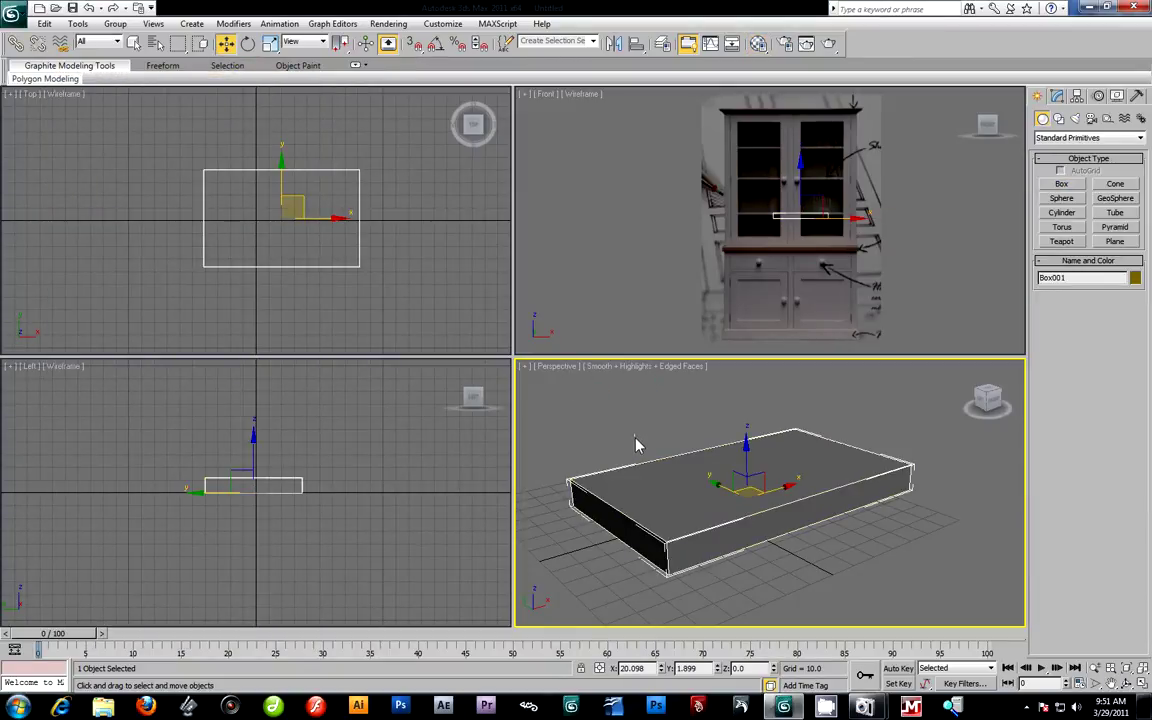
{"action": "left_click", "coordinate": [629, 442]}
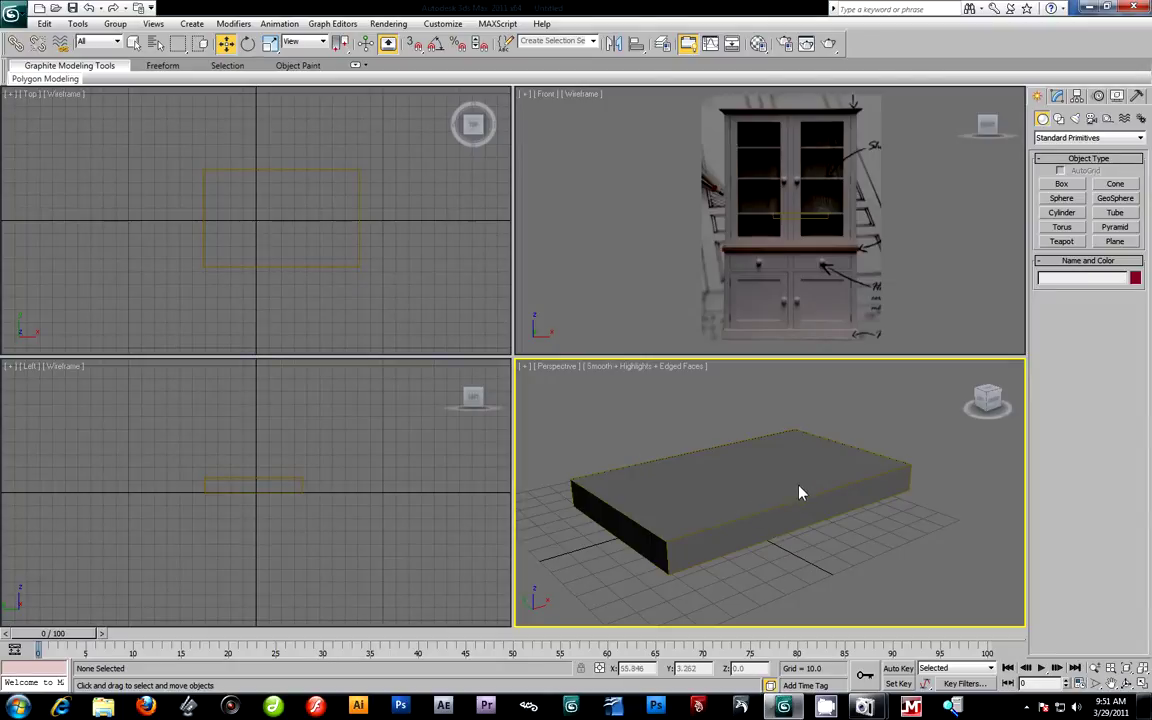
{"action": "left_click", "coordinate": [785, 510]}
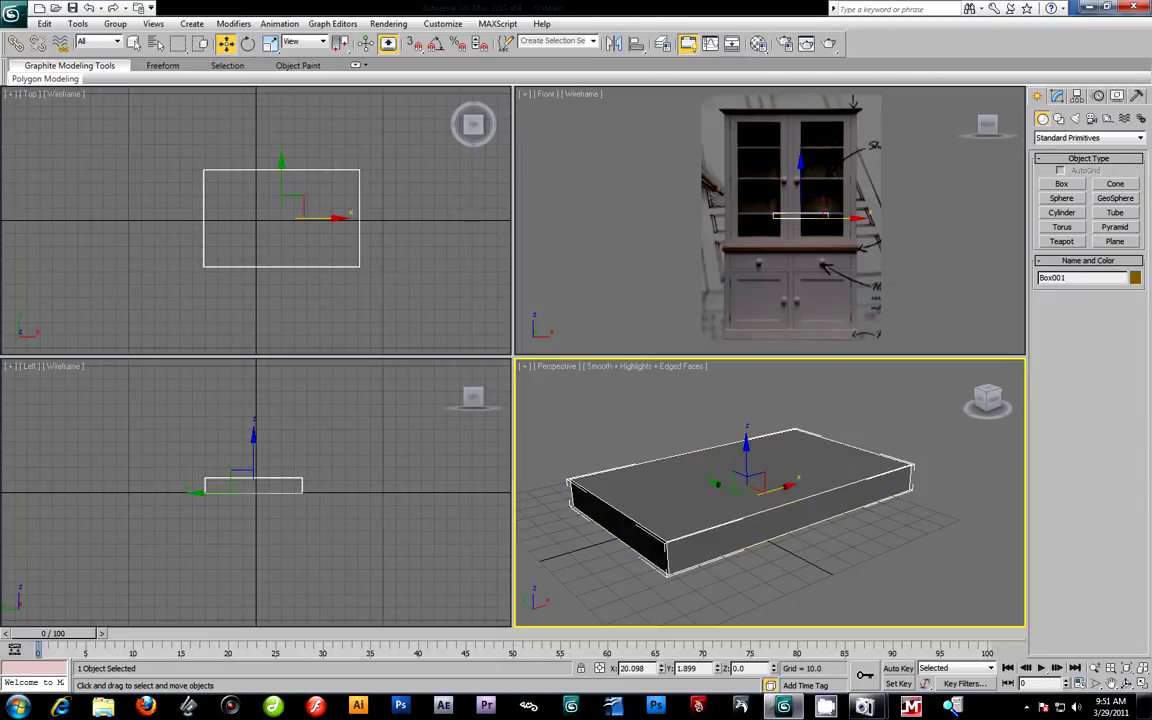
{"action": "left_click", "coordinate": [1135, 278]}
{"action": "left_click", "coordinate": [681, 382]}
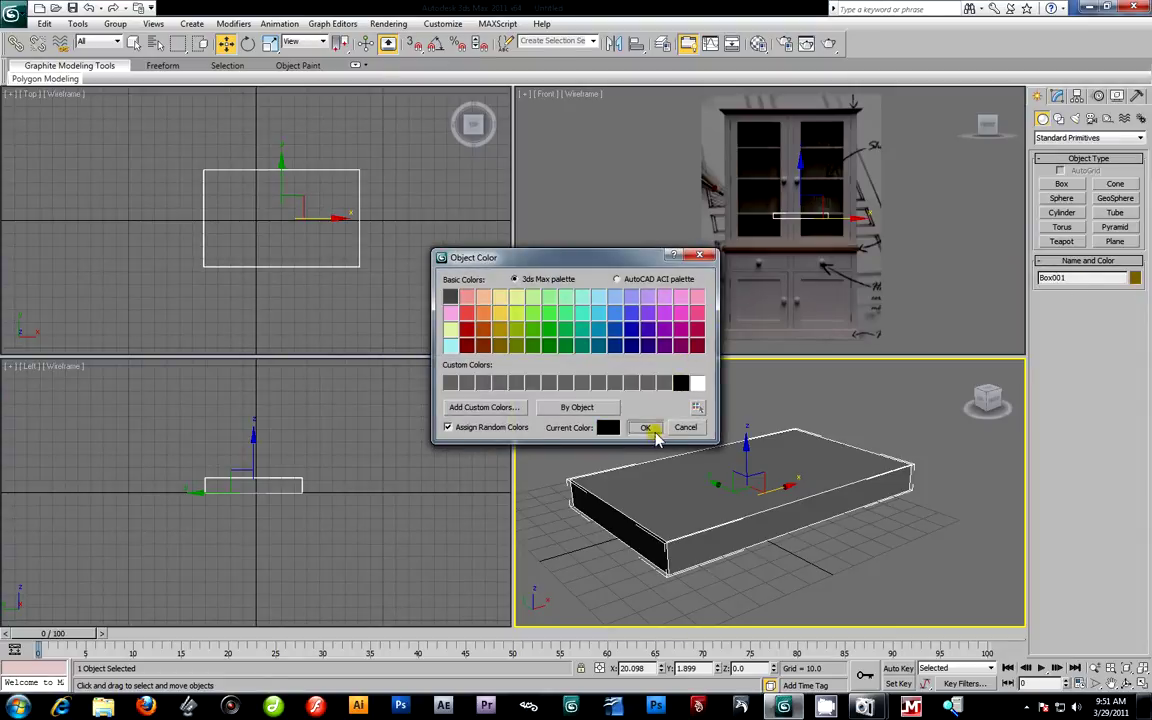
{"action": "left_click", "coordinate": [646, 428]}
{"action": "left_click", "coordinate": [779, 543]}
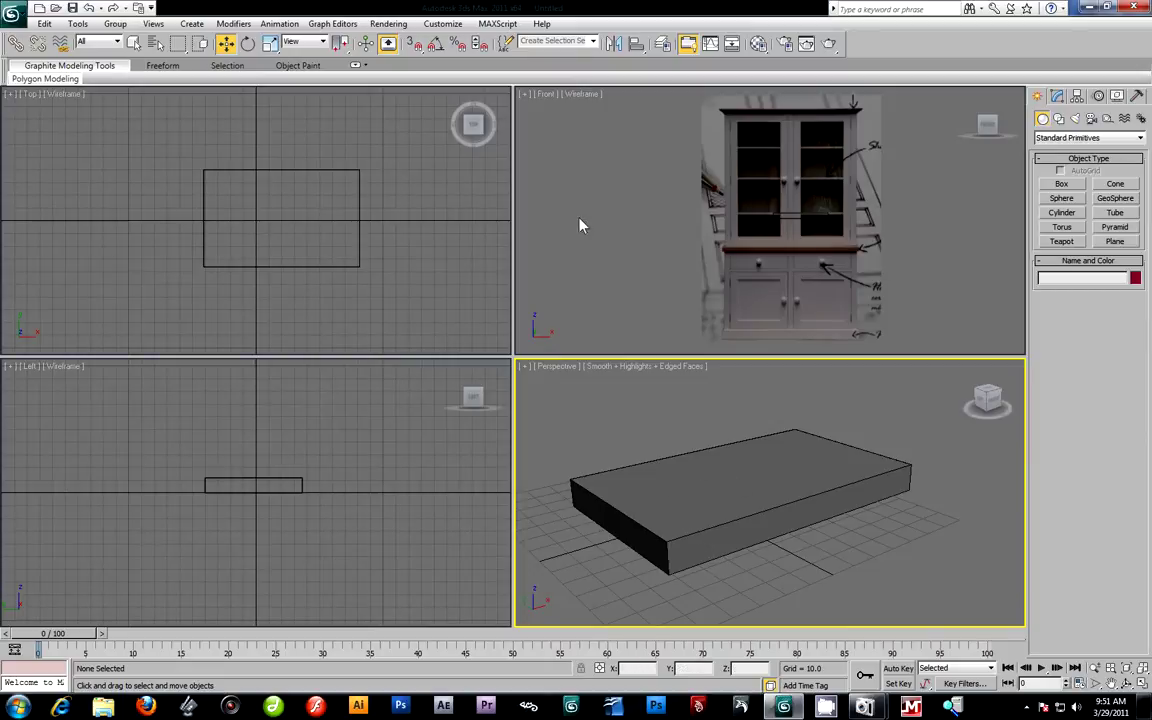
Move the box straight down in the Front viewport onto the cabinet's base, to about Z -269.
{"action": "left_click", "coordinate": [733, 504]}
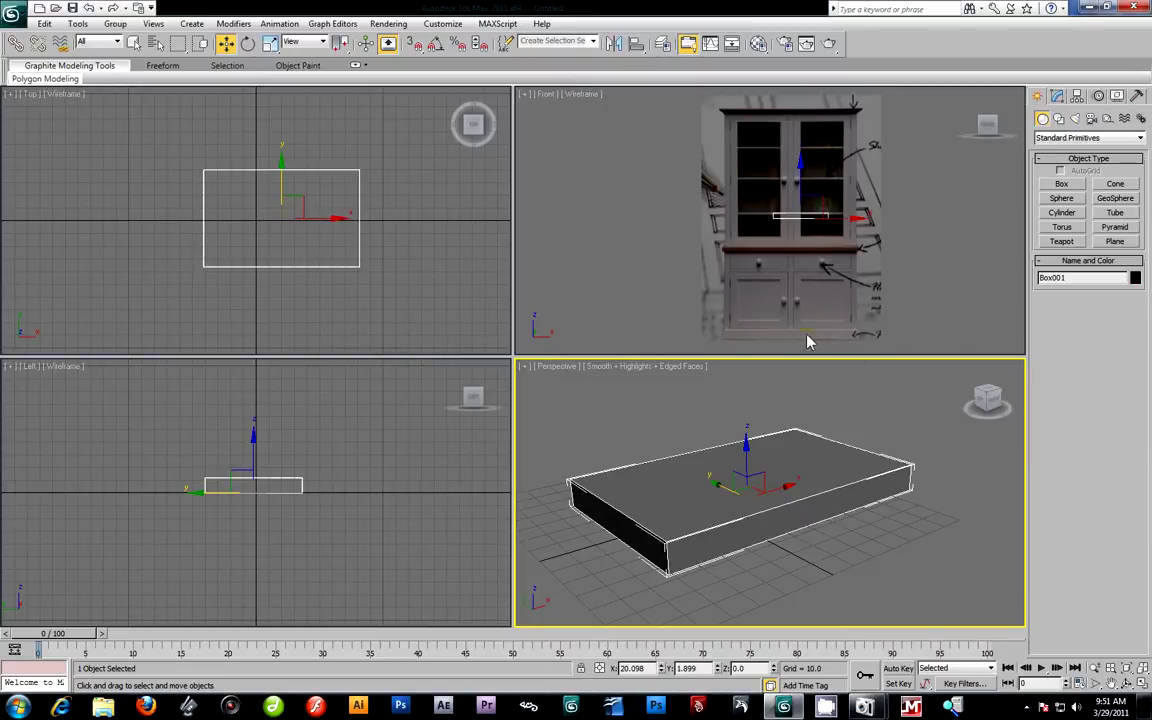
{"action": "middle_click_drag", "start_coordinate": [899, 257], "coordinate": [818, 285]}
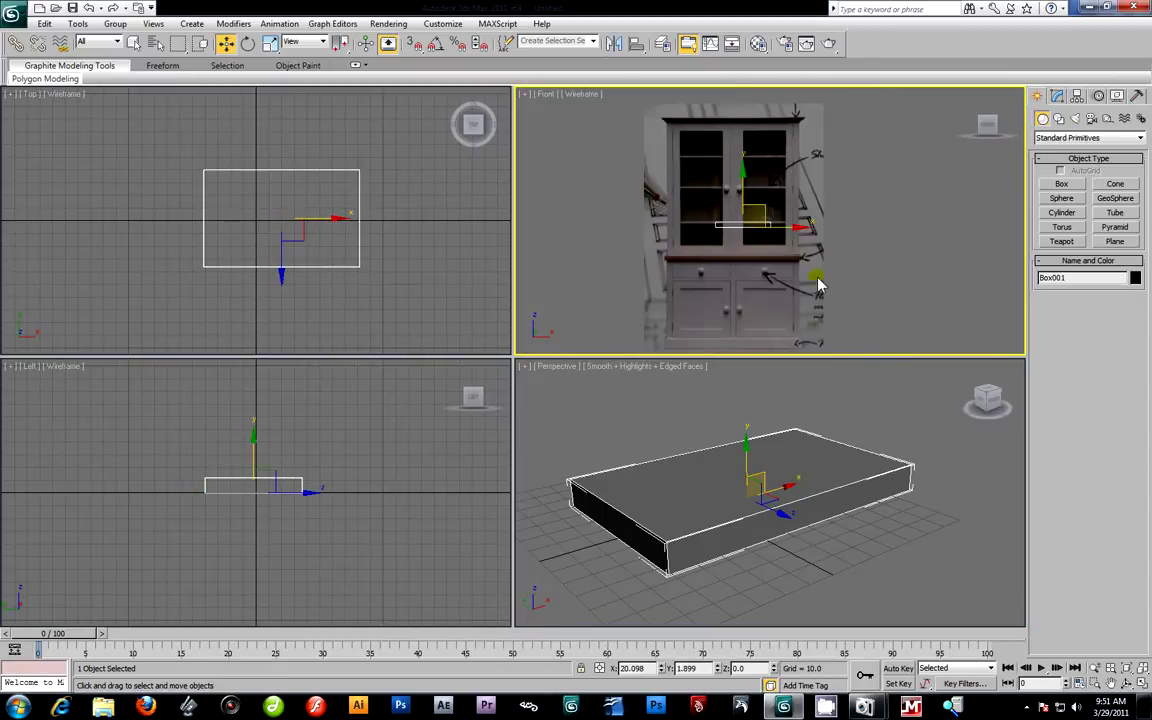
{"action": "scroll", "coordinate": [725, 255], "scroll_direction": "up", "scroll_amount": 2}
{"action": "middle_click_drag", "start_coordinate": [775, 183], "coordinate": [802, 157]}
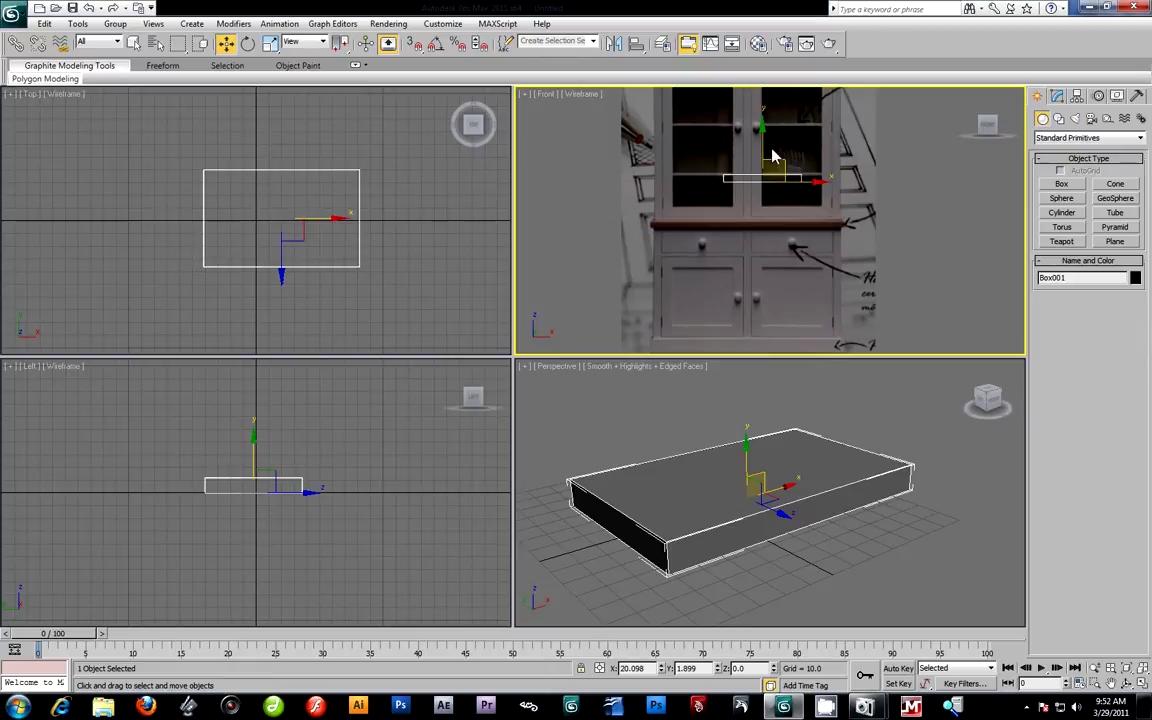
{"action": "left_click_drag", "start_coordinate": [764, 151], "coordinate": [764, 250]}
{"action": "scroll", "coordinate": [826, 265], "scroll_direction": "down", "scroll_amount": 2}
{"action": "middle_click_drag", "start_coordinate": [826, 265], "coordinate": [820, 200]}
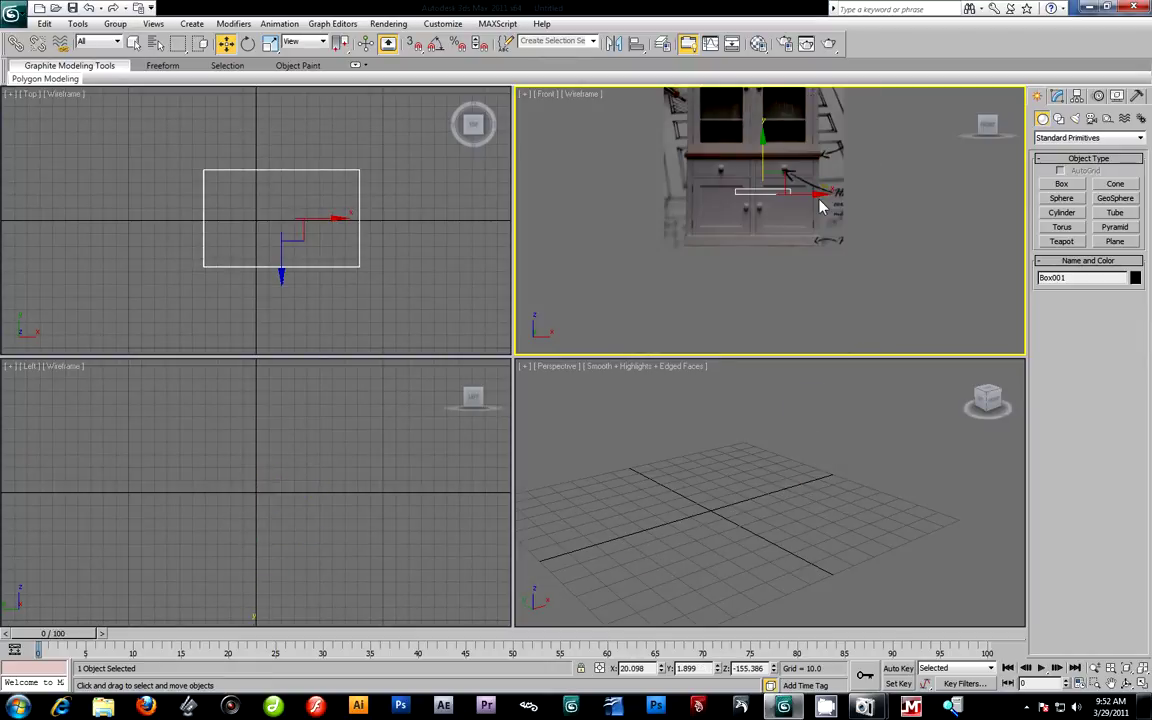
{"action": "scroll", "coordinate": [770, 170], "scroll_direction": "up", "scroll_amount": 2}
{"action": "left_click_drag", "start_coordinate": [768, 142], "coordinate": [770, 220]}
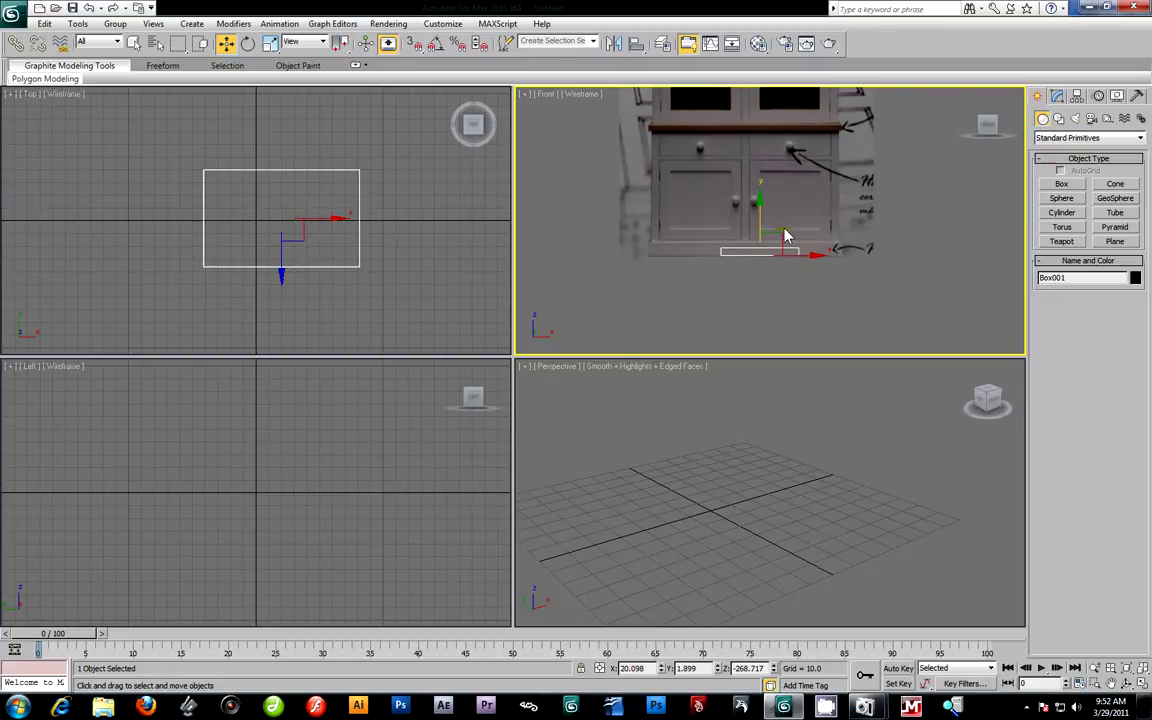
Centre the box horizontally on the cabinet at about X -2.5 and lower it about 1.5 units to the base's bottom edge.
{"action": "left_click_drag", "start_coordinate": [811, 265], "coordinate": [789, 267]}
{"action": "left_click_drag", "start_coordinate": [796, 268], "coordinate": [793, 273]}
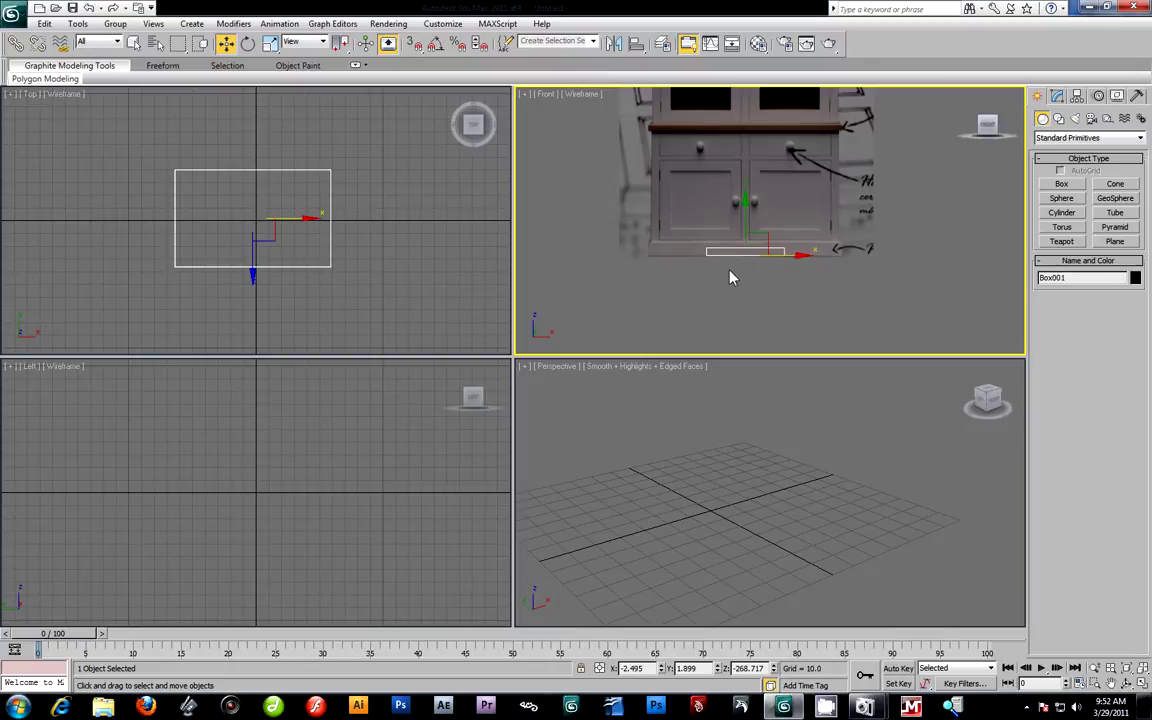
{"action": "key", "text": "ctrl+shift+z"}
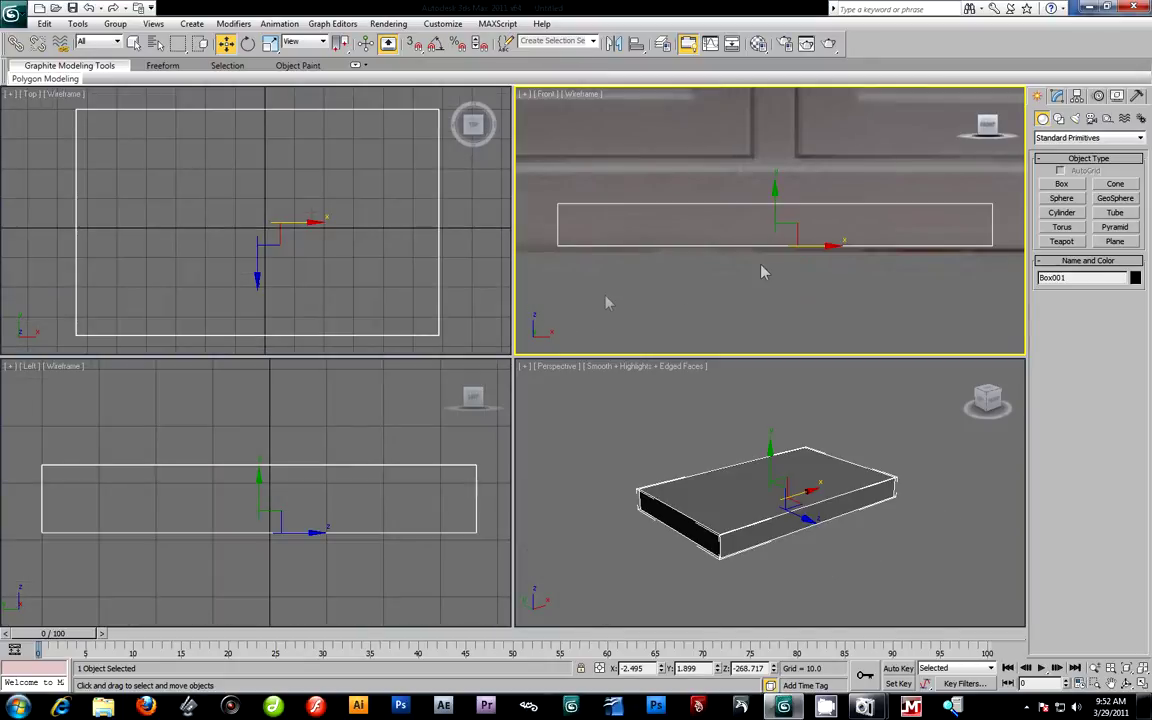
{"action": "left_click_drag", "start_coordinate": [774, 195], "coordinate": [776, 212]}
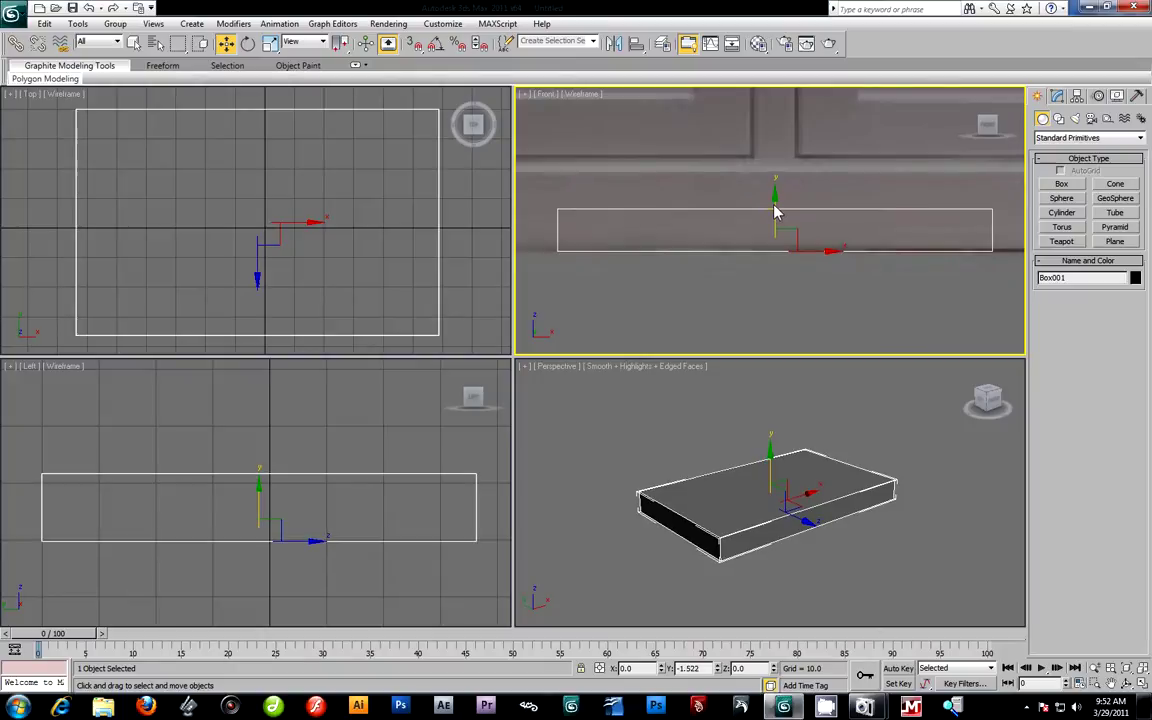
Convert the box to an Editable Poly.
{"action": "scroll", "coordinate": [771, 240], "scroll_direction": "down", "scroll_amount": 6}
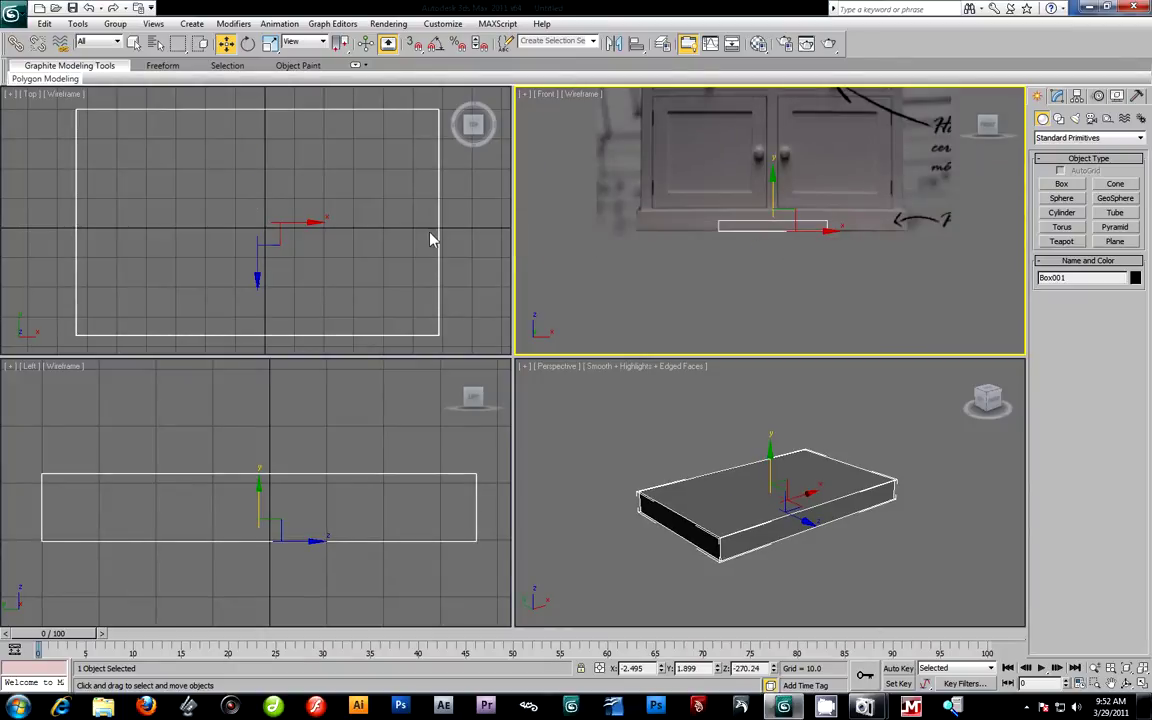
{"action": "scroll", "coordinate": [432, 240], "scroll_direction": "down", "scroll_amount": 4}
{"action": "scroll", "coordinate": [432, 442], "scroll_direction": "down", "scroll_amount": 4}
{"action": "scroll", "coordinate": [733, 494], "scroll_direction": "down", "scroll_amount": 3}
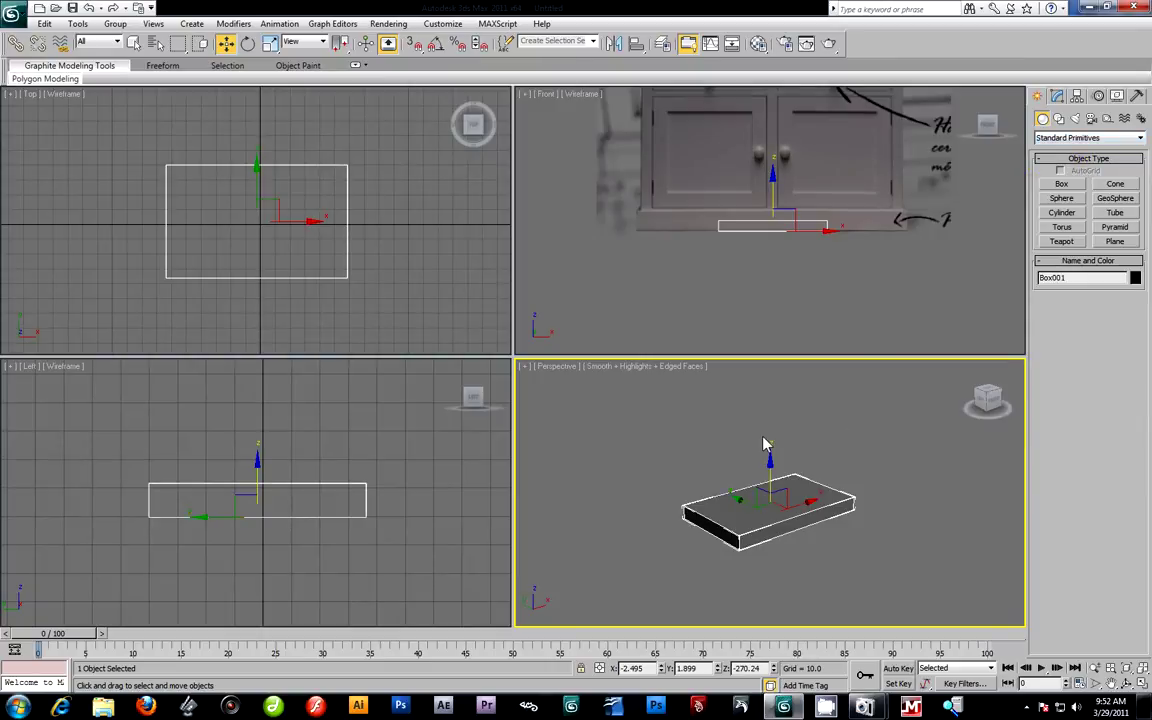
{"action": "right_click", "coordinate": [811, 503]}
{"action": "mouse_move", "coordinate": [874, 627]}
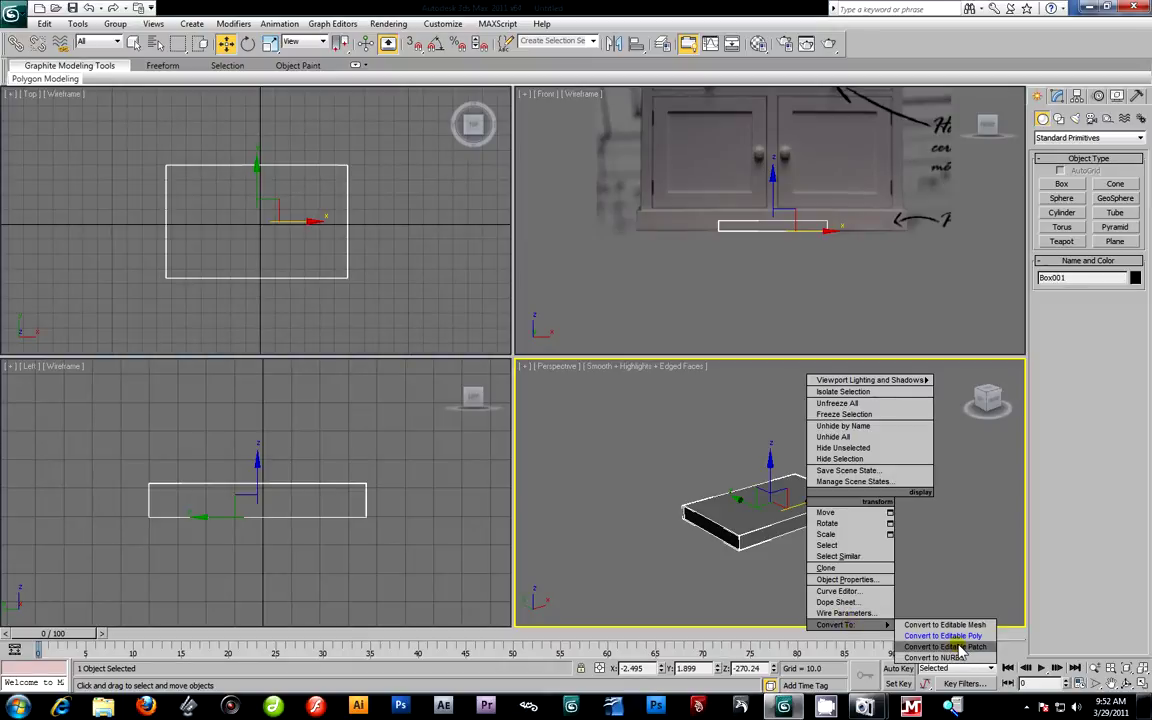
{"action": "left_click", "coordinate": [957, 636]}
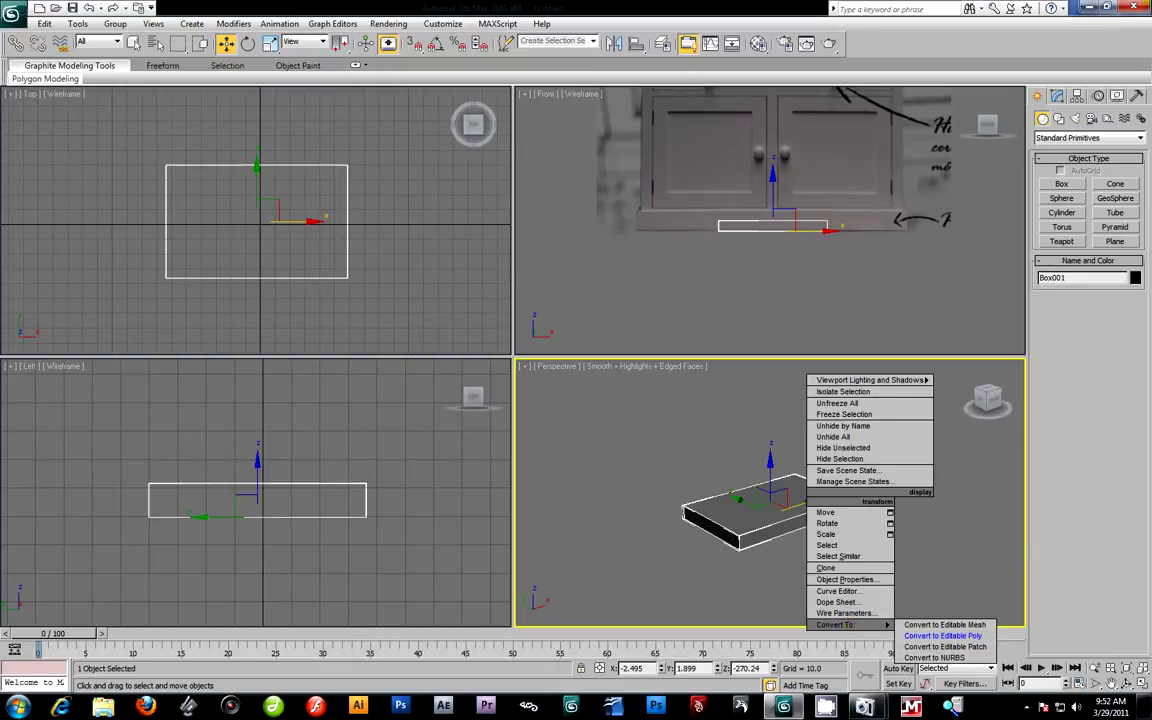
{"action": "left_click", "coordinate": [1062, 95]}
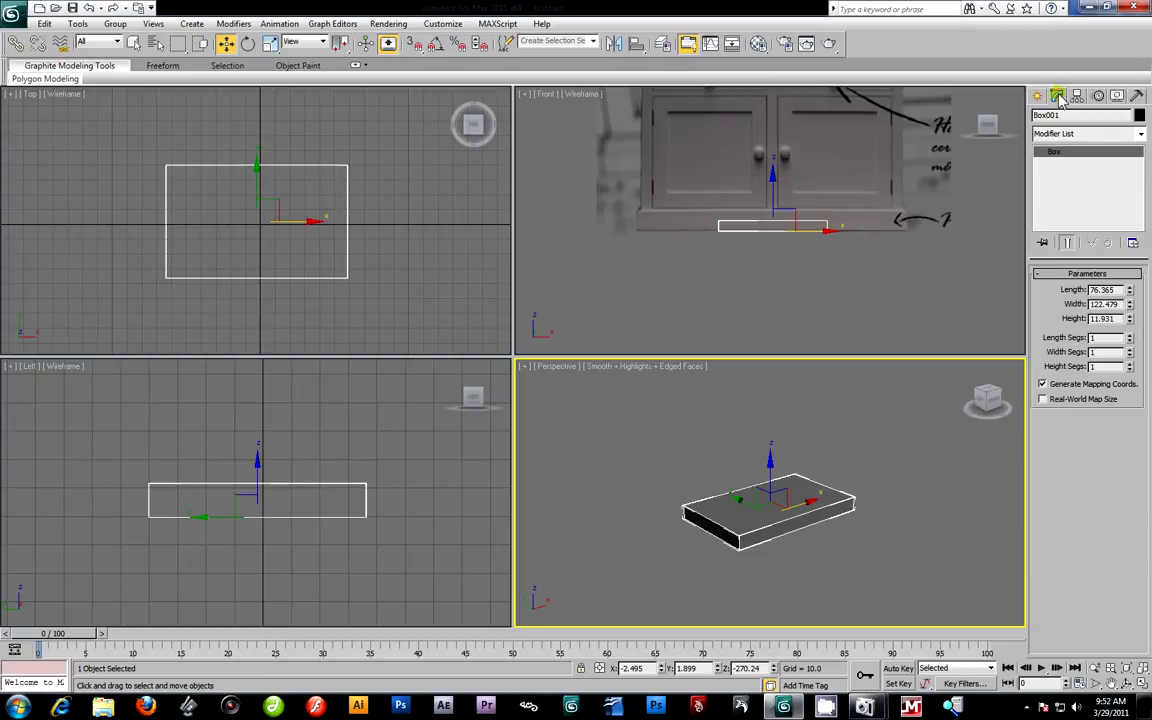
{"action": "left_click", "coordinate": [790, 560]}
{"action": "left_click", "coordinate": [779, 519]}
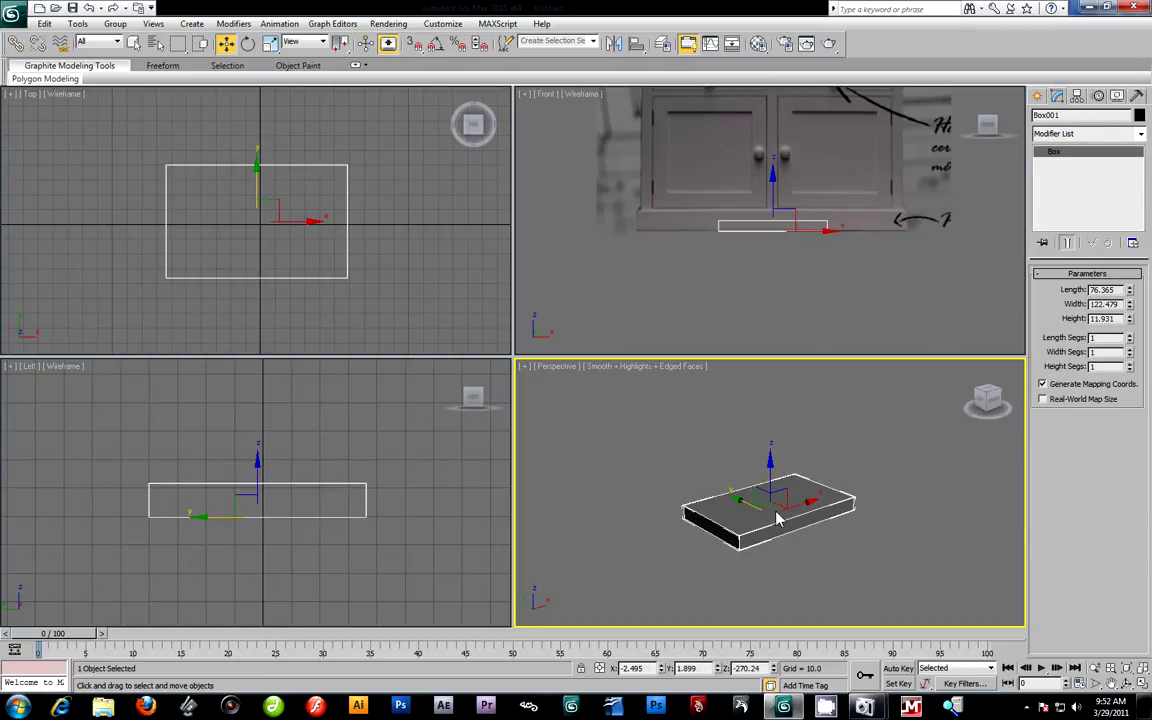
{"action": "right_click", "coordinate": [1052, 147]}
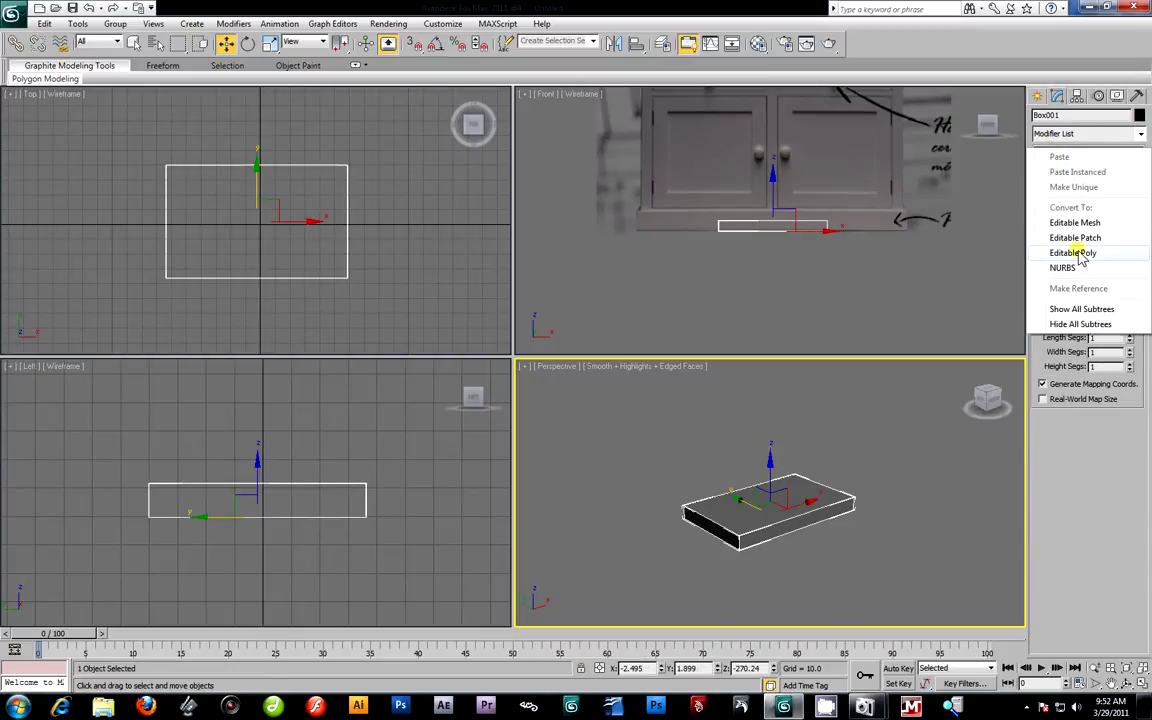
{"action": "left_click", "coordinate": [1072, 253]}
Go through the box's vertex, edge, border, polygon and element sub-object levels, and return to the Vertex level.
{"action": "left_click", "coordinate": [1041, 151]}
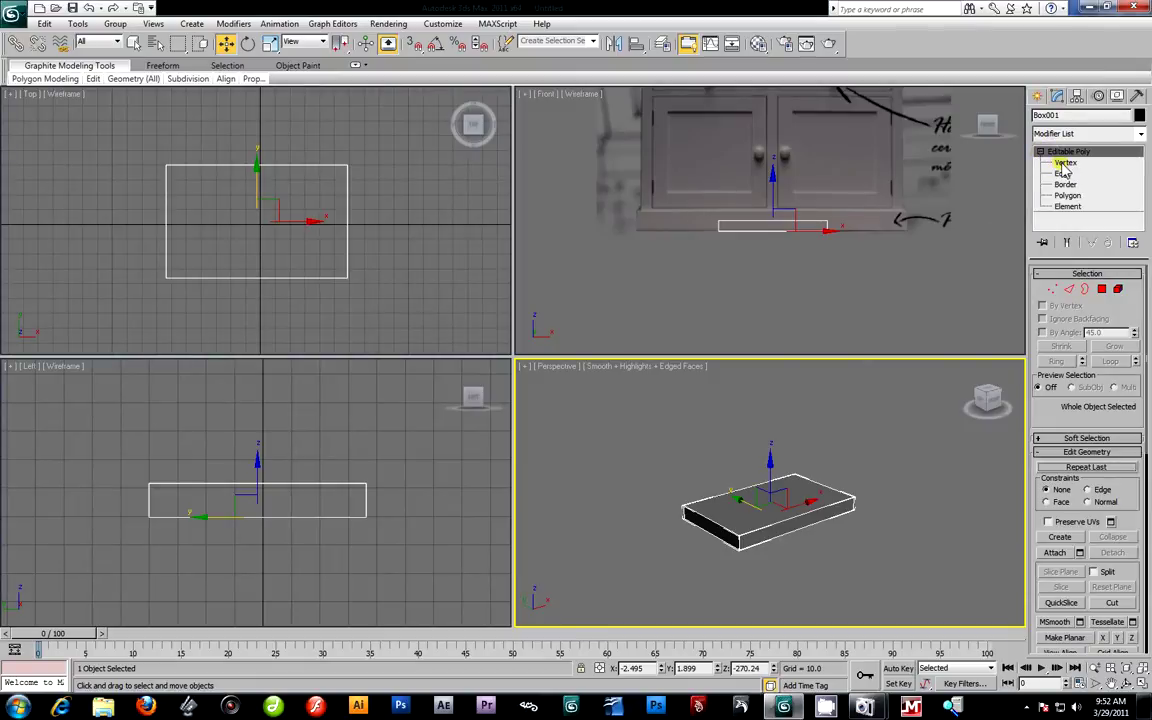
{"action": "left_click", "coordinate": [1064, 162]}
{"action": "left_click", "coordinate": [1063, 174]}
{"action": "left_click", "coordinate": [1065, 185]}
{"action": "left_click", "coordinate": [1067, 195]}
{"action": "left_click", "coordinate": [1067, 206]}
{"action": "left_click", "coordinate": [1066, 162]}
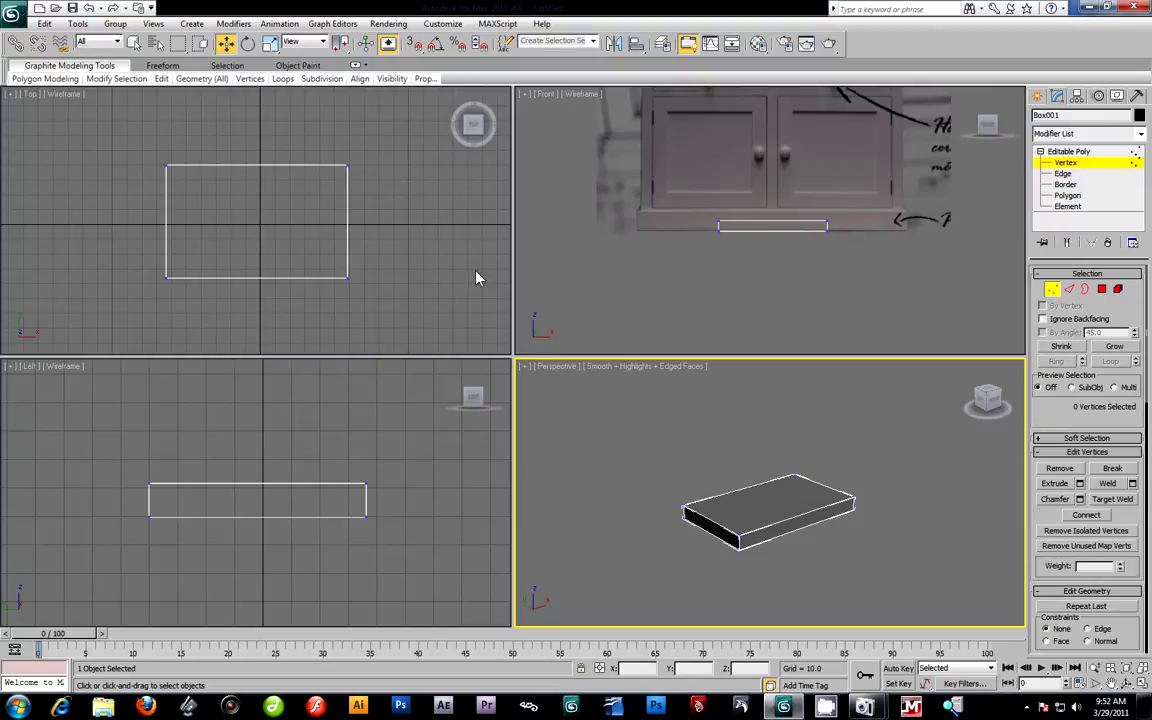
Stretch the box to the full width of the cabinet's base by moving its left and right end vertices outward in the Front viewport.
{"action": "left_click_drag", "start_coordinate": [658, 180], "coordinate": [751, 303]}
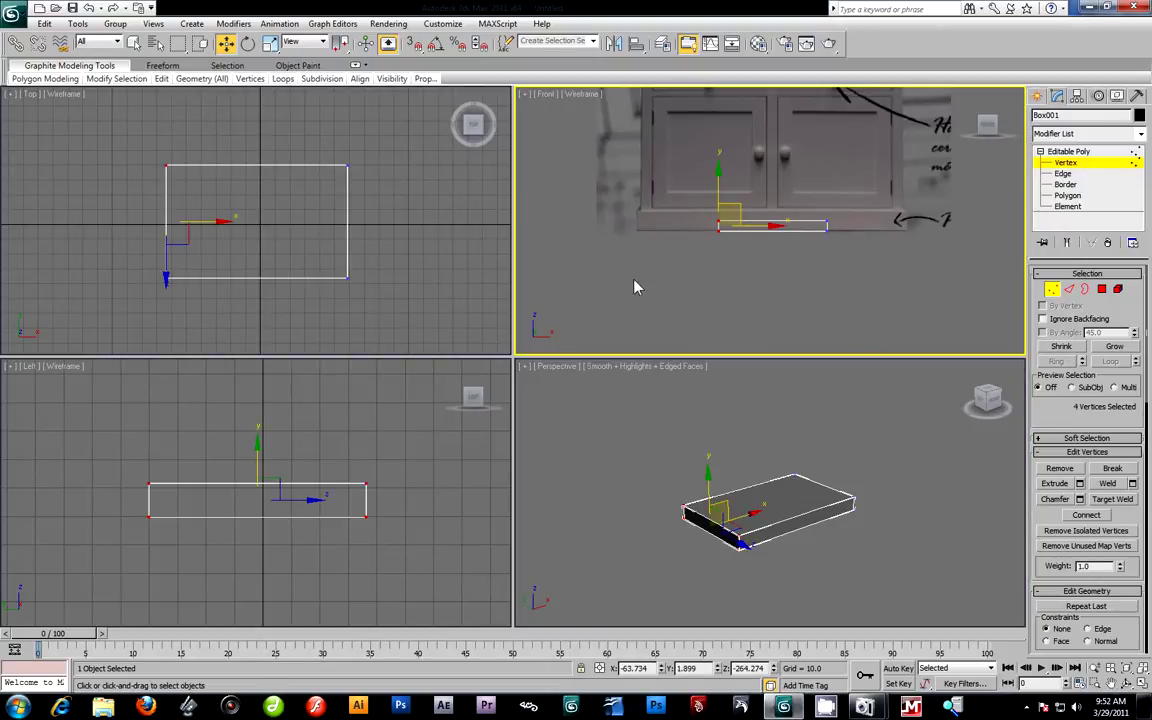
{"action": "left_click_drag", "start_coordinate": [556, 146], "coordinate": [730, 275]}
{"action": "left_click_drag", "start_coordinate": [733, 231], "coordinate": [650, 232]}
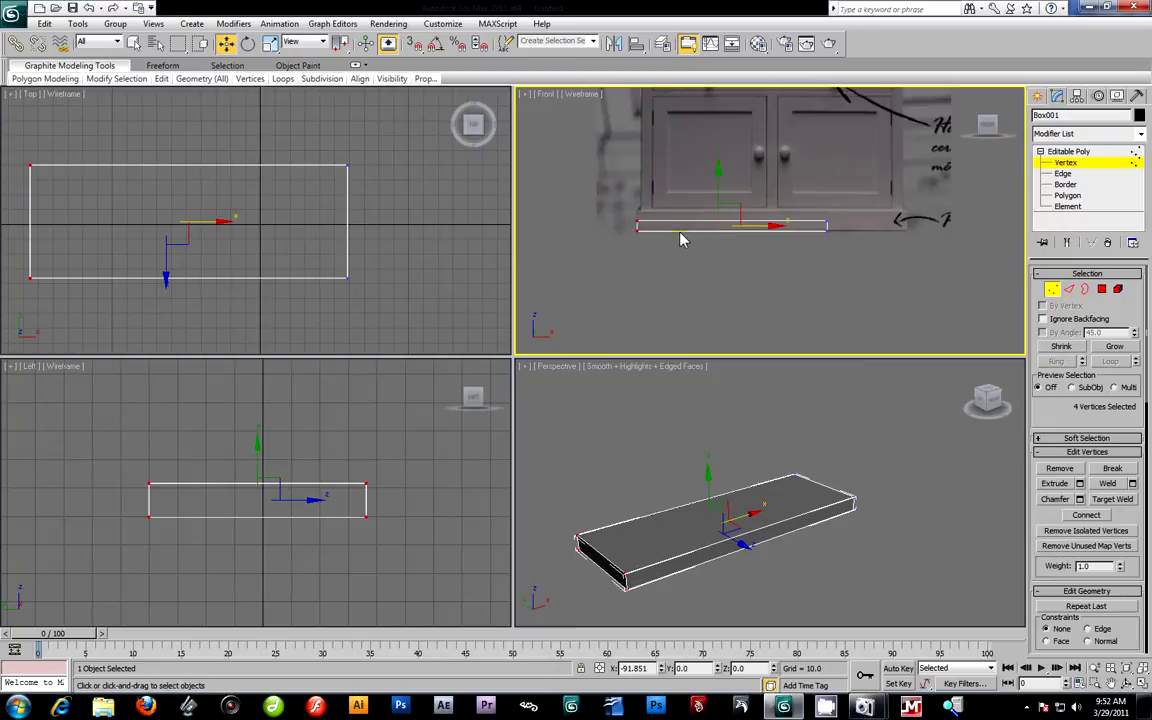
{"action": "left_click_drag", "start_coordinate": [710, 158], "coordinate": [946, 247]}
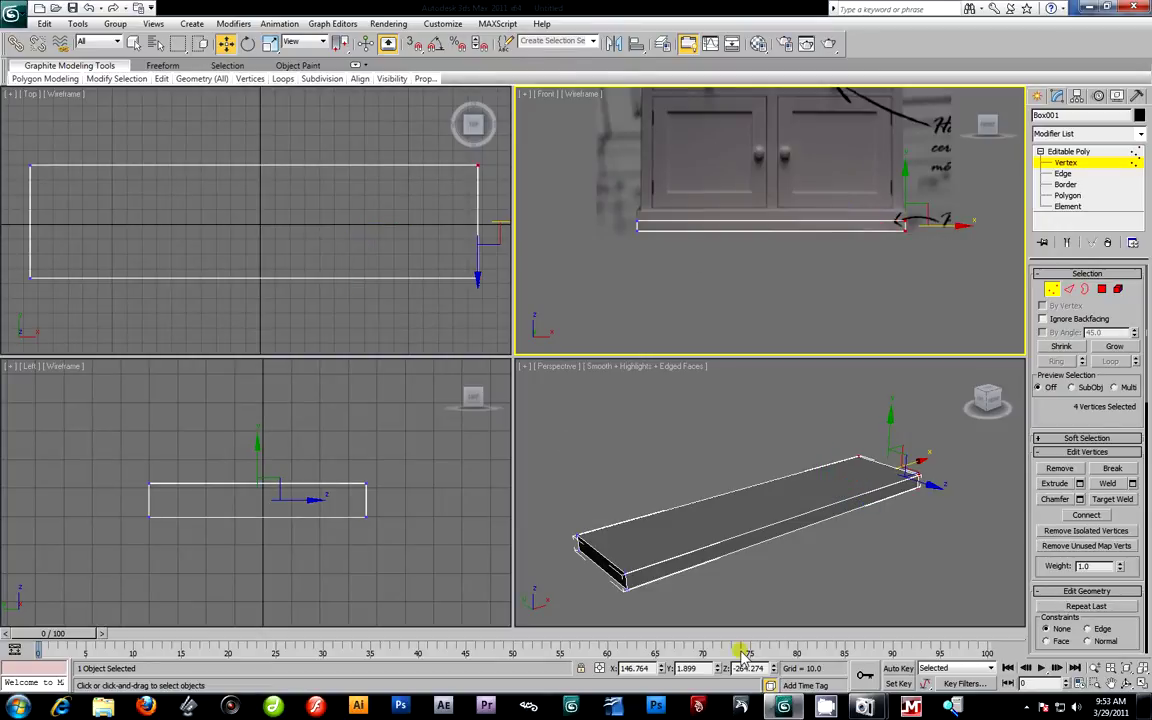
{"action": "left_click", "coordinate": [730, 467]}
{"action": "mouse_move", "coordinate": [681, 442]}
{"action": "middle_mouse_down", "text": "alt"}
{"action": "mouse_move", "coordinate": [737, 464]}
{"action": "mouse_move", "coordinate": [702, 442]}
{"action": "middle_mouse_up", "text": "alt"}
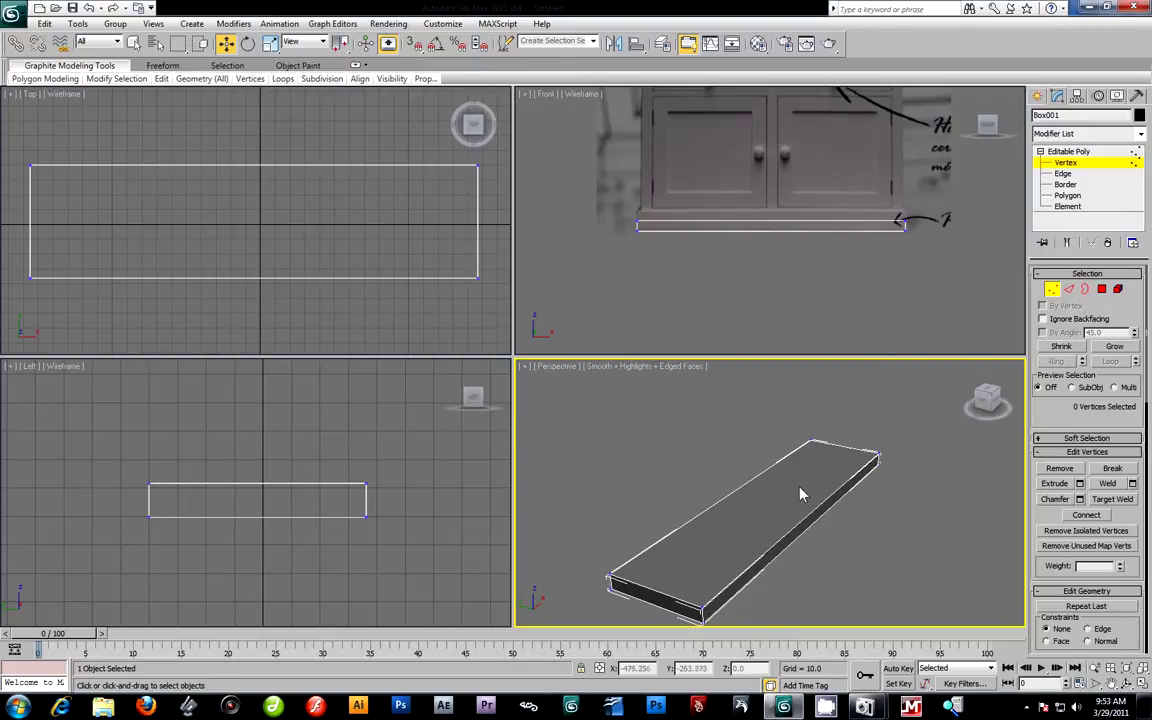
Deepen the box by moving its four back vertices about 99 units along Y in the Top viewport.
{"action": "left_click", "coordinate": [239, 211]}
{"action": "scroll", "coordinate": [255, 210], "scroll_direction": "down", "scroll_amount": 2}
{"action": "left_click", "coordinate": [656, 298]}
{"action": "scroll", "coordinate": [664, 211], "scroll_direction": "down", "scroll_amount": 2}
{"action": "middle_click_drag", "start_coordinate": [663, 211], "coordinate": [633, 268]}
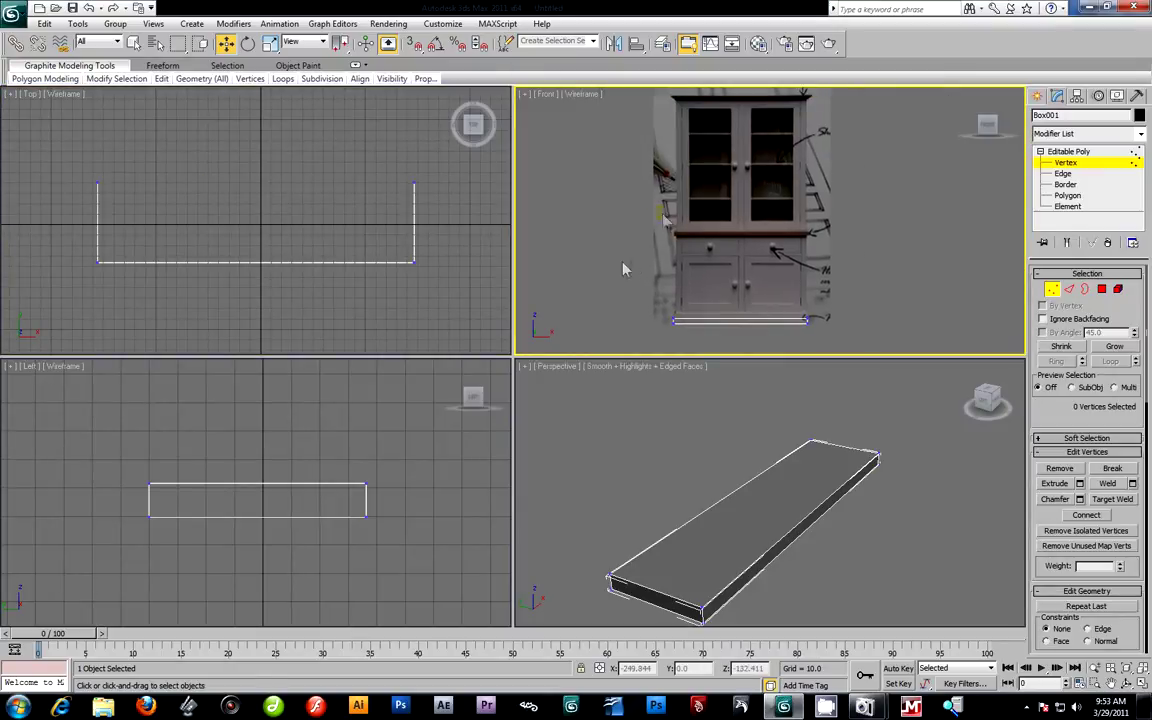
{"action": "left_click", "coordinate": [91, 171]}
{"action": "middle_click_drag", "start_coordinate": [59, 141], "coordinate": [75, 185]}
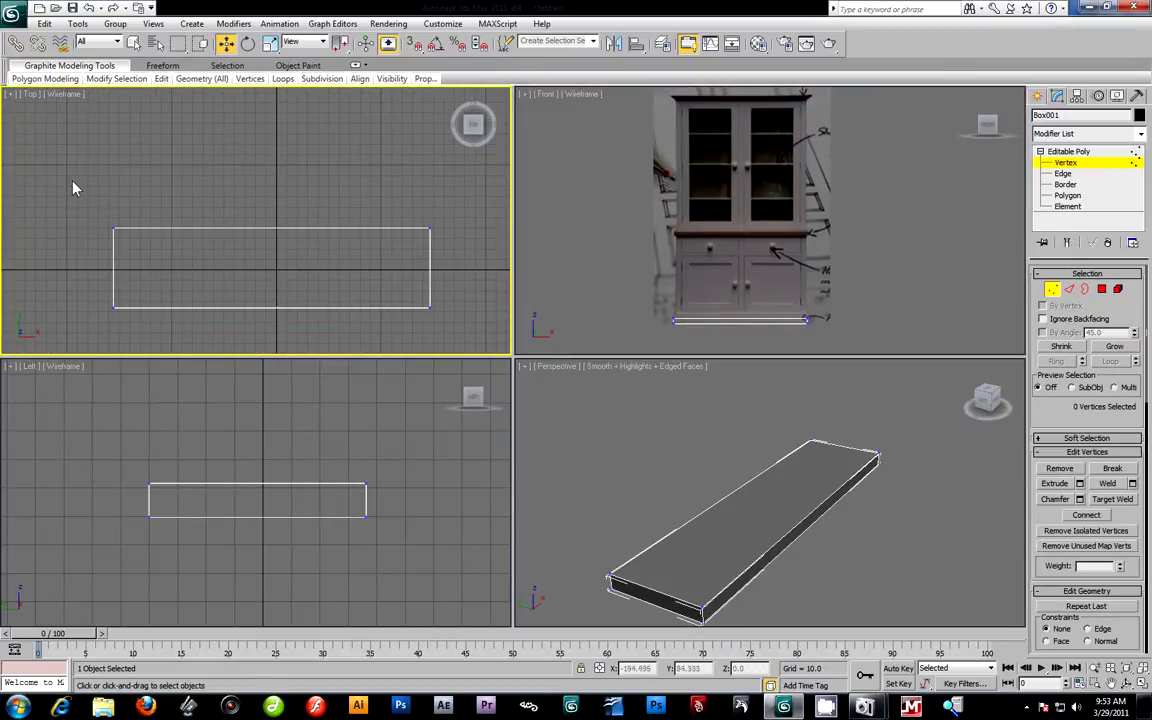
{"action": "left_click_drag", "start_coordinate": [71, 180], "coordinate": [470, 283]}
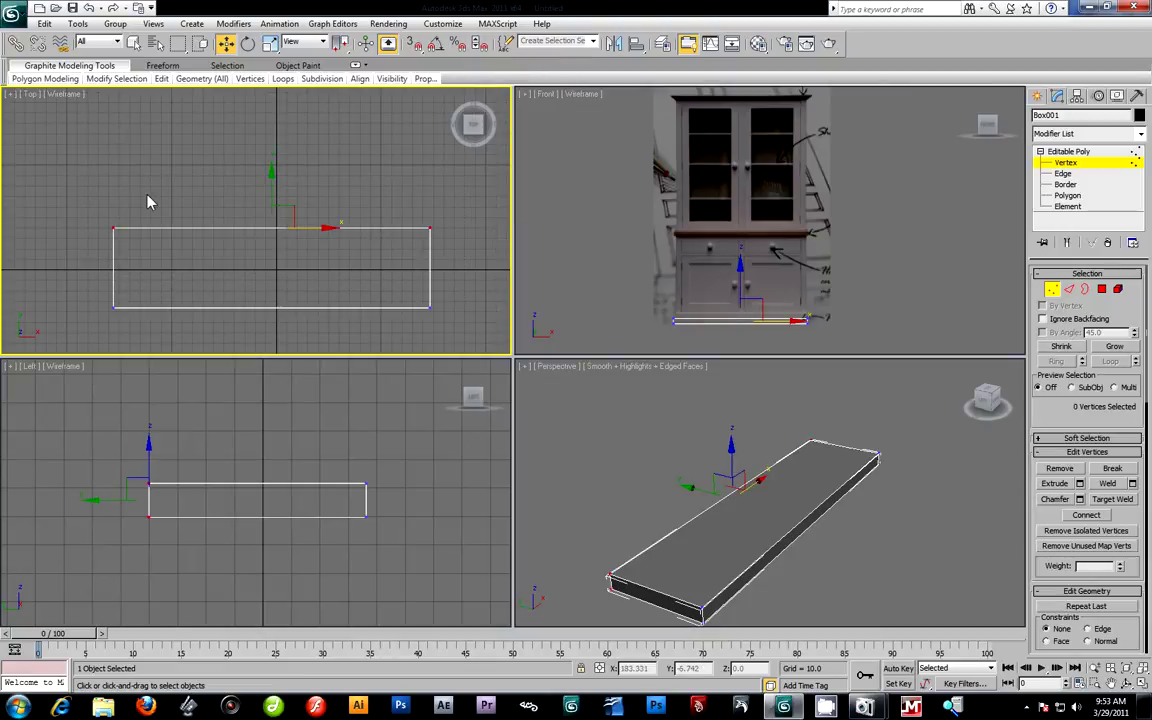
{"action": "left_click_drag", "start_coordinate": [57, 158], "coordinate": [477, 267]}
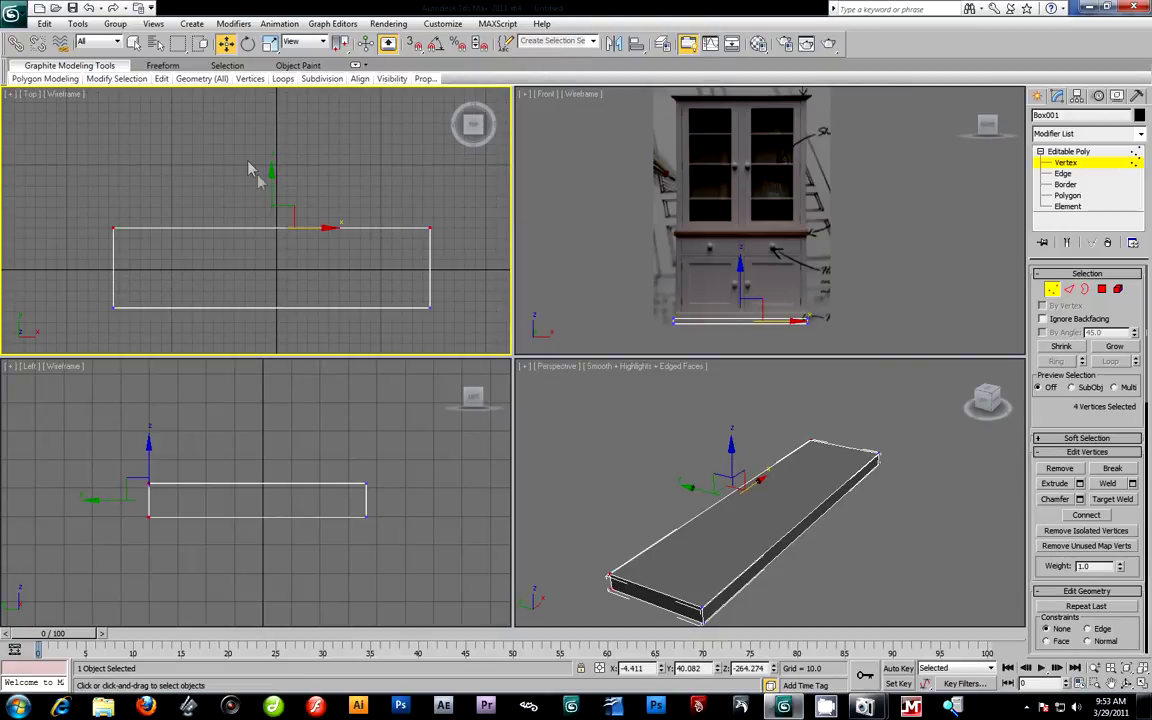
{"action": "left_click_drag", "start_coordinate": [274, 178], "coordinate": [276, 92]}
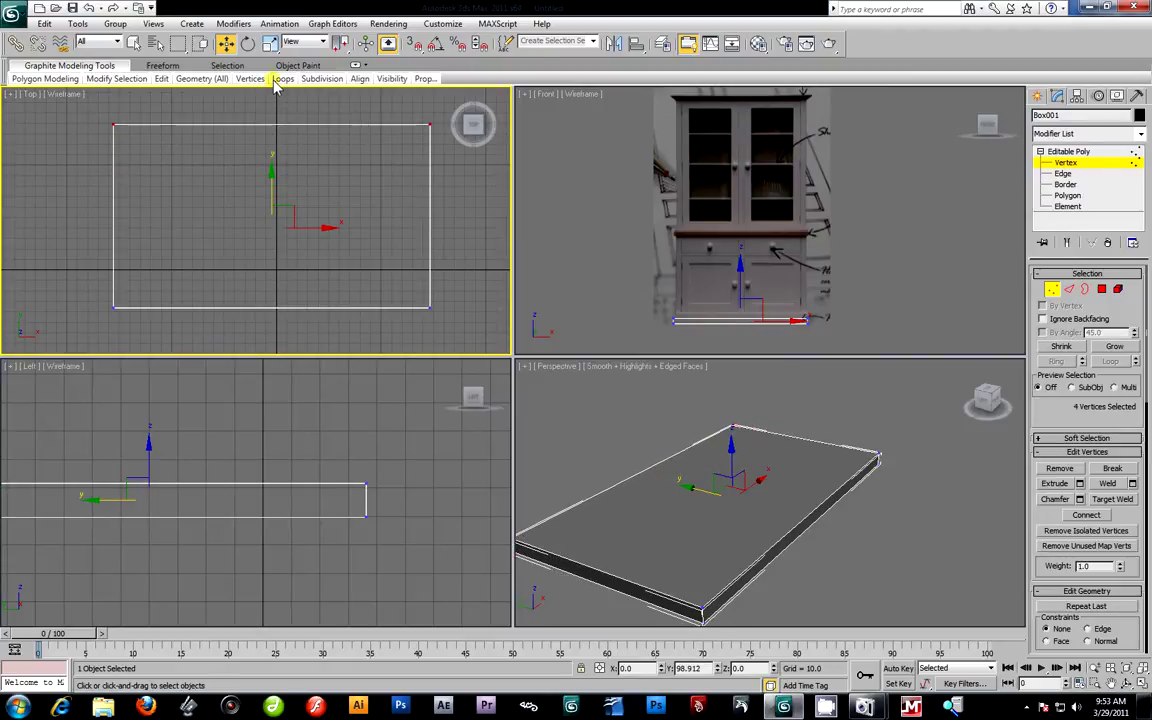
Raise the box's four top vertices in the Front viewport to the upper edge of the cabinet's base board.
{"action": "left_click_drag", "start_coordinate": [676, 458], "coordinate": [703, 483]}
{"action": "middle_click_drag", "start_coordinate": [703, 483], "coordinate": [795, 438], "text": "alt"}
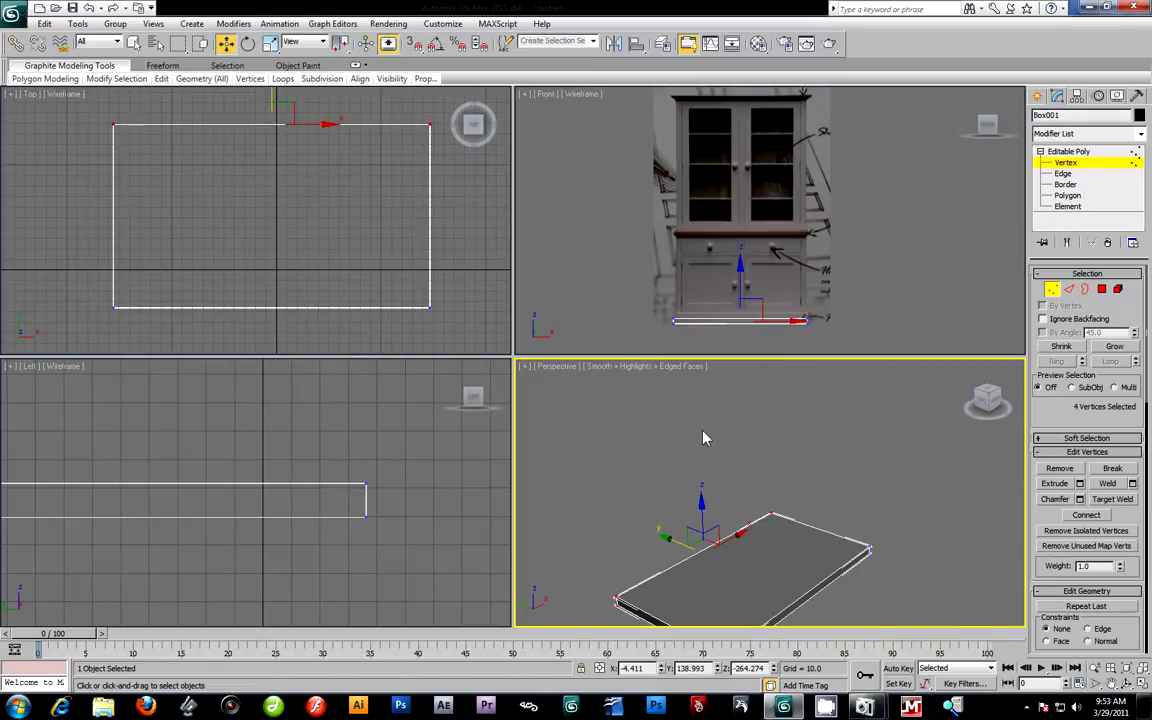
{"action": "key", "text": "z"}
{"action": "right_click", "coordinate": [540, 134]}
{"action": "left_click_drag", "start_coordinate": [532, 130], "coordinate": [1015, 230]}
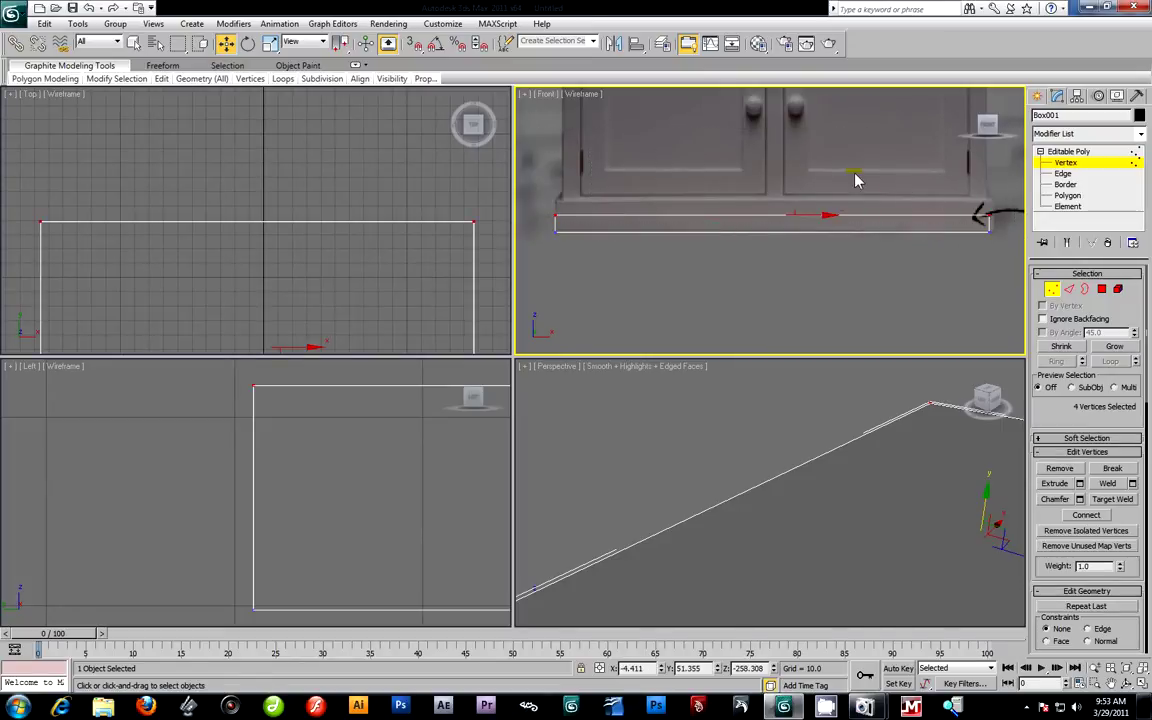
{"action": "left_click_drag", "start_coordinate": [771, 187], "coordinate": [771, 172]}
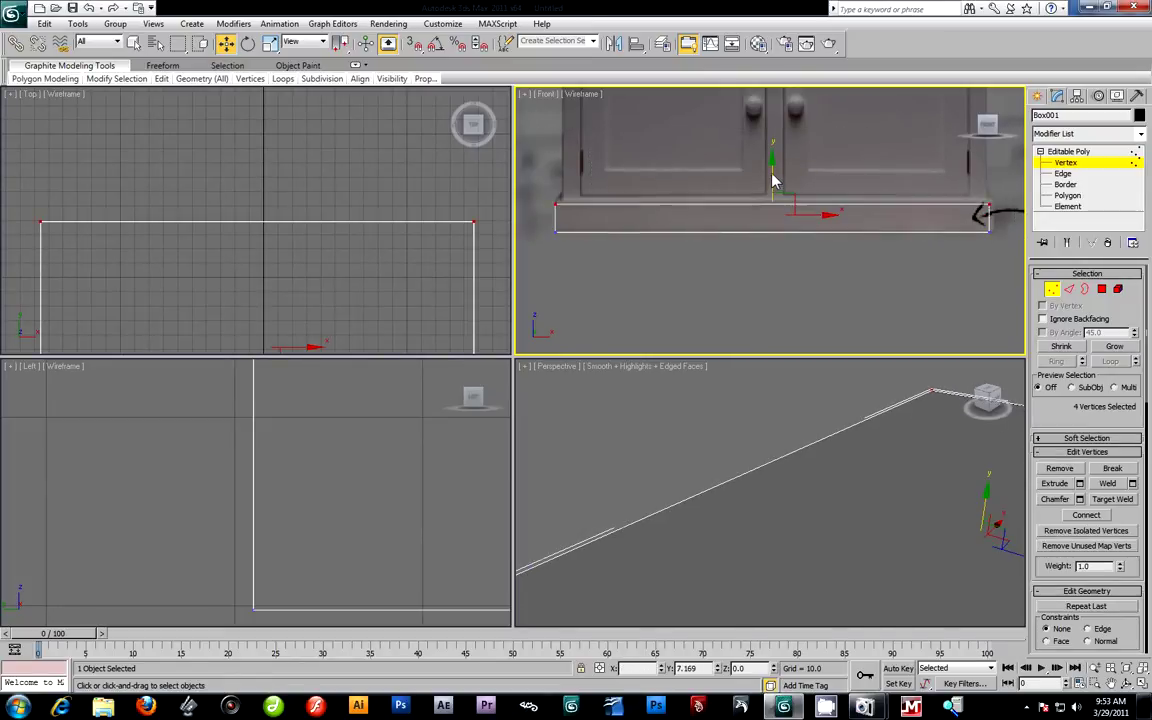
Move the box's four right-end vertices about 3.2 units outward along X to the base board's end, and clear the vertex selection.
{"action": "left_click_drag", "start_coordinate": [956, 172], "coordinate": [1007, 277]}
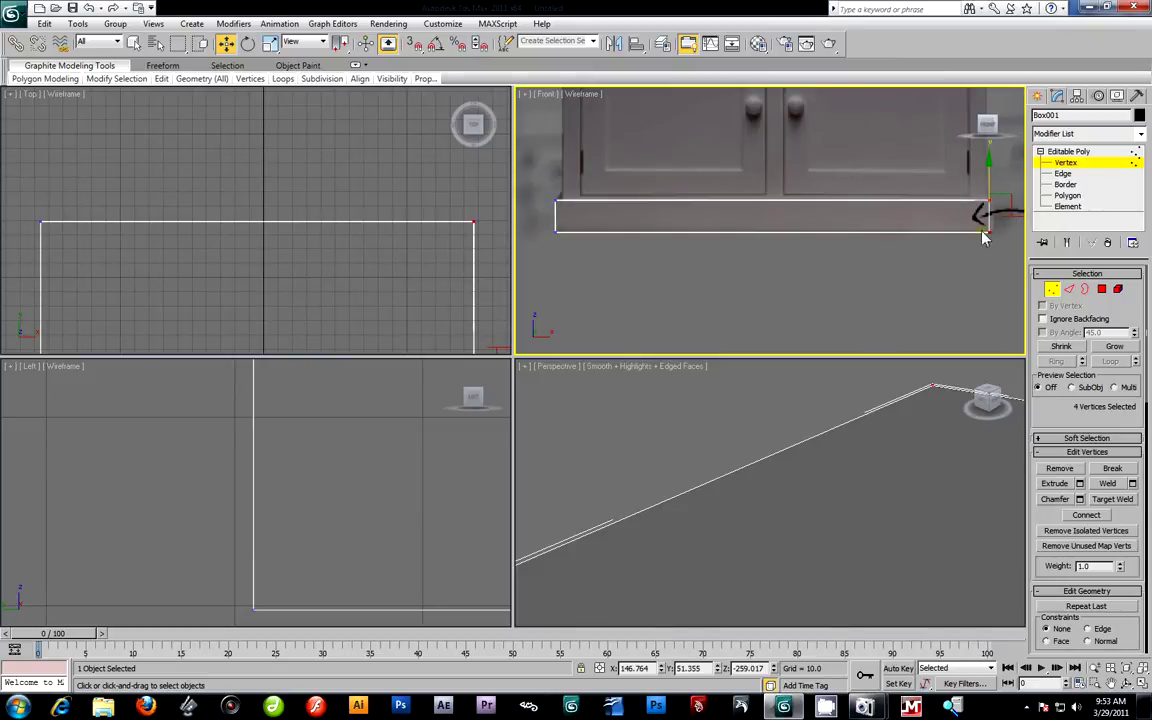
{"action": "middle_click_drag", "start_coordinate": [823, 296], "coordinate": [742, 312]}
{"action": "left_click_drag", "start_coordinate": [962, 240], "coordinate": [967, 239]}
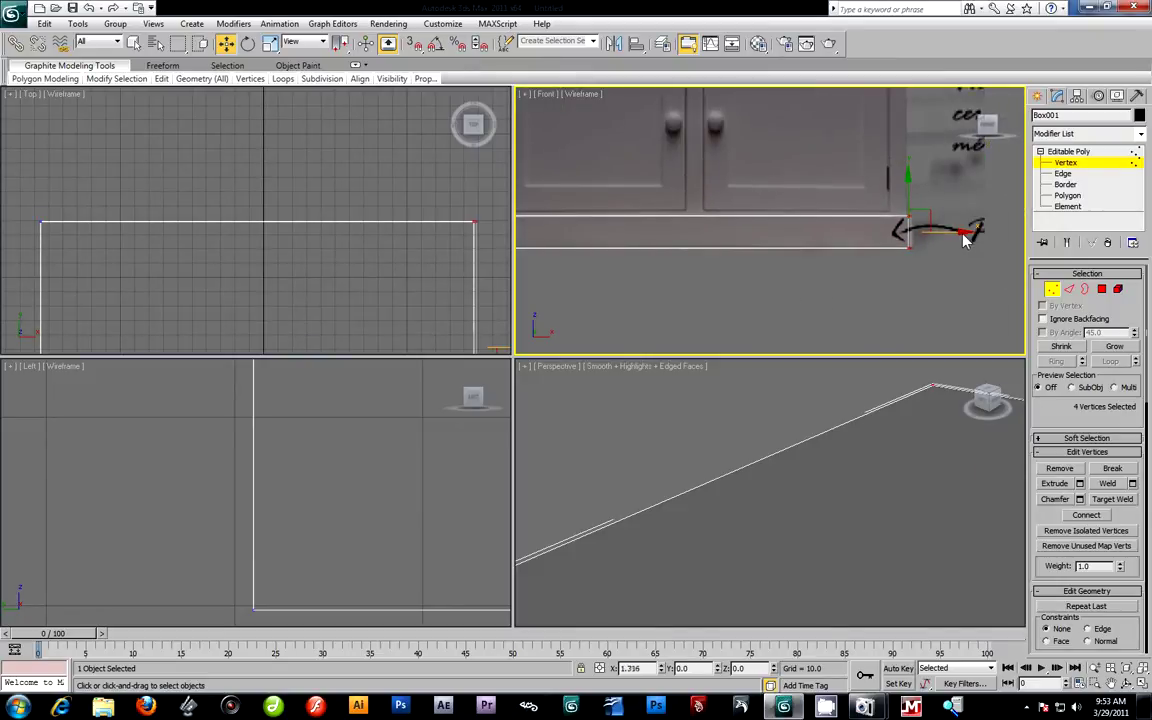
{"action": "middle_click_drag", "start_coordinate": [774, 262], "coordinate": [856, 273]}
{"action": "right_click", "coordinate": [282, 181]}
{"action": "scroll", "coordinate": [282, 188], "scroll_direction": "down", "scroll_amount": 2}
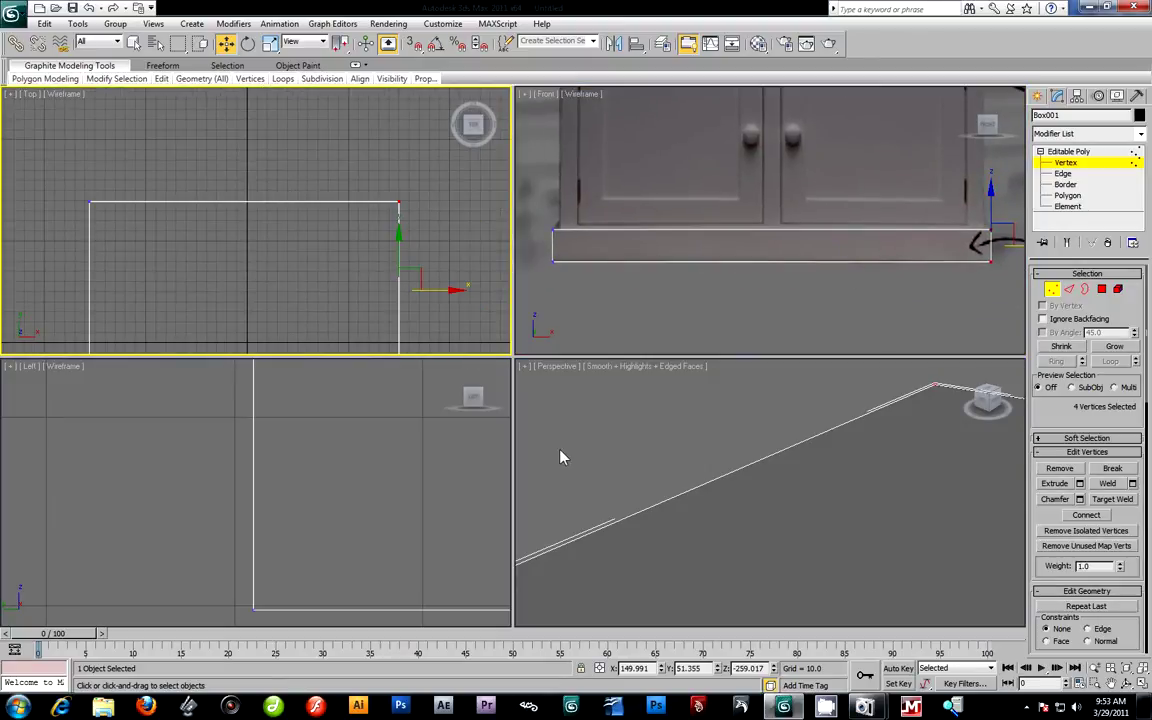
{"action": "key", "text": "z"}
{"action": "left_click", "coordinate": [820, 451]}
{"action": "key", "text": "z"}
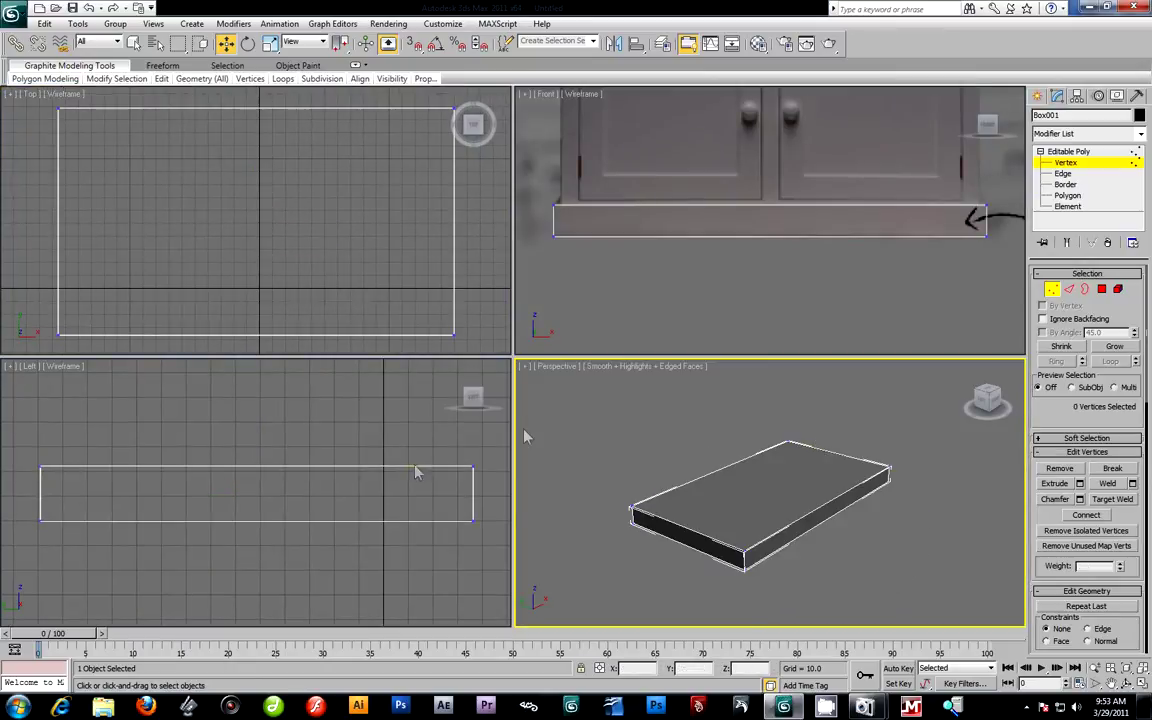
Select the box's top polygon at the Polygon sub-object level and maximize the Perspective viewport.
{"action": "middle_click_drag", "start_coordinate": [674, 221], "coordinate": [668, 265]}
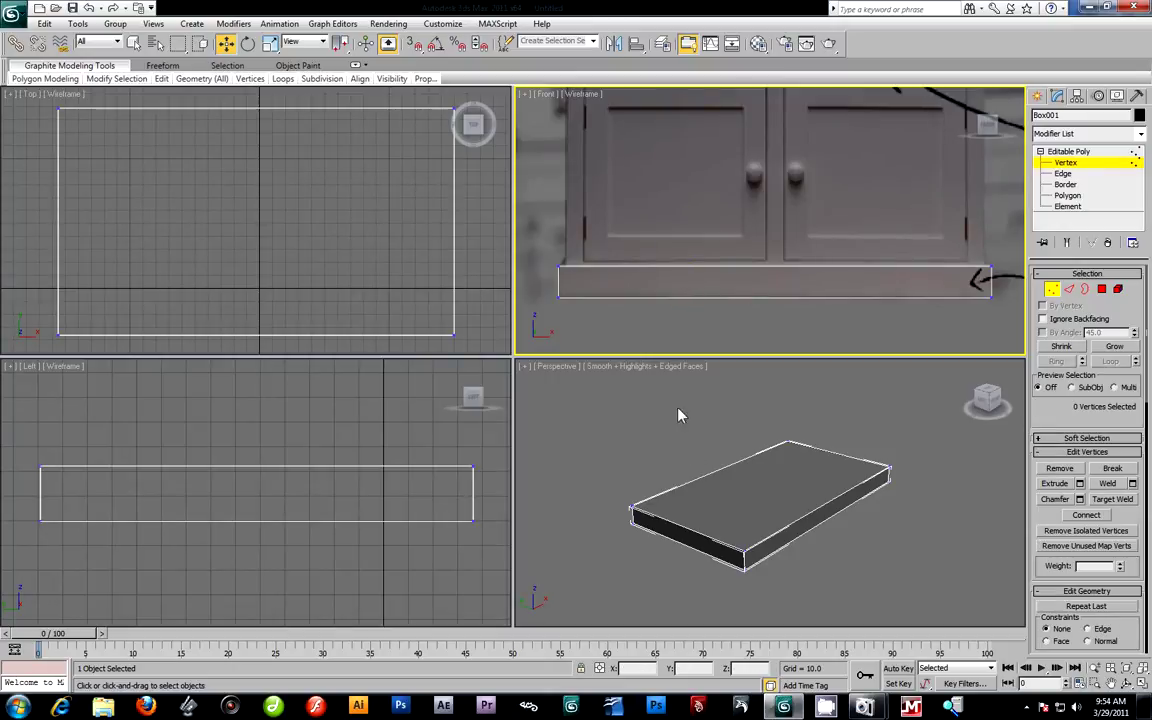
{"action": "left_click", "coordinate": [1068, 195]}
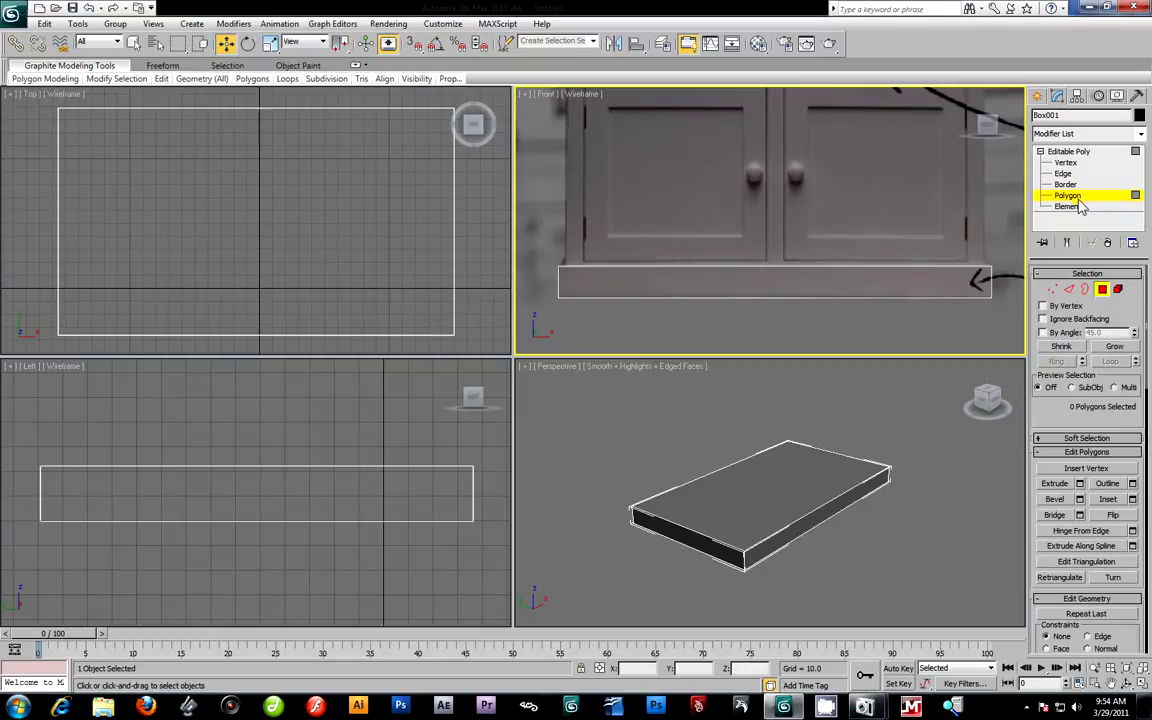
{"action": "left_click", "coordinate": [765, 485]}
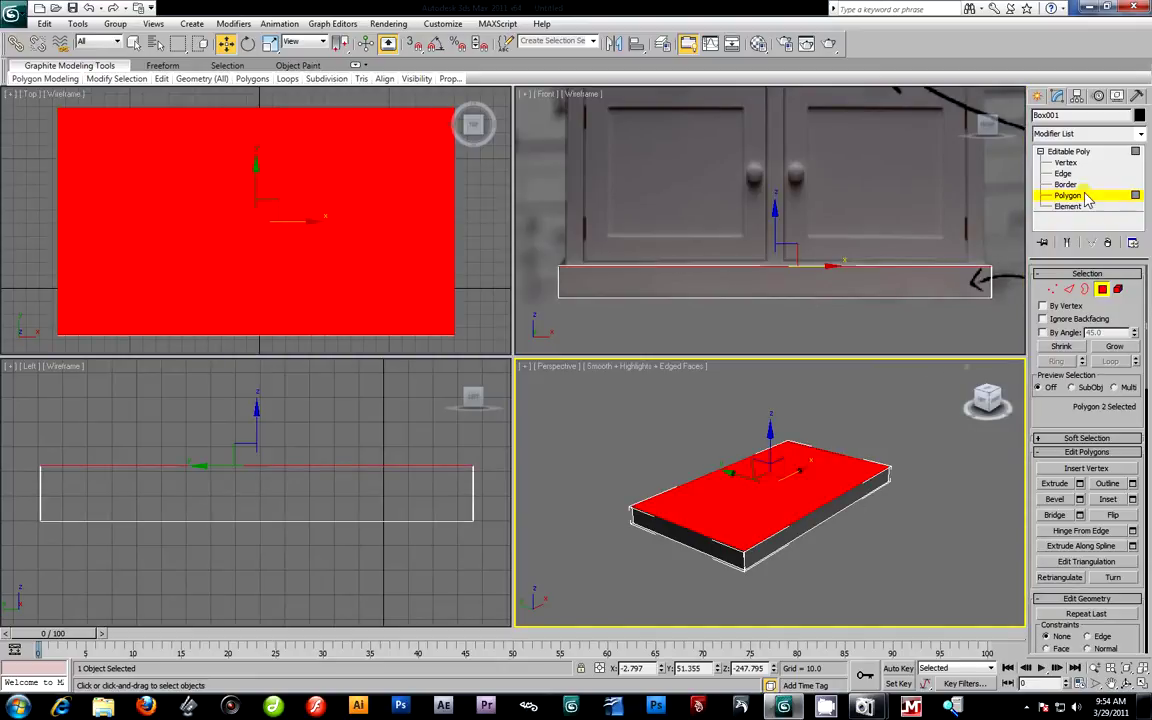
{"action": "key", "text": "alt+w"}
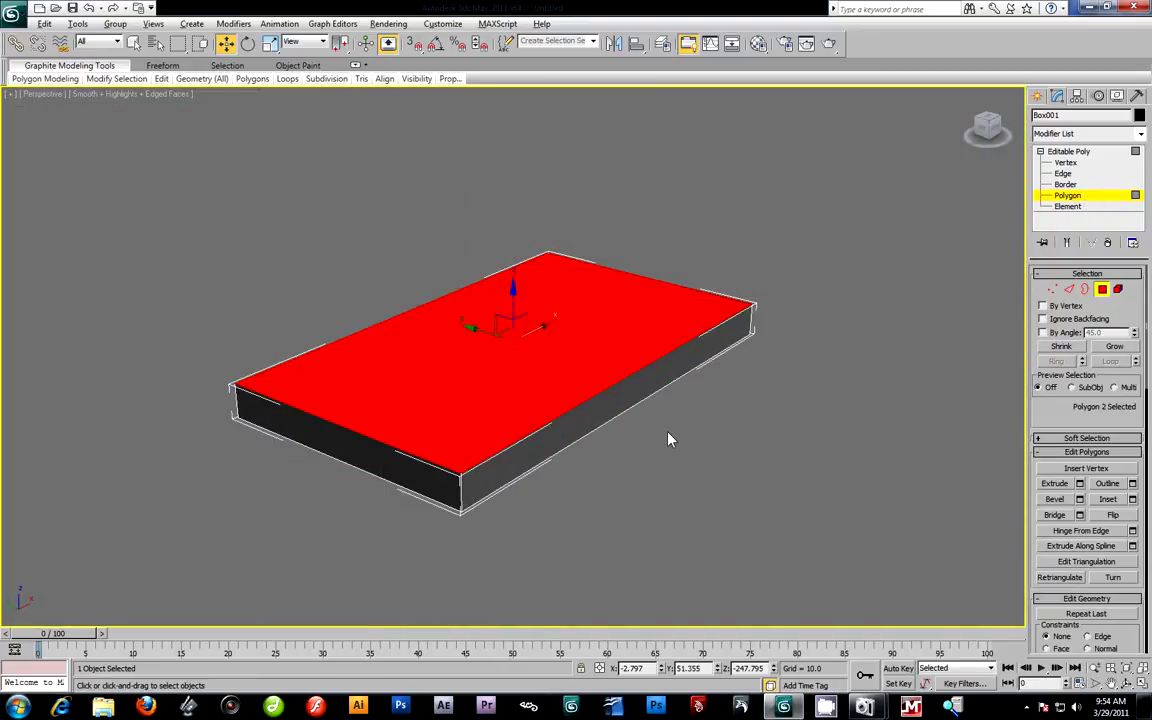
{"action": "scroll", "coordinate": [663, 429], "scroll_direction": "up", "scroll_amount": 5}
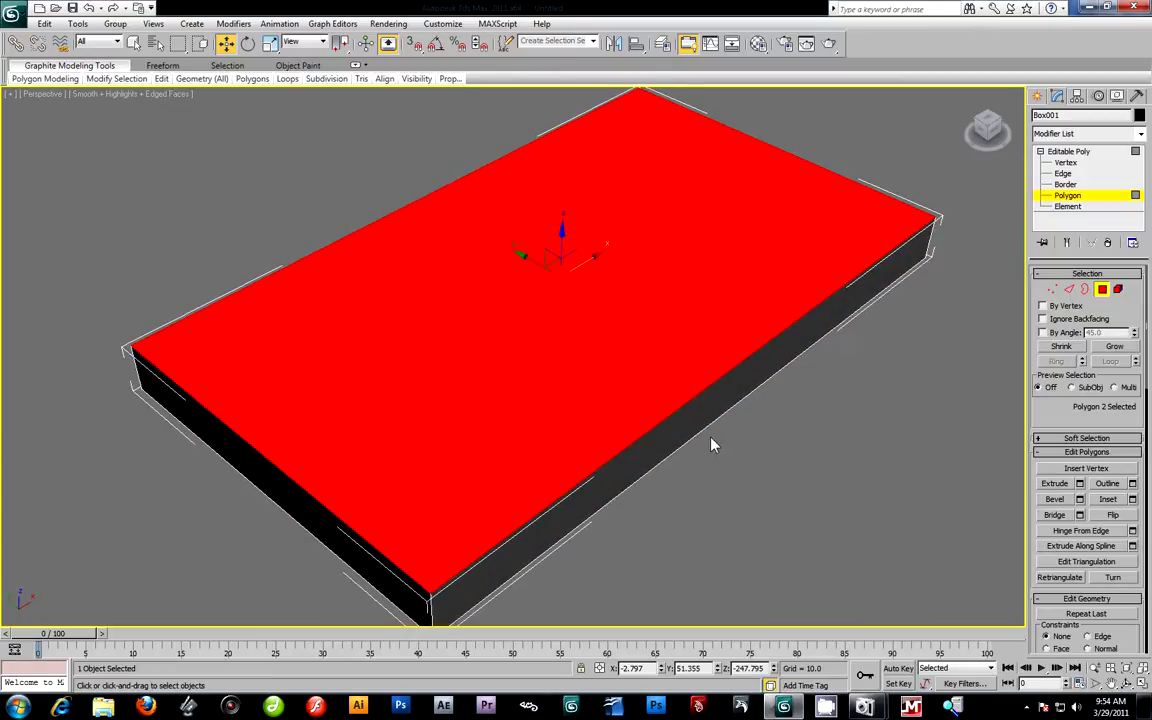
{"action": "middle_click_drag", "start_coordinate": [712, 442], "coordinate": [714, 418]}
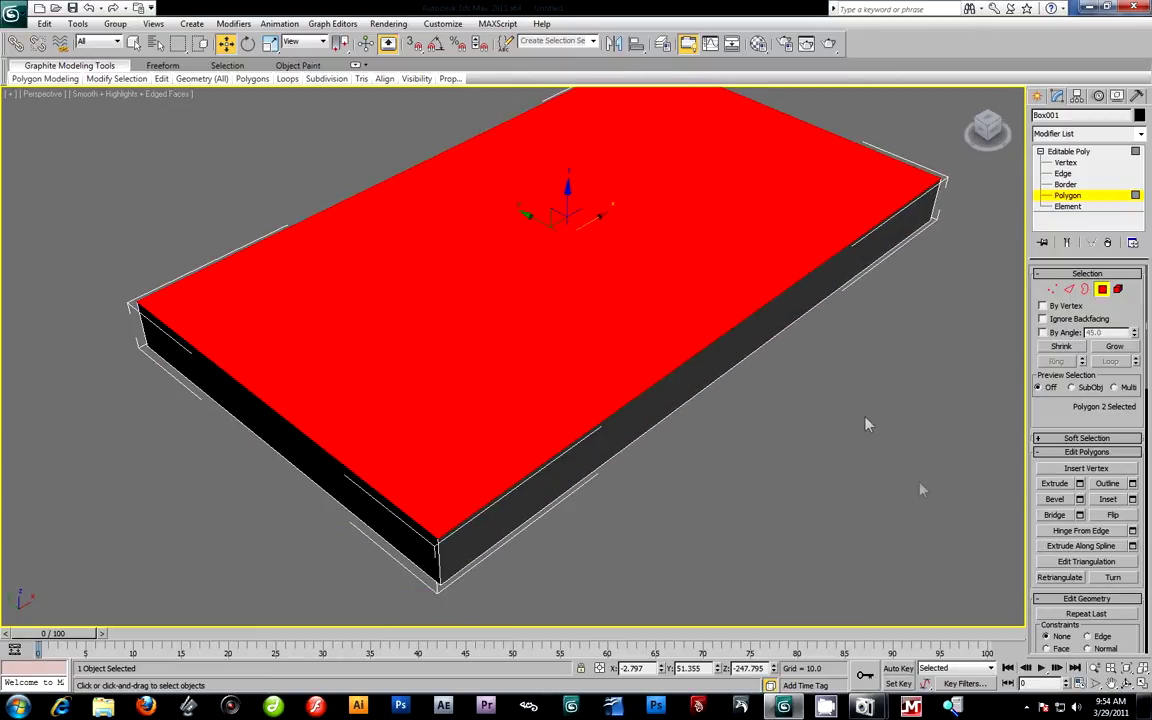
Inset the top polygon by about 2.222 units.
{"action": "left_click", "coordinate": [1133, 500]}
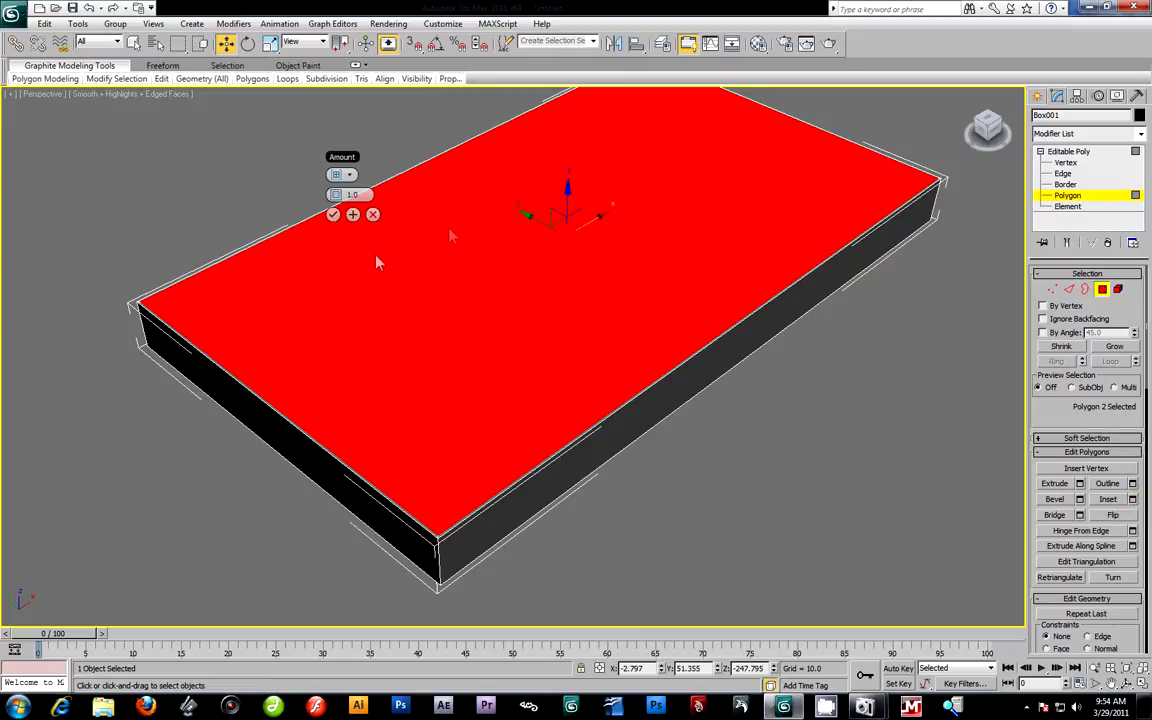
{"action": "left_click_drag", "start_coordinate": [338, 156], "coordinate": [917, 454]}
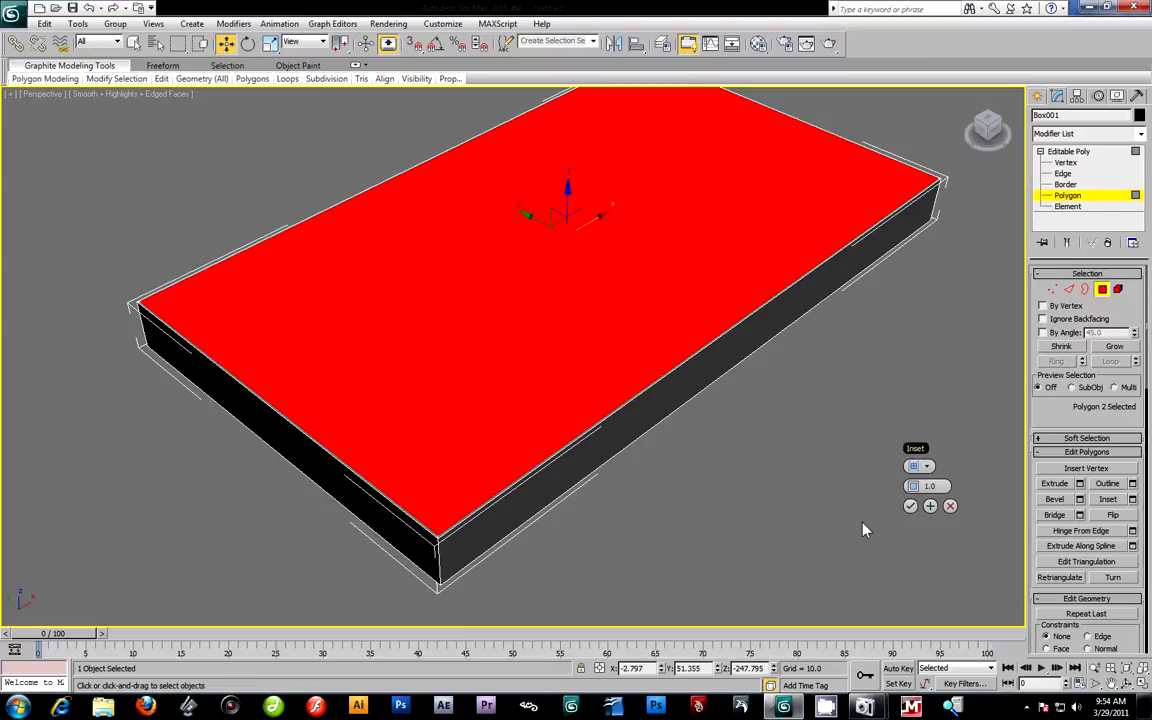
{"action": "left_click", "coordinate": [929, 467]}
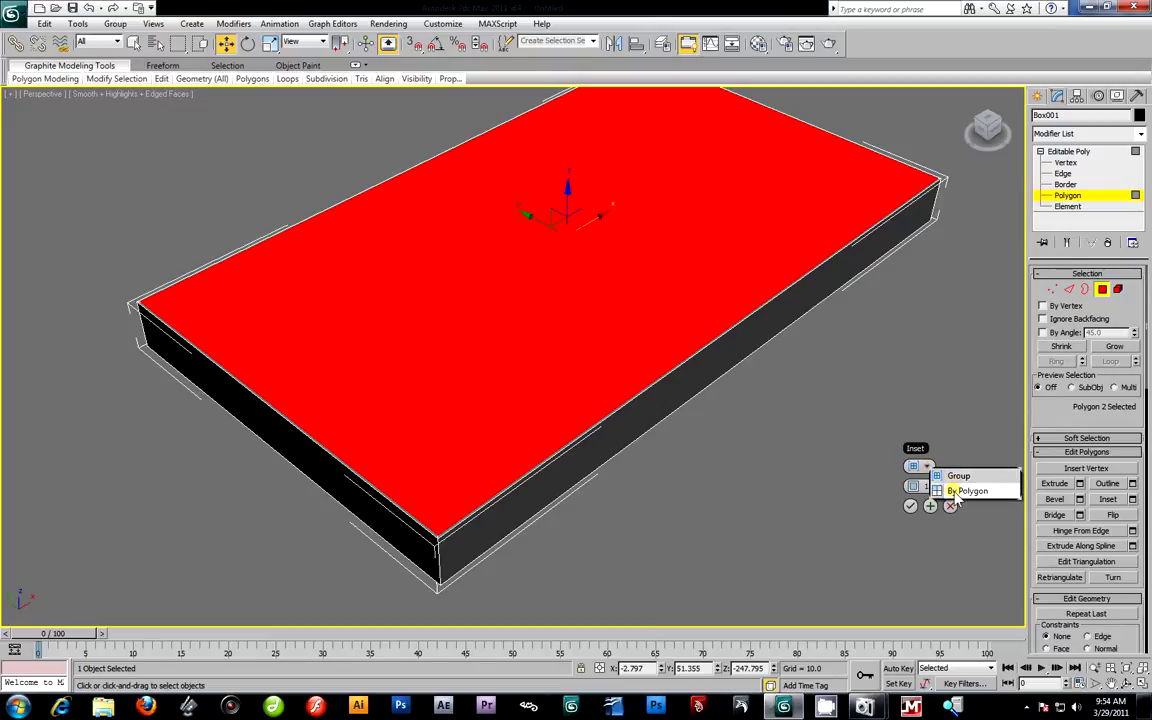
{"action": "left_click", "coordinate": [952, 491]}
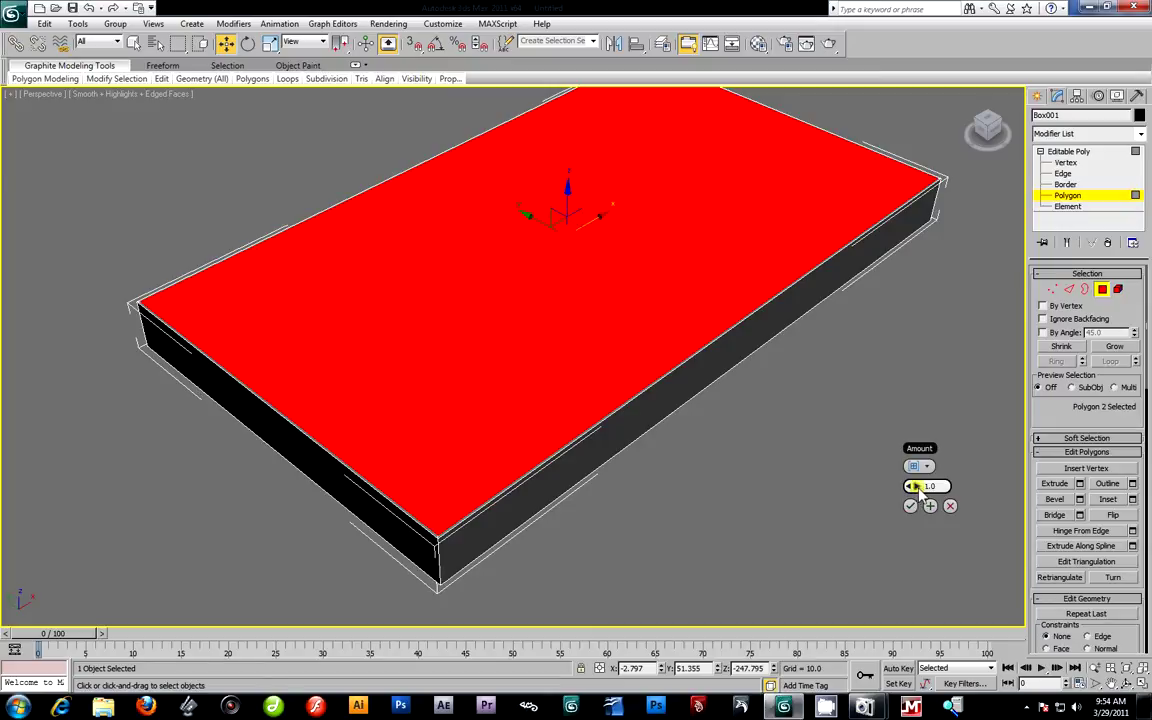
{"action": "left_click_drag", "start_coordinate": [915, 490], "coordinate": [921, 530]}
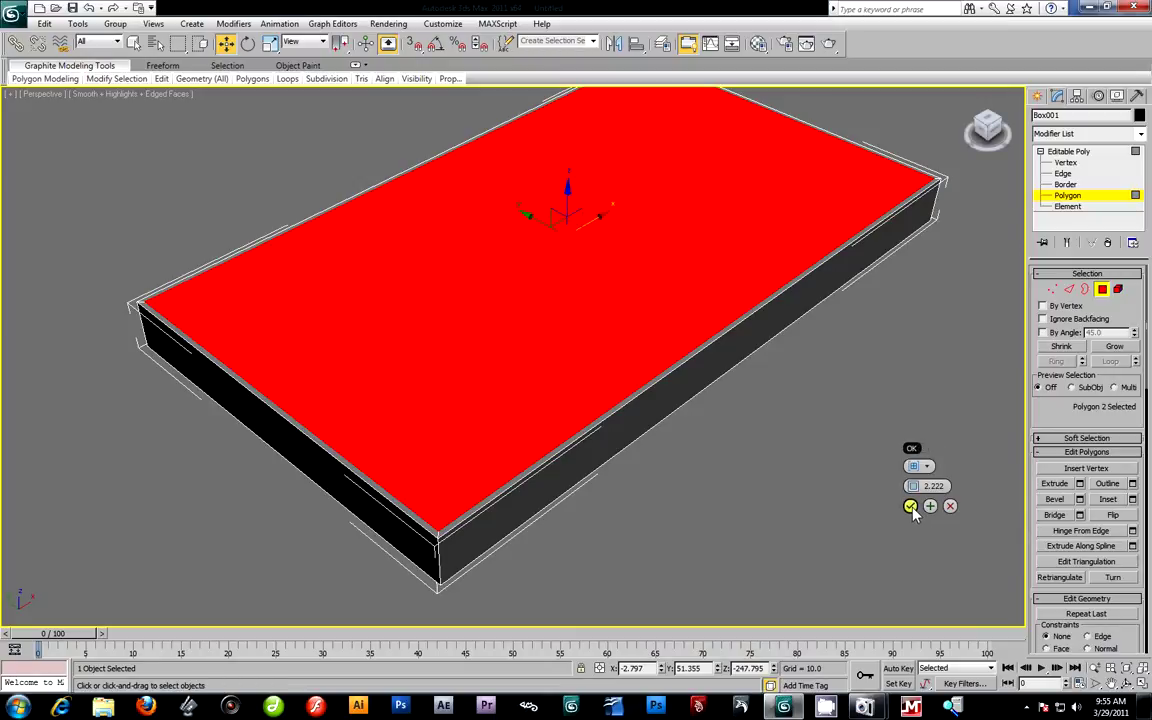
{"action": "left_click", "coordinate": [911, 506]}
Try an Extrude Polygons height of about 42 units on the inset top polygon.
{"action": "middle_click_drag", "start_coordinate": [766, 553], "coordinate": [762, 468], "text": "alt"}
{"action": "key", "text": "alt+w"}
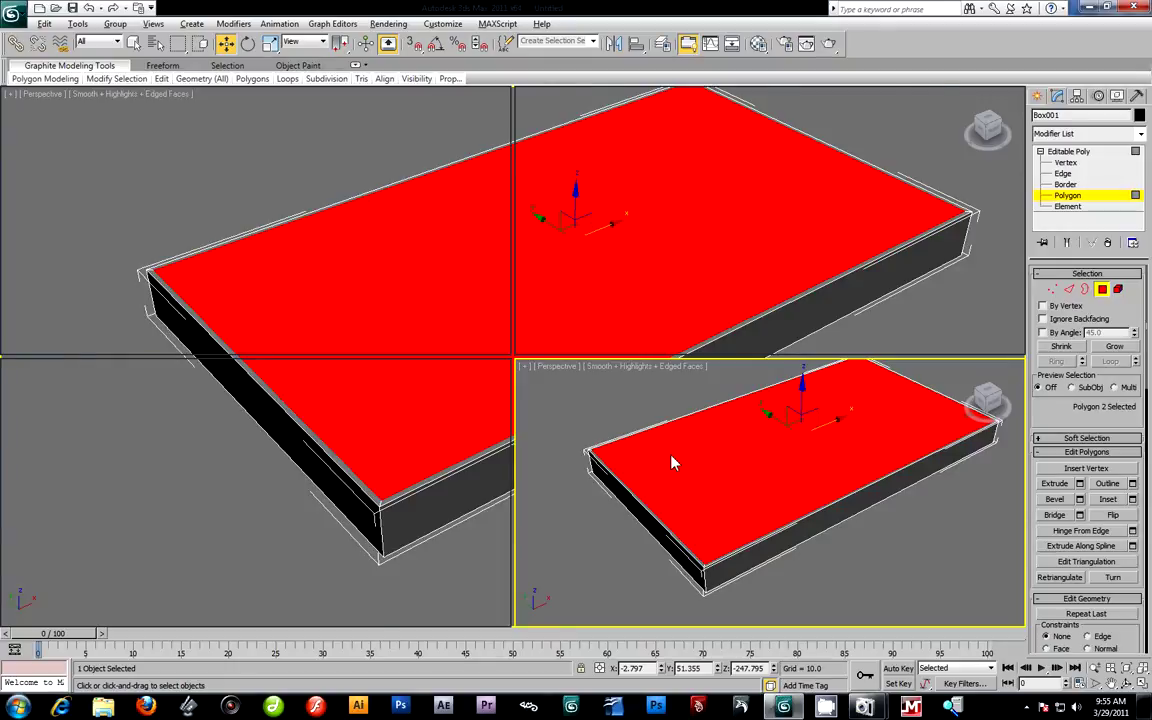
{"action": "scroll", "coordinate": [760, 265], "scroll_direction": "down", "scroll_amount": 2}
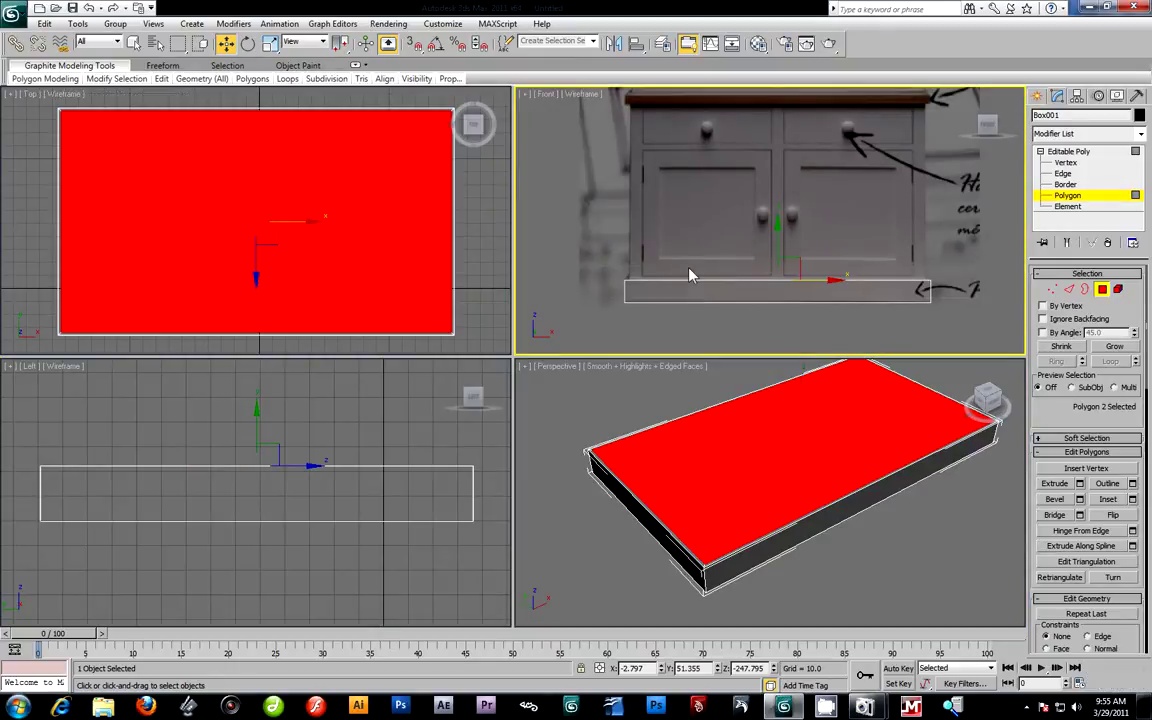
{"action": "scroll", "coordinate": [731, 293], "scroll_direction": "up", "scroll_amount": 2}
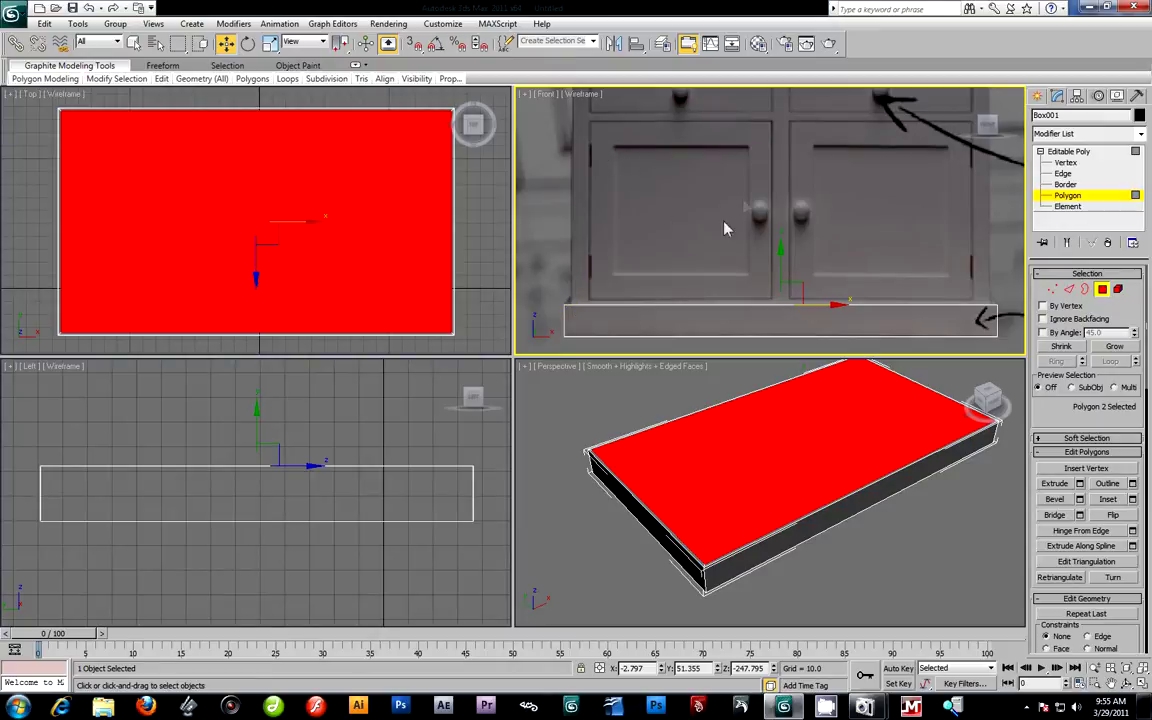
{"action": "scroll", "coordinate": [726, 229], "scroll_direction": "down", "scroll_amount": 2}
{"action": "middle_click_drag", "start_coordinate": [810, 498], "coordinate": [761, 468], "text": "alt"}
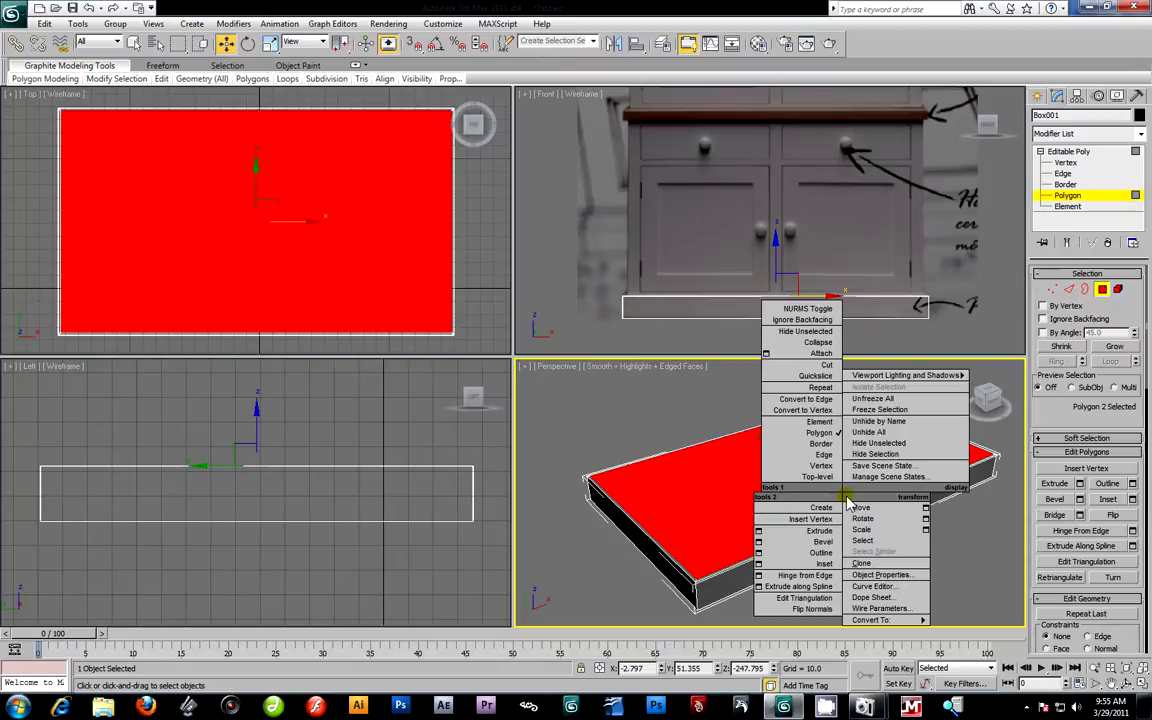
{"action": "left_click", "coordinate": [762, 532]}
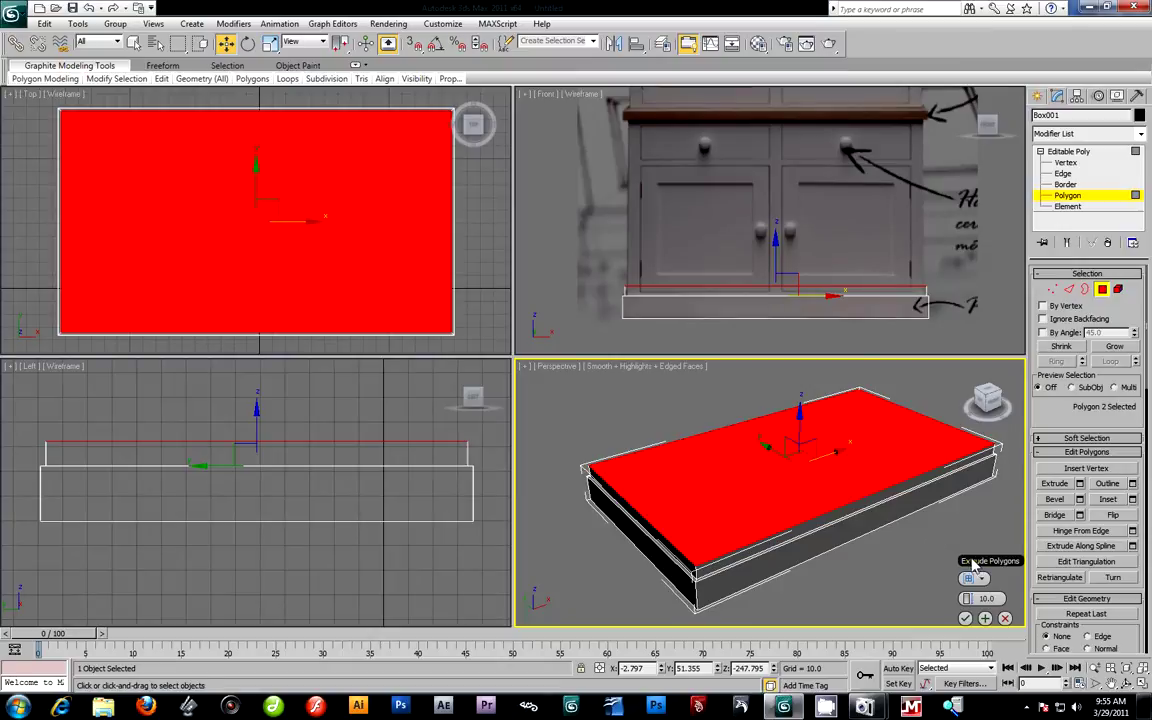
{"action": "key", "text": "alt+w"}
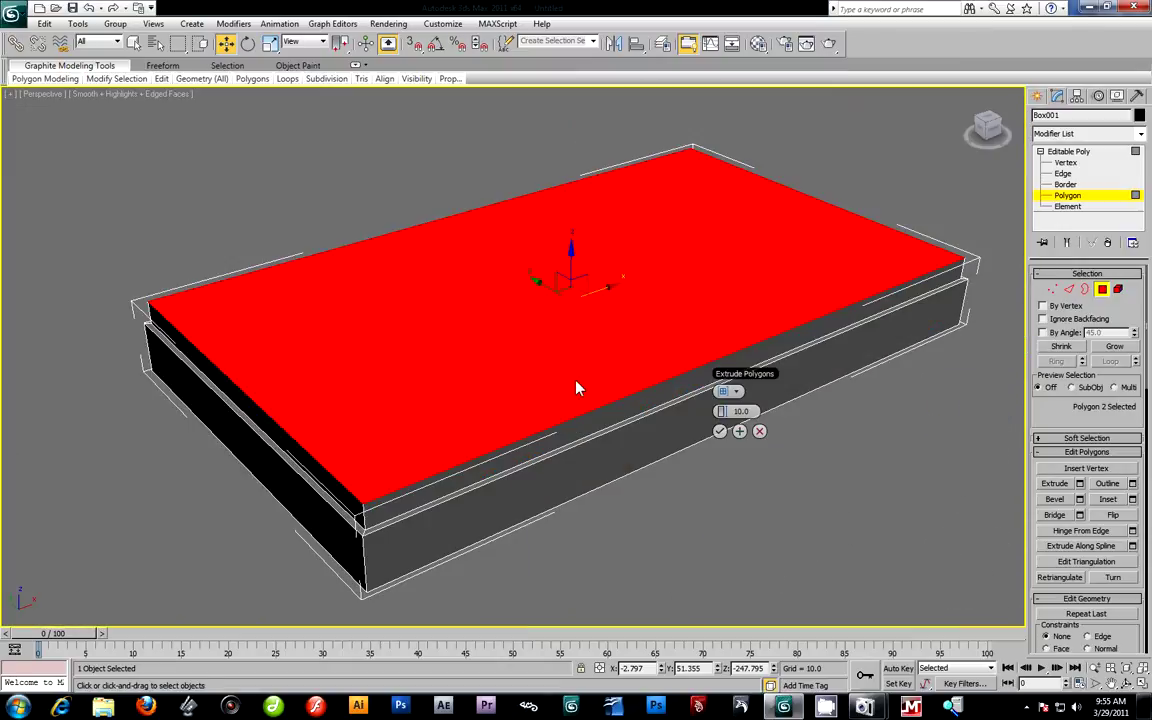
{"action": "middle_click_drag", "start_coordinate": [519, 432], "coordinate": [541, 470], "text": "alt"}
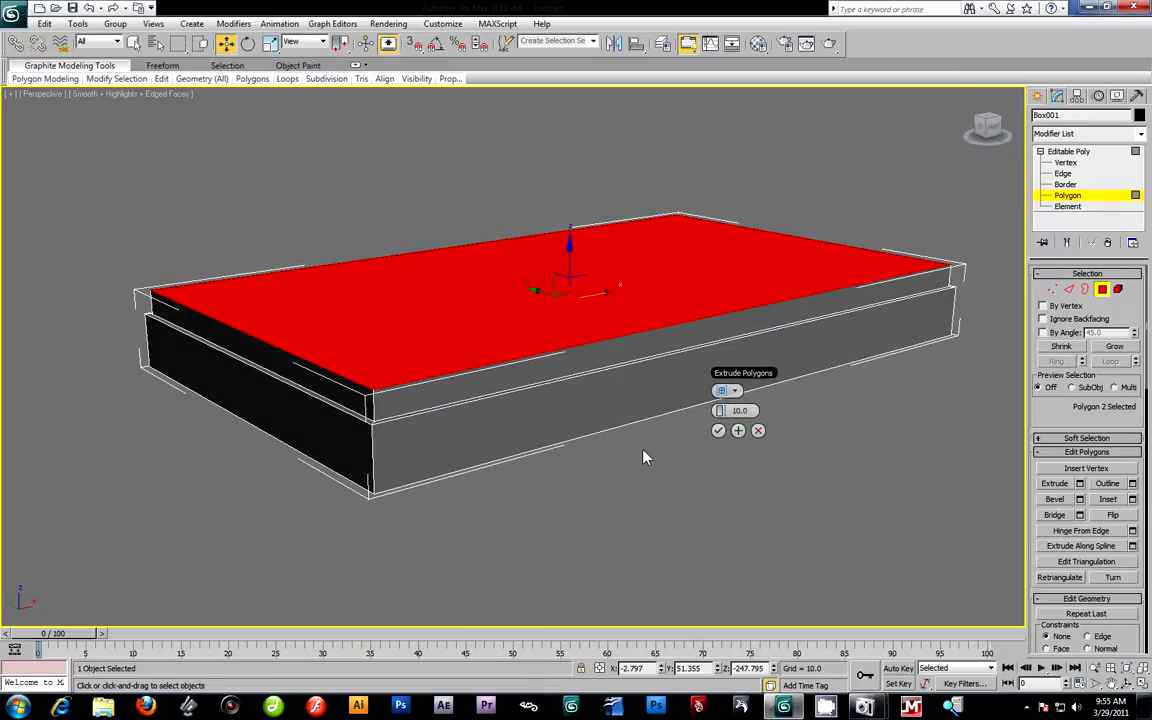
{"action": "left_click_drag", "start_coordinate": [724, 414], "coordinate": [902, 452]}
{"action": "left_click", "coordinate": [738, 430]}
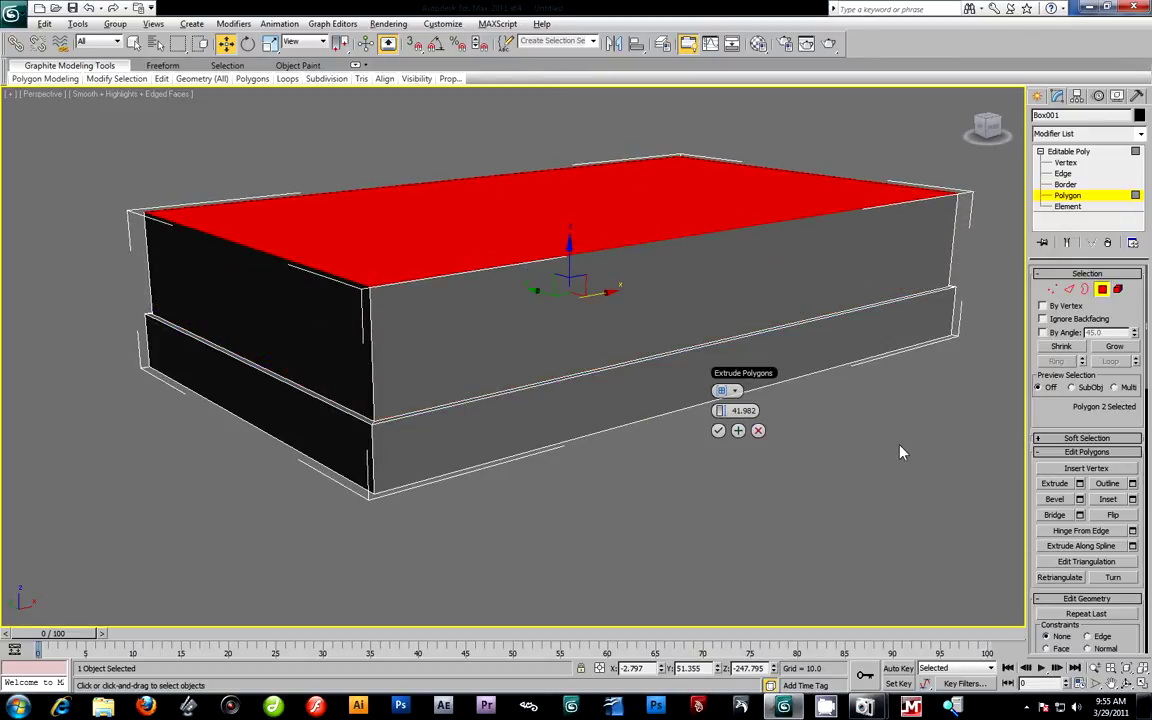
Try an extrusion height of about 191 units, matching the wooden countertop in the Front viewport, and cancel the extrusion.
{"action": "key", "text": "alt+w"}
{"action": "right_click", "coordinate": [731, 278]}
{"action": "scroll", "coordinate": [738, 295], "scroll_direction": "down", "scroll_amount": 2}
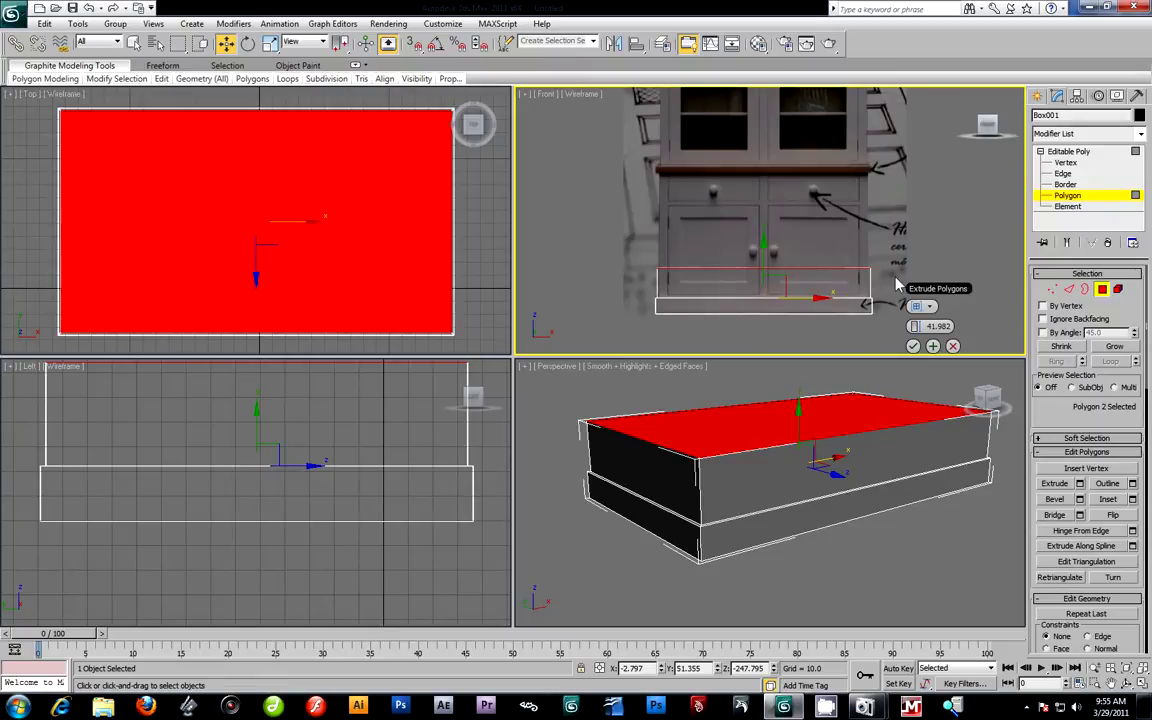
{"action": "scroll", "coordinate": [824, 270], "scroll_direction": "down", "scroll_amount": 2}
{"action": "middle_click_drag", "start_coordinate": [806, 242], "coordinate": [777, 242]}
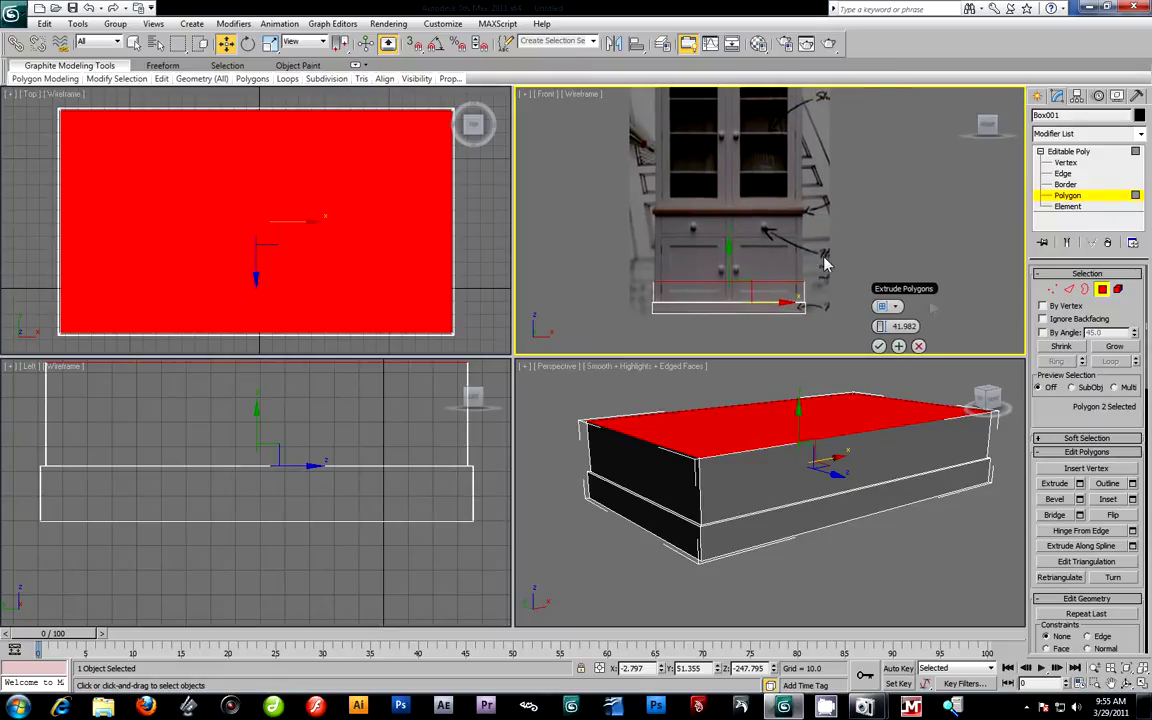
{"action": "left_click_drag", "start_coordinate": [900, 328], "coordinate": [952, 342]}
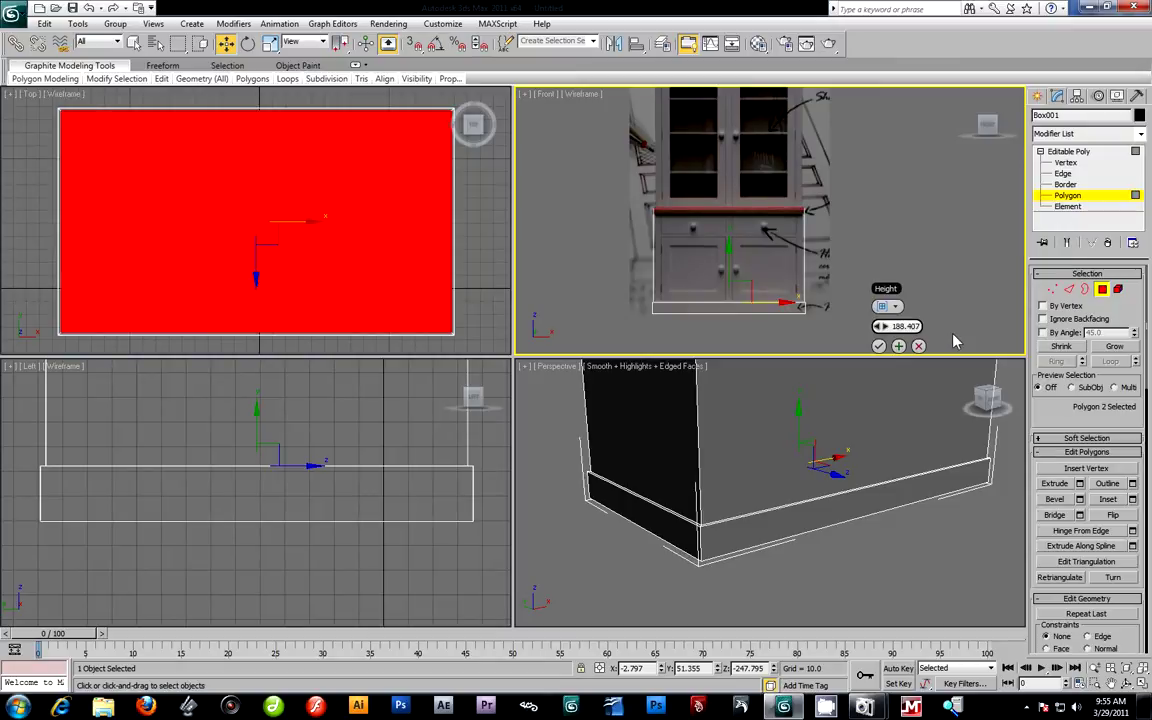
{"action": "right_click", "coordinate": [777, 442]}
{"action": "scroll", "coordinate": [780, 462], "scroll_direction": "up", "scroll_amount": 2}
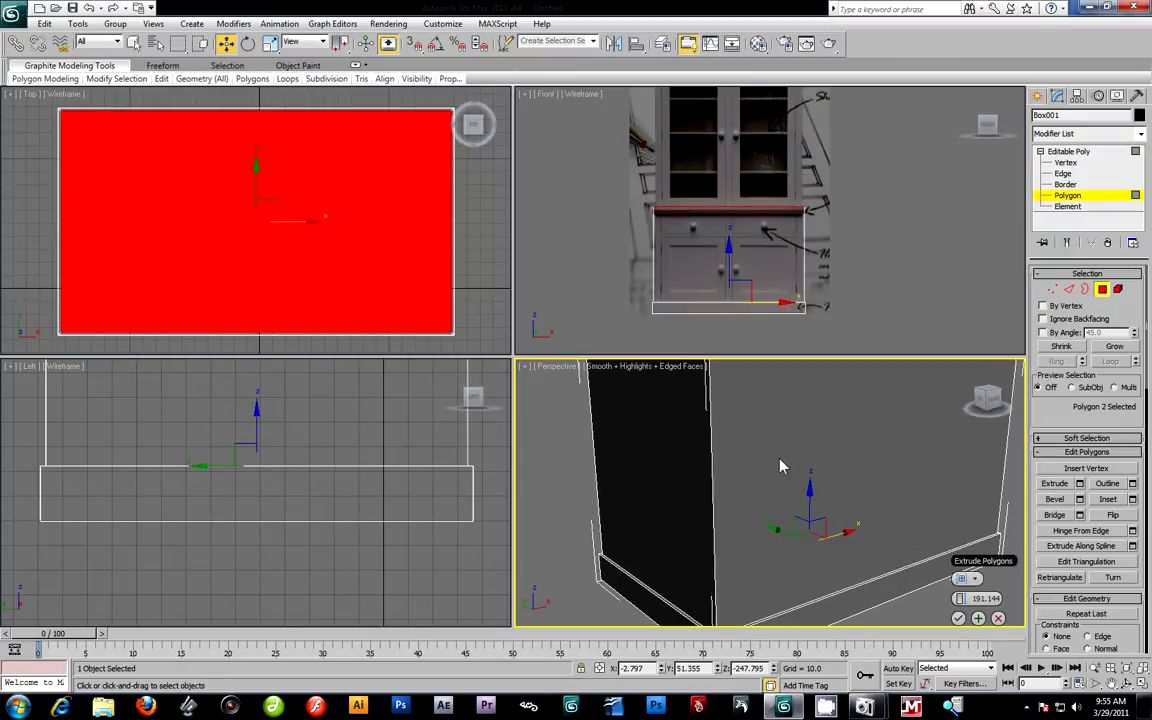
{"action": "scroll", "coordinate": [826, 470], "scroll_direction": "down", "scroll_amount": 2}
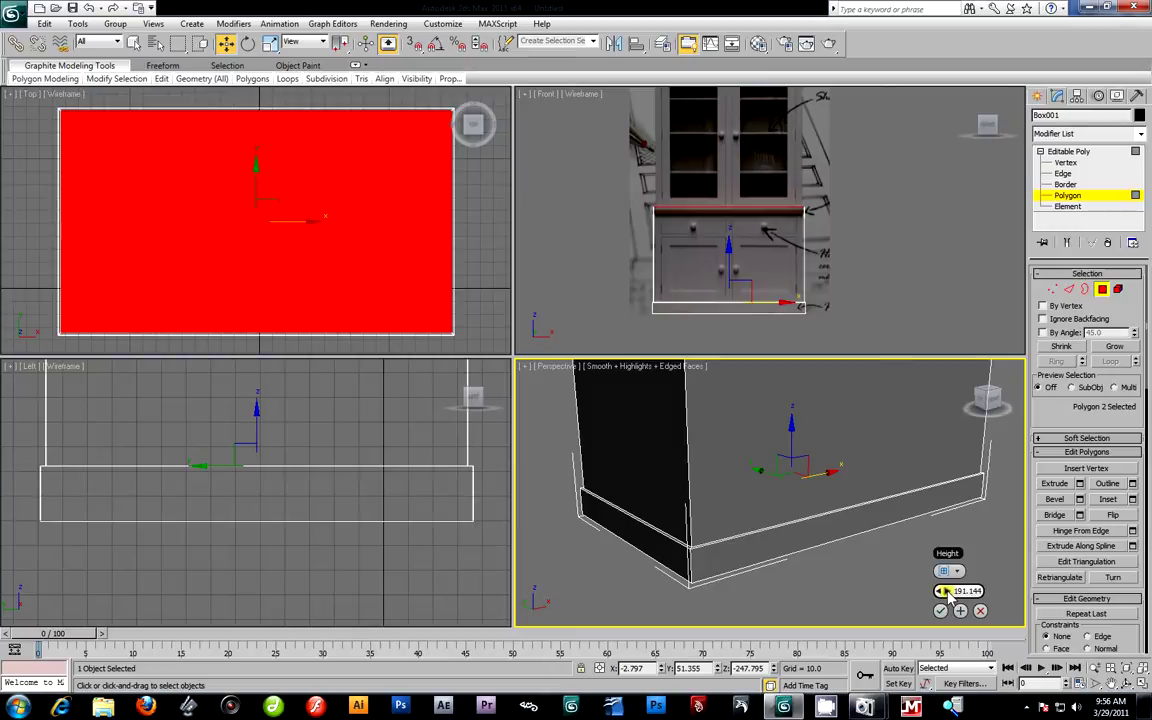
{"action": "left_click", "coordinate": [980, 611]}
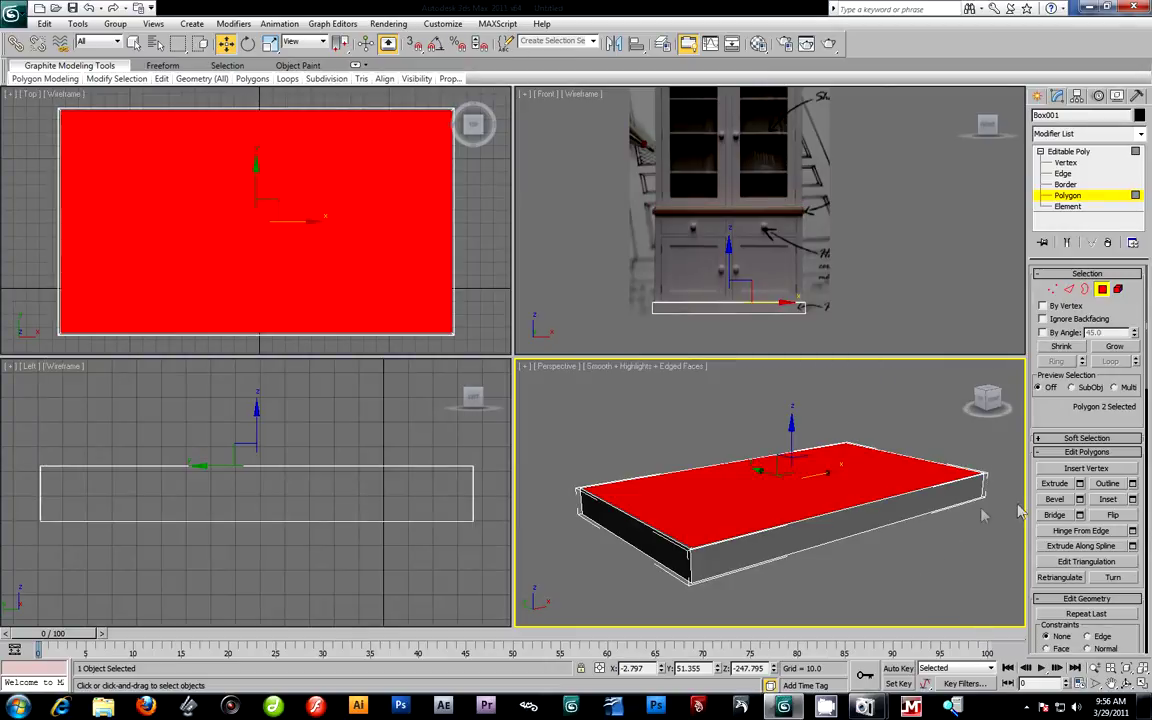
Extrude the inset top polygon by about 27 units and clear the polygon selection.
{"action": "left_click", "coordinate": [818, 477]}
{"action": "left_click", "coordinate": [817, 477]}
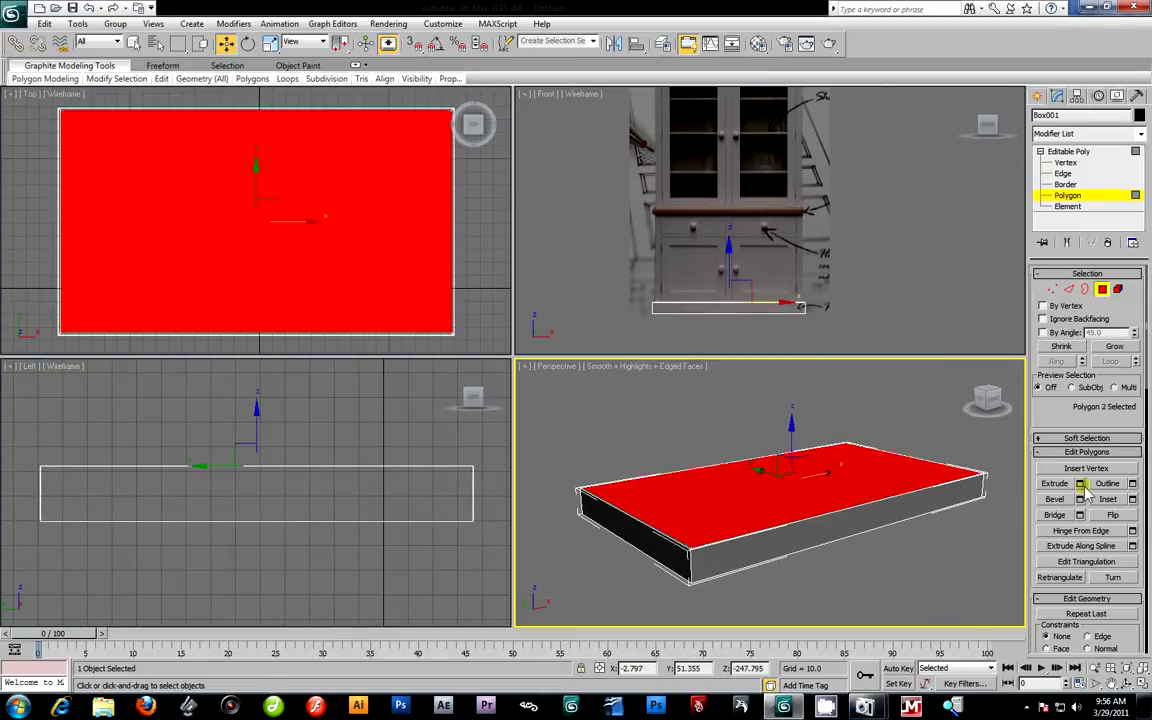
{"action": "left_click", "coordinate": [1080, 484]}
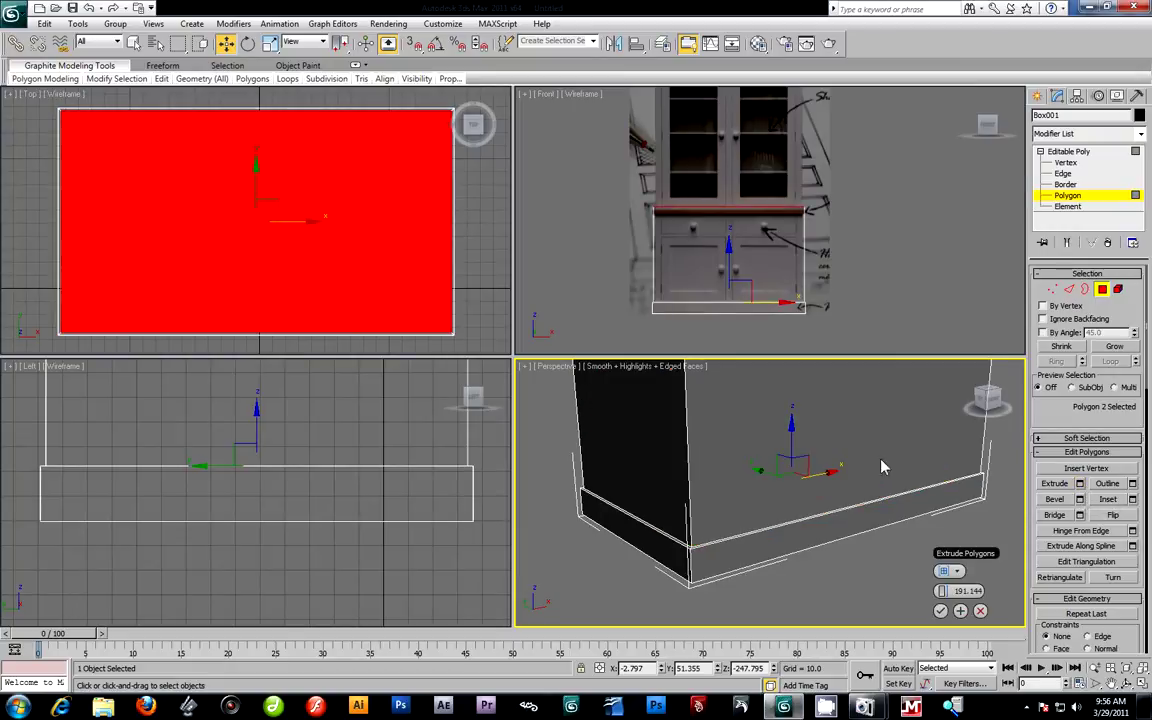
{"action": "left_click_drag", "start_coordinate": [900, 596], "coordinate": [441, 566]}
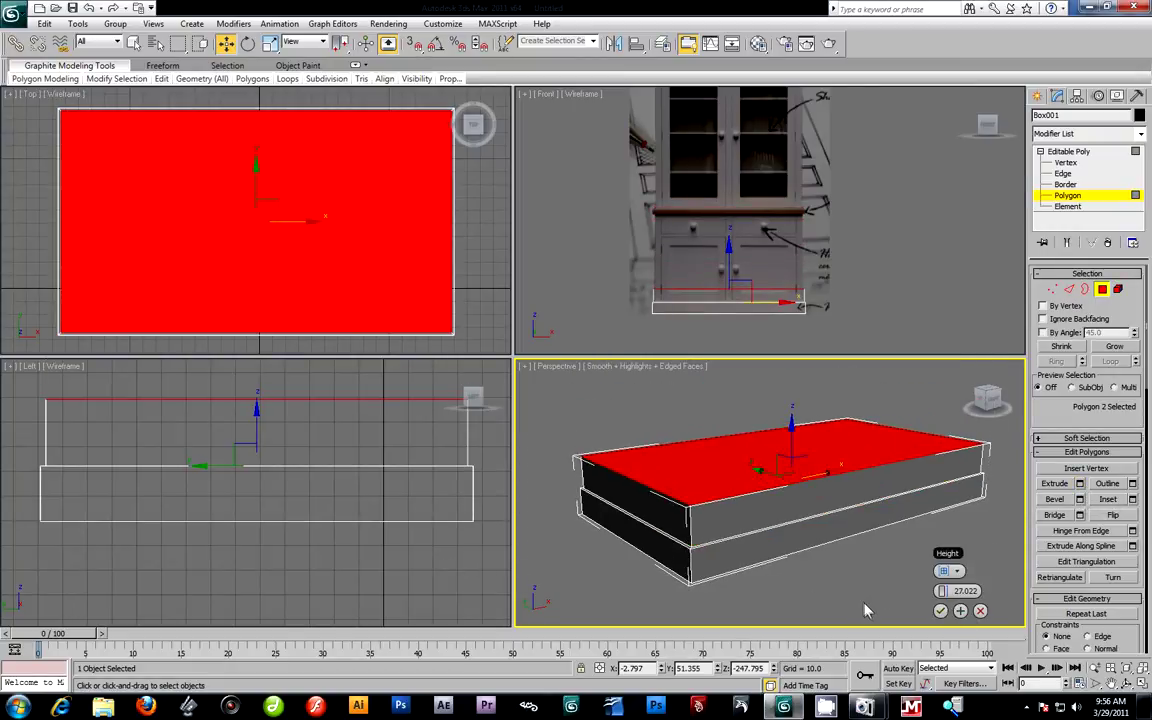
{"action": "left_click", "coordinate": [940, 612]}
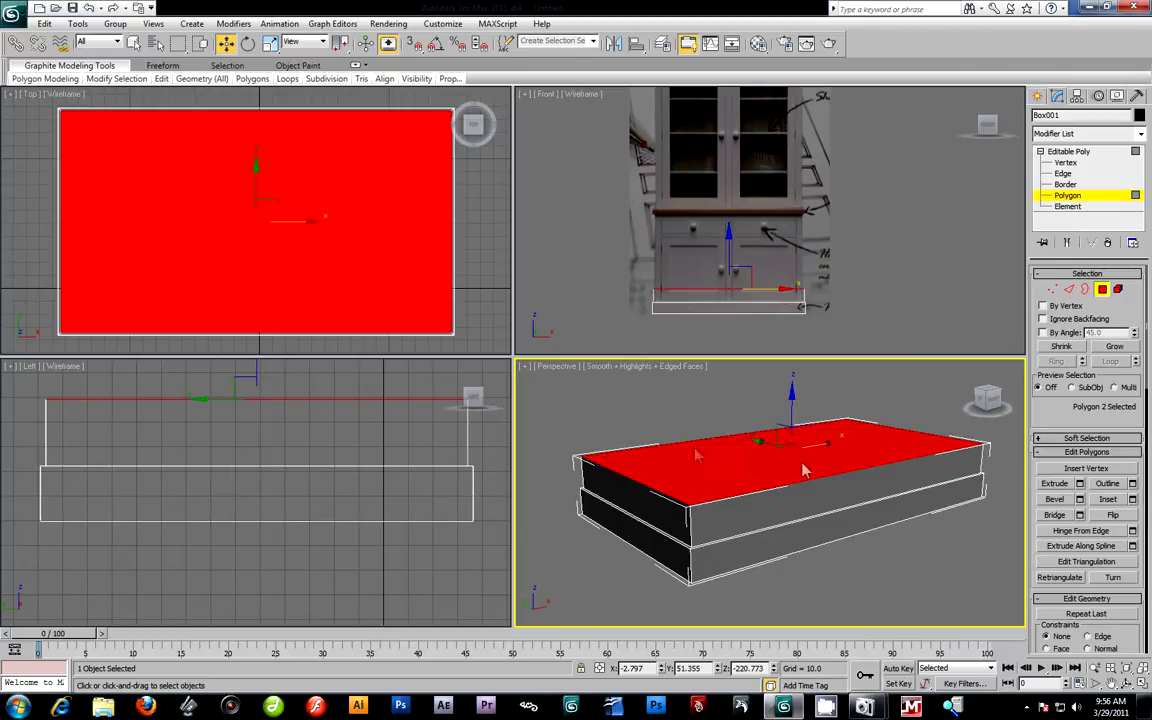
{"action": "left_click", "coordinate": [842, 576]}
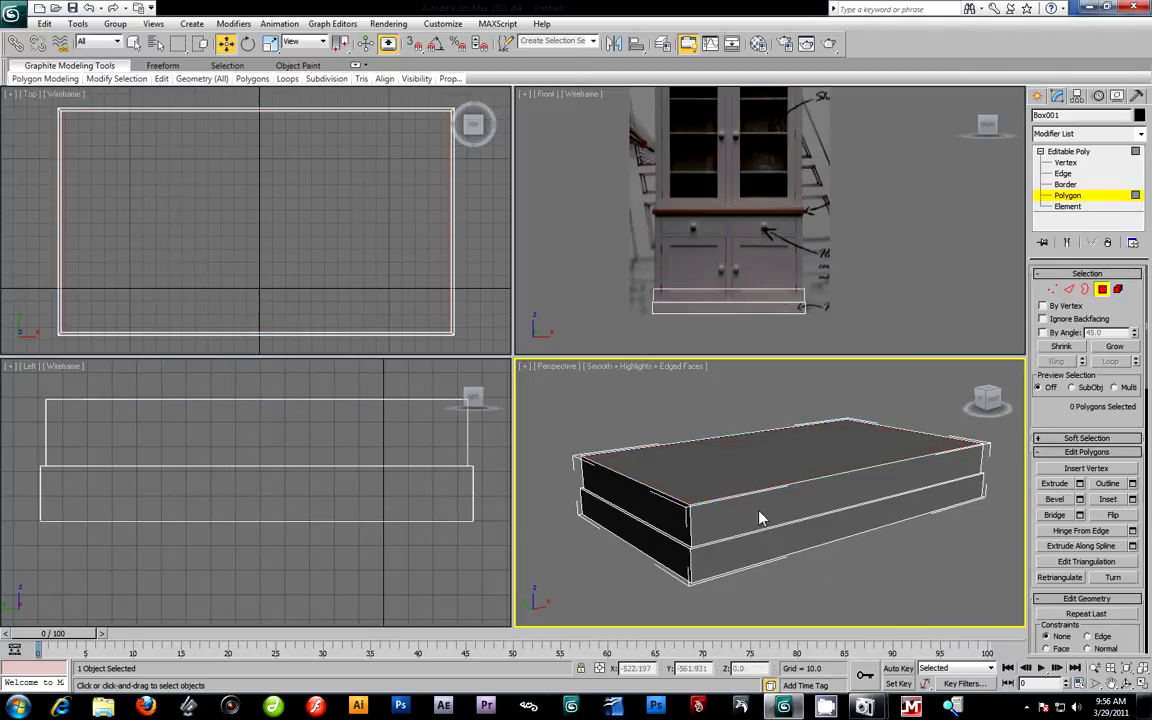
Raise the extruded top polygon to the upper edge of the wooden countertop in the Front viewport's reference image, then deselect it.
{"action": "left_click", "coordinate": [761, 476]}
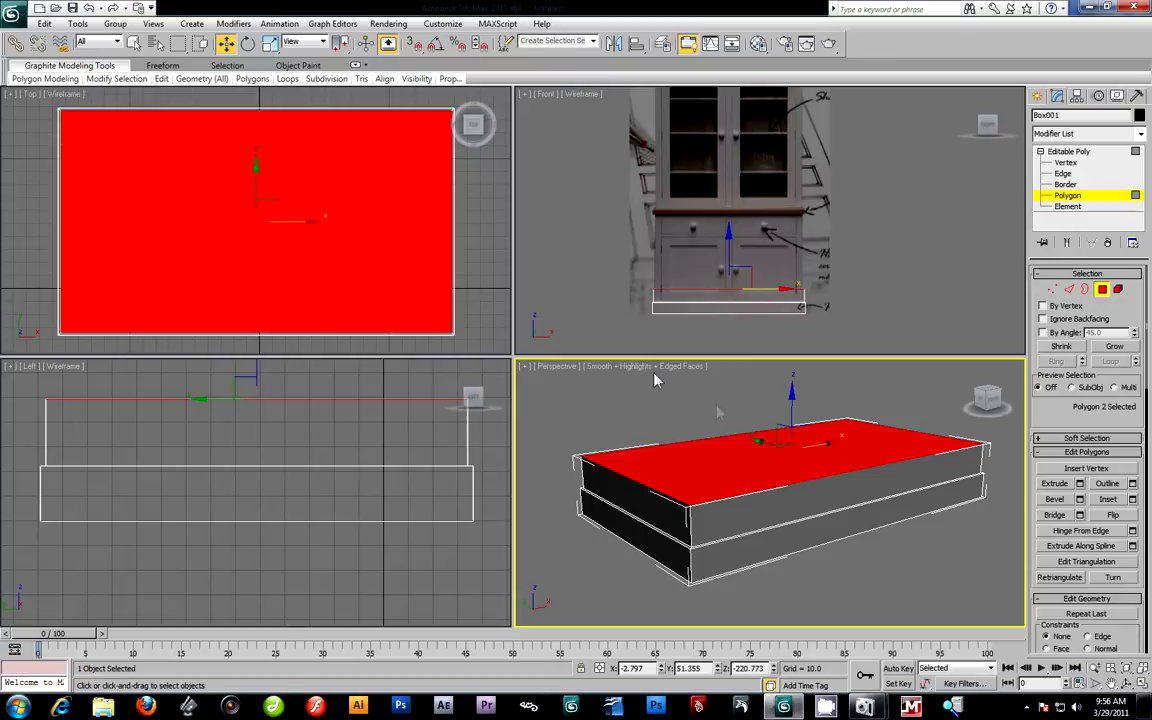
{"action": "scroll", "coordinate": [810, 254], "scroll_direction": "up", "scroll_amount": 3}
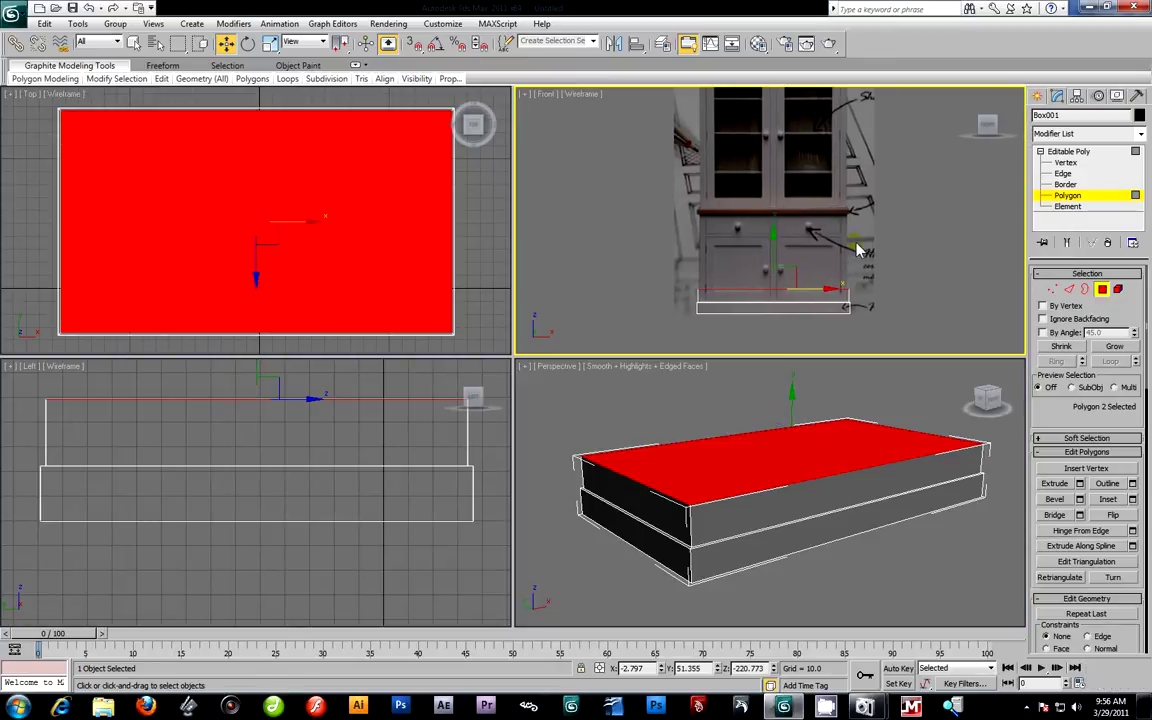
{"action": "left_click_drag", "start_coordinate": [743, 262], "coordinate": [754, 185]}
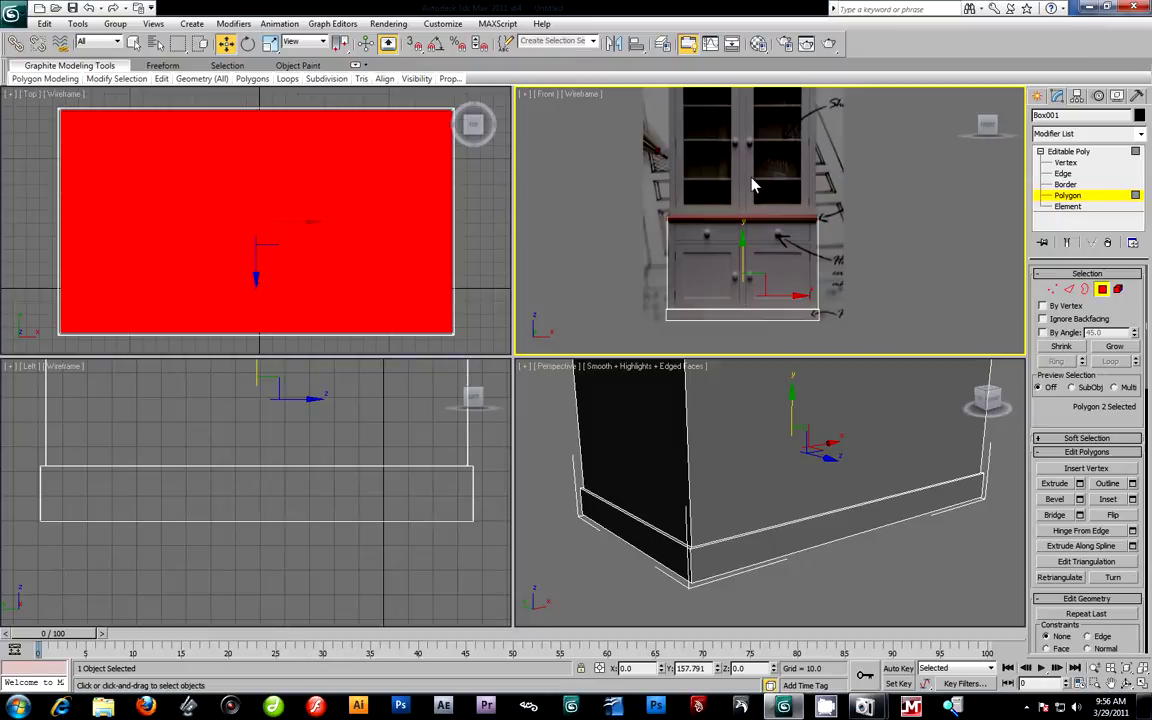
{"action": "scroll", "coordinate": [650, 543], "scroll_direction": "up", "scroll_amount": 2}
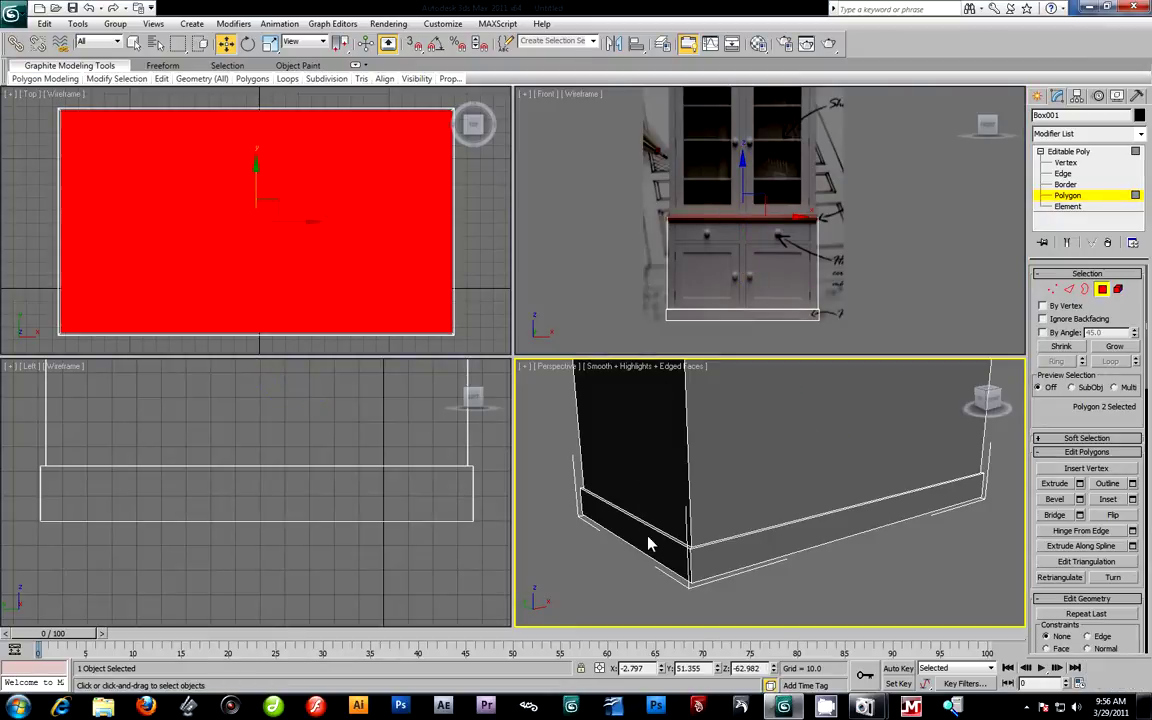
{"action": "scroll", "coordinate": [650, 545], "scroll_direction": "down", "scroll_amount": 4}
{"action": "scroll", "coordinate": [745, 252], "scroll_direction": "up", "scroll_amount": 5}
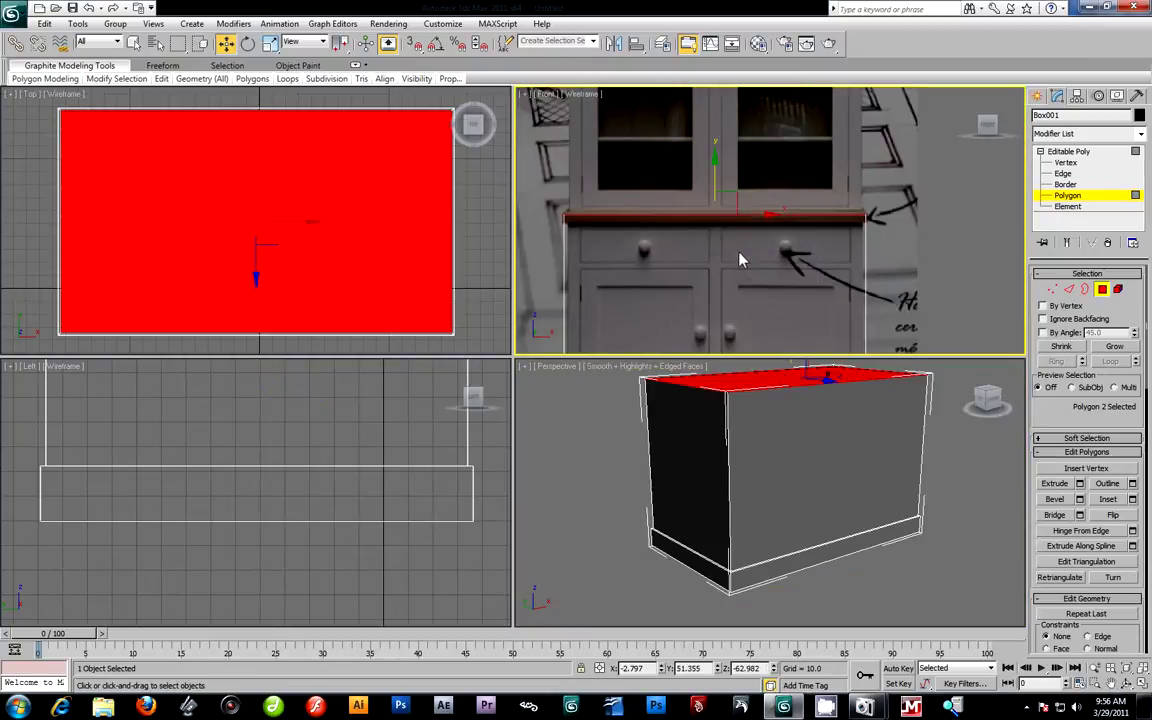
{"action": "middle_click_drag", "start_coordinate": [655, 280], "coordinate": [718, 242]}
{"action": "middle_click_drag", "start_coordinate": [917, 202], "coordinate": [821, 212]}
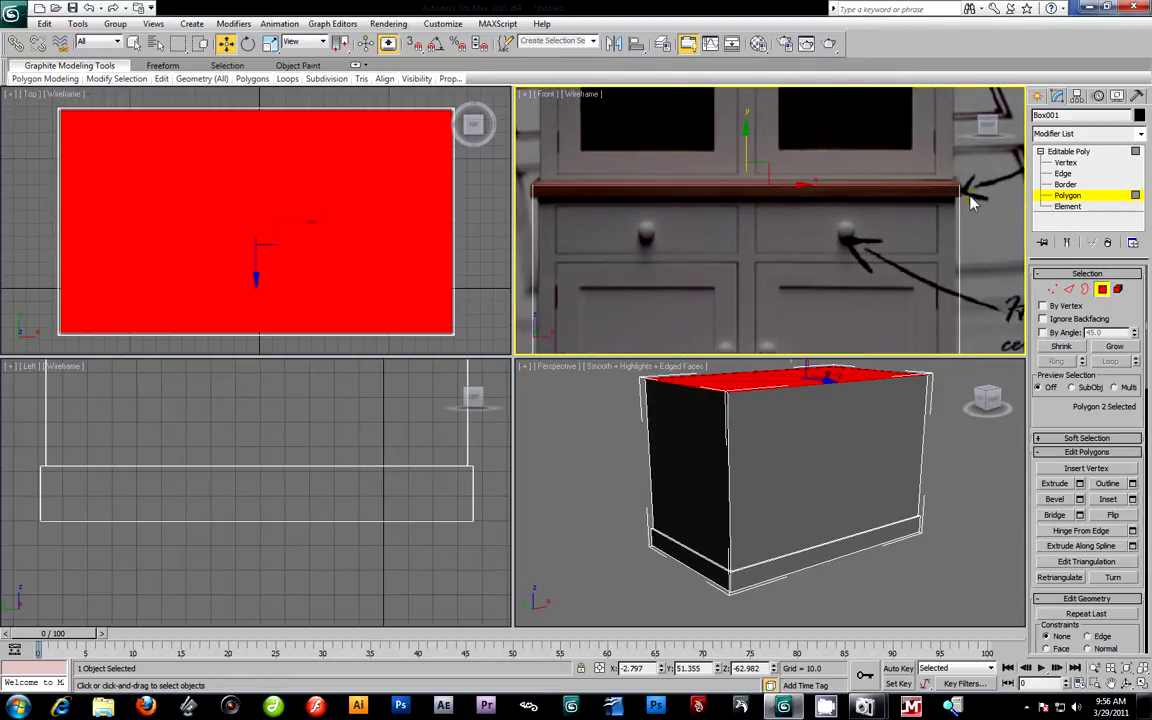
{"action": "left_click_drag", "start_coordinate": [747, 154], "coordinate": [747, 149]}
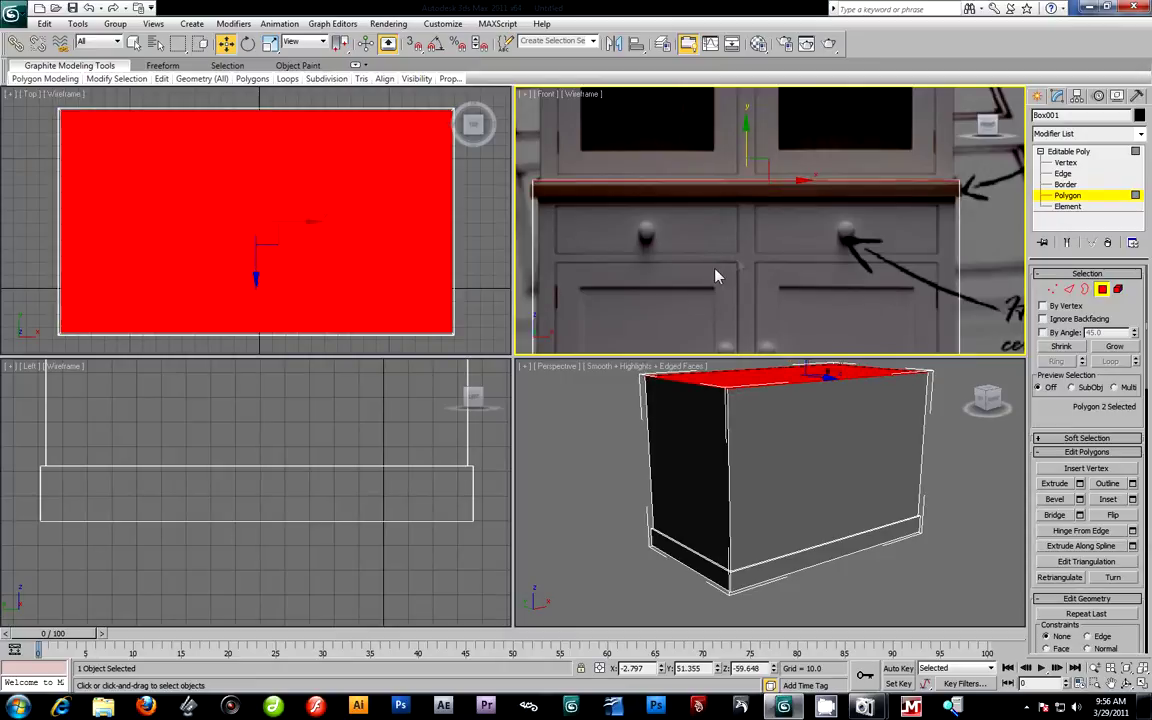
{"action": "left_click", "coordinate": [1003, 540]}
Maximize the Perspective viewport and enter the Edge sub-object level of the cabinet body.
{"action": "middle_click_drag", "start_coordinate": [833, 489], "coordinate": [858, 486], "text": "alt"}
{"action": "key", "text": "alt+w"}
{"action": "middle_click_drag", "start_coordinate": [571, 435], "coordinate": [602, 435], "text": "alt"}
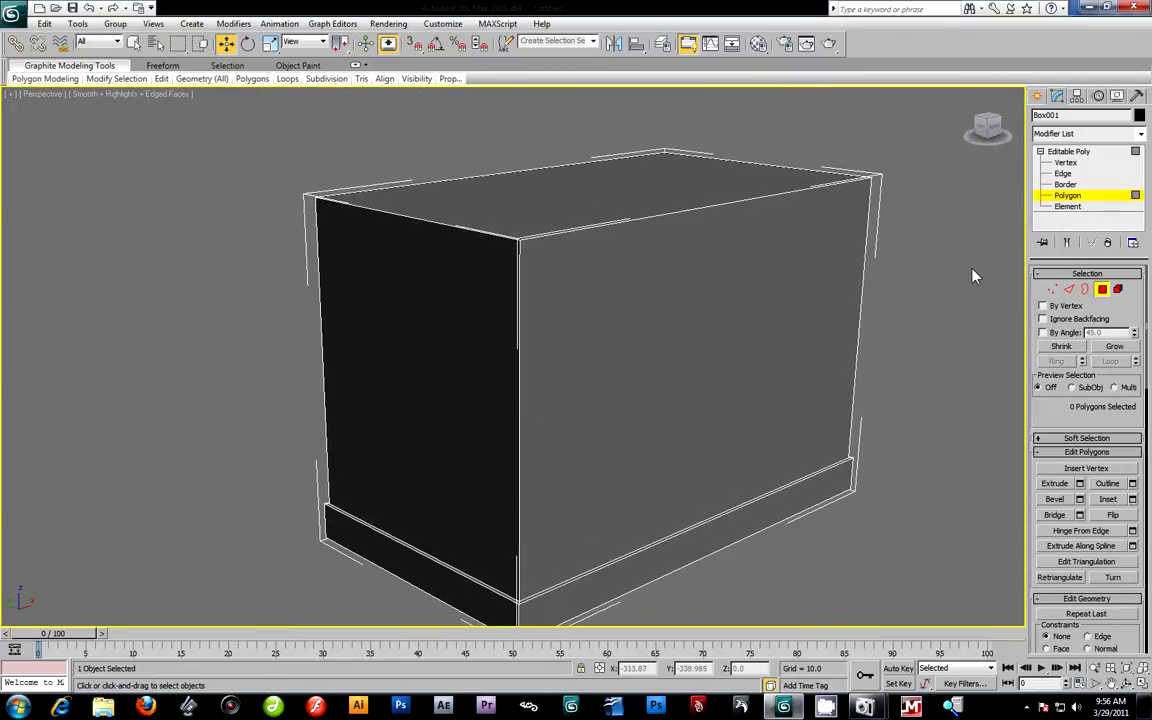
{"action": "left_click", "coordinate": [1063, 173]}
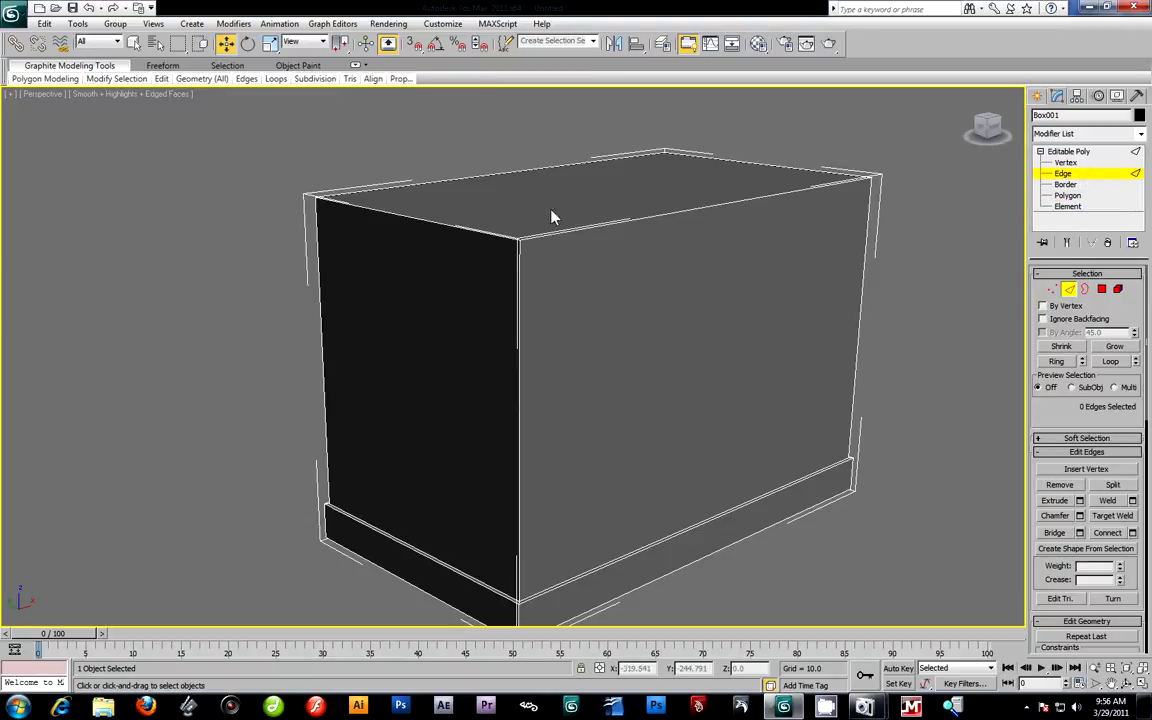
Try a Ring selection of the body's vertical edges from the front corner edge and clear it.
{"action": "left_click", "coordinate": [519, 290]}
{"action": "middle_click_drag", "start_coordinate": [666, 327], "coordinate": [740, 322], "text": "alt"}
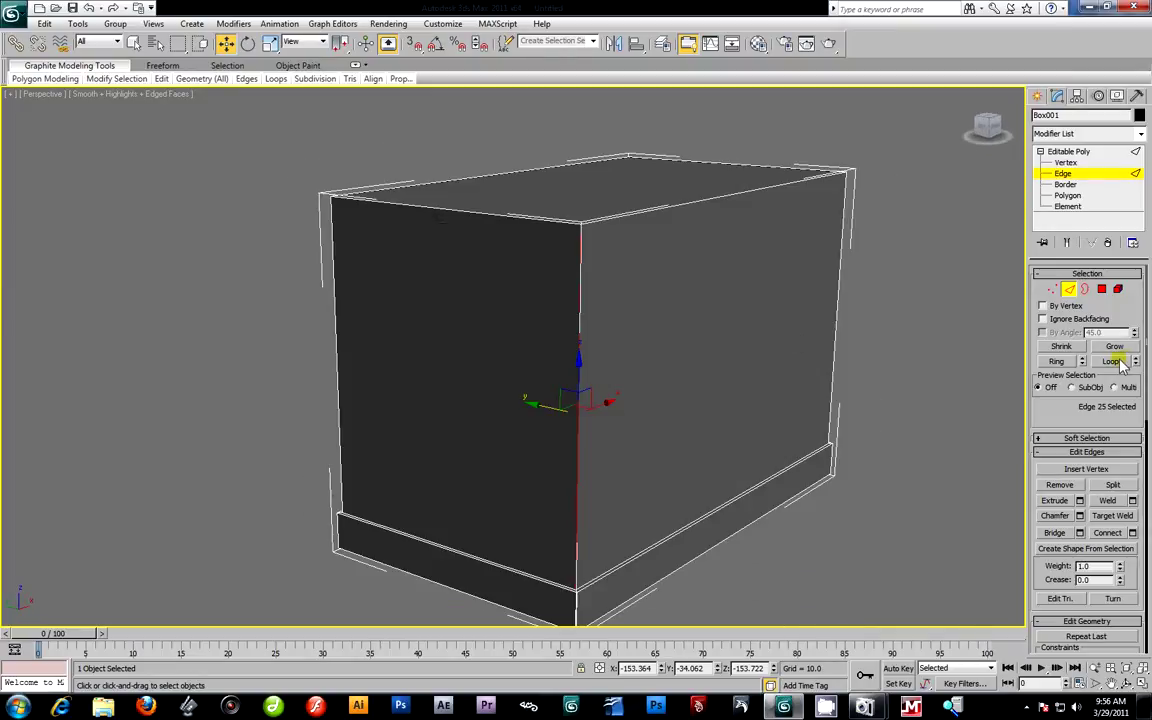
{"action": "left_click", "coordinate": [1057, 361]}
{"action": "middle_click_drag", "start_coordinate": [312, 262], "coordinate": [928, 329], "text": "alt"}
{"action": "left_click", "coordinate": [845, 326]}
Pick the body's vertical corner edges one by one around the box and clear the selection.
{"action": "left_click", "coordinate": [618, 302]}
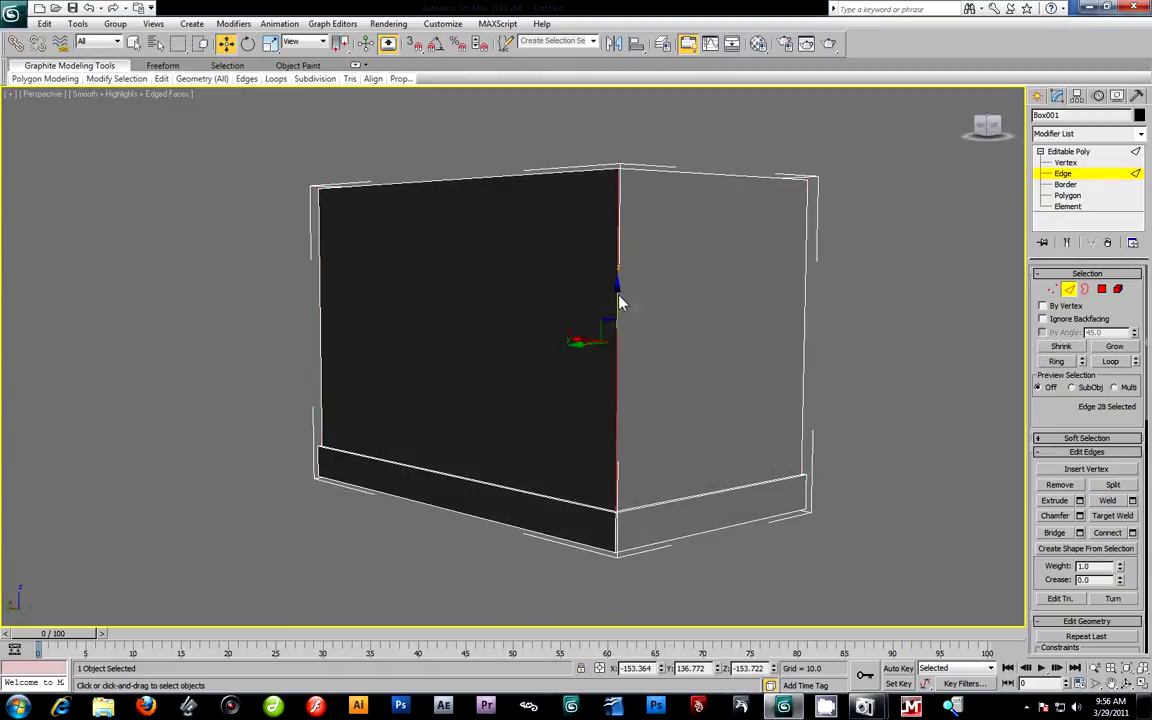
{"action": "left_click", "coordinate": [804, 319], "text": "ctrl"}
{"action": "middle_click_drag", "start_coordinate": [854, 327], "coordinate": [650, 337], "text": "alt"}
{"action": "left_click", "coordinate": [650, 332], "text": "ctrl"}
{"action": "left_click", "coordinate": [798, 316], "text": "ctrl"}
{"action": "middle_click_drag", "start_coordinate": [873, 346], "coordinate": [836, 336], "text": "alt"}
{"action": "left_click", "coordinate": [769, 311]}
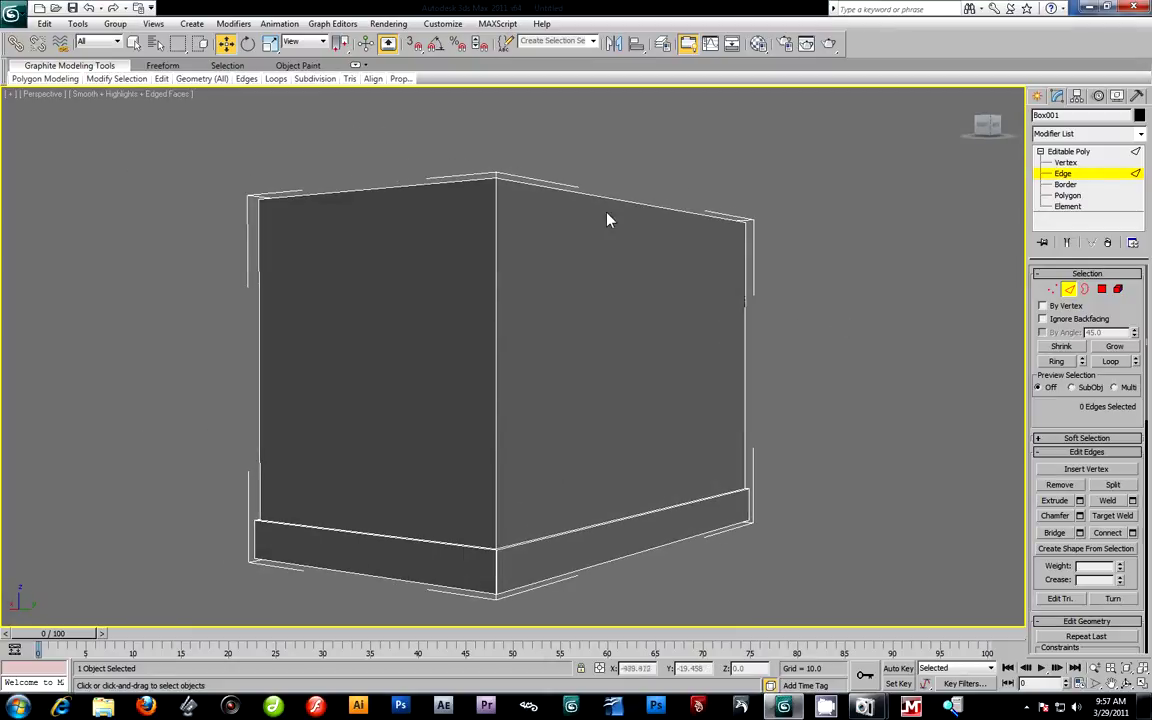
Expand a single vertical corner edge of the body to its ring and deselect the edges.
{"action": "left_click", "coordinate": [497, 282]}
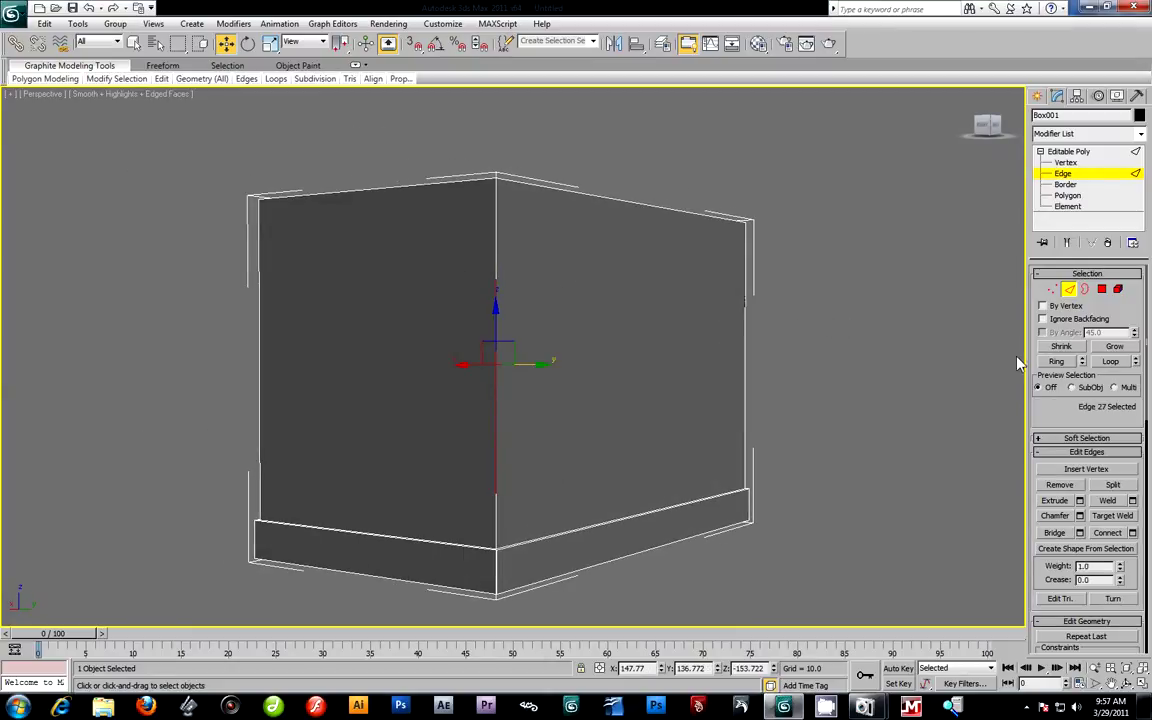
{"action": "left_click", "coordinate": [1057, 361]}
{"action": "left_click", "coordinate": [868, 312]}
Try region-selecting the body's vertical edges from different view angles and clear the selection.
{"action": "middle_click_drag", "start_coordinate": [702, 314], "coordinate": [815, 350], "text": "alt"}
{"action": "scroll", "coordinate": [815, 350], "scroll_direction": "down", "scroll_amount": 2}
{"action": "left_click_drag", "start_coordinate": [452, 336], "coordinate": [855, 377]}
{"action": "middle_click_drag", "start_coordinate": [869, 375], "coordinate": [658, 330], "text": "alt"}
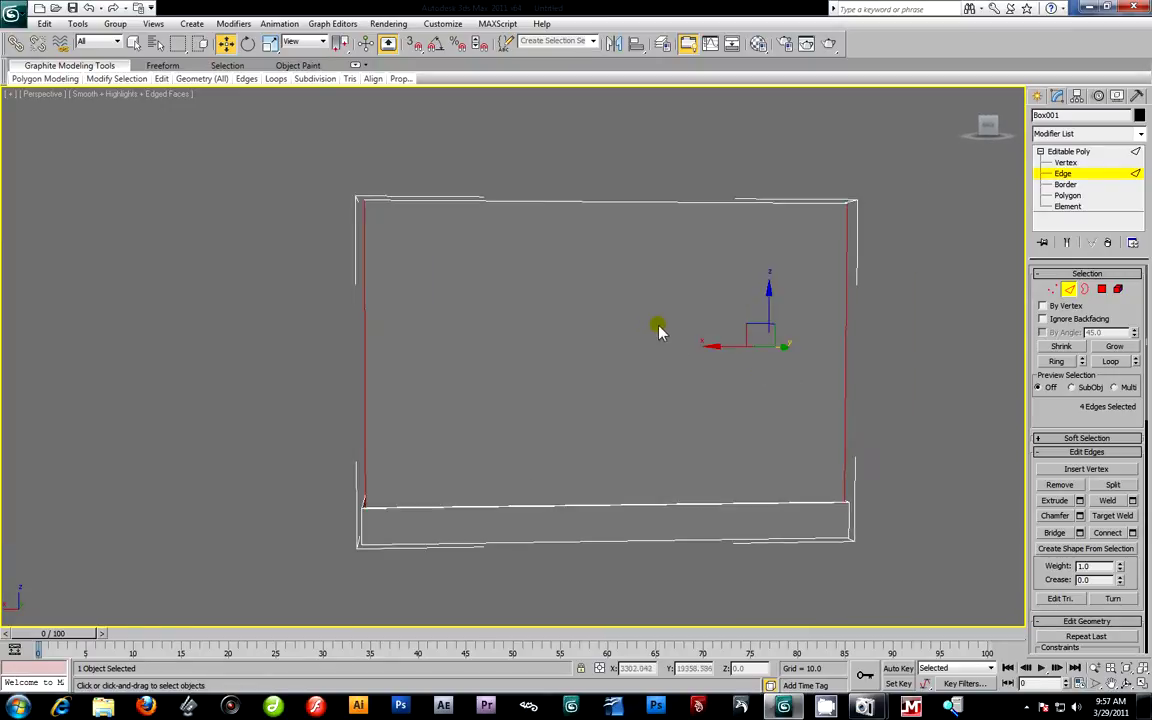
{"action": "left_click_drag", "start_coordinate": [299, 167], "coordinate": [950, 378]}
{"action": "middle_click_drag", "start_coordinate": [748, 393], "coordinate": [836, 213], "text": "alt"}
{"action": "mouse_move", "coordinate": [840, 272]}
{"action": "middle_mouse_down", "text": "alt"}
{"action": "mouse_move", "coordinate": [669, 296]}
{"action": "mouse_move", "coordinate": [615, 283]}
{"action": "mouse_move", "coordinate": [723, 262]}
{"action": "mouse_move", "coordinate": [926, 282]}
{"action": "mouse_move", "coordinate": [843, 270]}
{"action": "middle_mouse_up", "text": "alt"}
{"action": "left_click", "coordinate": [787, 306]}
{"action": "middle_click_drag", "start_coordinate": [787, 306], "coordinate": [810, 322], "text": "alt"}
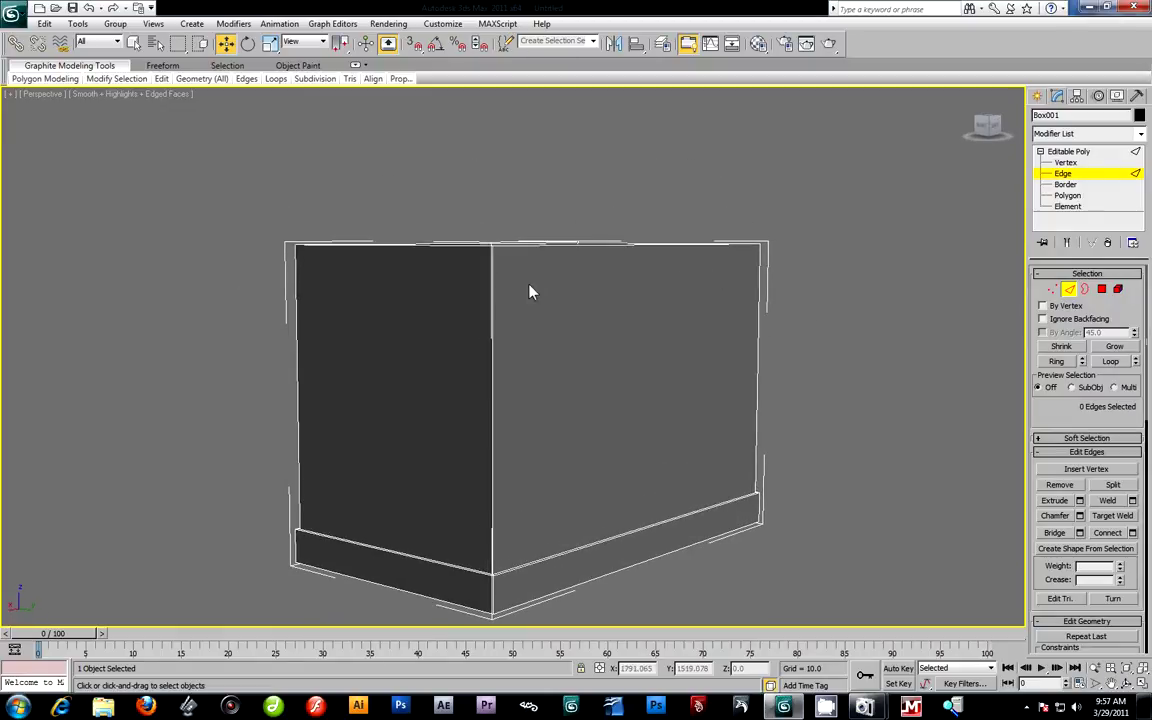
Ring-select the body's four vertical edges and connect them with 1 segment at a slide of 86, forming the countertop band.
{"action": "left_click", "coordinate": [491, 345]}
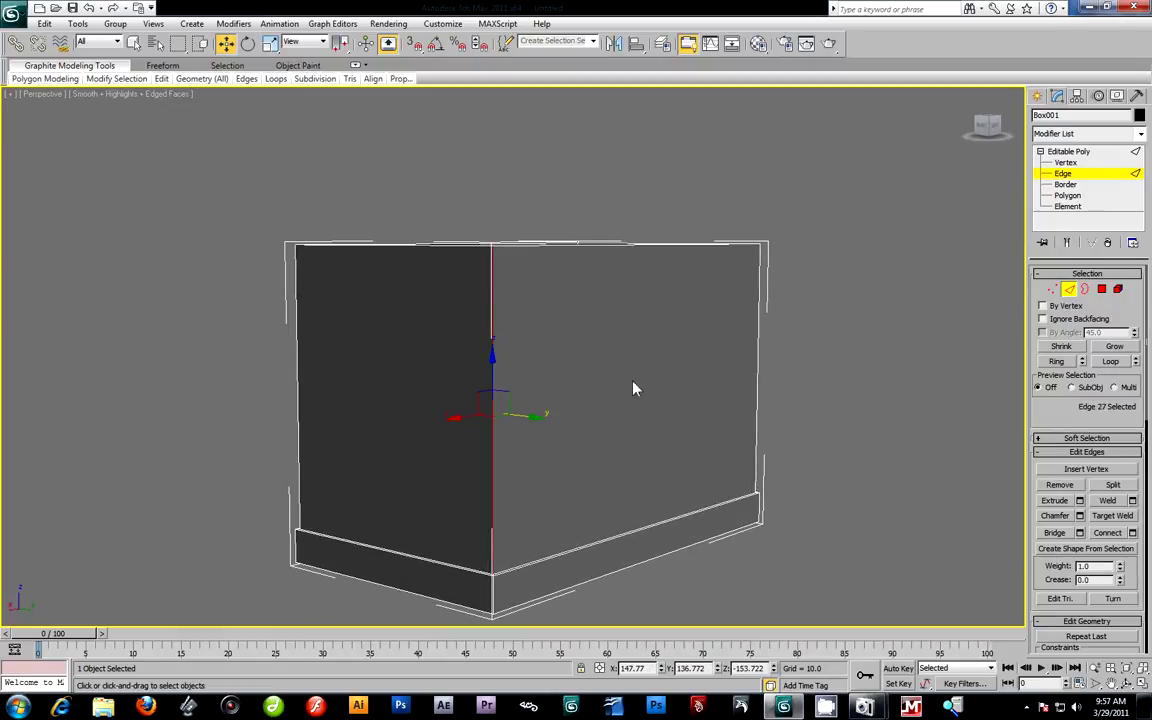
{"action": "left_click", "coordinate": [1060, 362]}
{"action": "middle_click_drag", "start_coordinate": [867, 365], "coordinate": [843, 377], "text": "alt"}
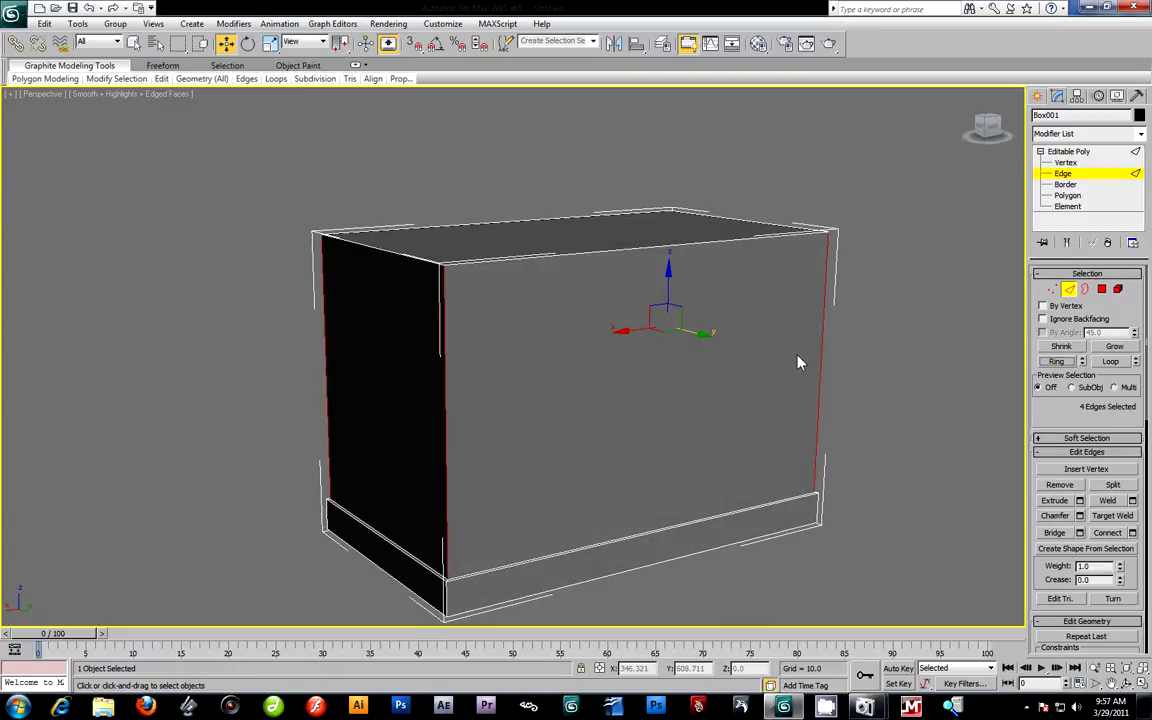
{"action": "key", "text": "alt+w"}
{"action": "middle_click", "coordinate": [792, 221]}
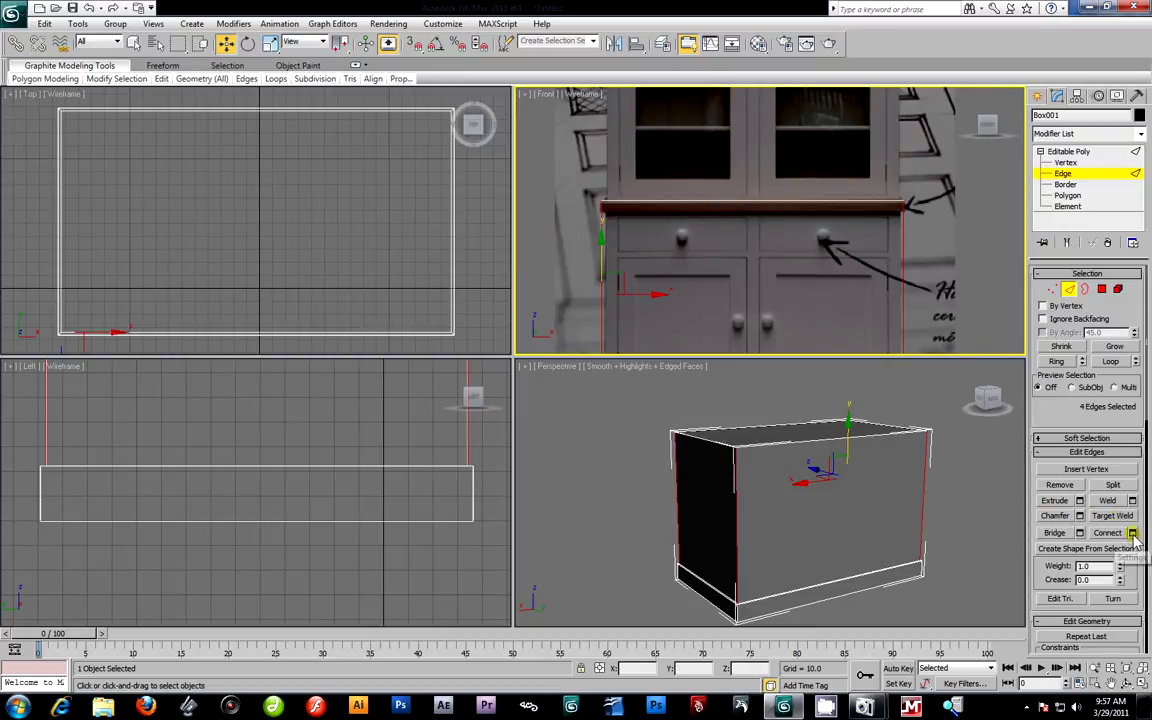
{"action": "left_click", "coordinate": [1132, 533]}
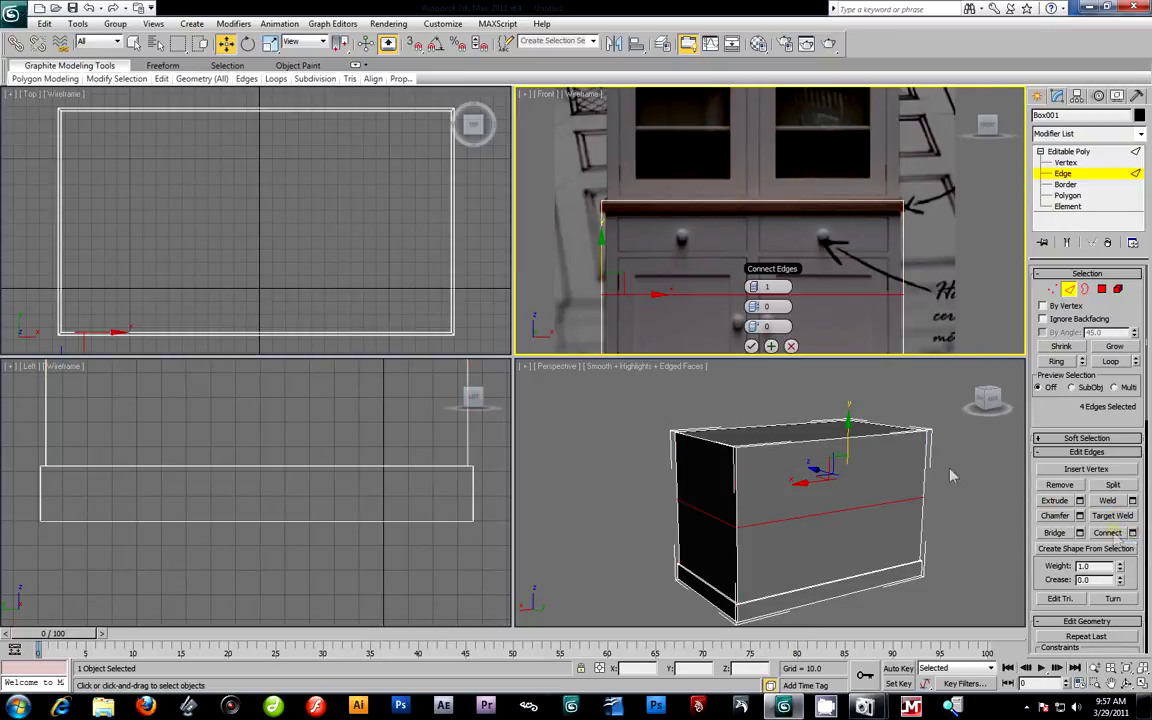
{"action": "middle_click_drag", "start_coordinate": [777, 585], "coordinate": [752, 452], "text": "alt"}
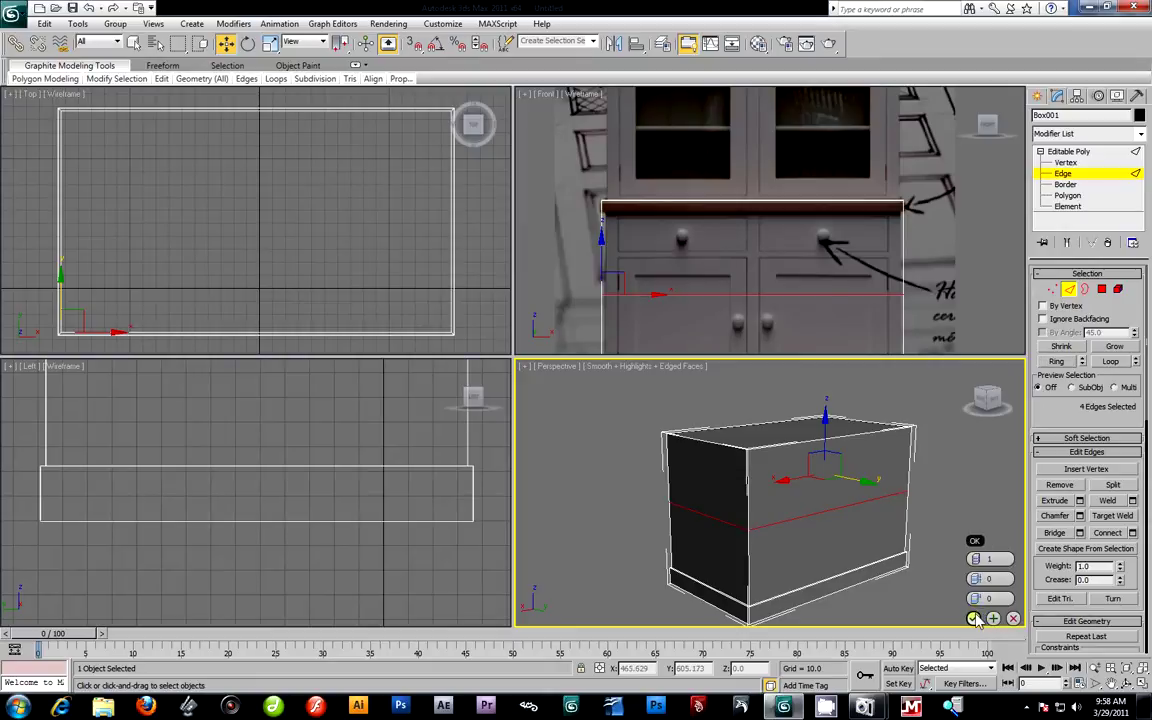
{"action": "left_click_drag", "start_coordinate": [975, 598], "coordinate": [1047, 540]}
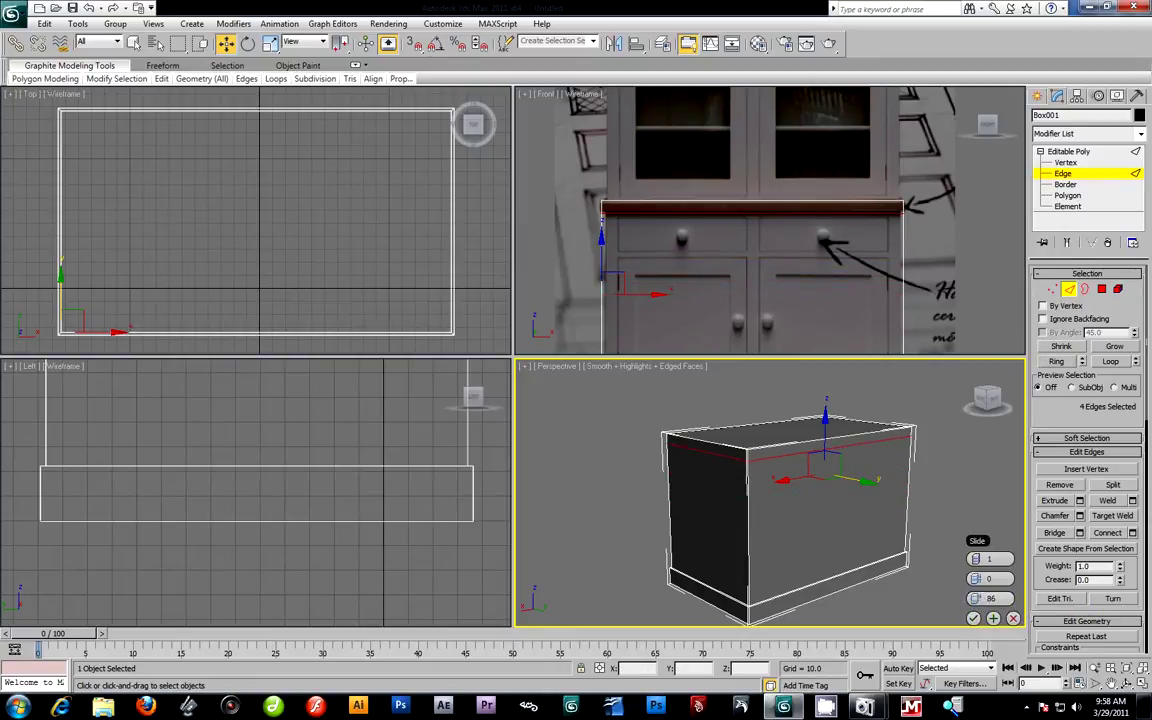
{"action": "left_click", "coordinate": [973, 618]}
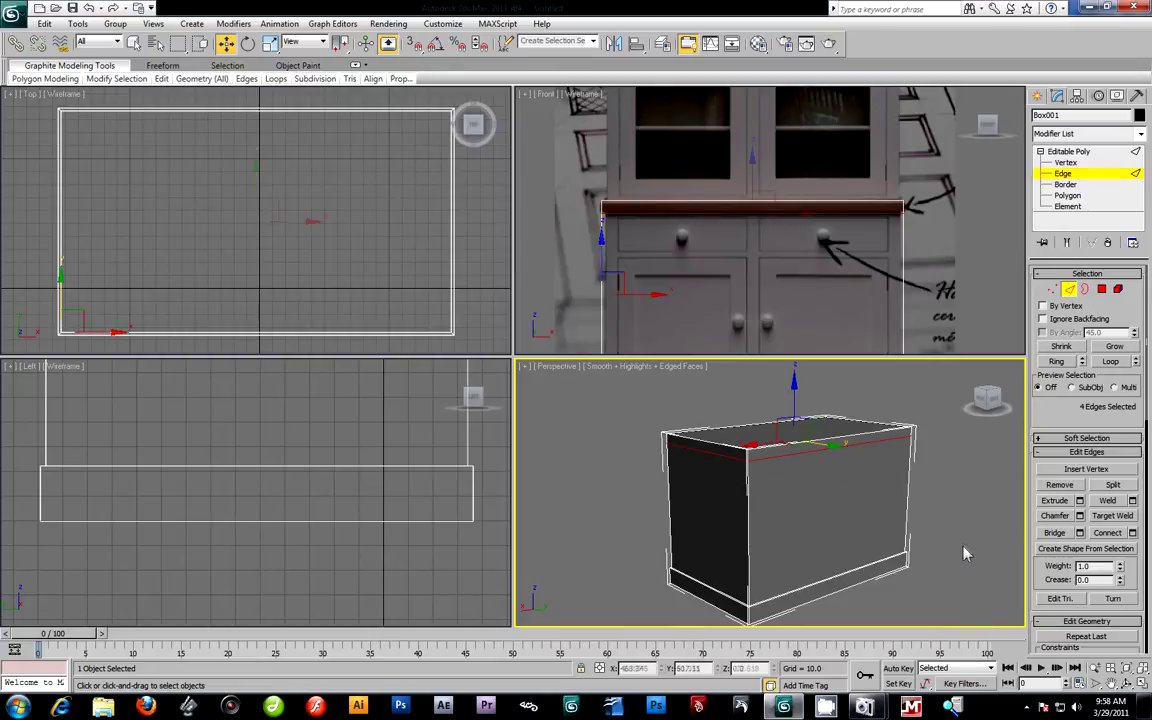
Ring-select the top band's short vertical edges, convert the selection to the band's four side polygons, and deselect them.
{"action": "key", "text": "alt+w"}
{"action": "mouse_move", "coordinate": [963, 551]}
{"action": "middle_mouse_down", "text": "alt"}
{"action": "mouse_move", "coordinate": [586, 252]}
{"action": "mouse_move", "coordinate": [635, 283]}
{"action": "mouse_move", "coordinate": [518, 290]}
{"action": "mouse_move", "coordinate": [591, 275]}
{"action": "middle_mouse_up", "text": "alt"}
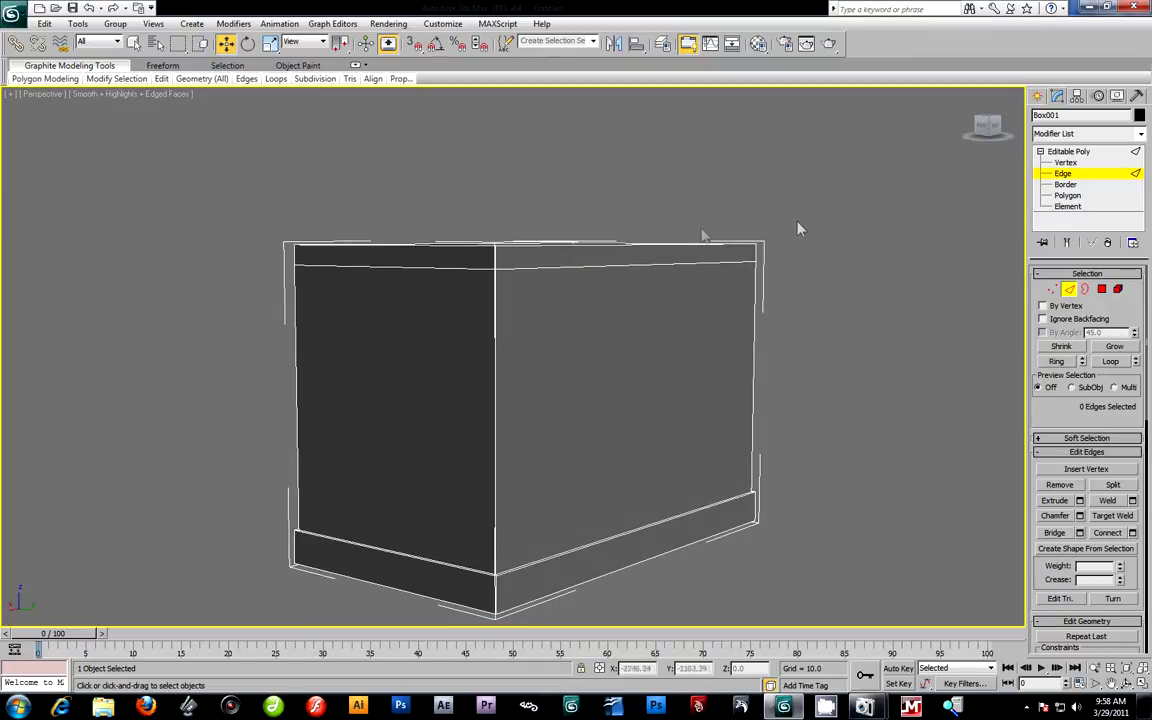
{"action": "middle_click_drag", "start_coordinate": [673, 240], "coordinate": [638, 262], "text": "alt"}
{"action": "key", "text": "alt+w"}
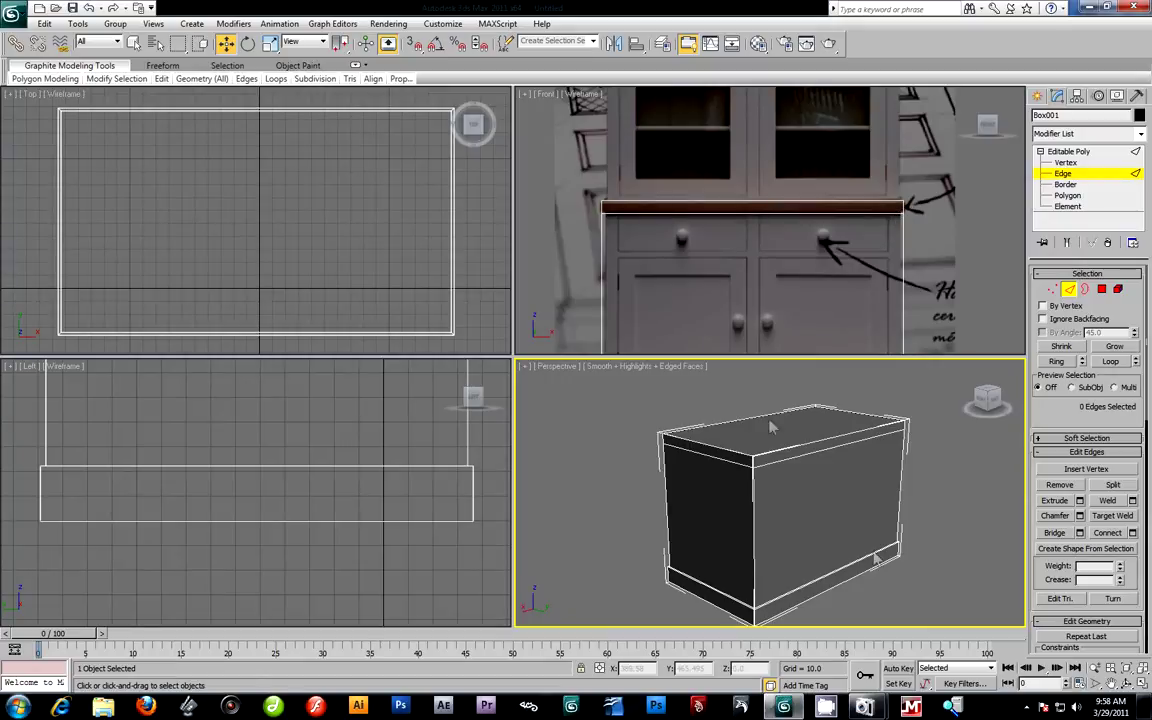
{"action": "key", "text": "alt+w"}
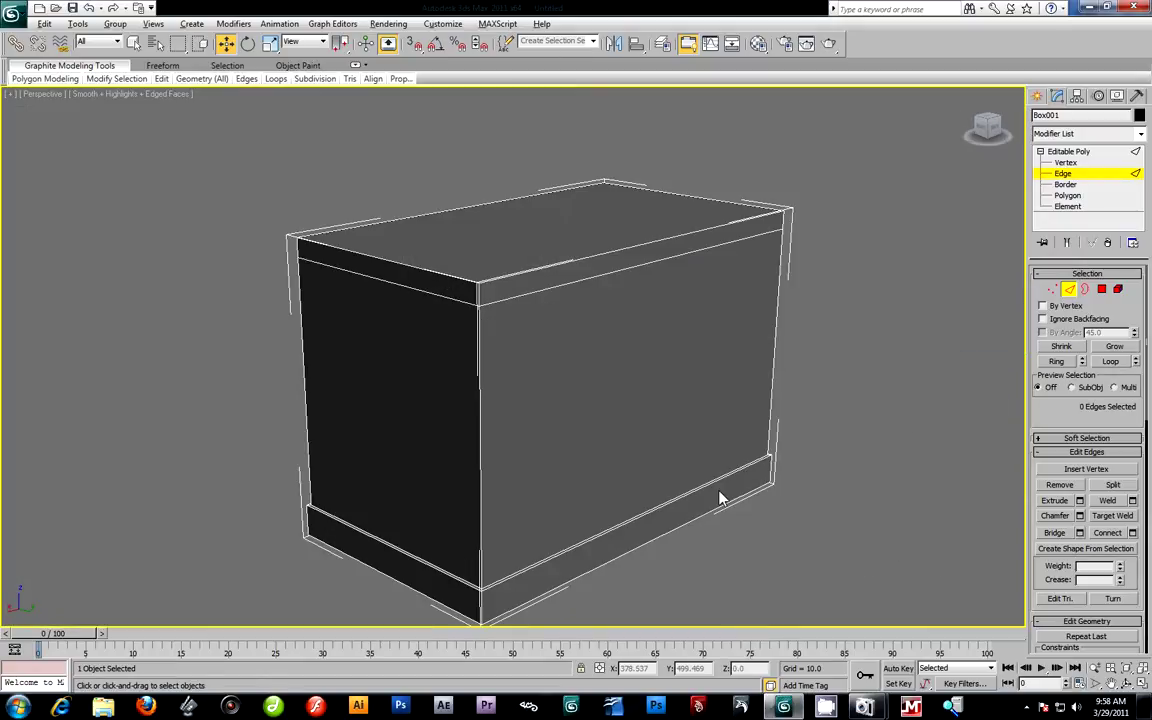
{"action": "mouse_move", "coordinate": [503, 397]}
{"action": "middle_mouse_down", "text": "alt"}
{"action": "mouse_move", "coordinate": [491, 375]}
{"action": "mouse_move", "coordinate": [501, 386]}
{"action": "middle_mouse_up", "text": "alt"}
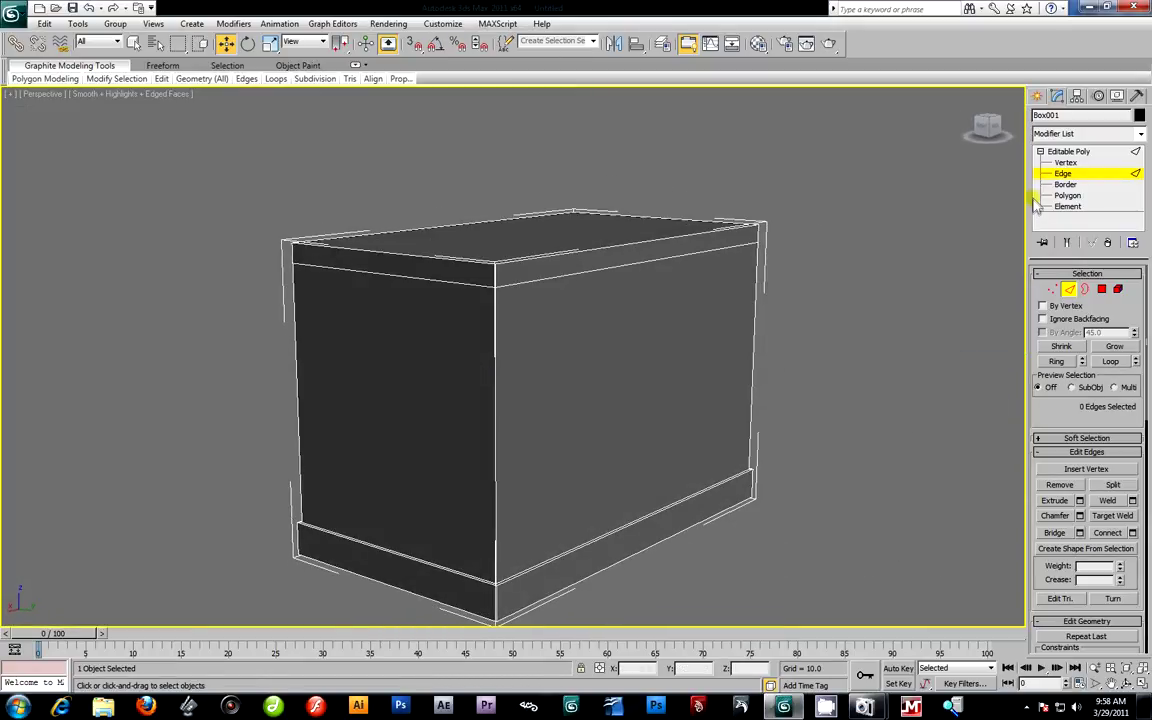
{"action": "left_click", "coordinate": [492, 285]}
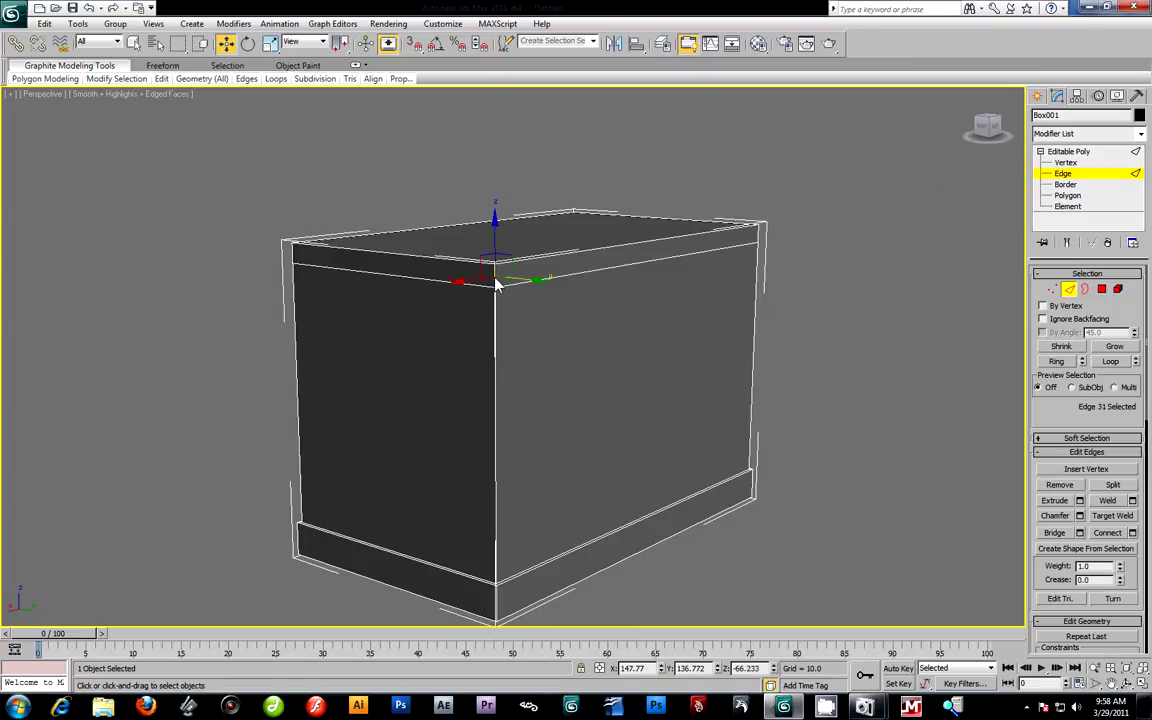
{"action": "left_click", "coordinate": [1057, 361]}
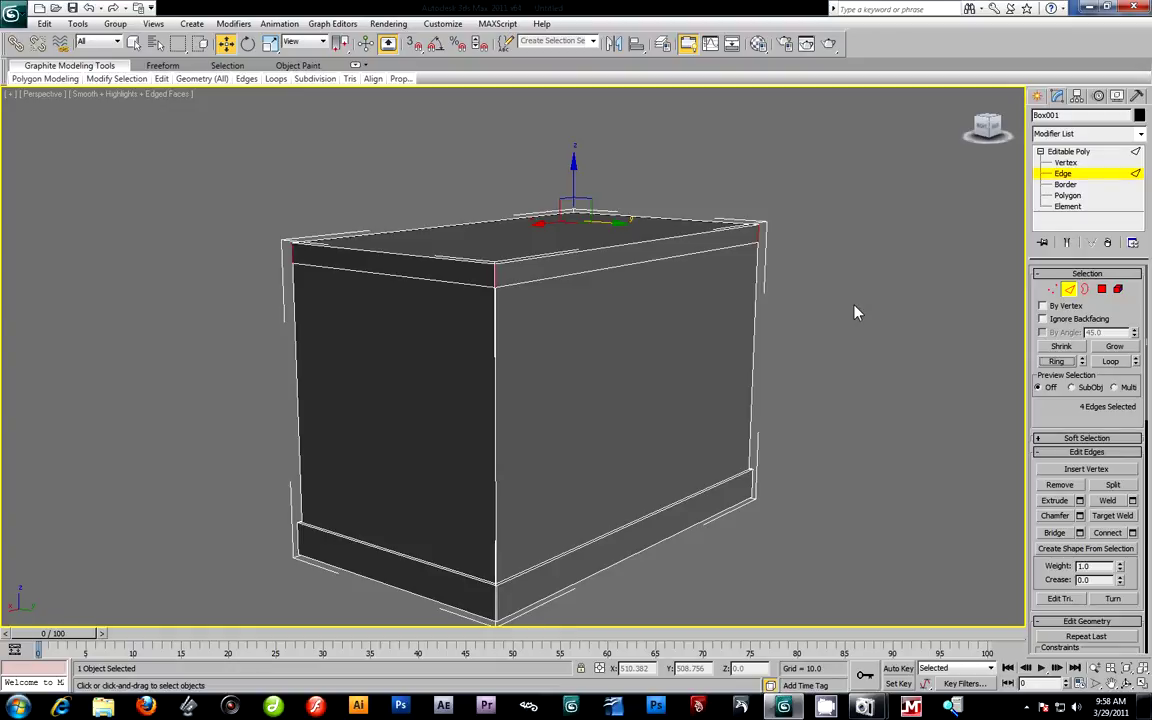
{"action": "left_click", "coordinate": [1101, 289], "text": "ctrl"}
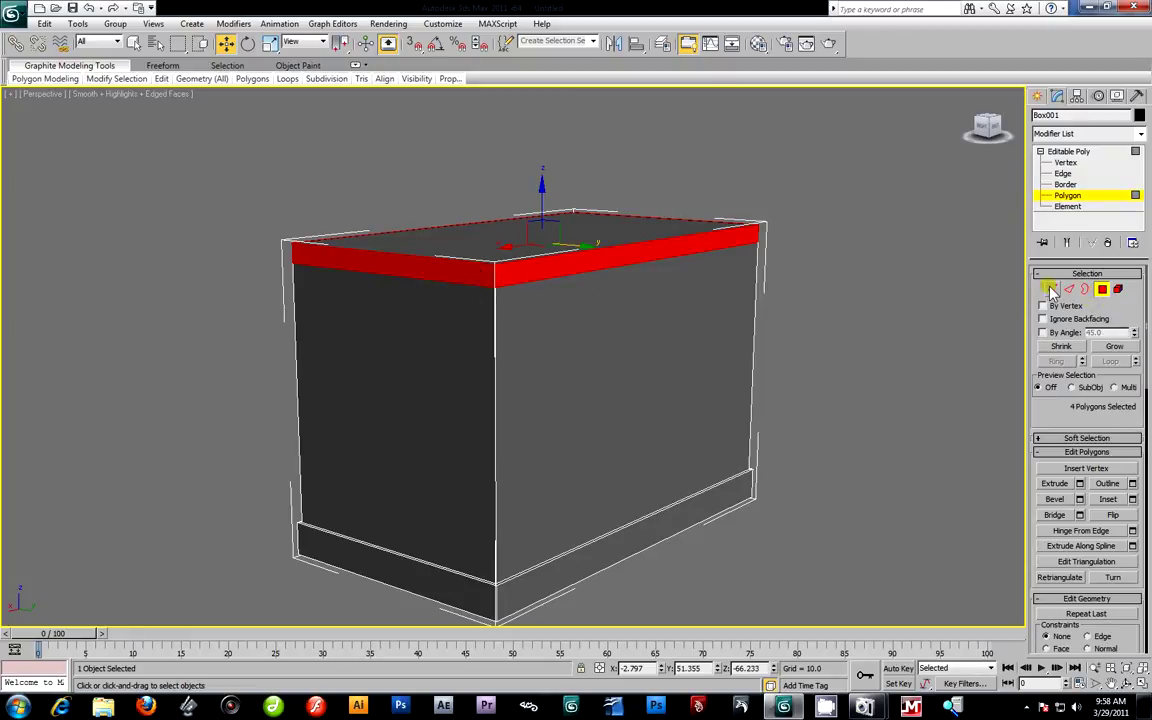
{"action": "left_click", "coordinate": [810, 294]}
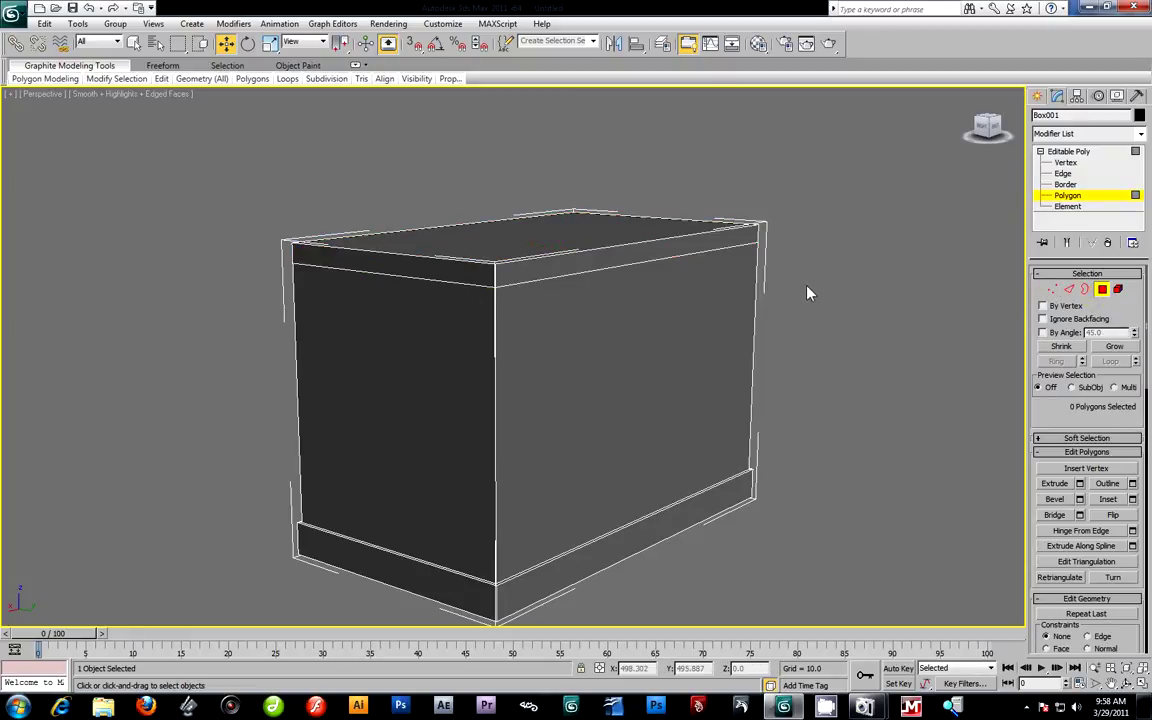
Select the countertop band's four side polygons one by one from different angles and clear the selection.
{"action": "left_click", "coordinate": [589, 270]}
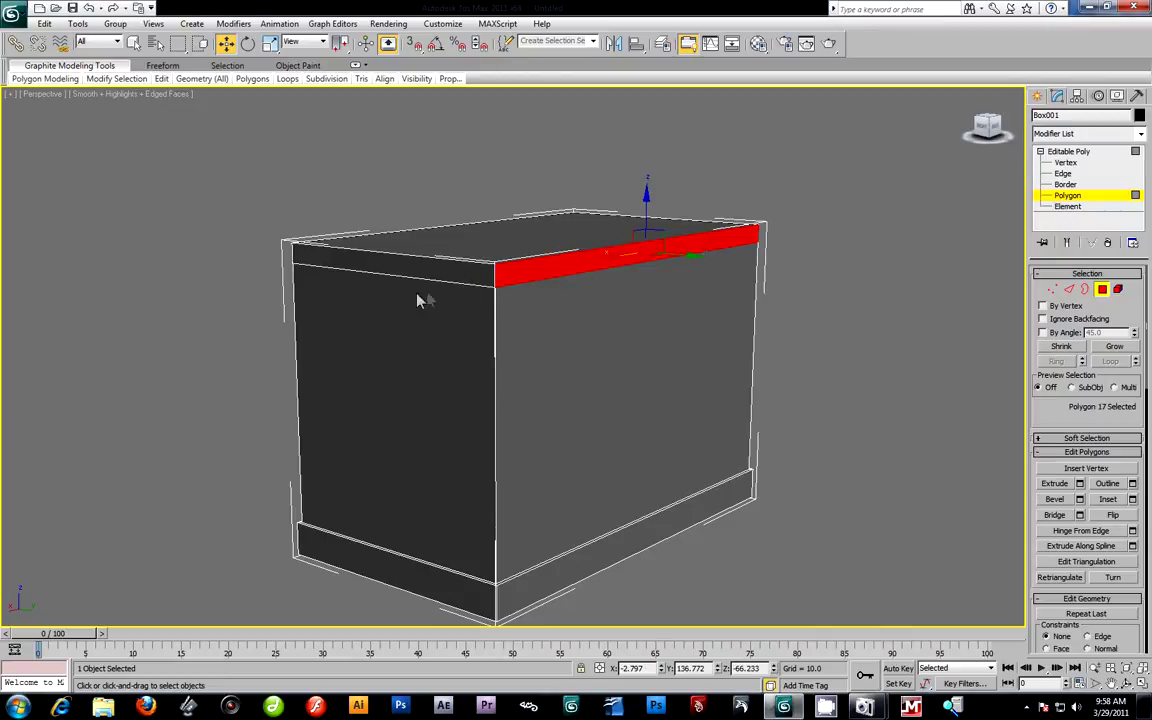
{"action": "left_click", "coordinate": [443, 276], "text": "ctrl"}
{"action": "middle_click_drag", "start_coordinate": [478, 311], "coordinate": [454, 313], "text": "alt"}
{"action": "middle_click_drag", "start_coordinate": [463, 310], "coordinate": [453, 352], "text": "alt"}
{"action": "left_click", "coordinate": [391, 316], "text": "ctrl"}
{"action": "middle_click_drag", "start_coordinate": [556, 364], "coordinate": [781, 357], "text": "alt"}
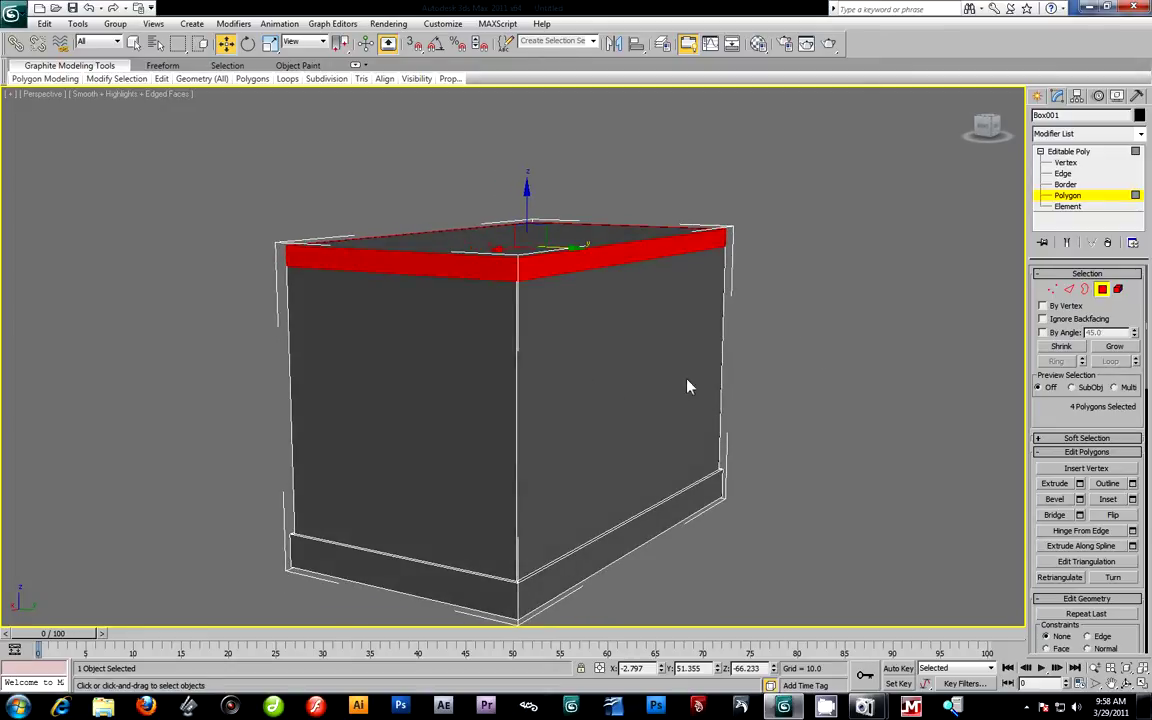
{"action": "left_click", "coordinate": [830, 362]}
{"action": "scroll", "coordinate": [836, 368], "scroll_direction": "up", "scroll_amount": 2}
{"action": "scroll", "coordinate": [826, 360], "scroll_direction": "down", "scroll_amount": 2}
Ring-select the countertop band's short vertical edges and convert the selection to the band's four side polygons.
{"action": "left_click", "coordinate": [1062, 173]}
{"action": "left_click", "coordinate": [535, 321]}
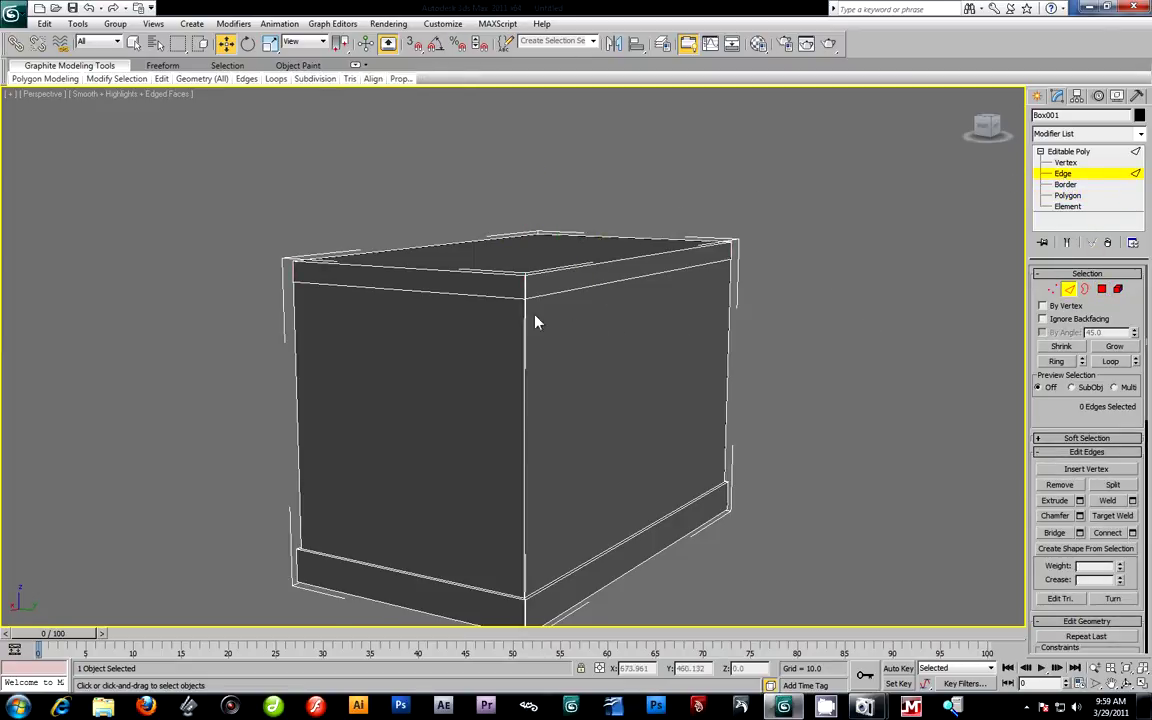
{"action": "left_click", "coordinate": [527, 293]}
{"action": "left_click", "coordinate": [1055, 361]}
{"action": "middle_click_drag", "start_coordinate": [867, 355], "coordinate": [830, 346], "text": "alt"}
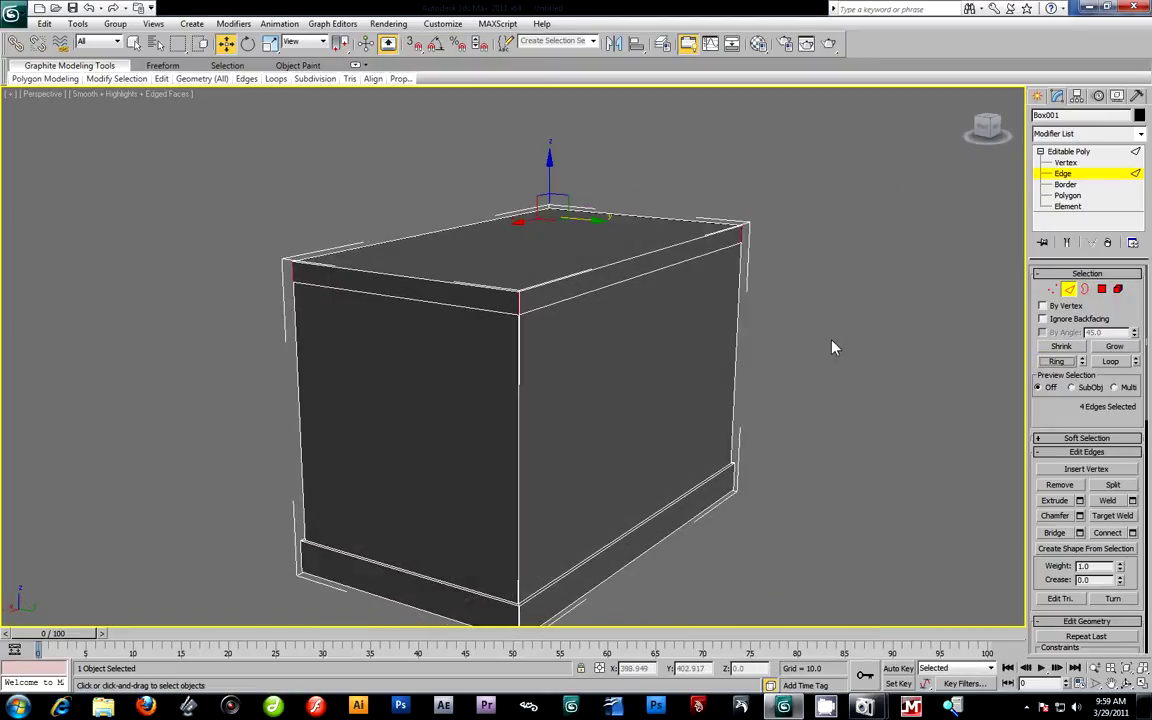
{"action": "left_click", "coordinate": [1103, 290], "text": "ctrl"}
{"action": "middle_click_drag", "start_coordinate": [760, 347], "coordinate": [673, 325], "text": "alt"}
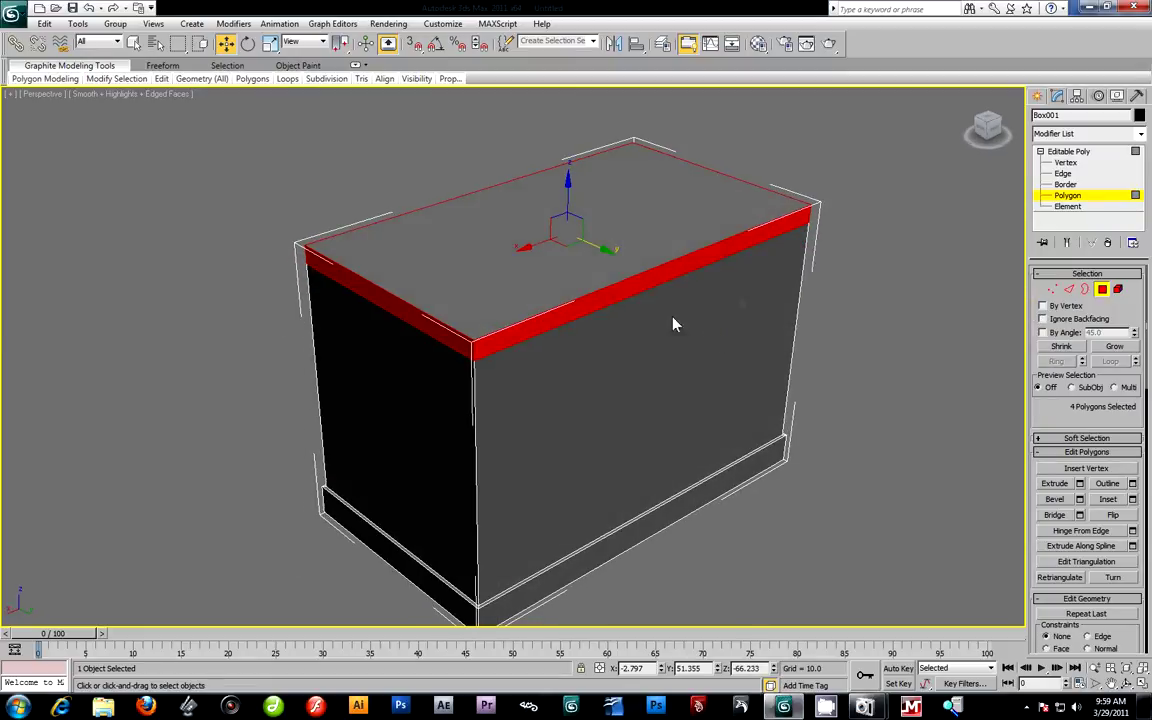
Extrude the band's four side polygons by Local Normal with a height of about 10.808 and deselect them.
{"action": "left_click", "coordinate": [1080, 484]}
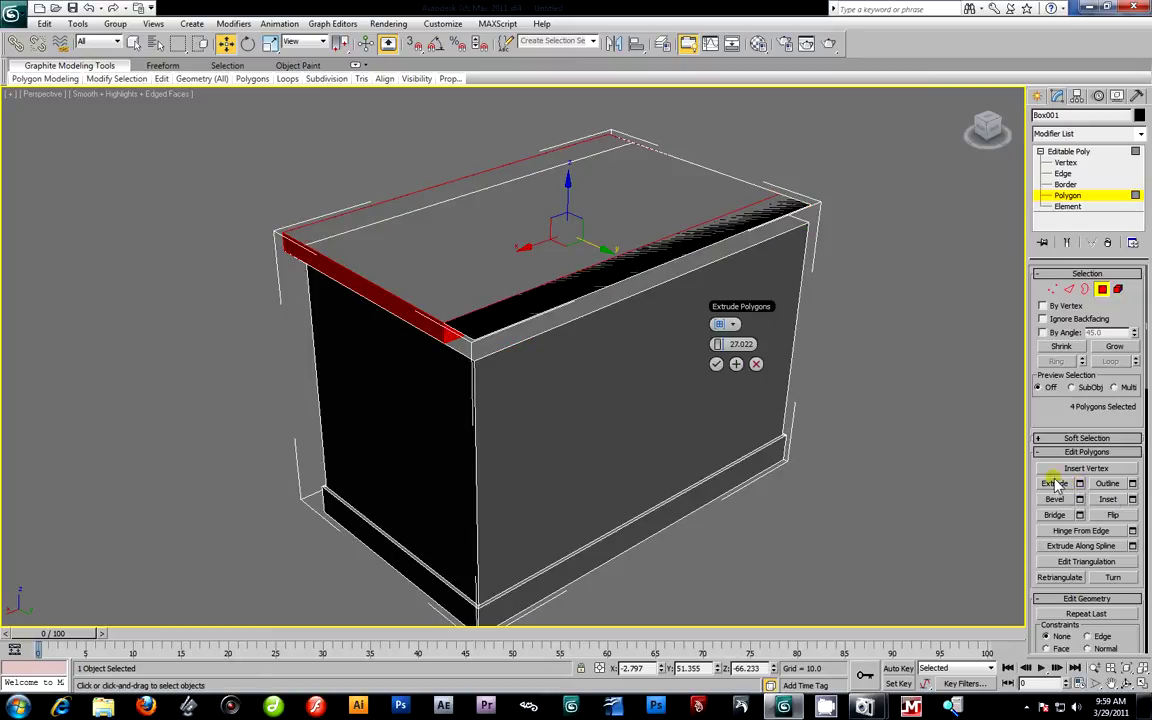
{"action": "left_click_drag", "start_coordinate": [718, 343], "coordinate": [784, 385]}
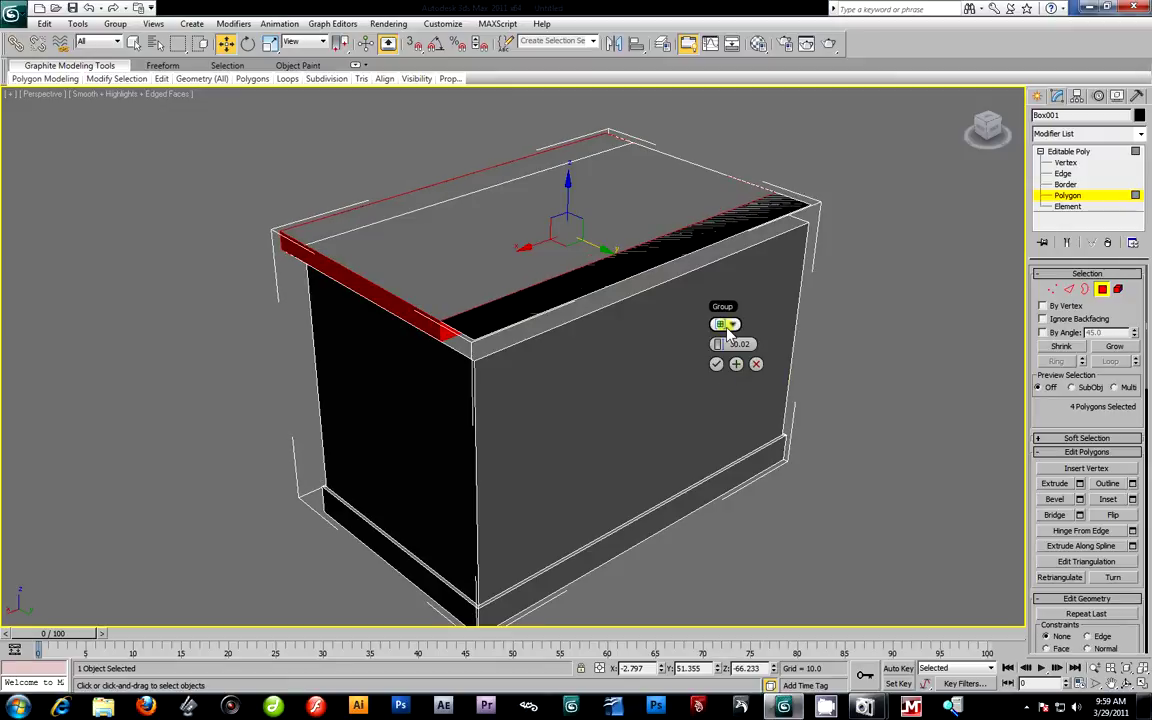
{"action": "left_click", "coordinate": [730, 325]}
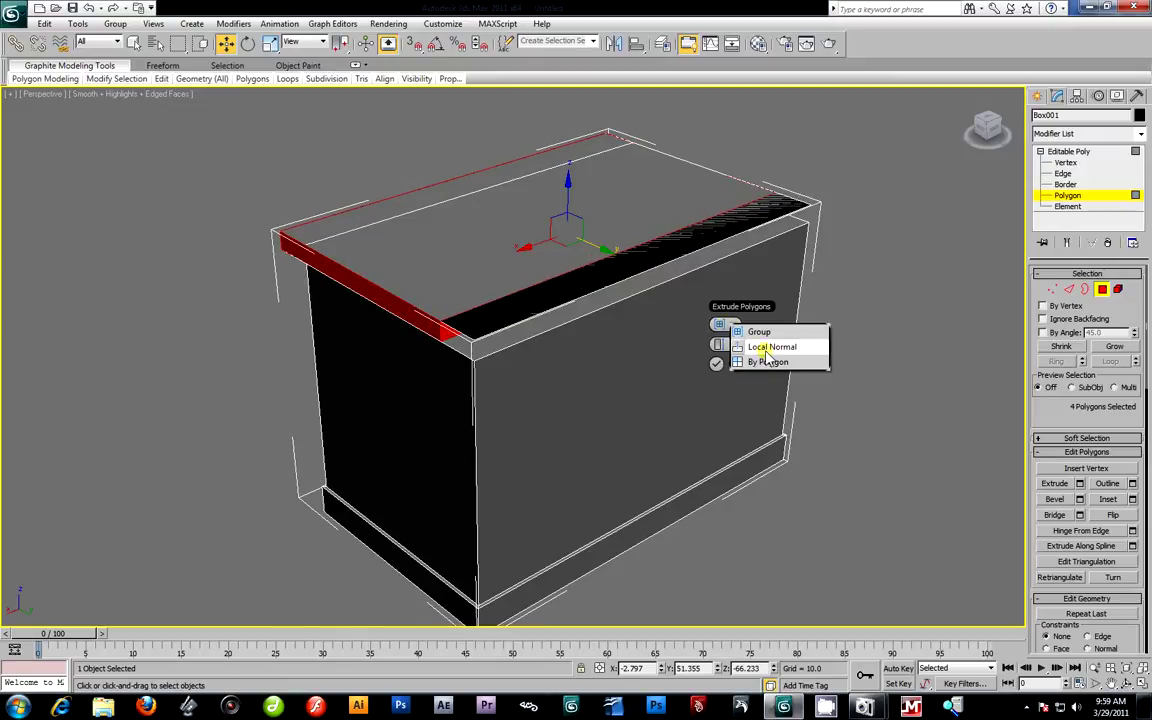
{"action": "left_click", "coordinate": [765, 350]}
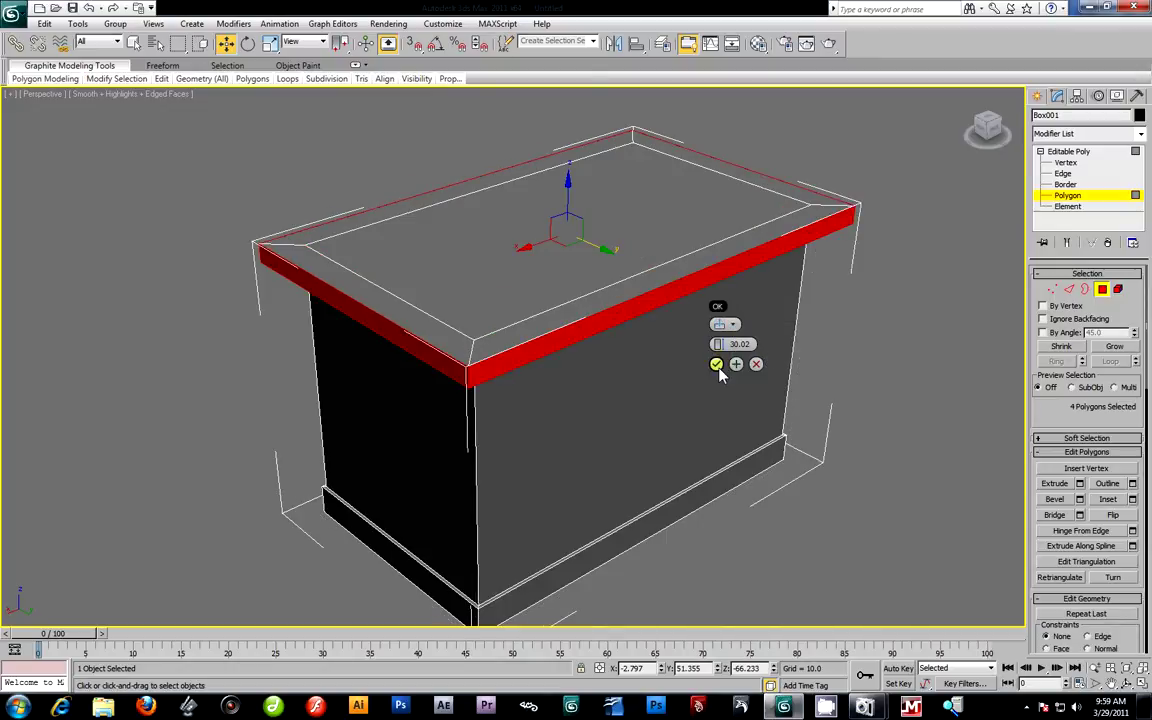
{"action": "left_click_drag", "start_coordinate": [727, 344], "coordinate": [604, 373]}
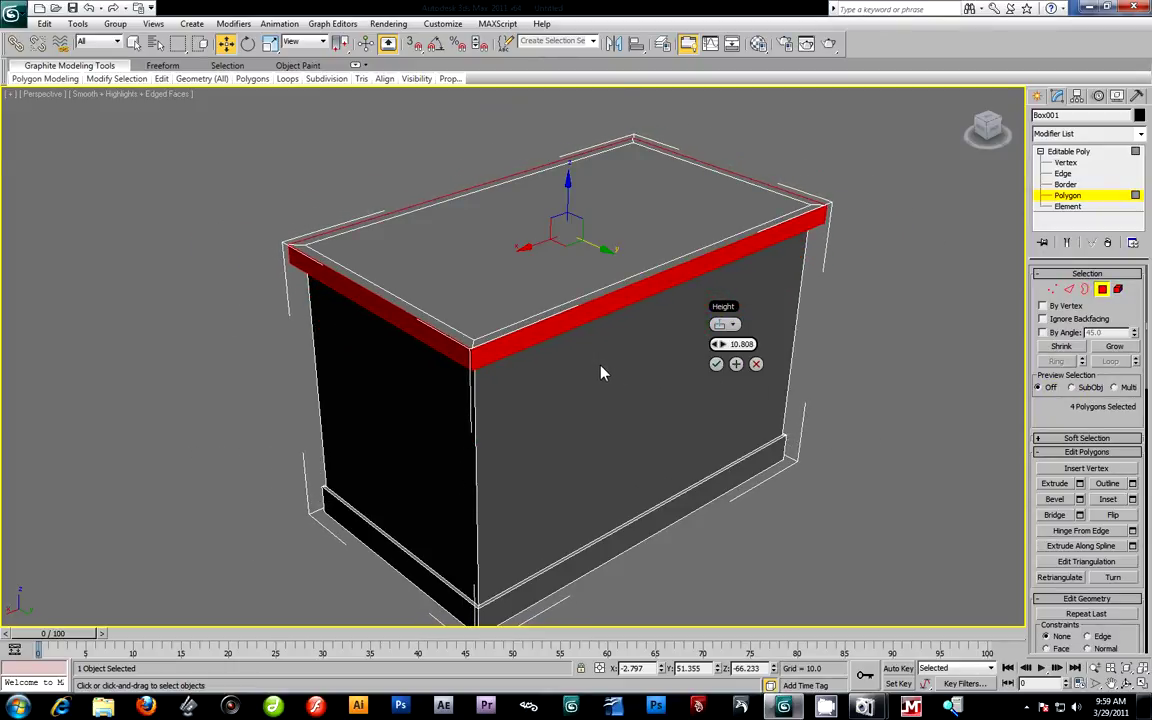
{"action": "mouse_move", "coordinate": [540, 341]}
{"action": "middle_mouse_down", "text": "alt"}
{"action": "mouse_move", "coordinate": [599, 342]}
{"action": "mouse_move", "coordinate": [617, 319]}
{"action": "mouse_move", "coordinate": [576, 301]}
{"action": "mouse_move", "coordinate": [554, 350]}
{"action": "middle_mouse_up", "text": "alt"}
{"action": "left_click", "coordinate": [738, 377]}
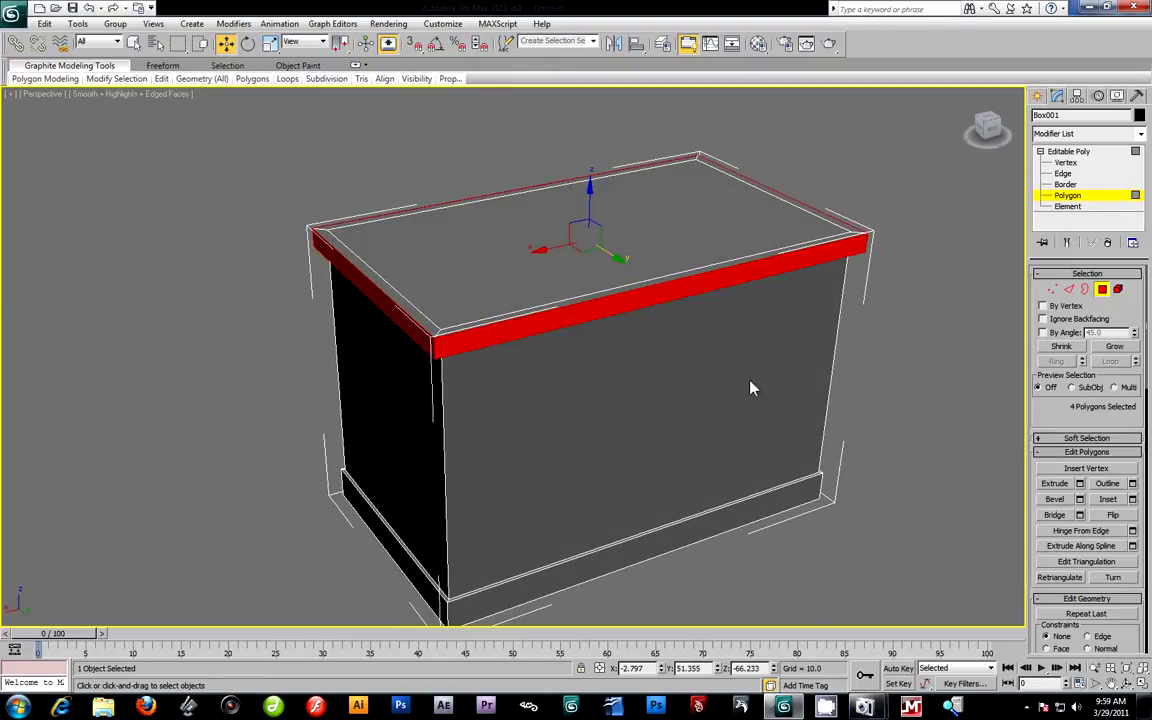
{"action": "left_click", "coordinate": [908, 424]}
Extrude the cabinet's large top polygon upward with a height of about 49.215.
{"action": "key", "text": "alt+w"}
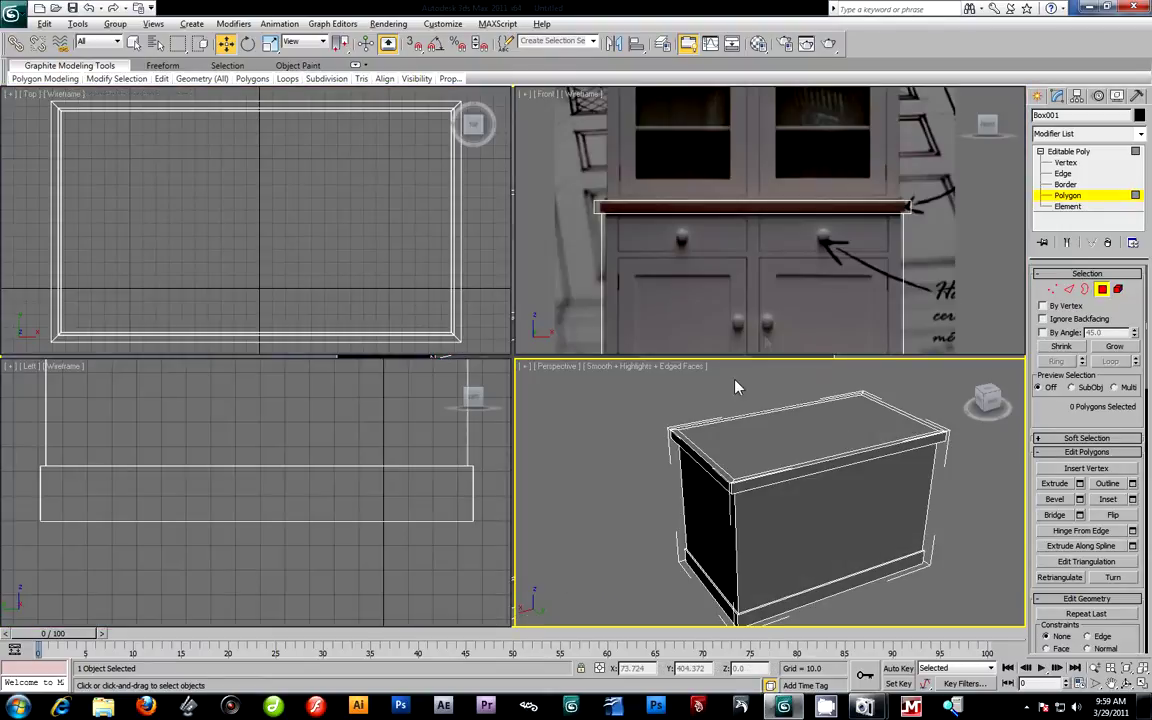
{"action": "scroll", "coordinate": [797, 232], "scroll_direction": "down", "scroll_amount": 5}
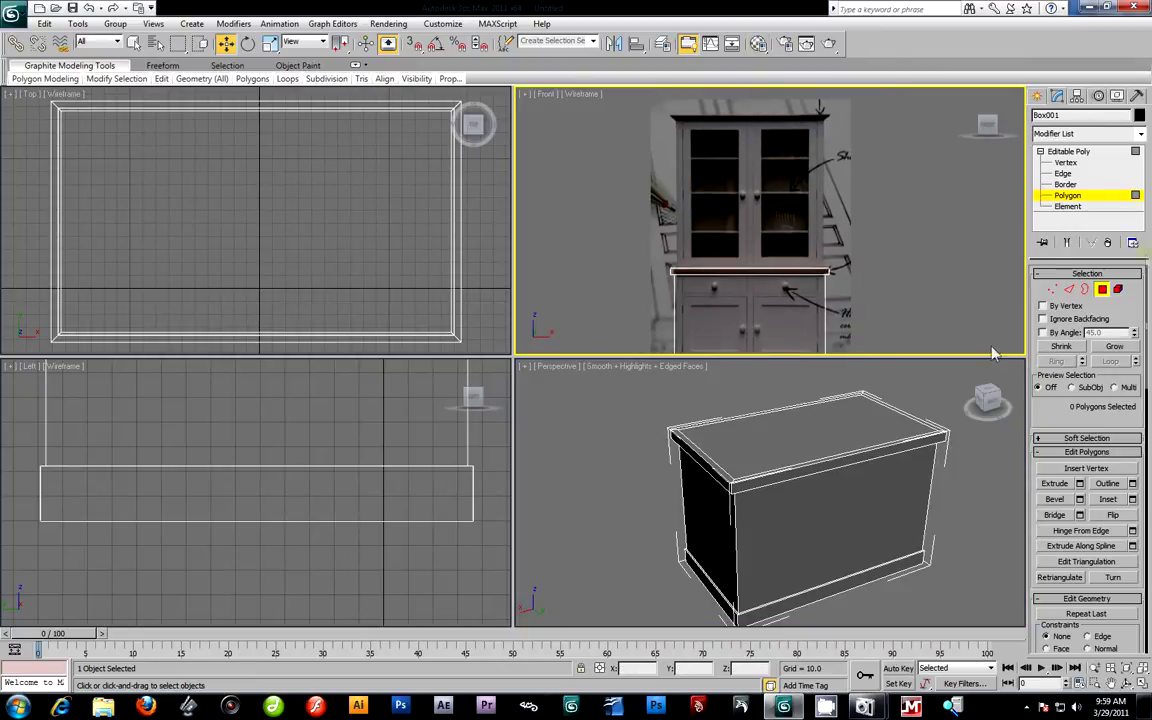
{"action": "left_click", "coordinate": [822, 428]}
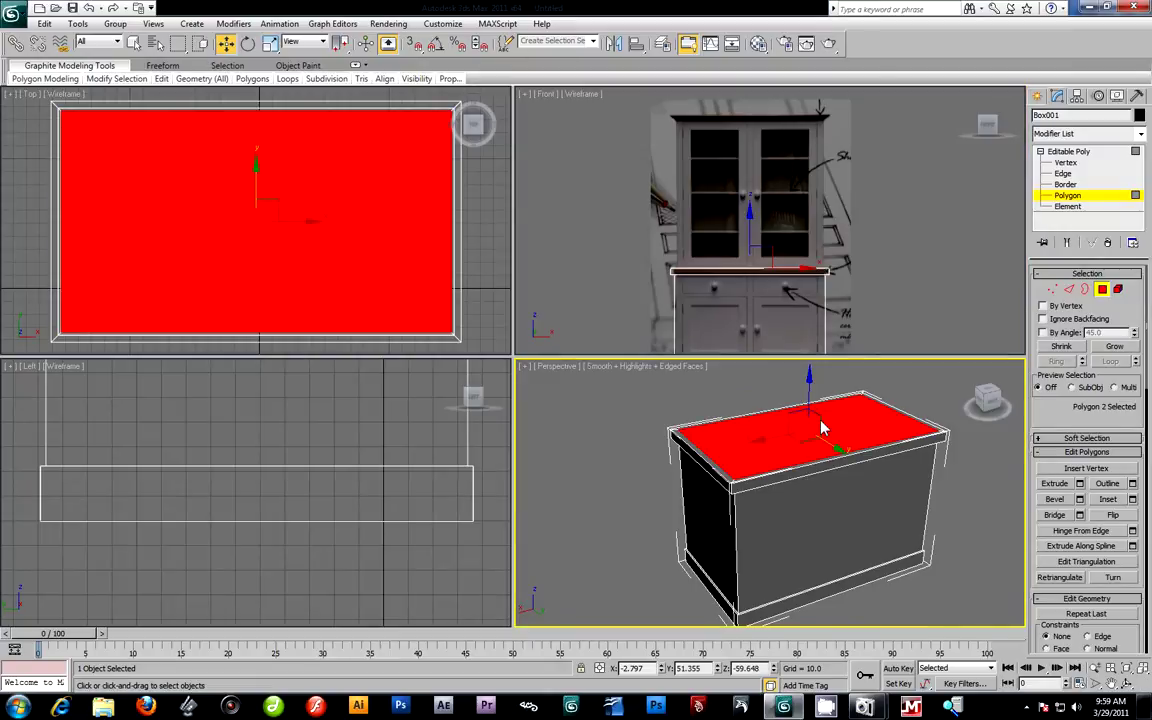
{"action": "left_click", "coordinate": [1080, 484]}
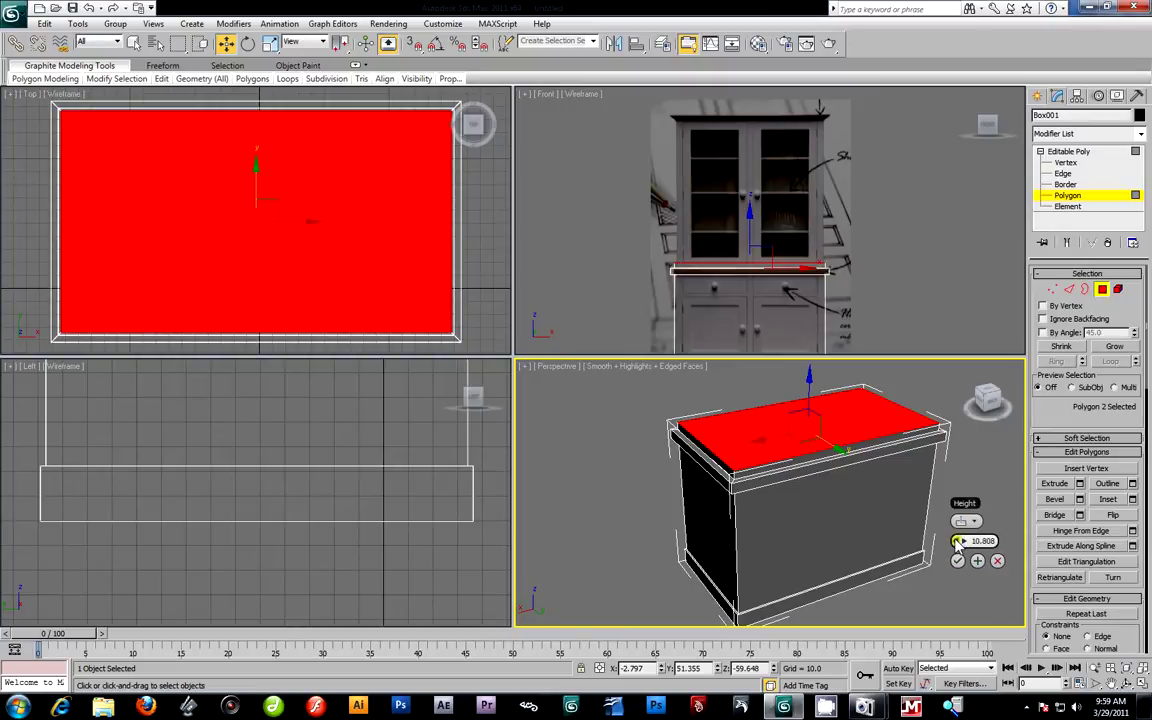
{"action": "mouse_move", "coordinate": [958, 541]}
{"action": "left_mouse_down"}
{"action": "mouse_move", "coordinate": [958, 440]}
{"action": "mouse_move", "coordinate": [960, 525]}
{"action": "left_mouse_up"}
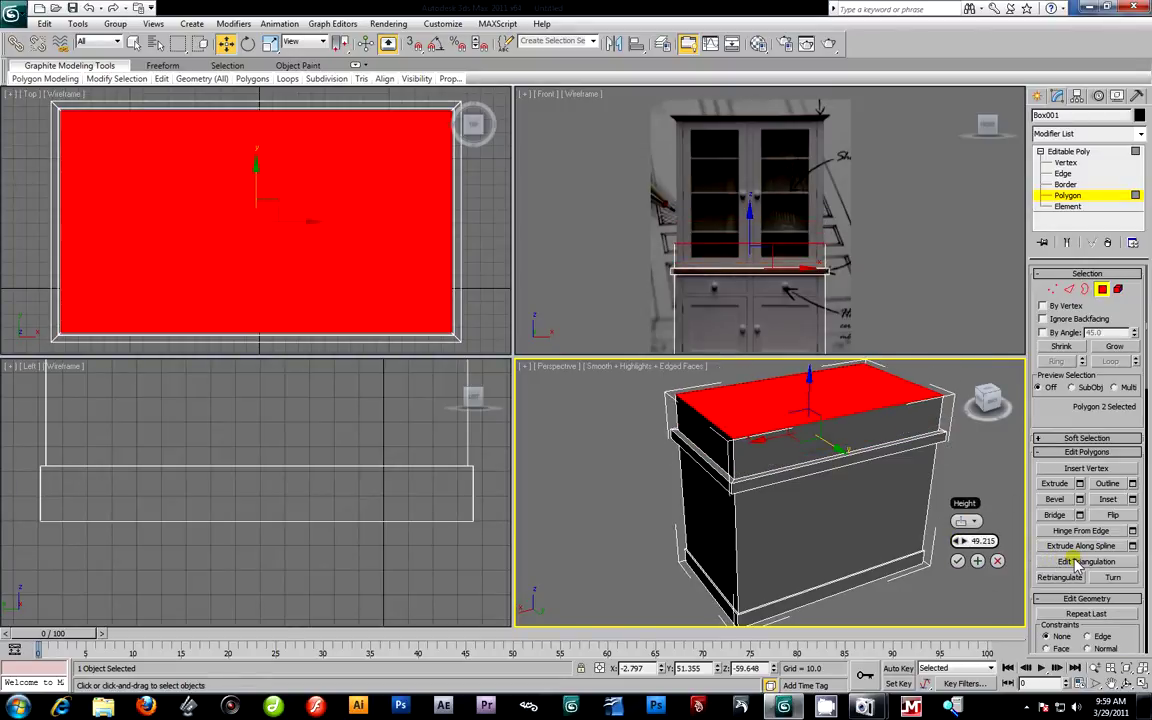
{"action": "left_click", "coordinate": [958, 561]}
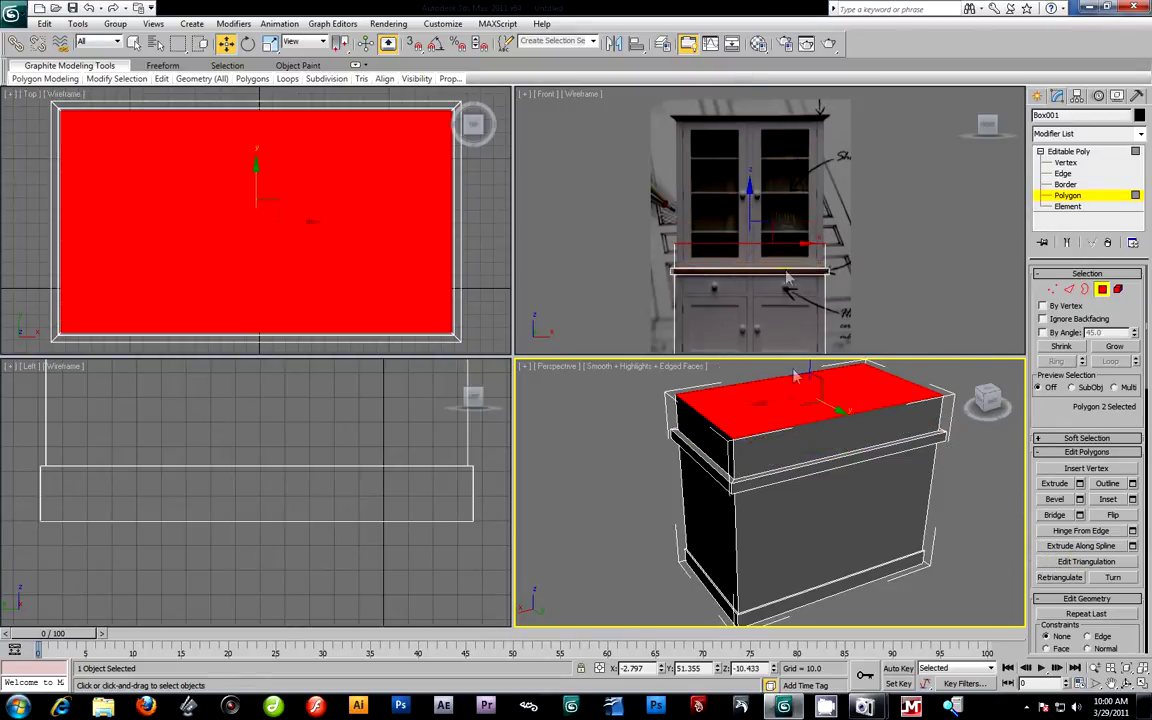
Move the top polygon up to the underside of the reference cabinet's crown, at about Z 232.6.
{"action": "right_click", "coordinate": [873, 200]}
{"action": "scroll", "coordinate": [830, 230], "scroll_direction": "down", "scroll_amount": 2}
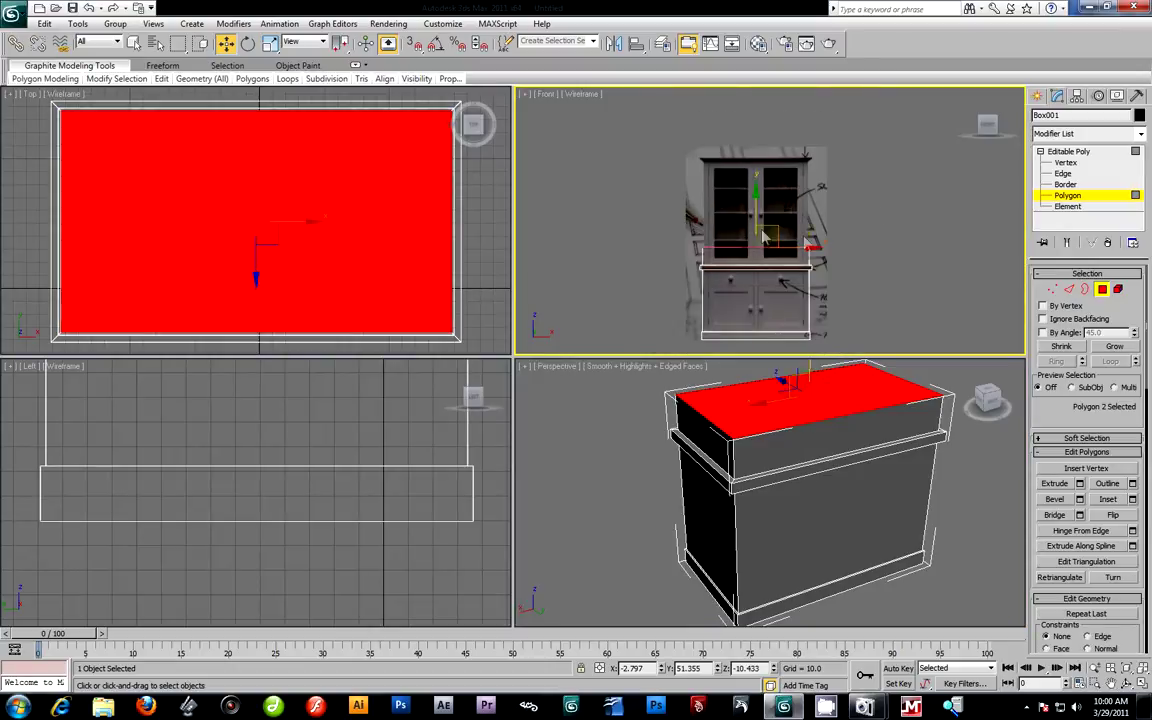
{"action": "left_click_drag", "start_coordinate": [758, 224], "coordinate": [769, 135]}
{"action": "middle_click_drag", "start_coordinate": [835, 203], "coordinate": [856, 282]}
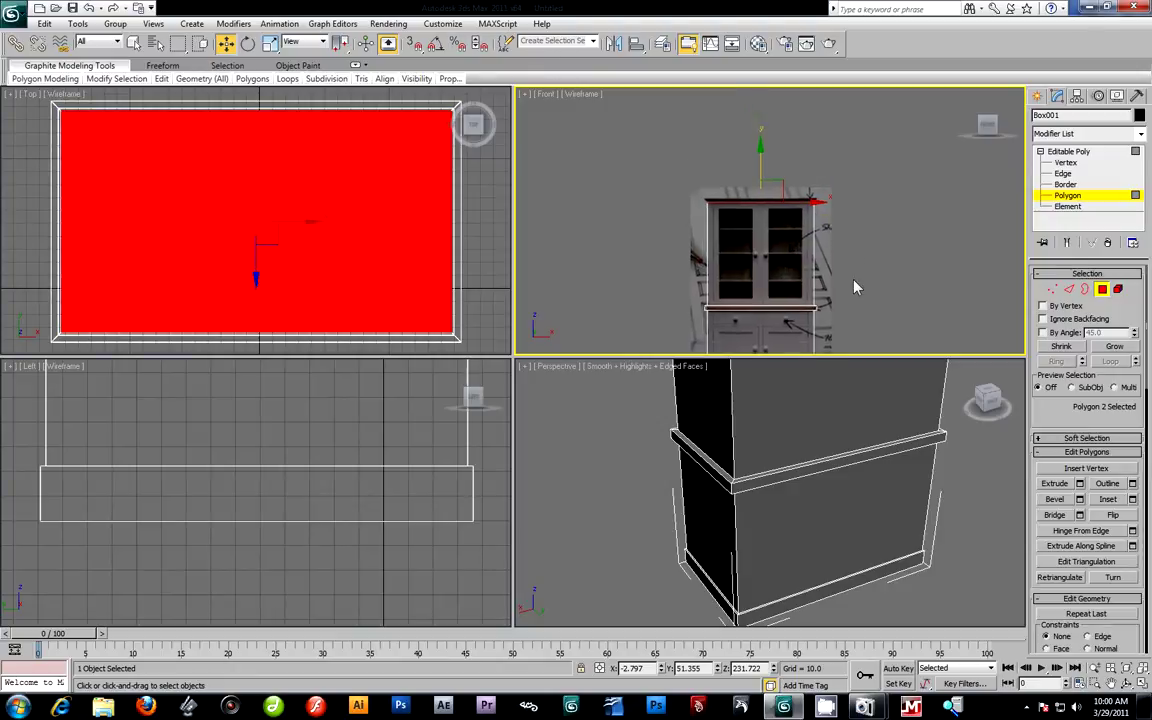
{"action": "scroll", "coordinate": [836, 215], "scroll_direction": "up", "scroll_amount": 5}
{"action": "scroll", "coordinate": [810, 130], "scroll_direction": "up", "scroll_amount": 4}
{"action": "middle_click_drag", "start_coordinate": [740, 120], "coordinate": [800, 172]}
{"action": "left_click_drag", "start_coordinate": [773, 160], "coordinate": [771, 159]}
{"action": "middle_click_drag", "start_coordinate": [829, 447], "coordinate": [834, 511]}
{"action": "scroll", "coordinate": [822, 526], "scroll_direction": "down", "scroll_amount": 3}
{"action": "scroll", "coordinate": [825, 458], "scroll_direction": "up", "scroll_amount": 8}
{"action": "scroll", "coordinate": [805, 535], "scroll_direction": "down", "scroll_amount": 5}
Bevel the top polygon with height 13.573 and outline 8.726 to match the reference crown, and deselect it.
{"action": "middle_click_drag", "start_coordinate": [789, 527], "coordinate": [795, 497], "text": "alt"}
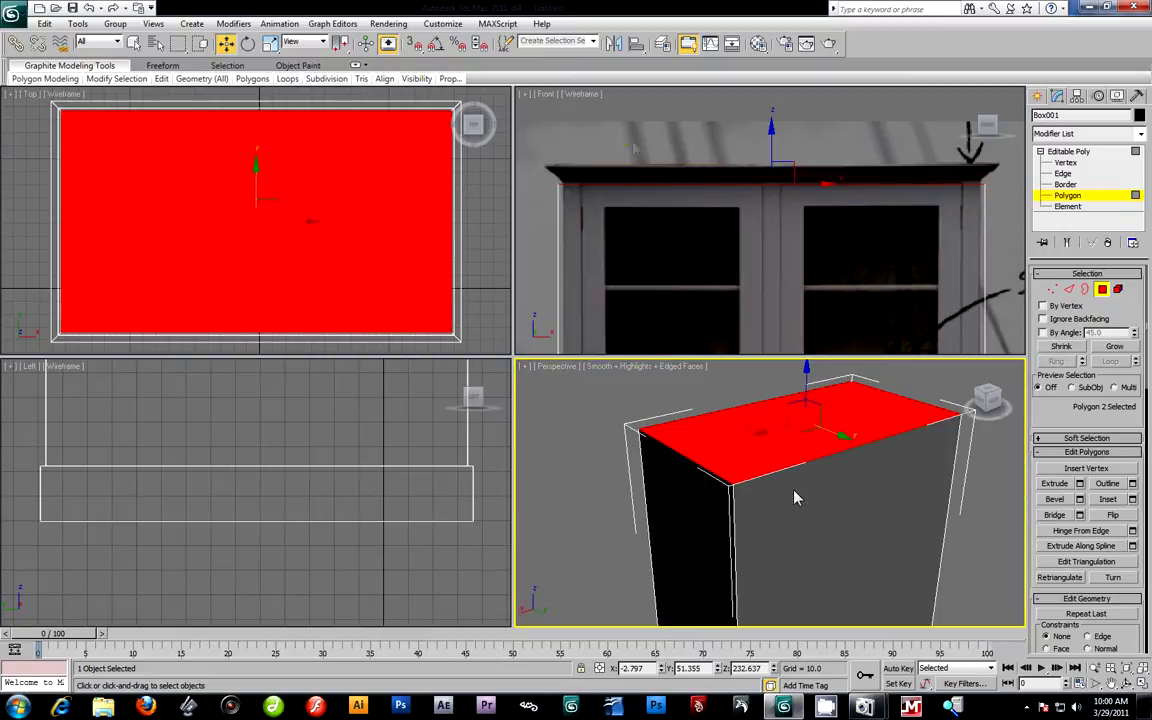
{"action": "right_click", "coordinate": [631, 146]}
{"action": "right_click", "coordinate": [800, 544]}
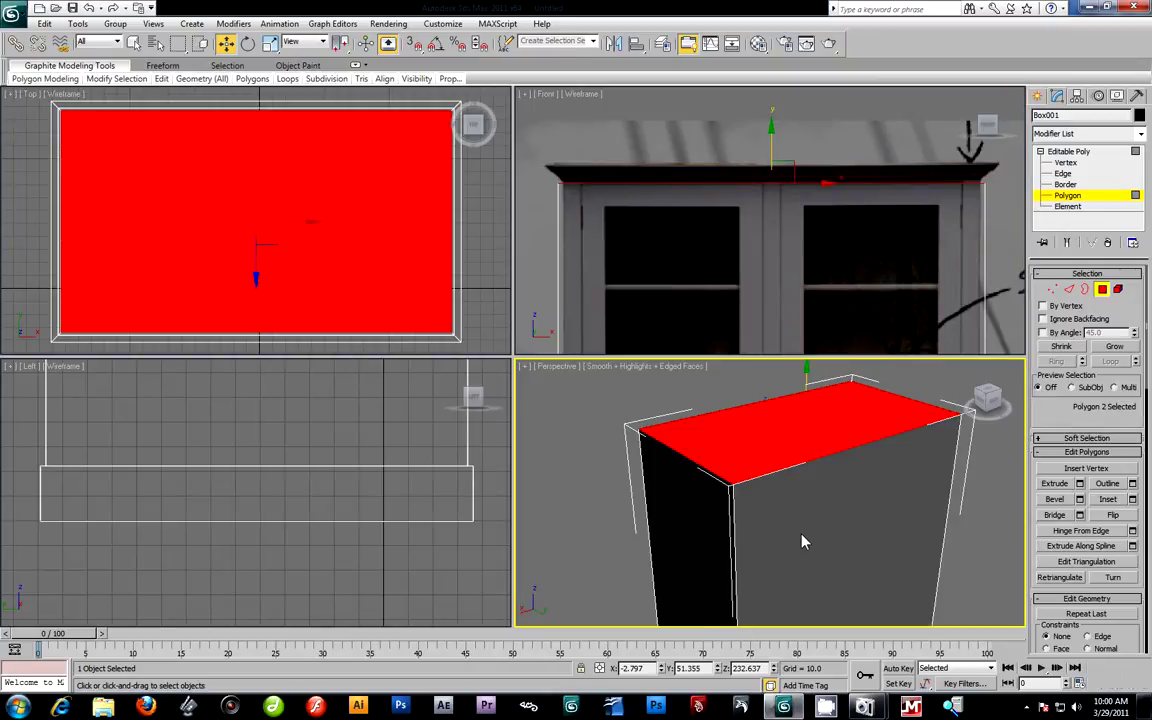
{"action": "middle_click_drag", "start_coordinate": [803, 541], "coordinate": [815, 548], "text": "alt"}
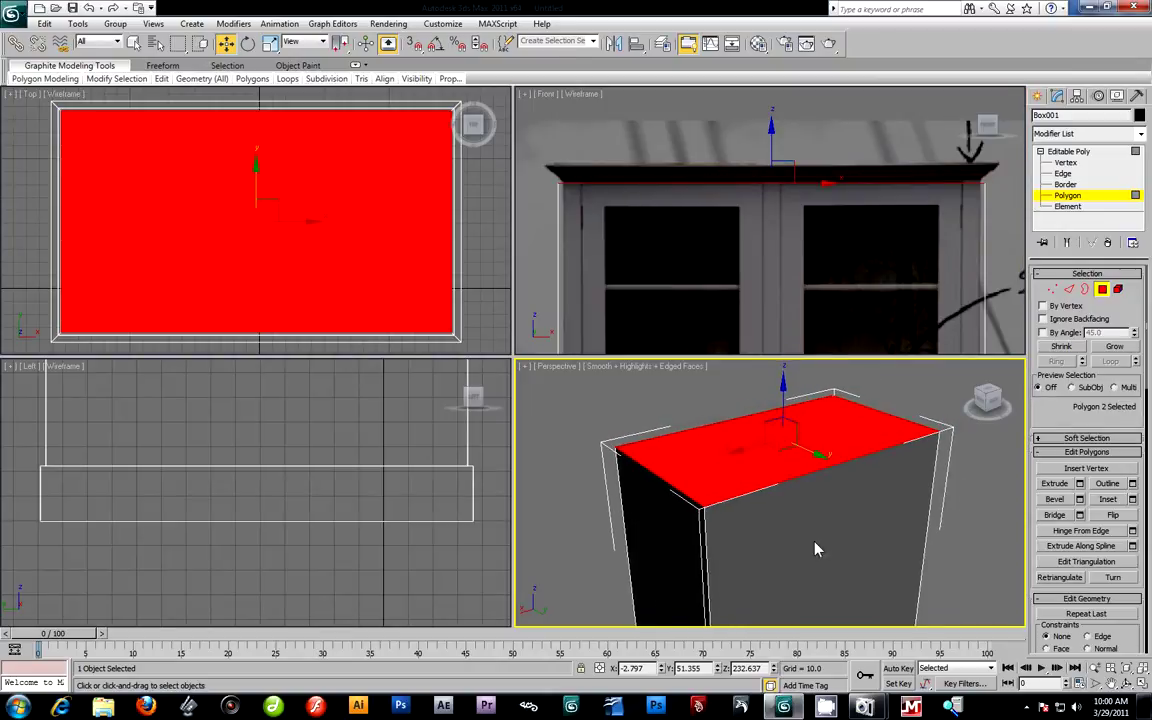
{"action": "left_click", "coordinate": [1079, 499]}
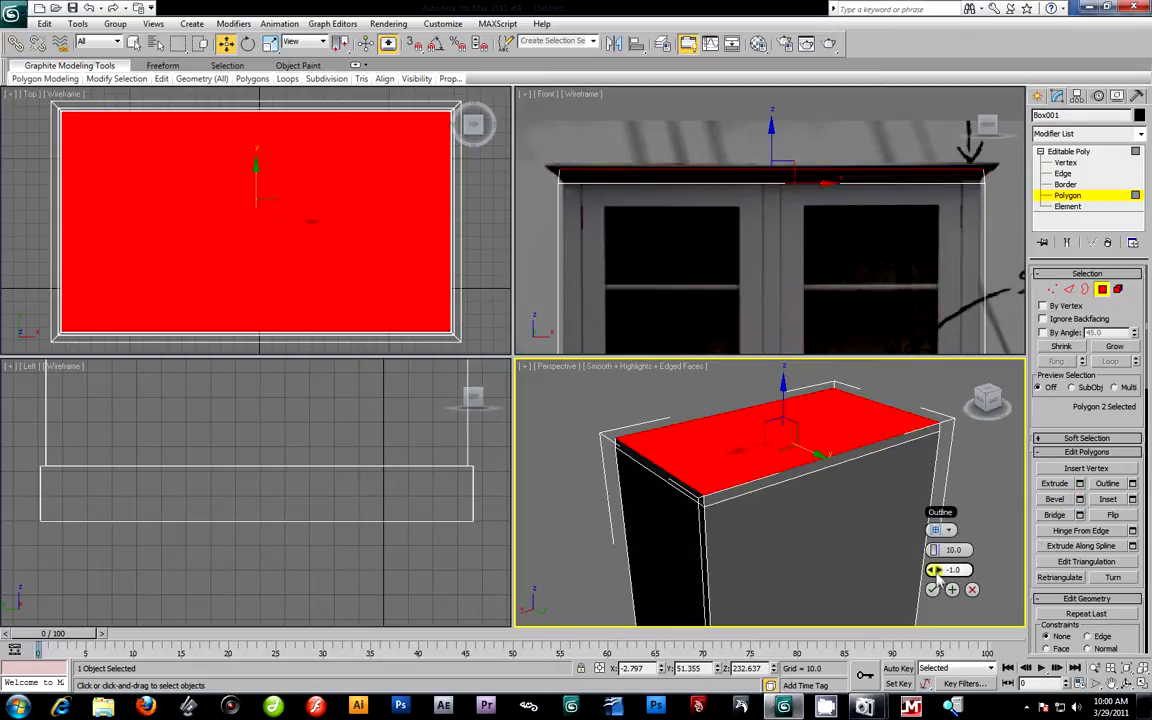
{"action": "mouse_move", "coordinate": [947, 572]}
{"action": "left_mouse_down"}
{"action": "mouse_move", "coordinate": [997, 585]}
{"action": "mouse_move", "coordinate": [940, 570]}
{"action": "mouse_move", "coordinate": [882, 512]}
{"action": "mouse_move", "coordinate": [978, 590]}
{"action": "mouse_move", "coordinate": [932, 571]}
{"action": "mouse_move", "coordinate": [952, 557]}
{"action": "mouse_move", "coordinate": [933, 571]}
{"action": "left_mouse_up"}
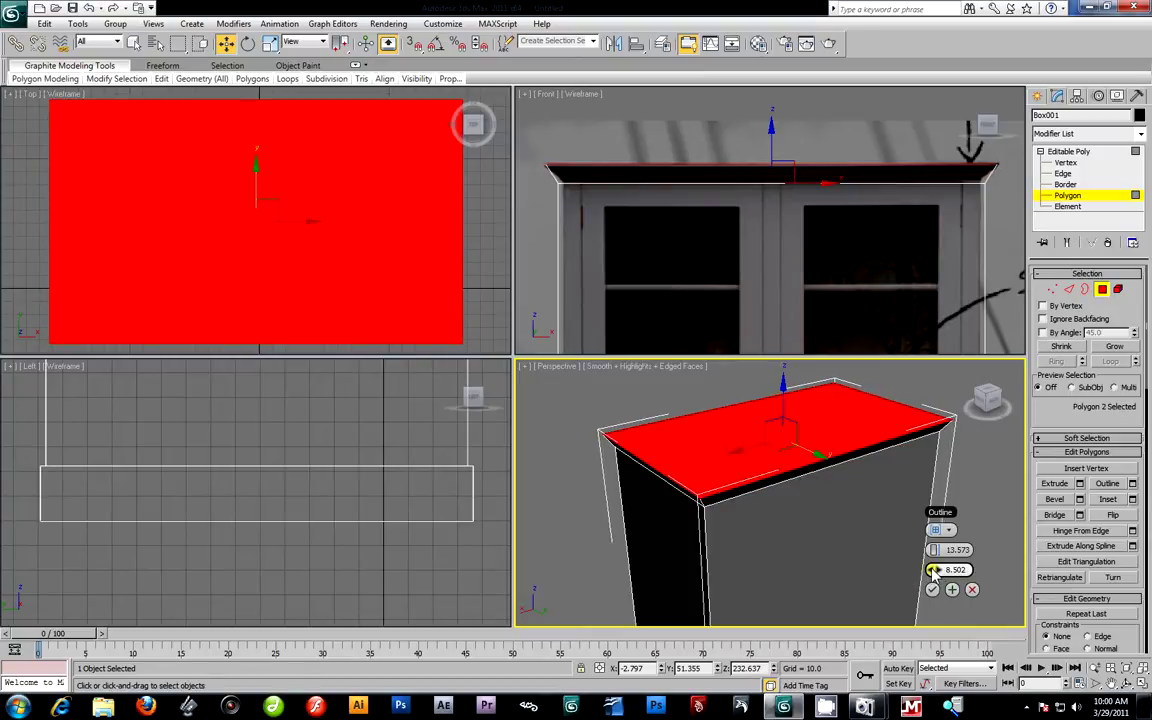
{"action": "middle_click", "coordinate": [787, 160]}
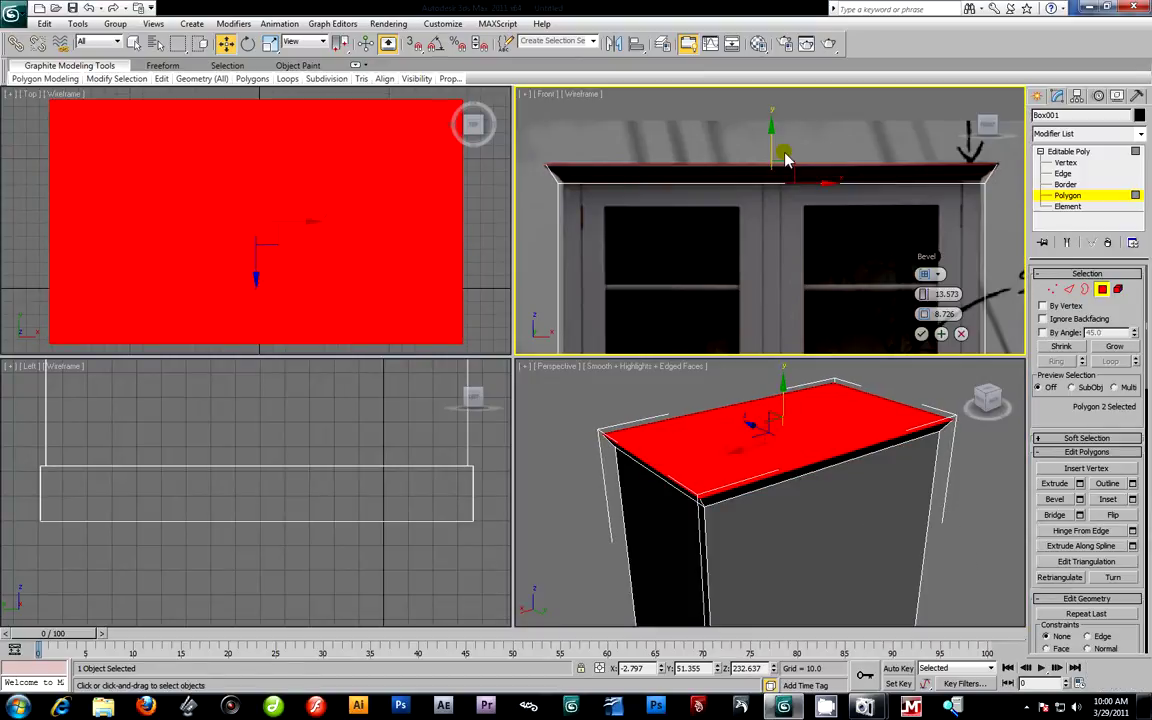
{"action": "scroll", "coordinate": [788, 165], "scroll_direction": "down", "scroll_amount": 3}
{"action": "scroll", "coordinate": [777, 216], "scroll_direction": "down", "scroll_amount": 2}
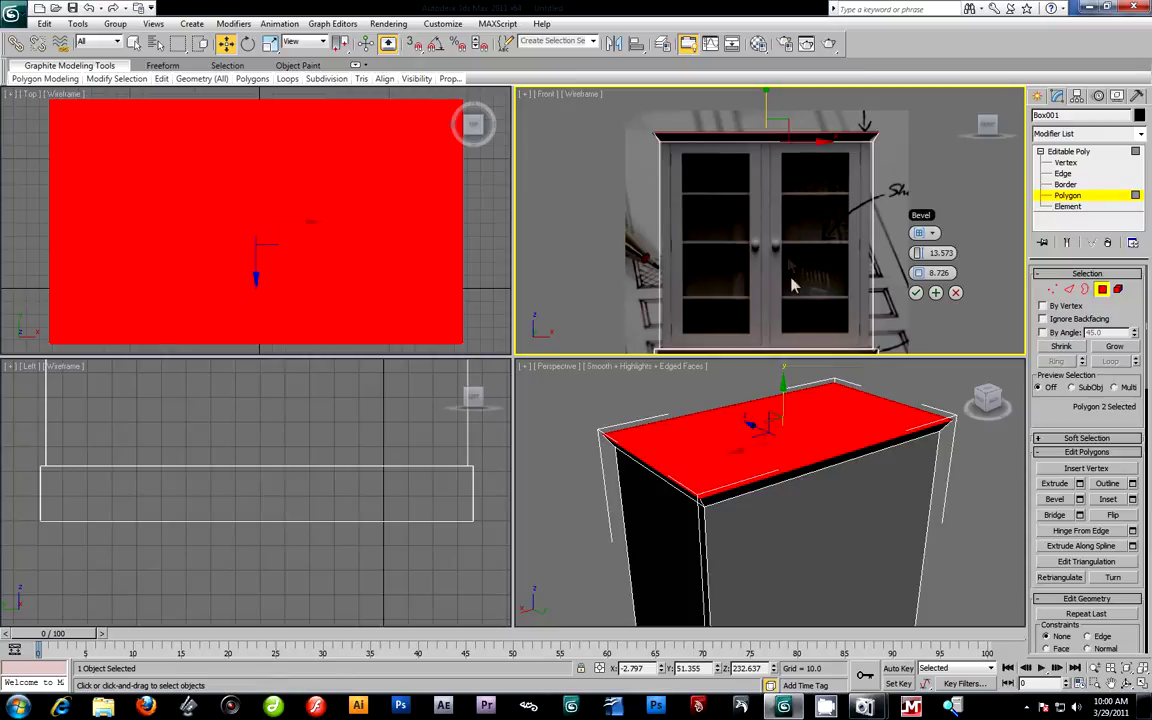
{"action": "left_click", "coordinate": [916, 293]}
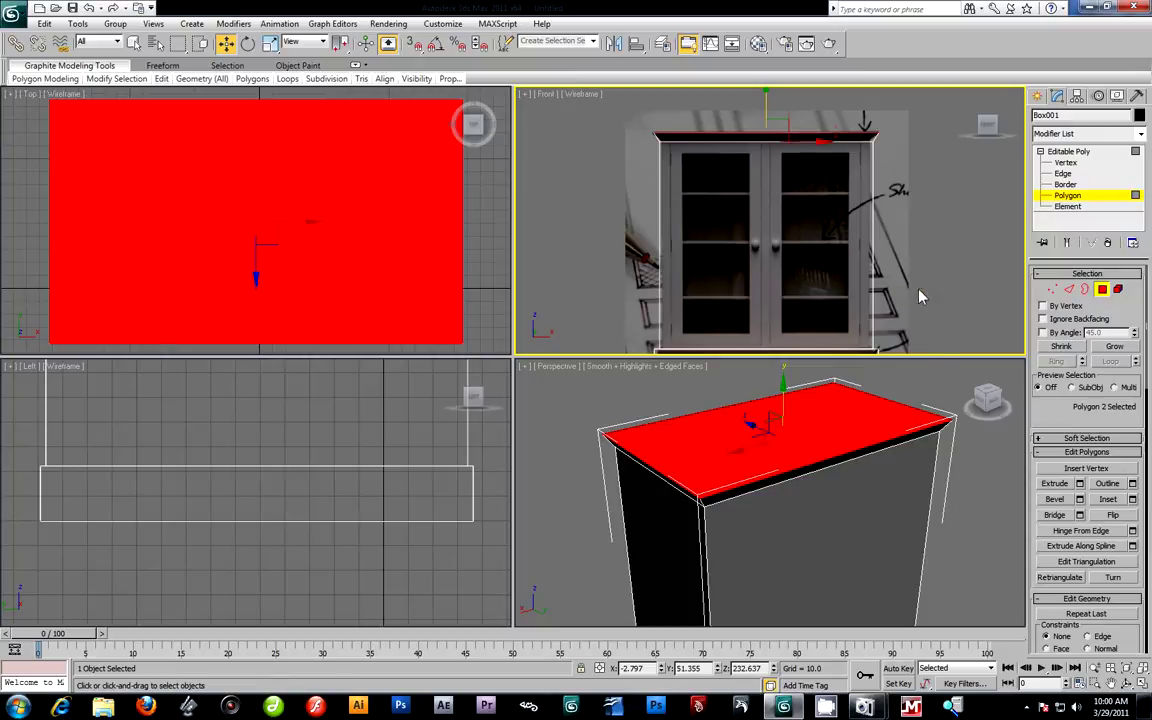
{"action": "left_click", "coordinate": [884, 504]}
Examine the cabinet's overall shape in perspective and compare its drawer and door areas with the front reference image.
{"action": "key", "text": "alt+w"}
{"action": "middle_click_drag", "start_coordinate": [812, 465], "coordinate": [640, 372], "text": "alt"}
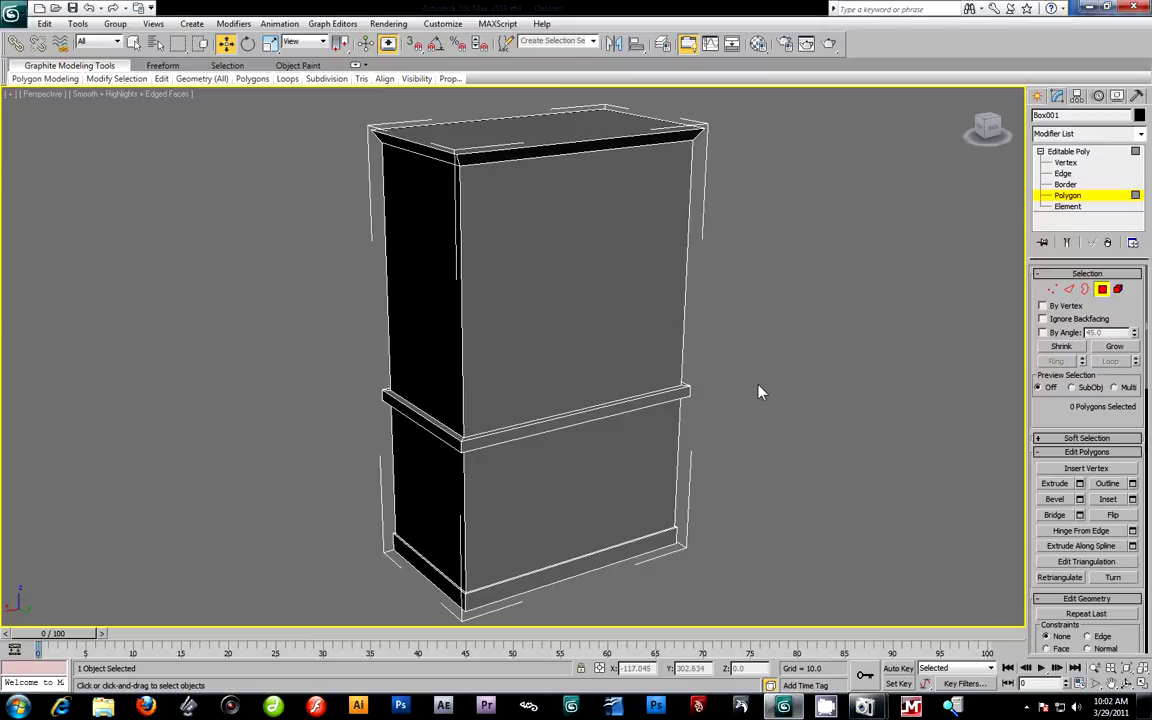
{"action": "key", "text": "alt+w"}
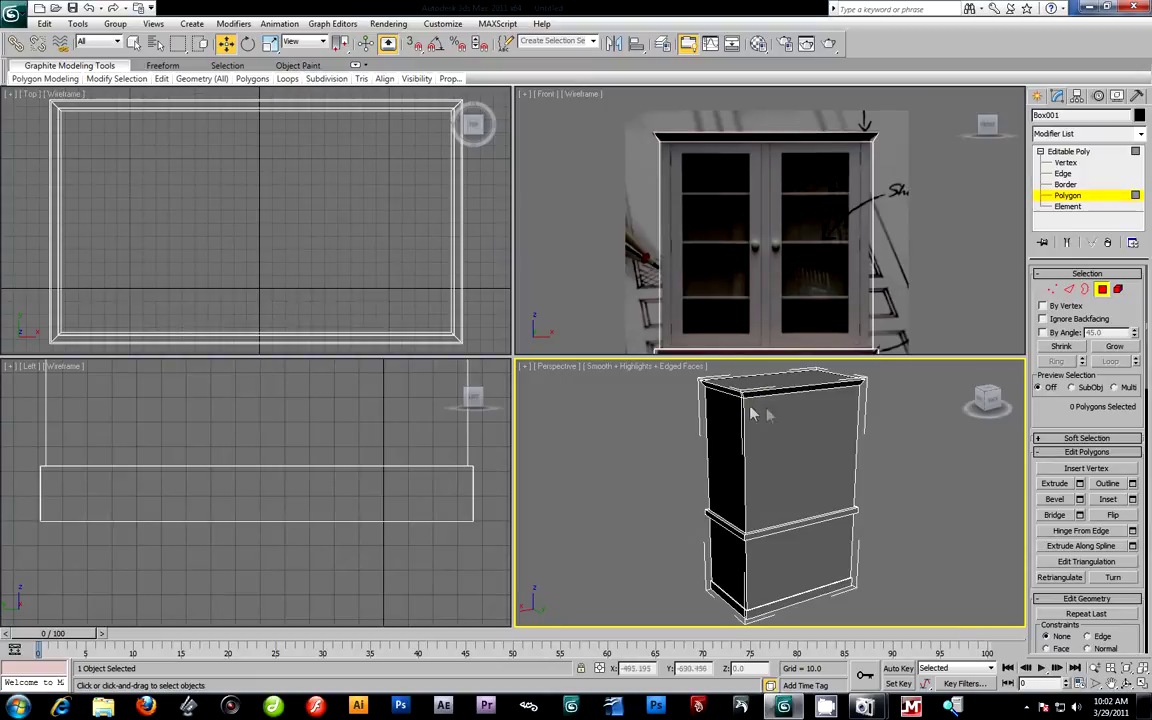
{"action": "scroll", "coordinate": [832, 253], "scroll_direction": "down", "scroll_amount": 3}
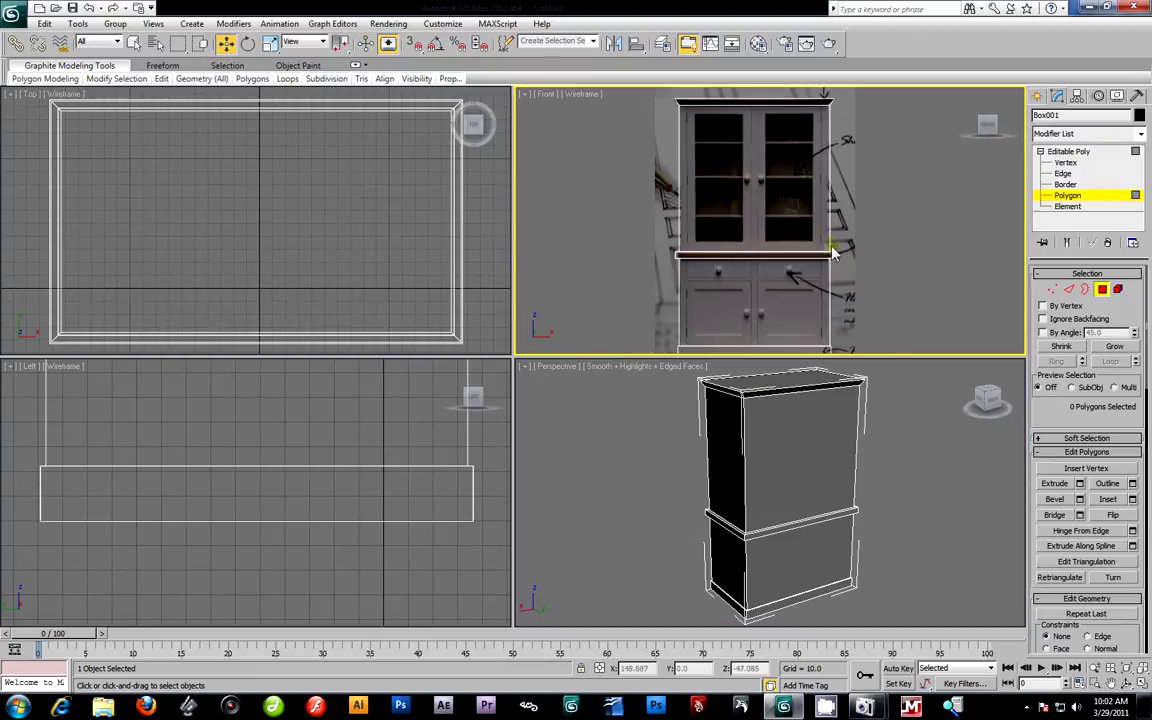
{"action": "key", "text": "alt+w"}
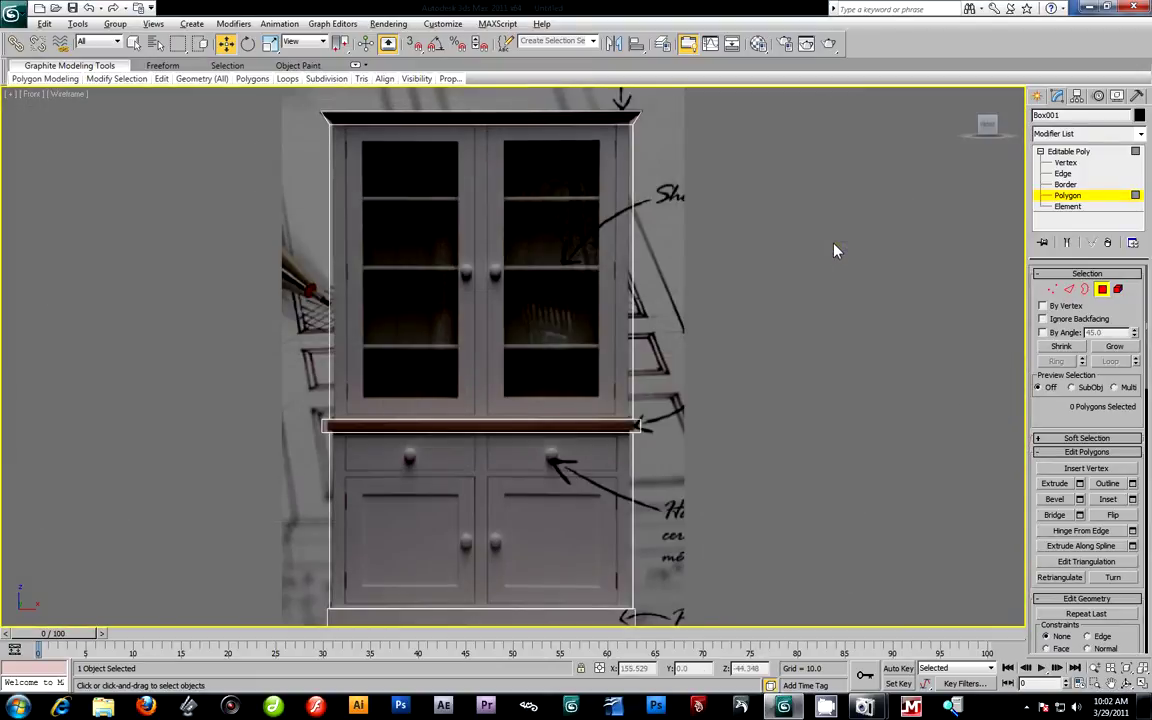
{"action": "scroll", "coordinate": [604, 386], "scroll_direction": "up", "scroll_amount": 3}
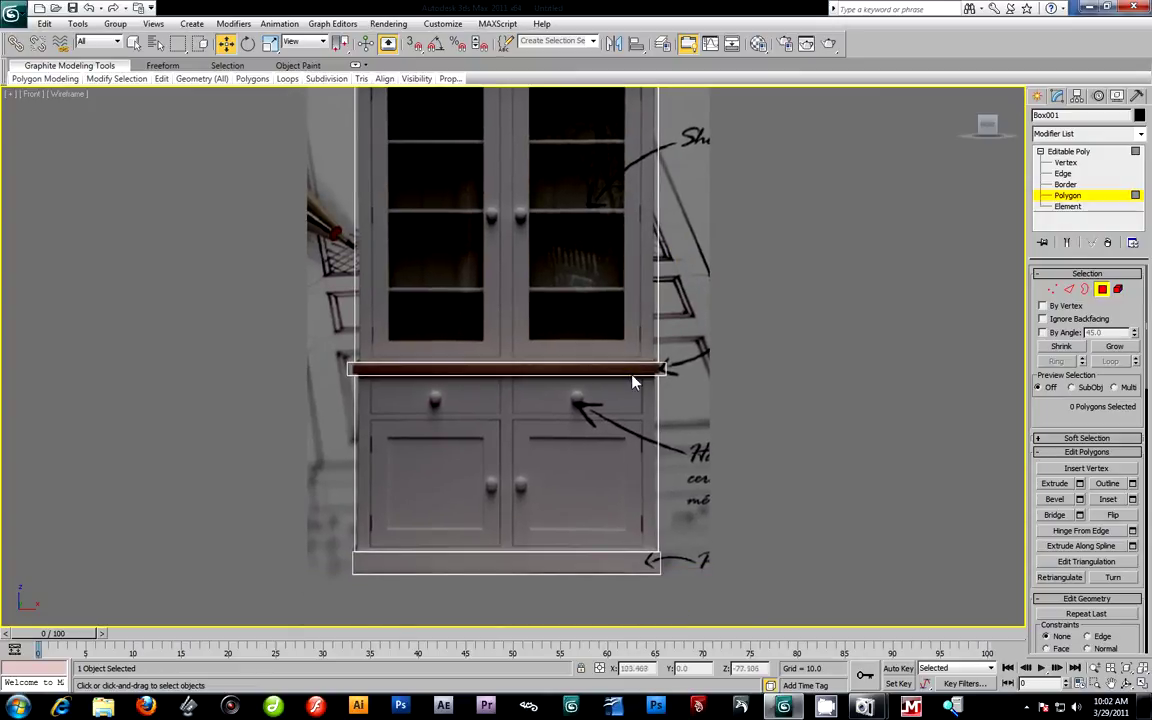
{"action": "middle_click_drag", "start_coordinate": [648, 384], "coordinate": [694, 321]}
{"action": "scroll", "coordinate": [697, 323], "scroll_direction": "up", "scroll_amount": 2}
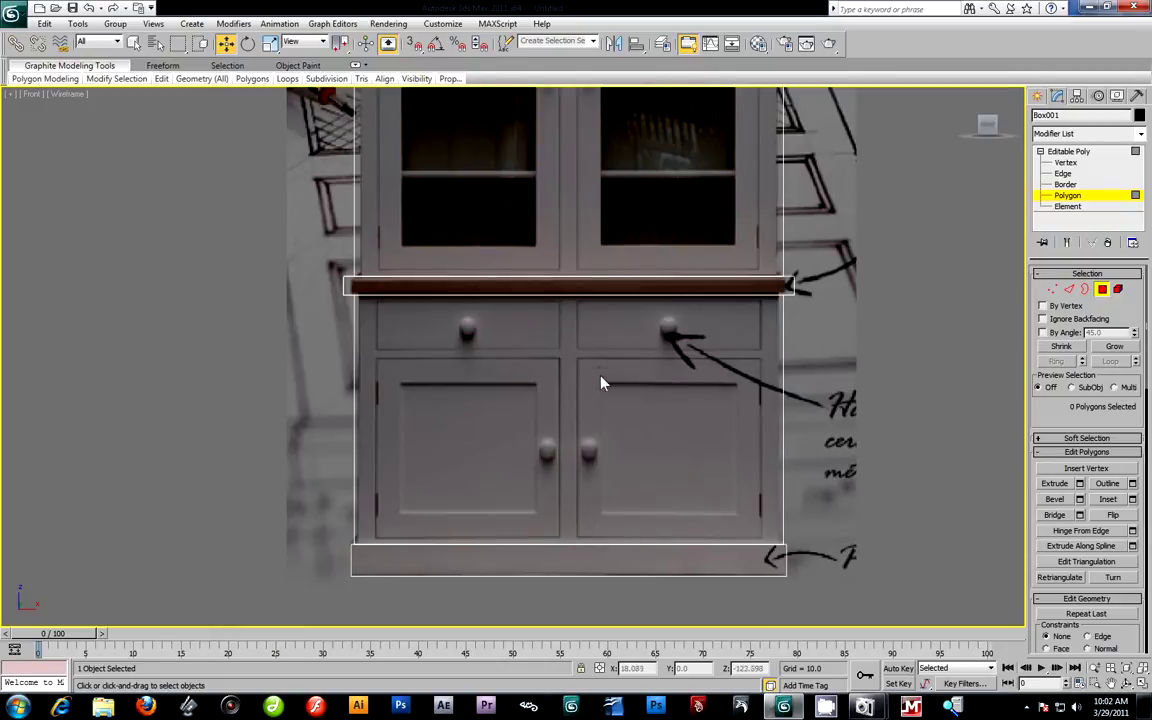
{"action": "key", "text": "alt+w"}
{"action": "right_click", "coordinate": [905, 545]}
{"action": "key", "text": "alt+w"}
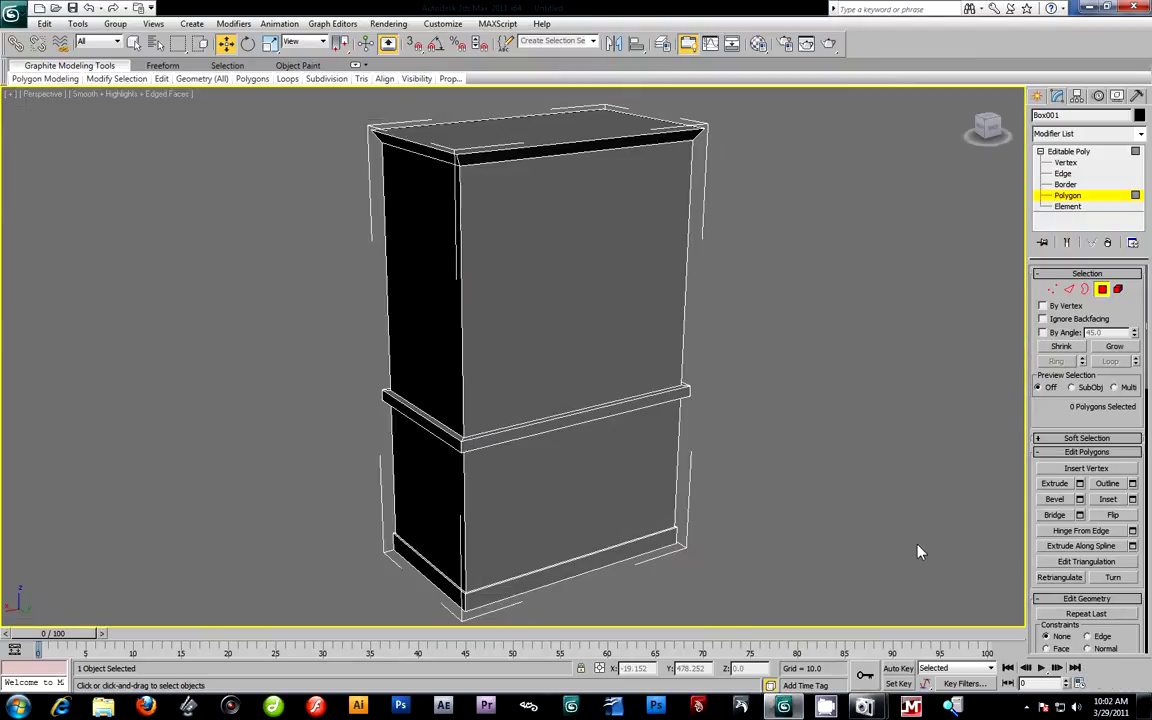
{"action": "mouse_move", "coordinate": [590, 474]}
{"action": "middle_mouse_down", "text": "alt"}
{"action": "mouse_move", "coordinate": [609, 450]}
{"action": "mouse_move", "coordinate": [591, 465]}
{"action": "middle_mouse_up", "text": "alt"}
{"action": "scroll", "coordinate": [790, 411], "scroll_direction": "up", "scroll_amount": 2}
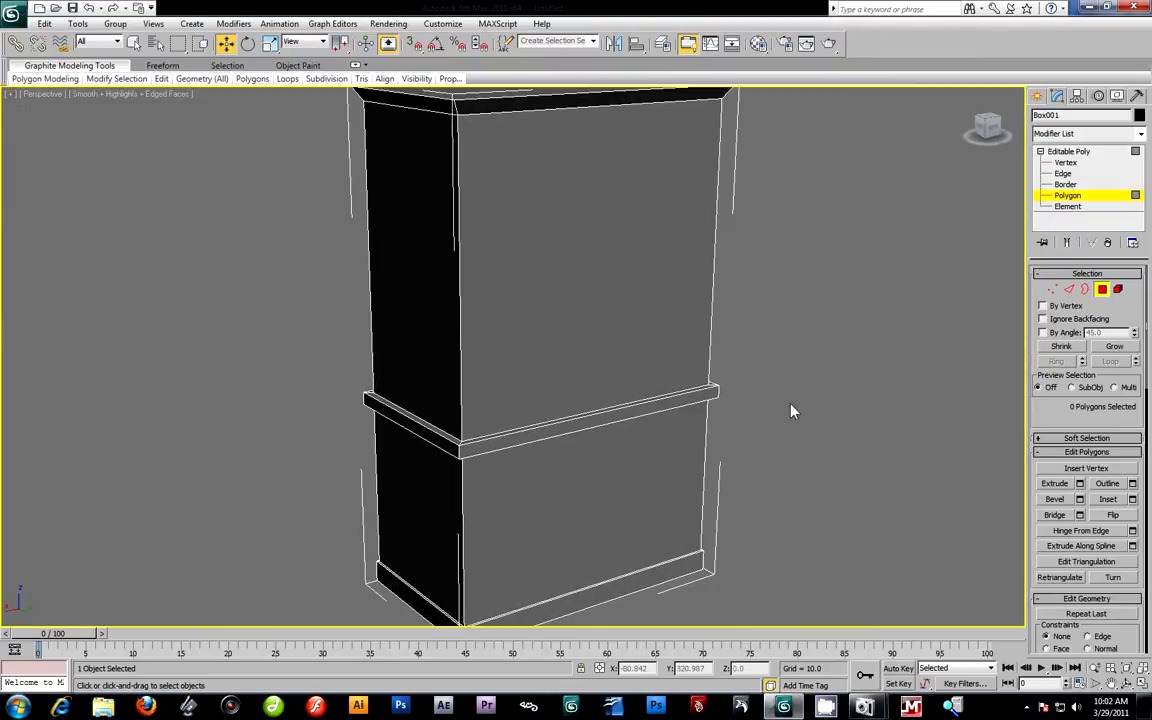
Select the full edge loop along the outer upper rim of the cabinet's base plinth.
{"action": "middle_click_drag", "start_coordinate": [829, 463], "coordinate": [689, 437], "text": "alt"}
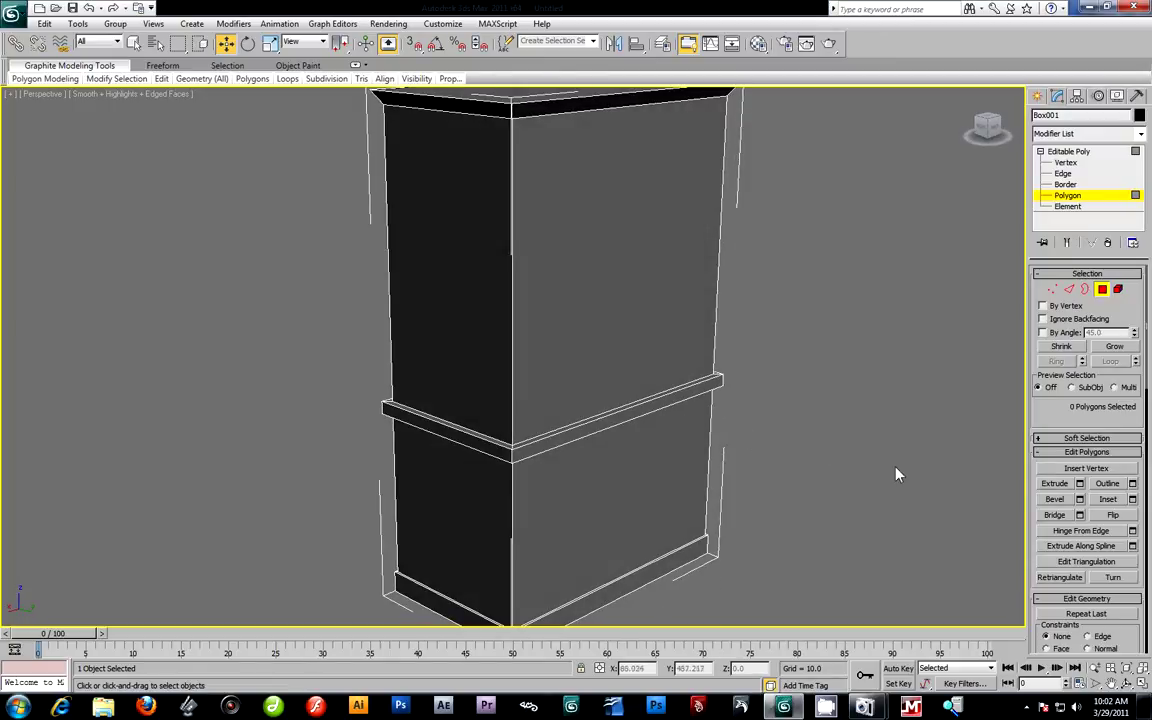
{"action": "middle_click_drag", "start_coordinate": [801, 461], "coordinate": [859, 332], "text": "alt"}
{"action": "scroll", "coordinate": [843, 301], "scroll_direction": "up", "scroll_amount": 4}
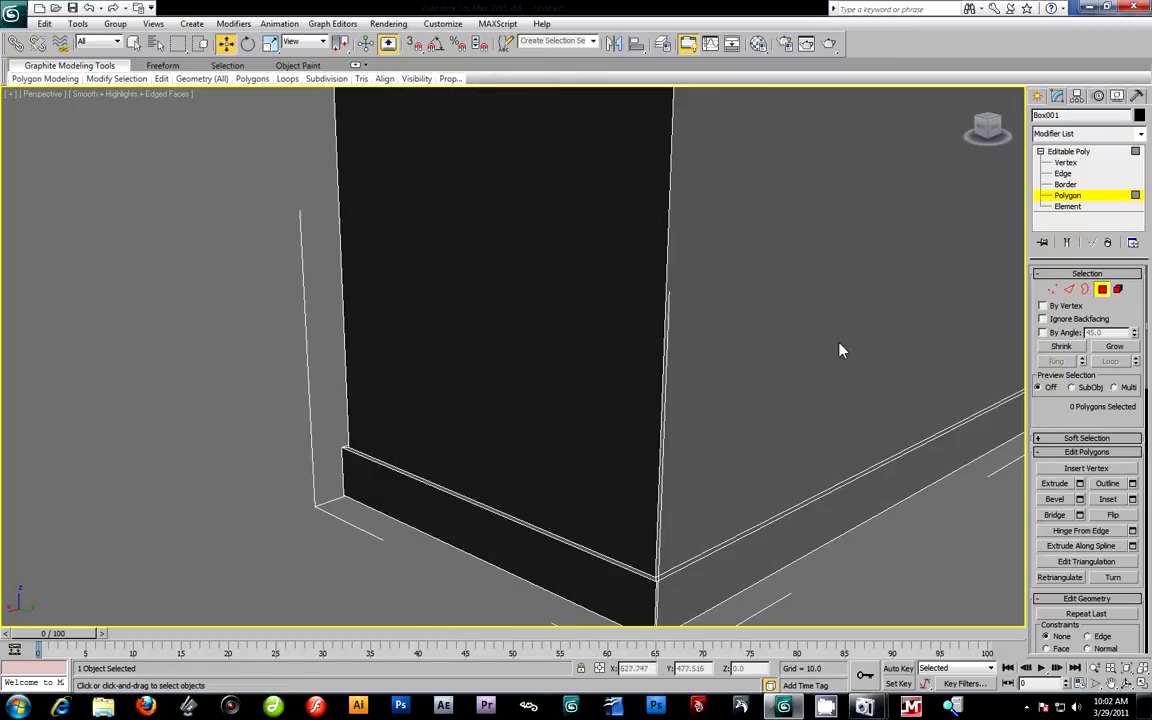
{"action": "middle_click_drag", "start_coordinate": [821, 477], "coordinate": [764, 514], "text": "alt"}
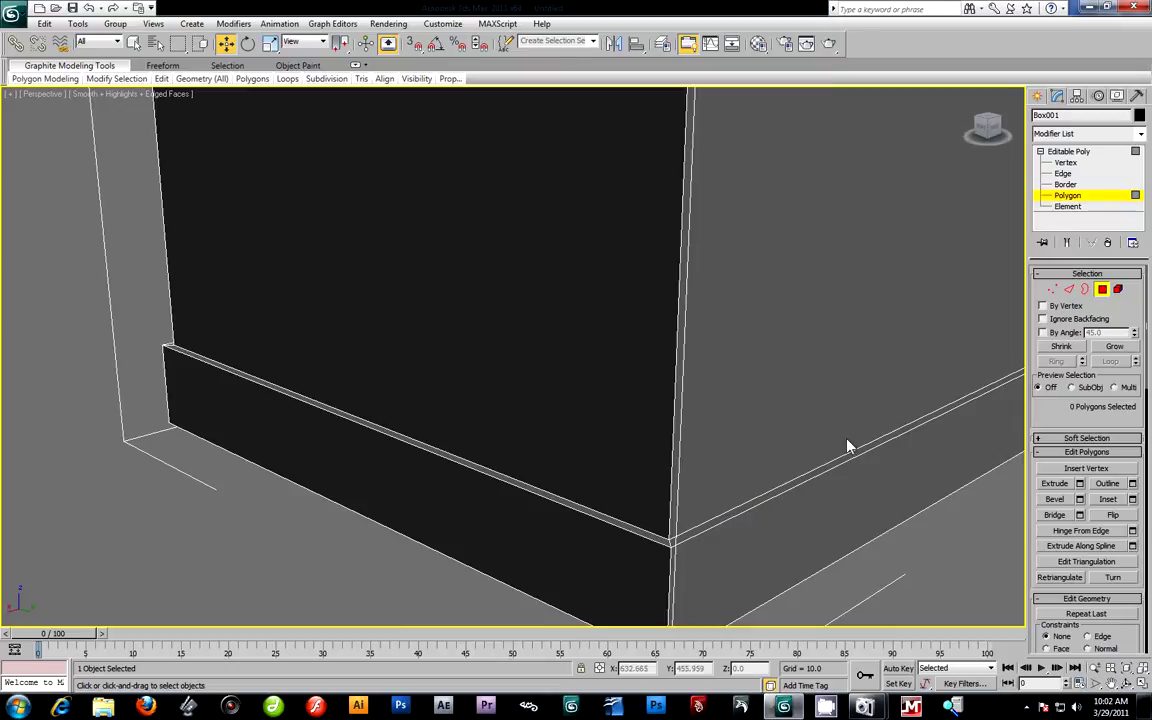
{"action": "left_click", "coordinate": [1062, 174]}
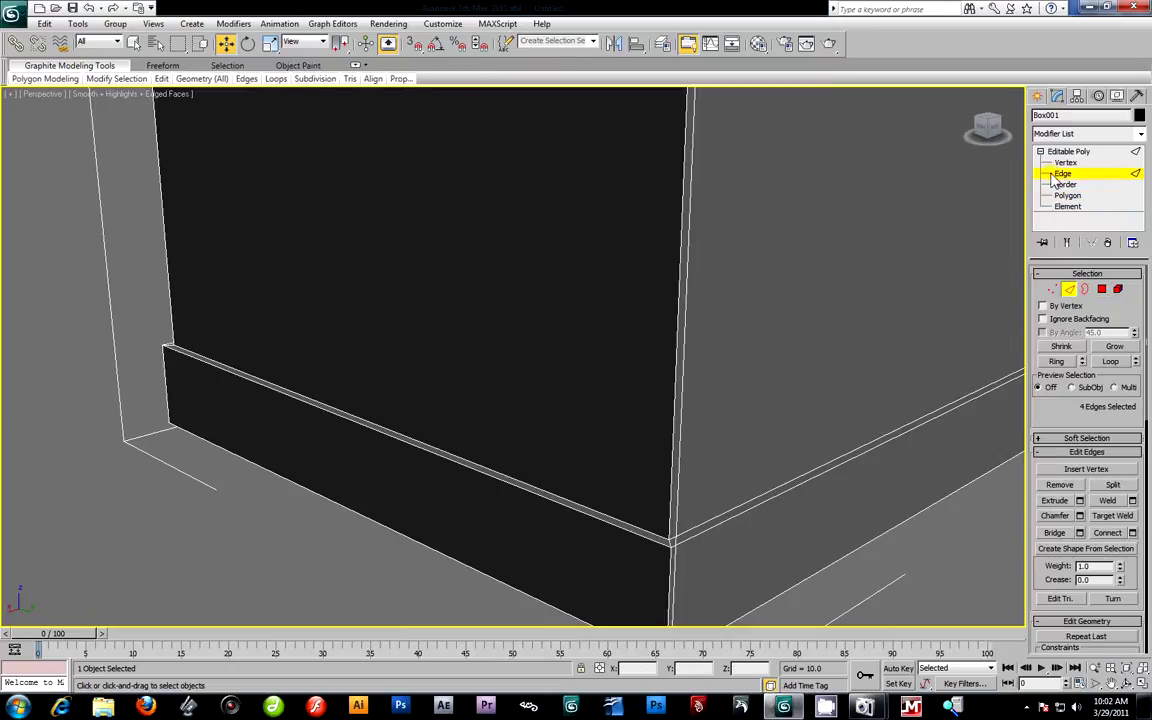
{"action": "left_click", "coordinate": [798, 494]}
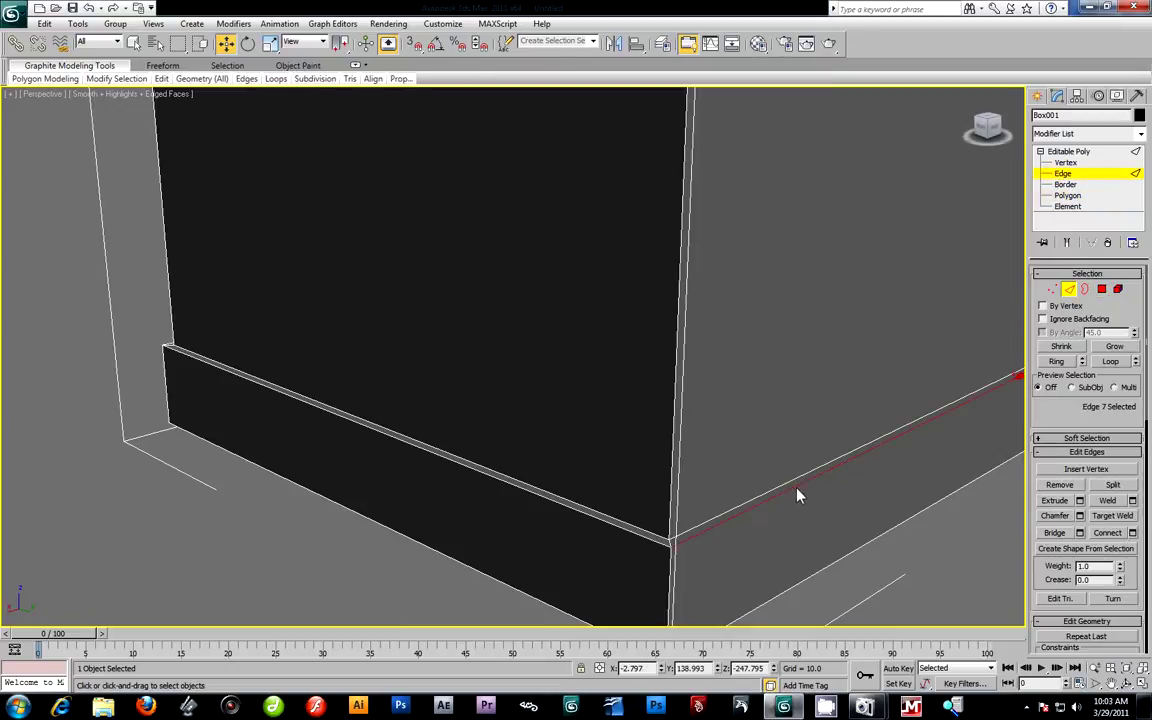
{"action": "left_click", "coordinate": [1110, 361]}
{"action": "middle_click_drag", "start_coordinate": [702, 434], "coordinate": [777, 427], "text": "alt"}
Chamfer the selected plinth edge loop with an amount of 1.346 and 5 segments.
{"action": "left_click", "coordinate": [1094, 668]}
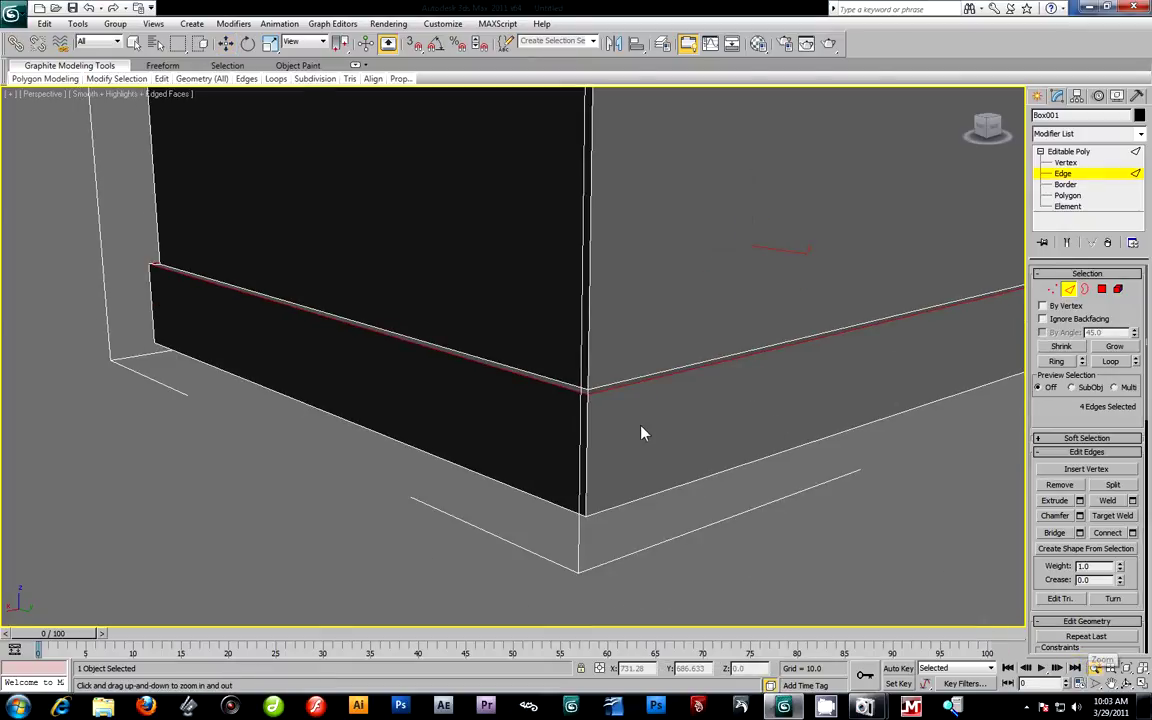
{"action": "scroll", "coordinate": [650, 419], "scroll_direction": "up", "scroll_amount": 4}
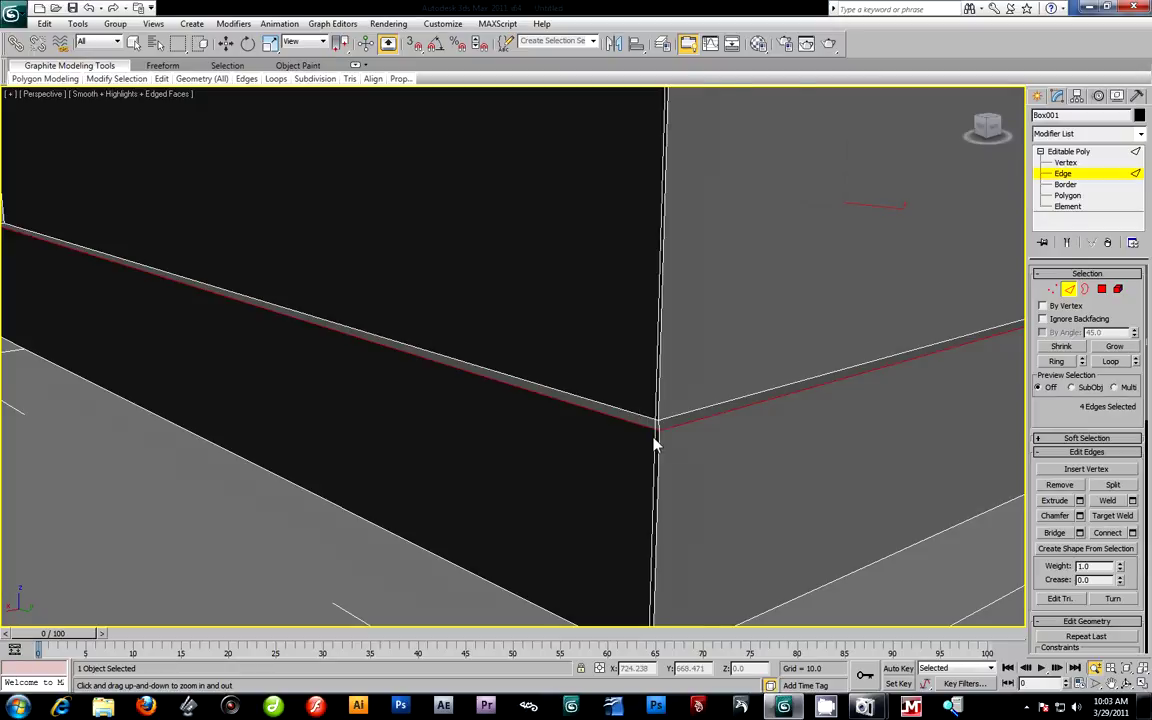
{"action": "scroll", "coordinate": [653, 442], "scroll_direction": "up", "scroll_amount": 3}
{"action": "scroll", "coordinate": [703, 463], "scroll_direction": "up", "scroll_amount": 1}
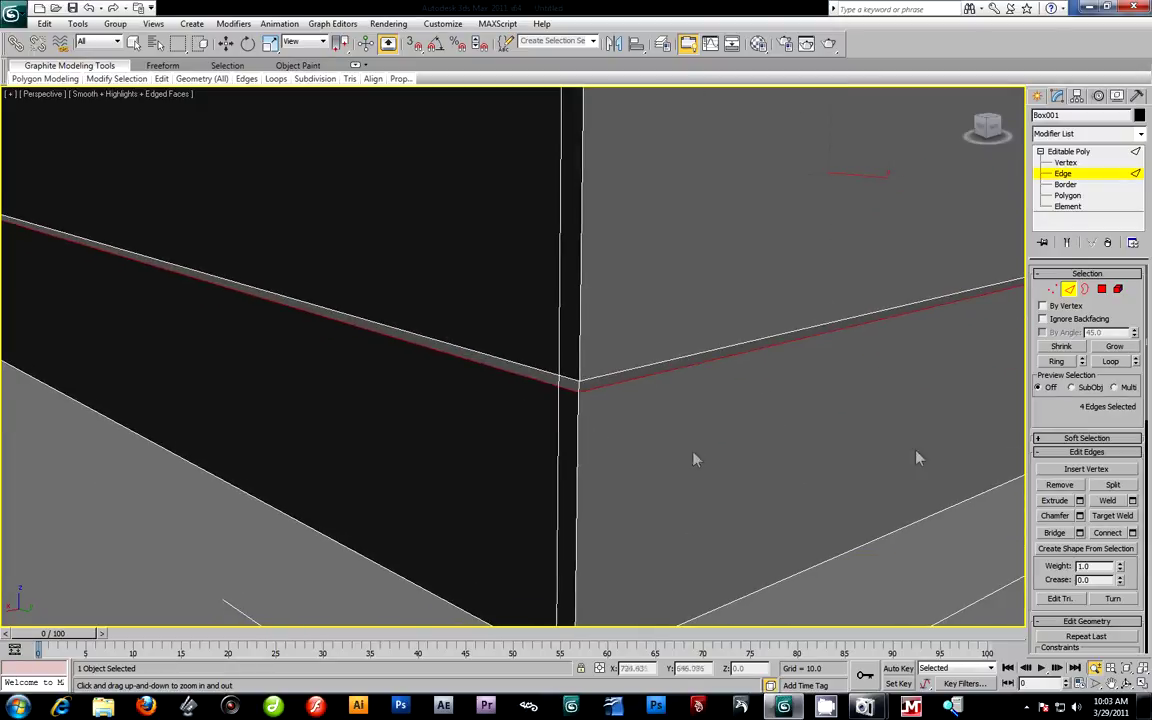
{"action": "left_click", "coordinate": [1080, 516]}
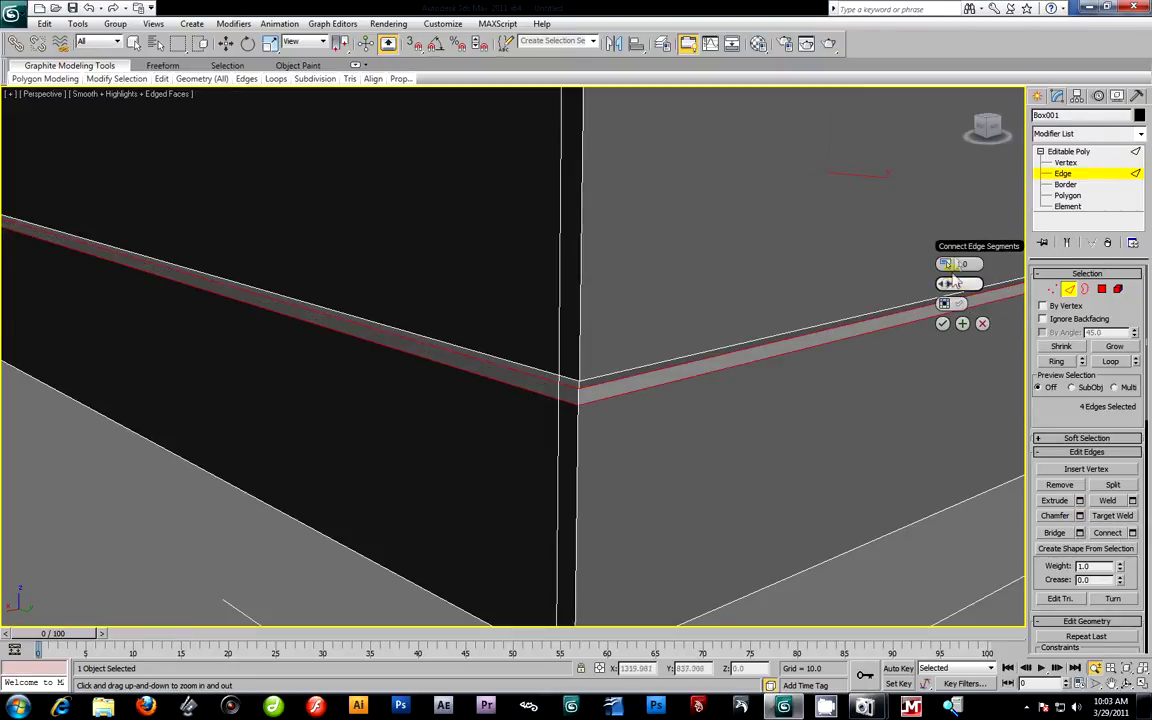
{"action": "left_click_drag", "start_coordinate": [956, 251], "coordinate": [812, 220]}
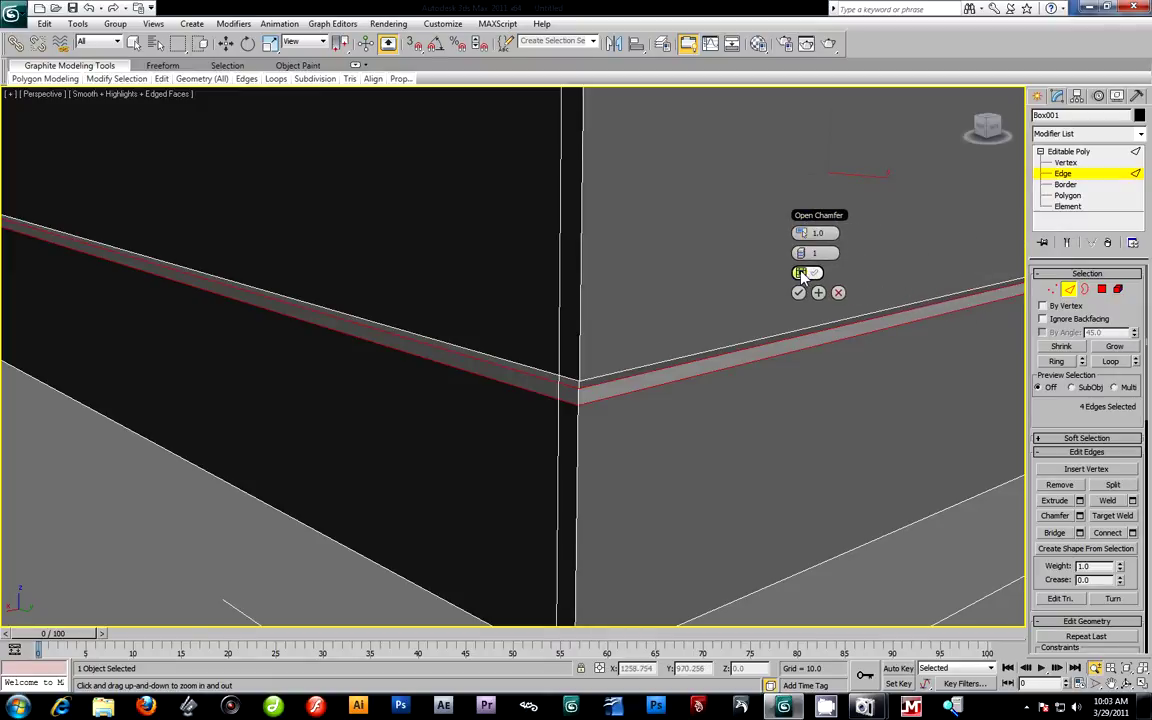
{"action": "left_click_drag", "start_coordinate": [801, 254], "coordinate": [807, 256]}
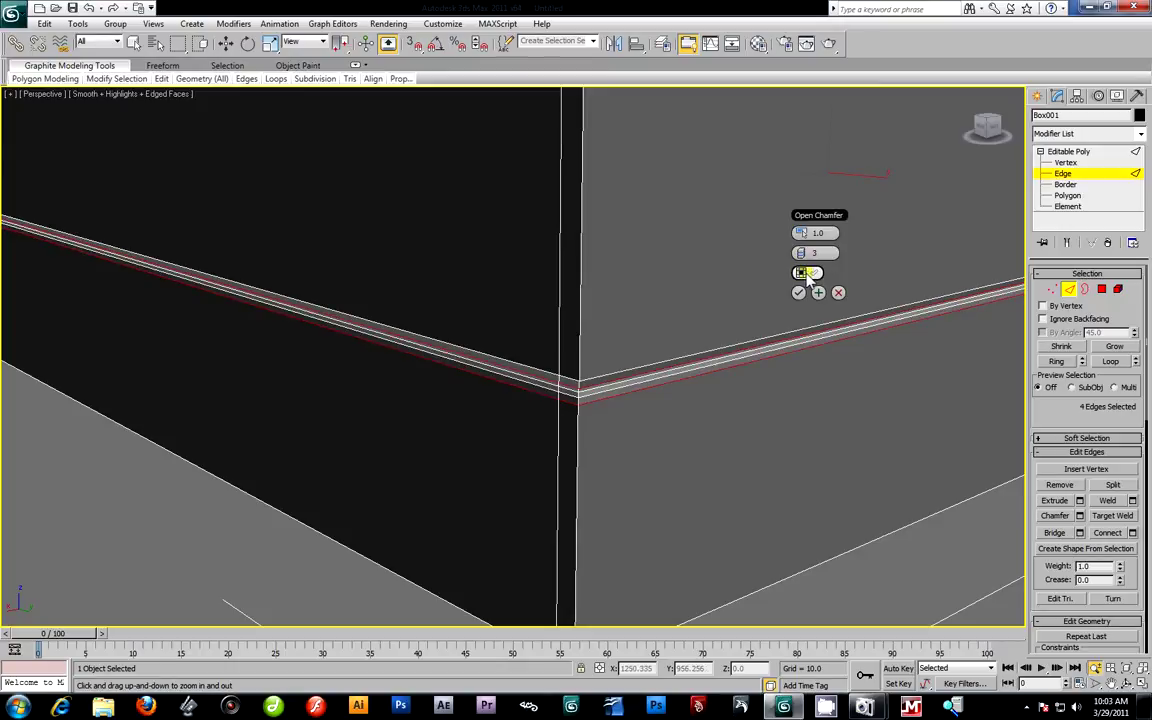
{"action": "left_click_drag", "start_coordinate": [805, 237], "coordinate": [810, 257]}
{"action": "middle_click_drag", "start_coordinate": [719, 457], "coordinate": [676, 434], "text": "alt"}
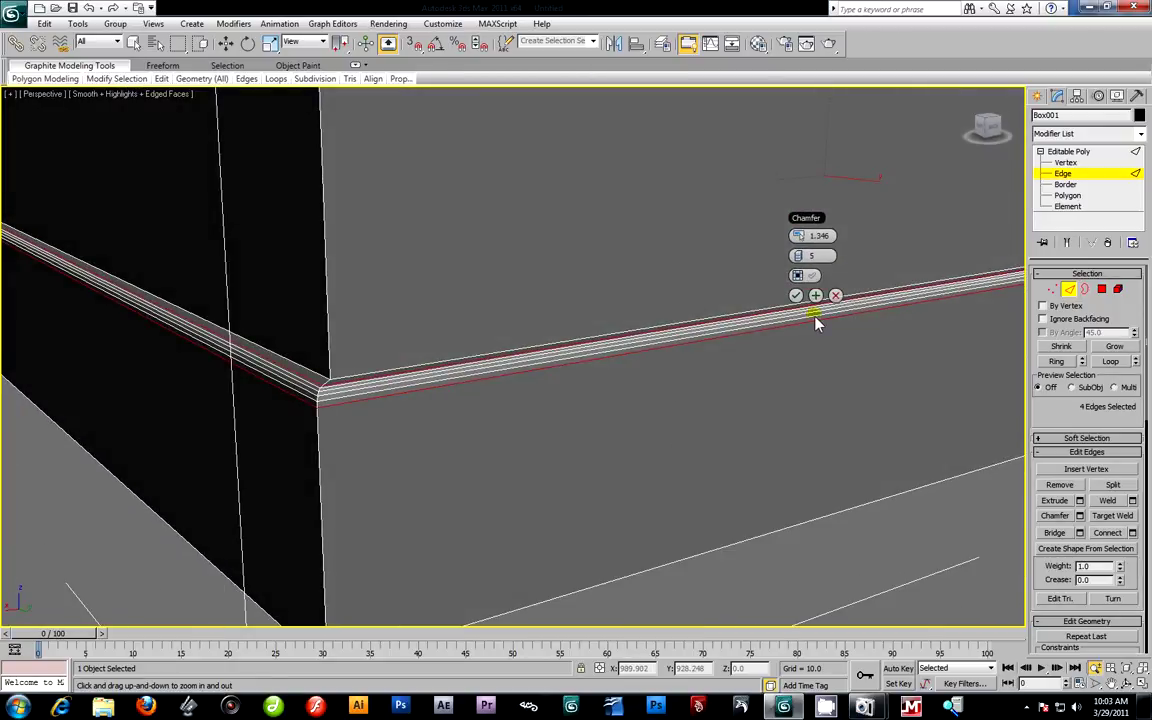
{"action": "left_click", "coordinate": [796, 295]}
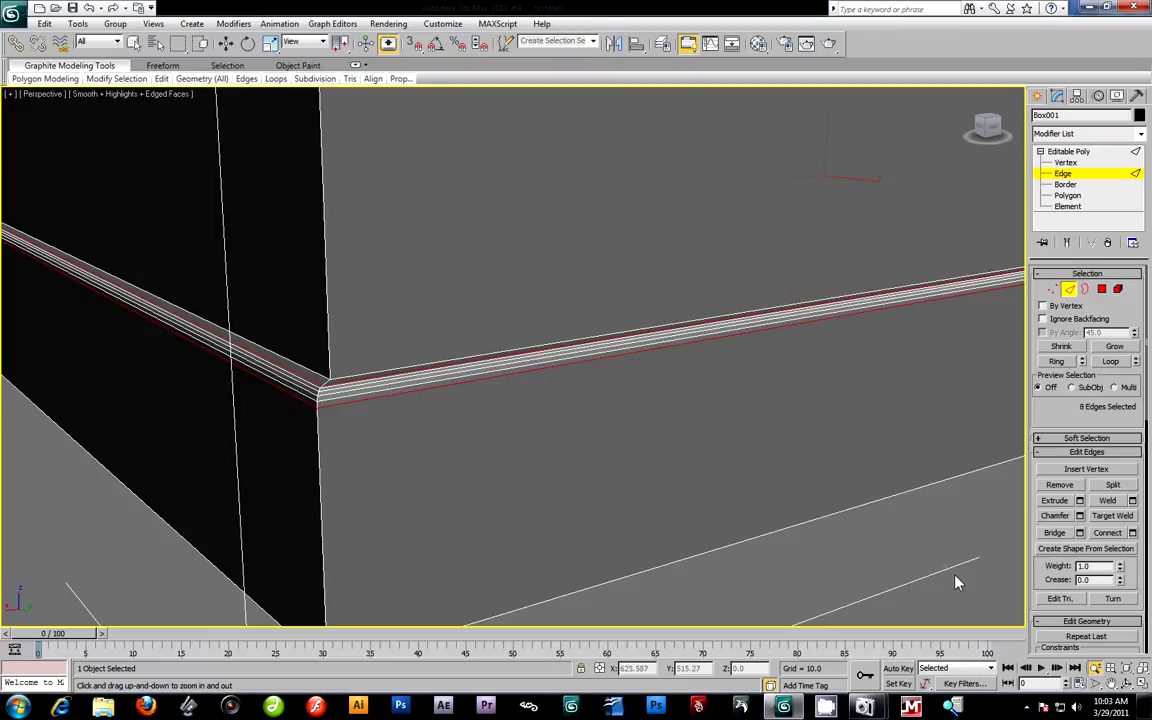
Inspect the chamfered plinth corner up close and deselect its edges.
{"action": "scroll", "coordinate": [835, 517], "scroll_direction": "down", "scroll_amount": 4}
{"action": "left_click", "coordinate": [226, 43]}
{"action": "scroll", "coordinate": [520, 366], "scroll_direction": "up", "scroll_amount": 2}
{"action": "scroll", "coordinate": [519, 365], "scroll_direction": "up", "scroll_amount": 2}
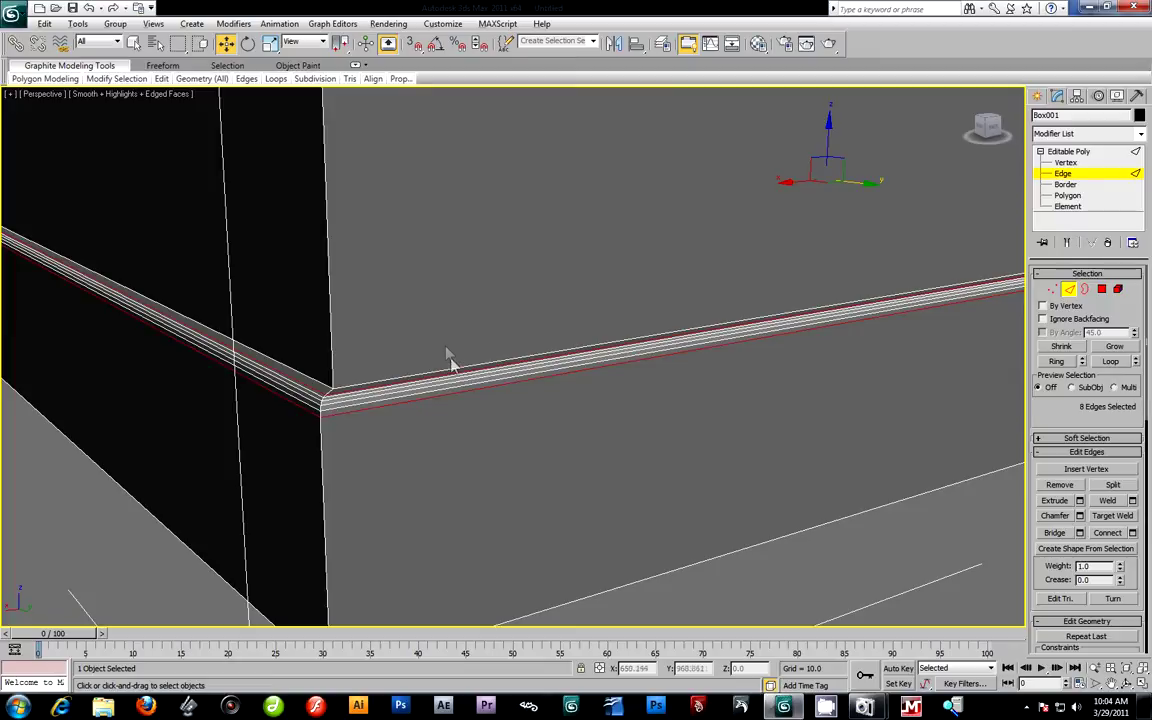
{"action": "scroll", "coordinate": [452, 365], "scroll_direction": "up", "scroll_amount": 3}
{"action": "scroll", "coordinate": [465, 346], "scroll_direction": "down", "scroll_amount": 4}
{"action": "left_click", "coordinate": [336, 535]}
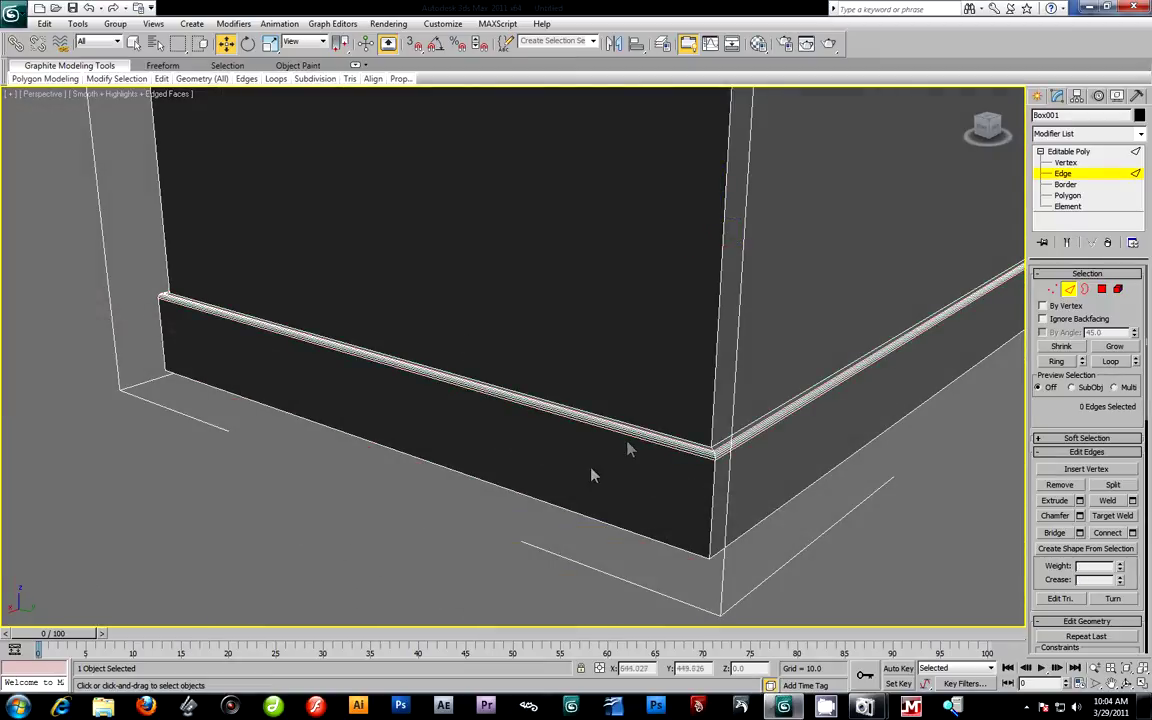
Select the complete upper and lower outer edge loops of the countertop slab.
{"action": "scroll", "coordinate": [608, 456], "scroll_direction": "down", "scroll_amount": 2}
{"action": "mouse_move", "coordinate": [611, 454]}
{"action": "middle_mouse_down", "text": "alt"}
{"action": "mouse_move", "coordinate": [596, 335]}
{"action": "mouse_move", "coordinate": [597, 504]}
{"action": "middle_mouse_up", "text": "alt"}
{"action": "mouse_move", "coordinate": [652, 250]}
{"action": "middle_mouse_down"}
{"action": "mouse_move", "coordinate": [635, 319]}
{"action": "mouse_move", "coordinate": [638, 378]}
{"action": "mouse_move", "coordinate": [661, 392]}
{"action": "mouse_move", "coordinate": [668, 361]}
{"action": "mouse_move", "coordinate": [667, 385]}
{"action": "mouse_move", "coordinate": [763, 376]}
{"action": "middle_mouse_up"}
{"action": "scroll", "coordinate": [638, 374], "scroll_direction": "up", "scroll_amount": 3}
{"action": "scroll", "coordinate": [700, 379], "scroll_direction": "down", "scroll_amount": 2}
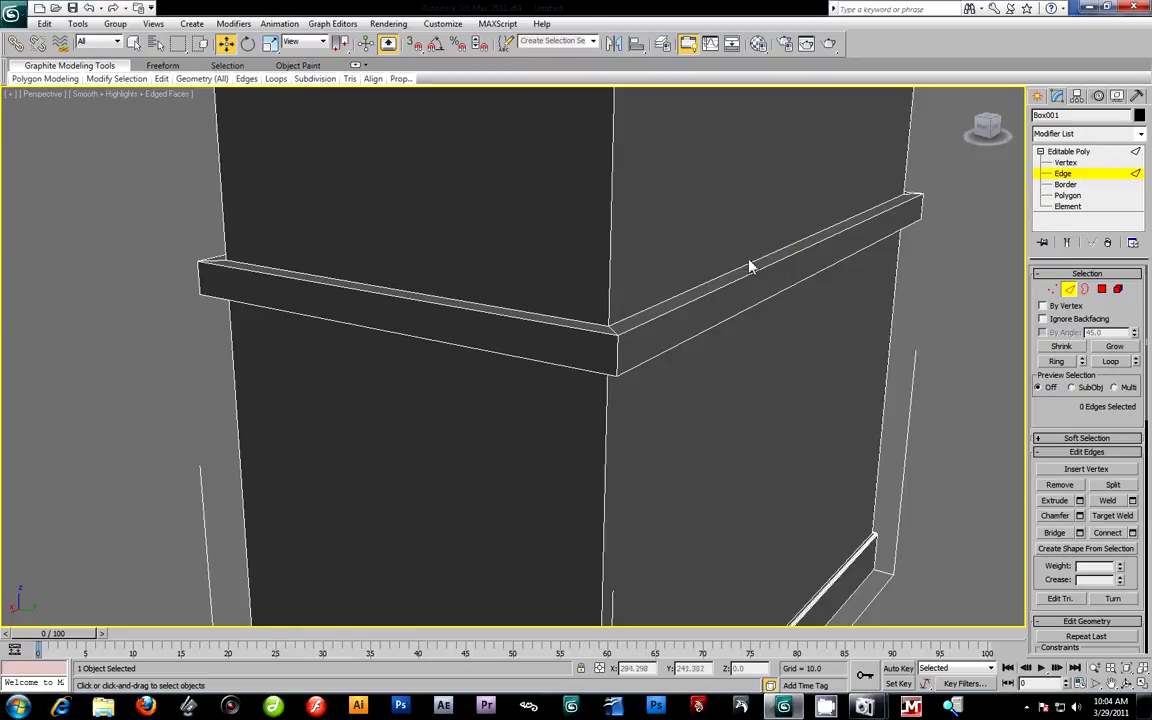
{"action": "left_click", "coordinate": [739, 285]}
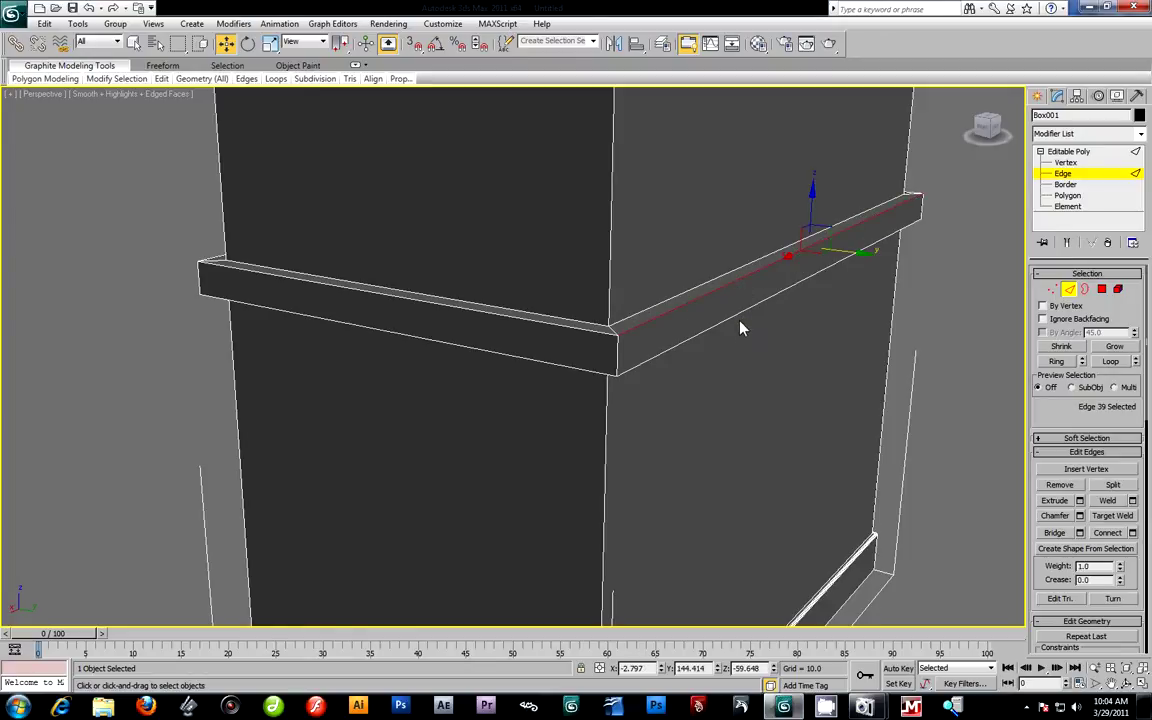
{"action": "left_click", "coordinate": [740, 322], "text": "ctrl"}
{"action": "middle_click_drag", "start_coordinate": [746, 368], "coordinate": [887, 555], "text": "alt"}
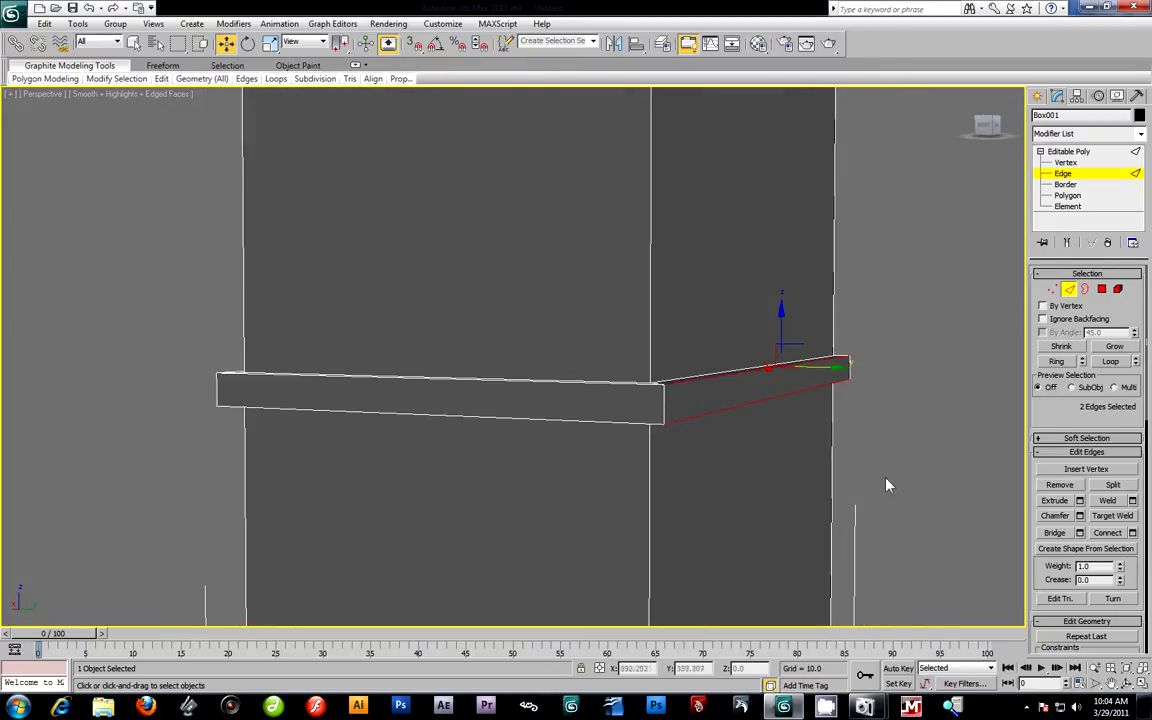
{"action": "left_click", "coordinate": [1095, 668]}
{"action": "left_click_drag", "start_coordinate": [748, 440], "coordinate": [728, 422]}
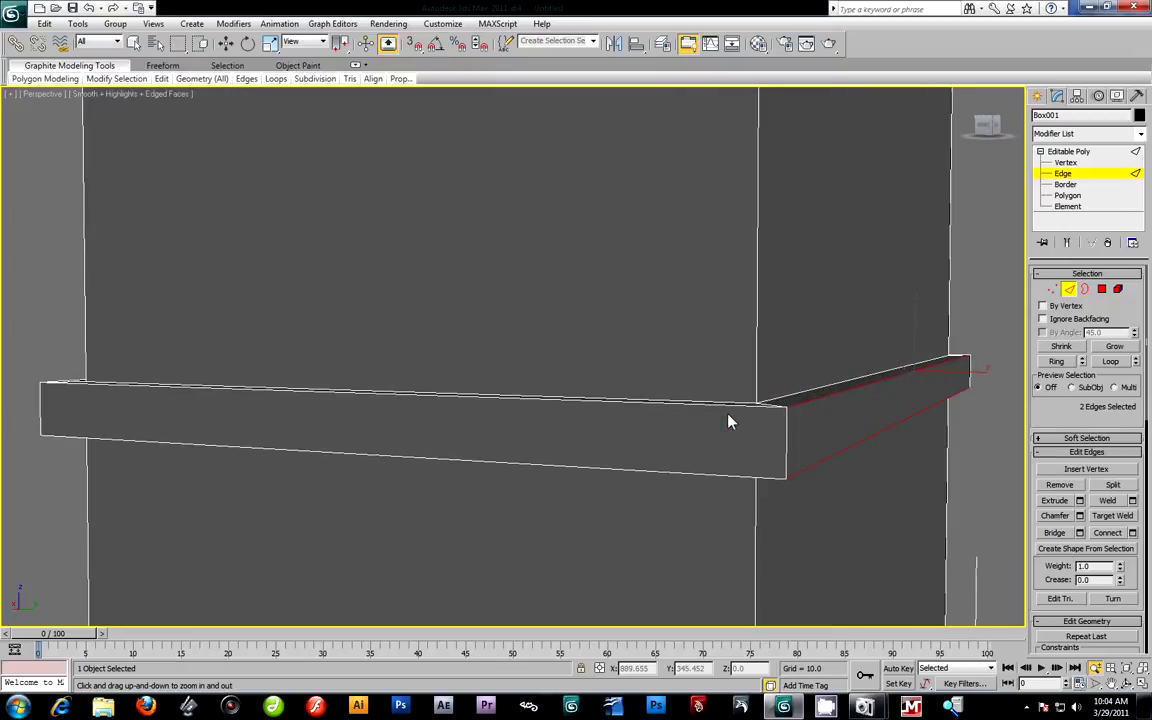
{"action": "middle_click_drag", "start_coordinate": [867, 393], "coordinate": [857, 401], "text": "alt"}
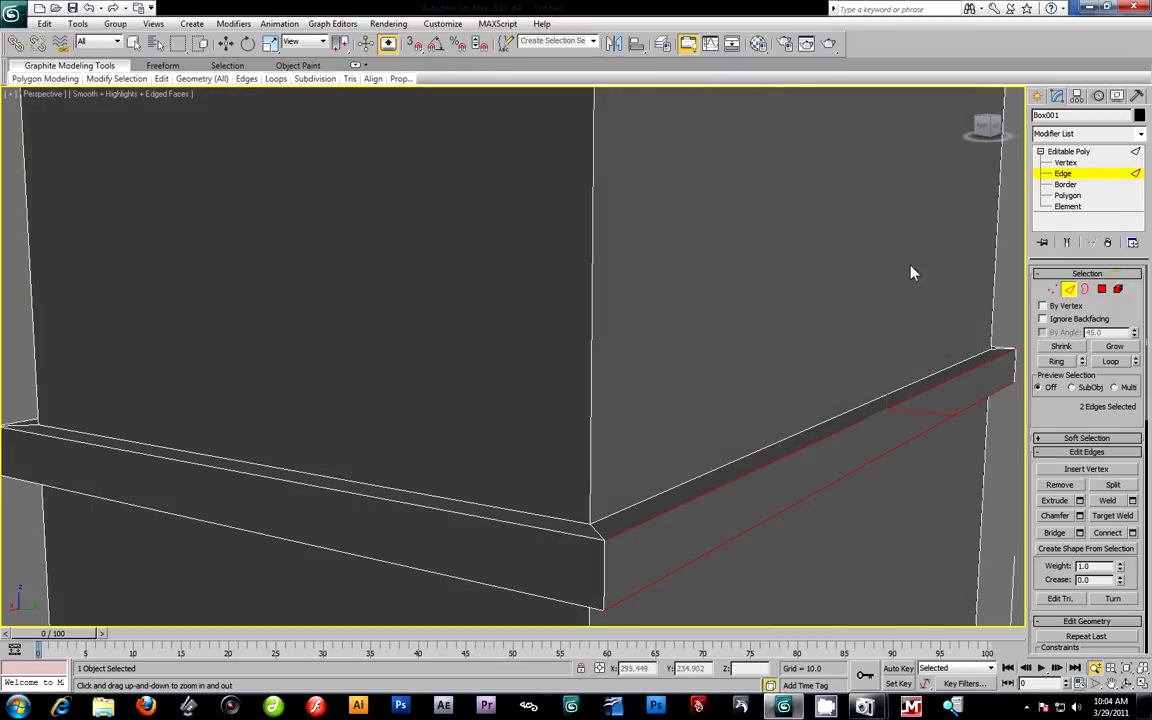
{"action": "left_click", "coordinate": [1112, 364]}
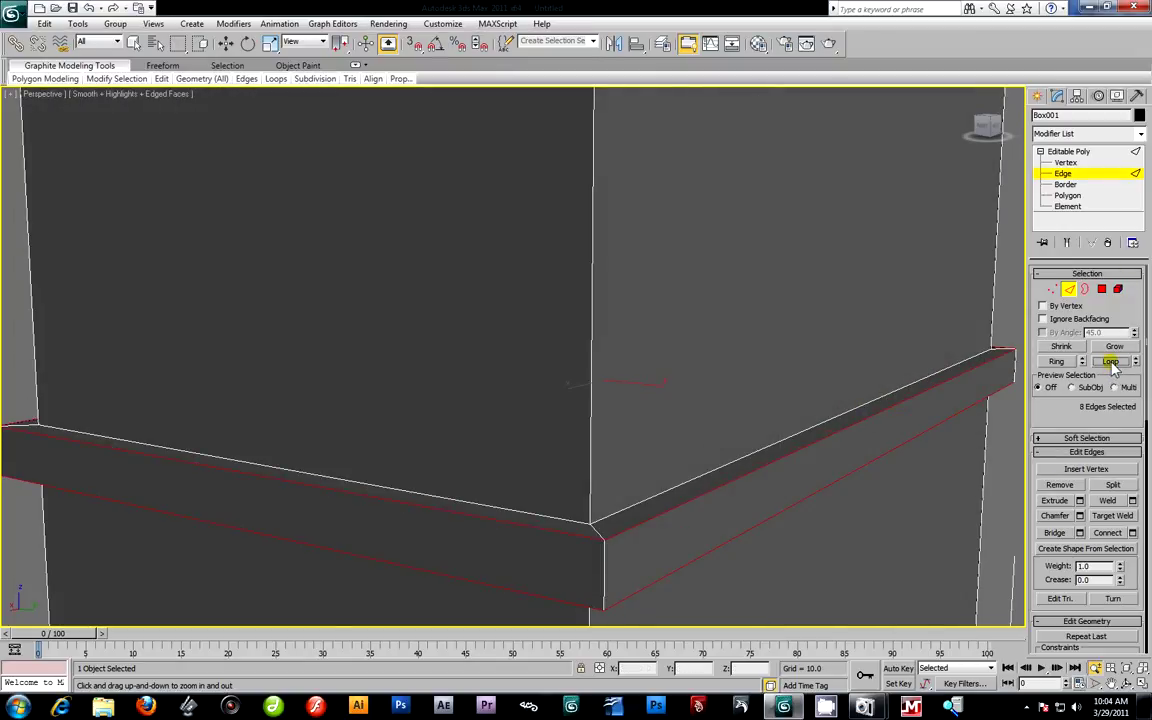
Chamfer both countertop edge loops with an amount of 1.346 and 5 segments, and deselect them.
{"action": "left_click", "coordinate": [1080, 515]}
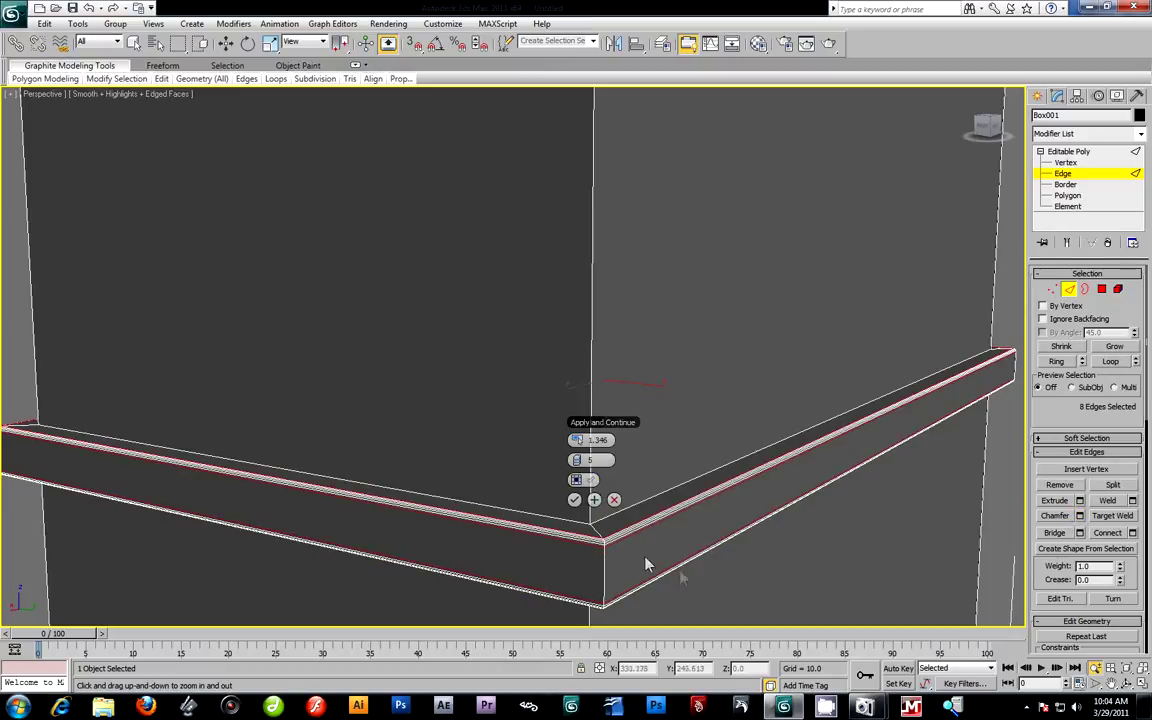
{"action": "middle_click_drag", "start_coordinate": [701, 547], "coordinate": [842, 347], "text": "alt"}
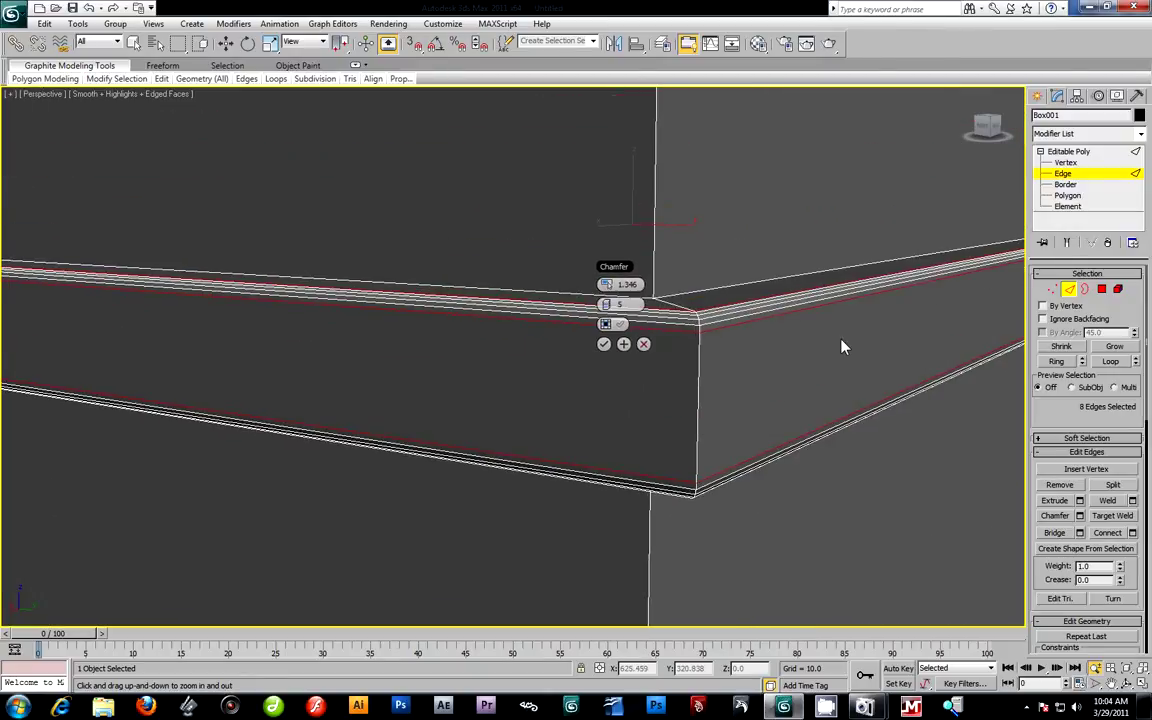
{"action": "left_click", "coordinate": [604, 344]}
{"action": "scroll", "coordinate": [772, 385], "scroll_direction": "down", "scroll_amount": 5}
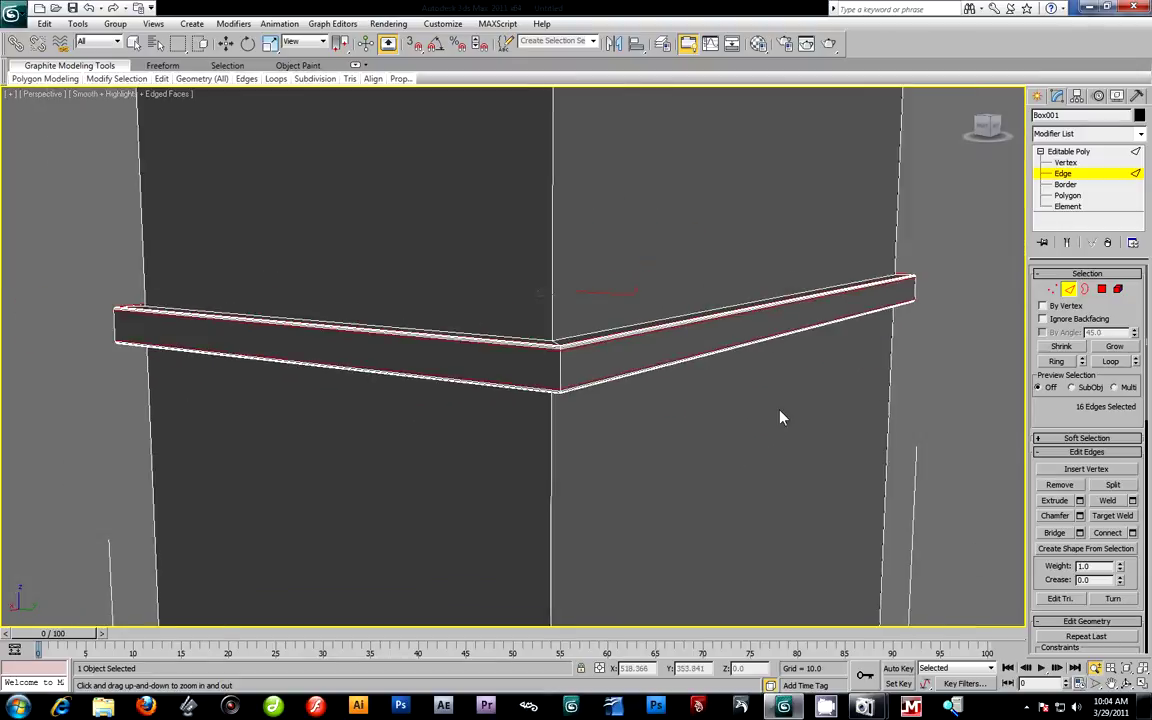
{"action": "scroll", "coordinate": [784, 433], "scroll_direction": "down", "scroll_amount": 3}
{"action": "middle_click_drag", "start_coordinate": [766, 406], "coordinate": [649, 280], "text": "alt"}
{"action": "left_click", "coordinate": [226, 43]}
{"action": "left_click", "coordinate": [828, 325]}
Examine the cabinet's lower body in the four-viewport layout against the drawers and doors in the front reference image.
{"action": "middle_click_drag", "start_coordinate": [812, 331], "coordinate": [733, 334], "text": "alt"}
{"action": "key", "text": "alt+w"}
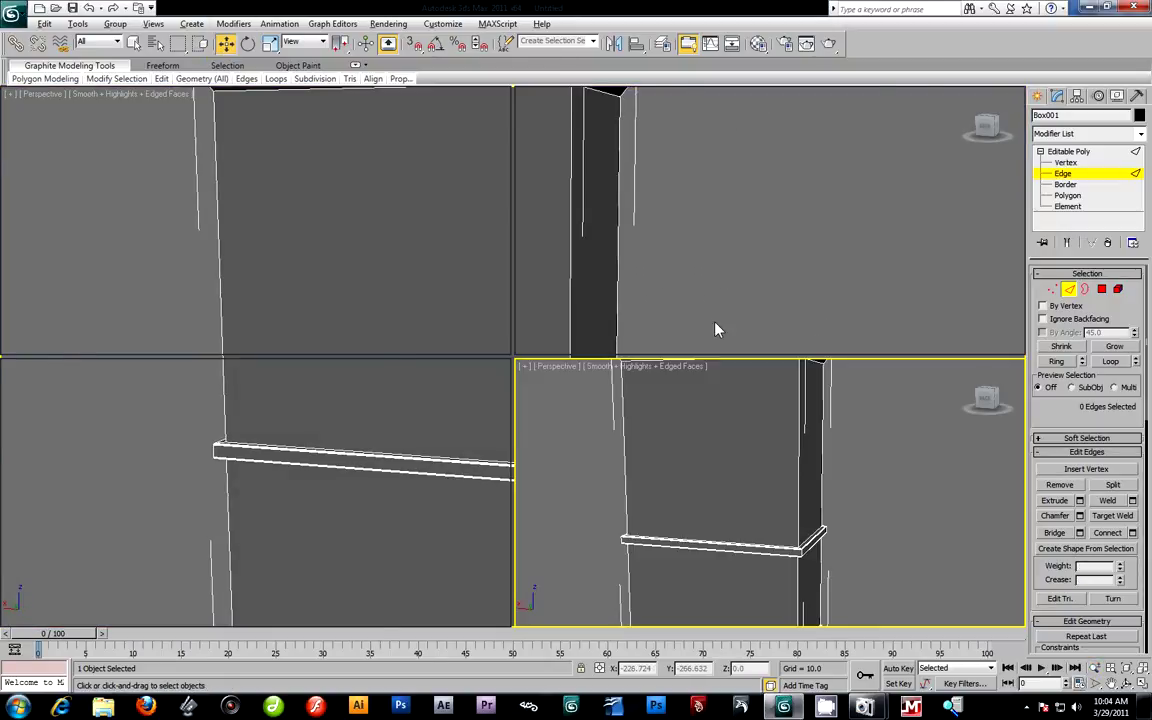
{"action": "scroll", "coordinate": [762, 302], "scroll_direction": "up", "scroll_amount": 2}
{"action": "scroll", "coordinate": [734, 218], "scroll_direction": "down", "scroll_amount": 2}
{"action": "scroll", "coordinate": [711, 231], "scroll_direction": "up", "scroll_amount": 4}
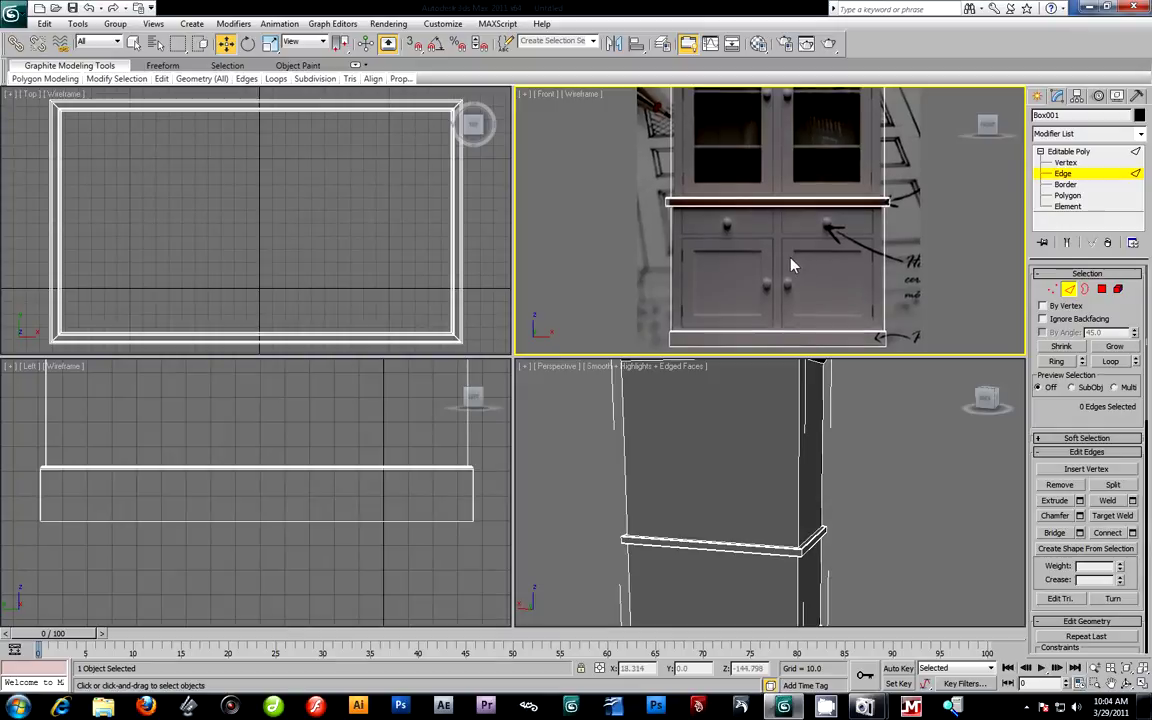
{"action": "scroll", "coordinate": [770, 245], "scroll_direction": "down", "scroll_amount": 2}
{"action": "middle_click_drag", "start_coordinate": [922, 482], "coordinate": [850, 470], "text": "alt"}
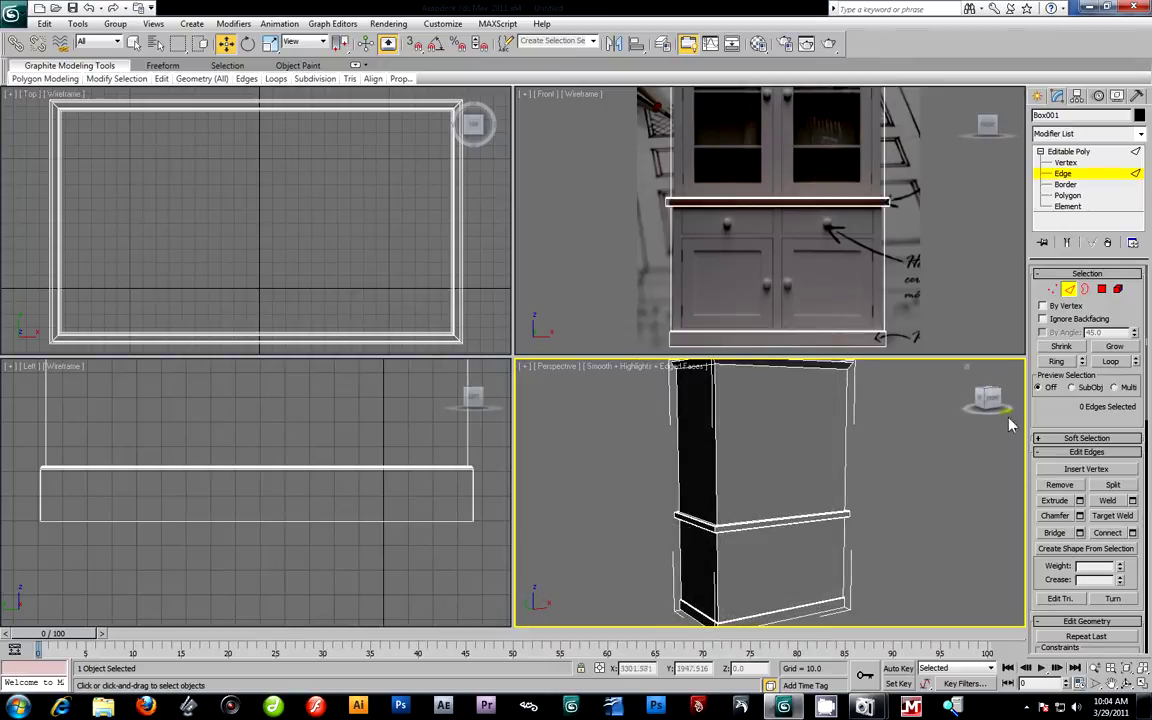
{"action": "middle_click", "coordinate": [692, 188]}
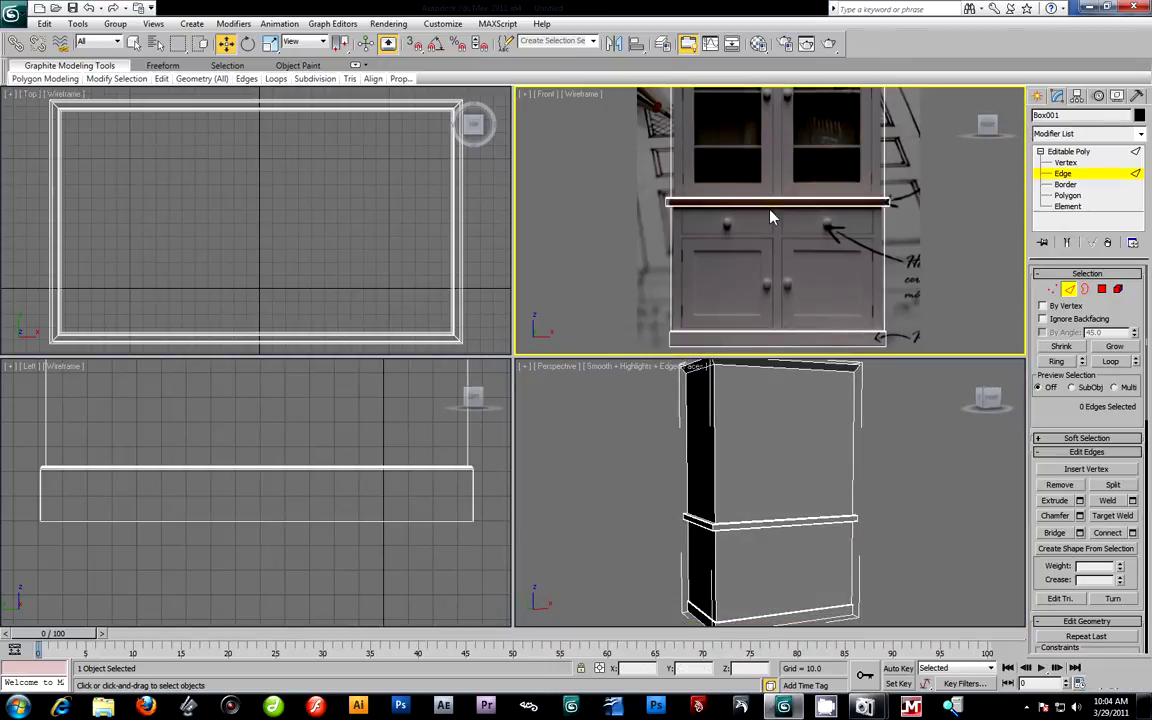
{"action": "middle_click_drag", "start_coordinate": [692, 188], "coordinate": [668, 110]}
{"action": "middle_click", "coordinate": [836, 442]}
{"action": "scroll", "coordinate": [836, 442], "scroll_direction": "up", "scroll_amount": 10}
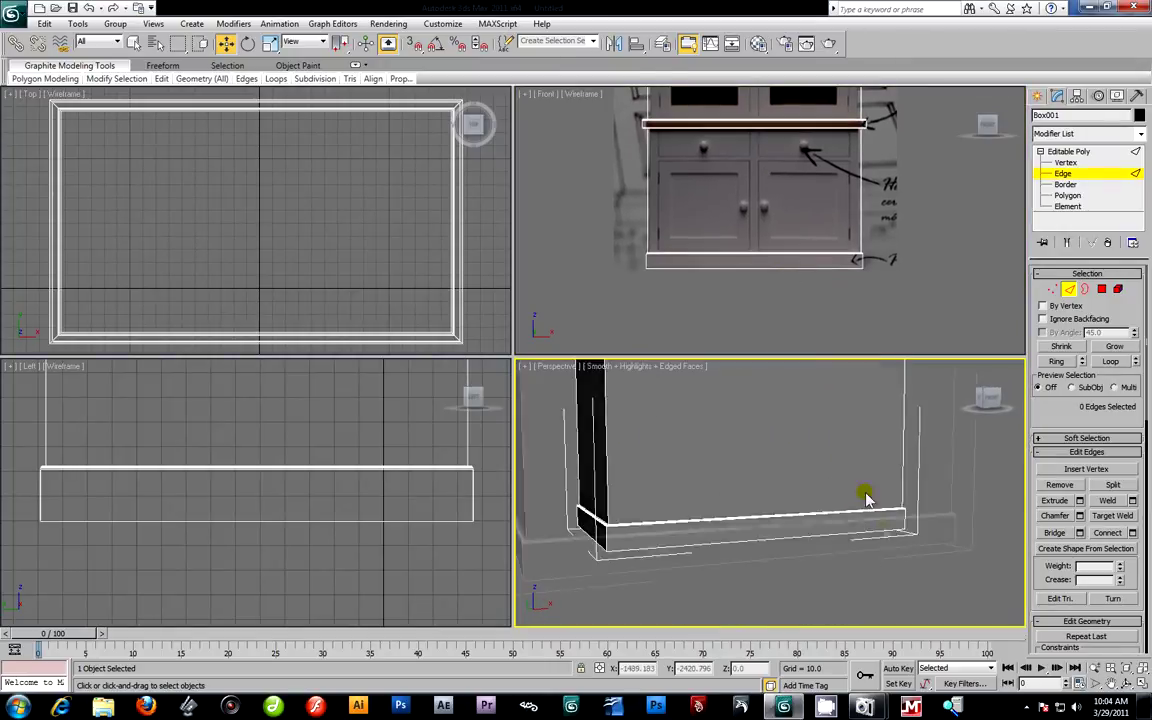
{"action": "scroll", "coordinate": [760, 488], "scroll_direction": "down", "scroll_amount": 8}
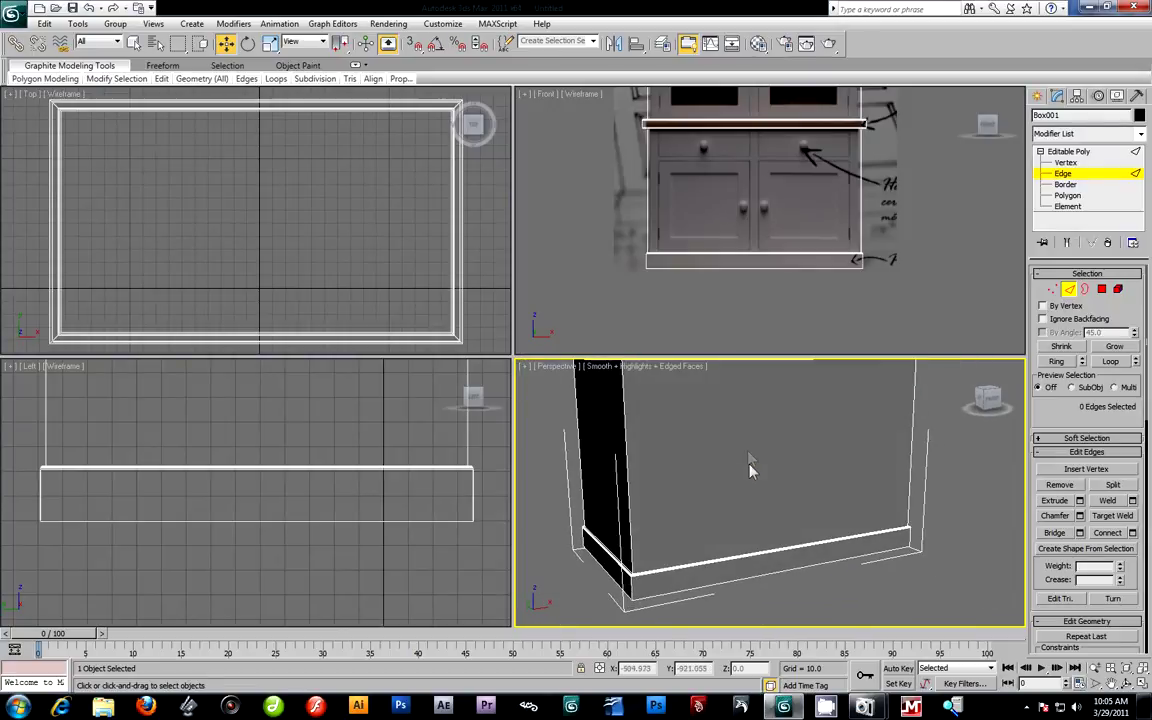
{"action": "scroll", "coordinate": [737, 204], "scroll_direction": "up", "scroll_amount": 3}
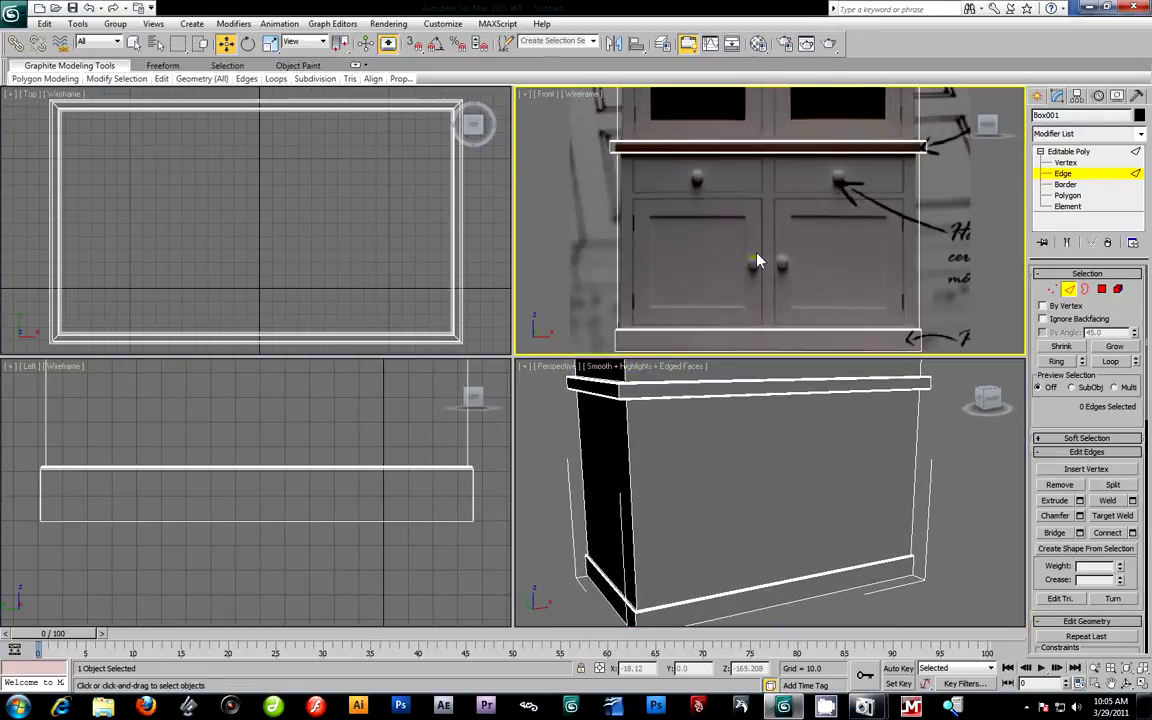
{"action": "middle_click_drag", "start_coordinate": [737, 204], "coordinate": [715, 174]}
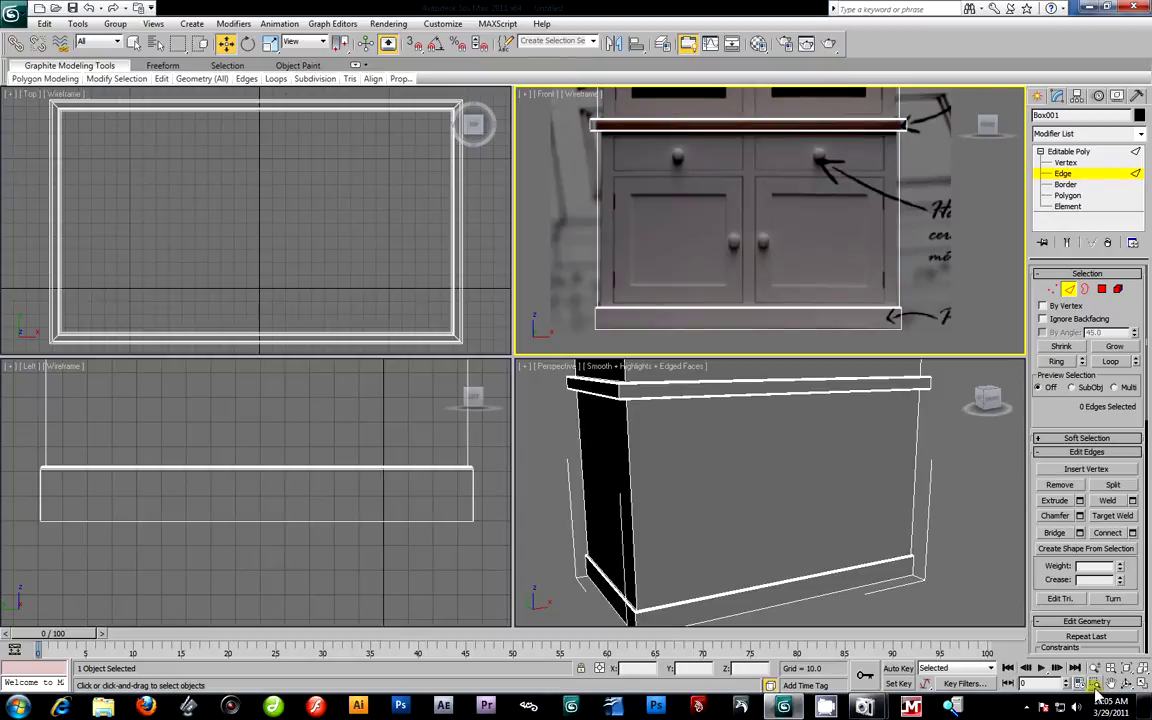
Select the two vertical front corner edges of the cabinet's lower body between the countertop and the plinth.
{"action": "left_click", "coordinate": [1095, 667]}
{"action": "left_click_drag", "start_coordinate": [733, 244], "coordinate": [725, 233]}
{"action": "left_click", "coordinate": [976, 484]}
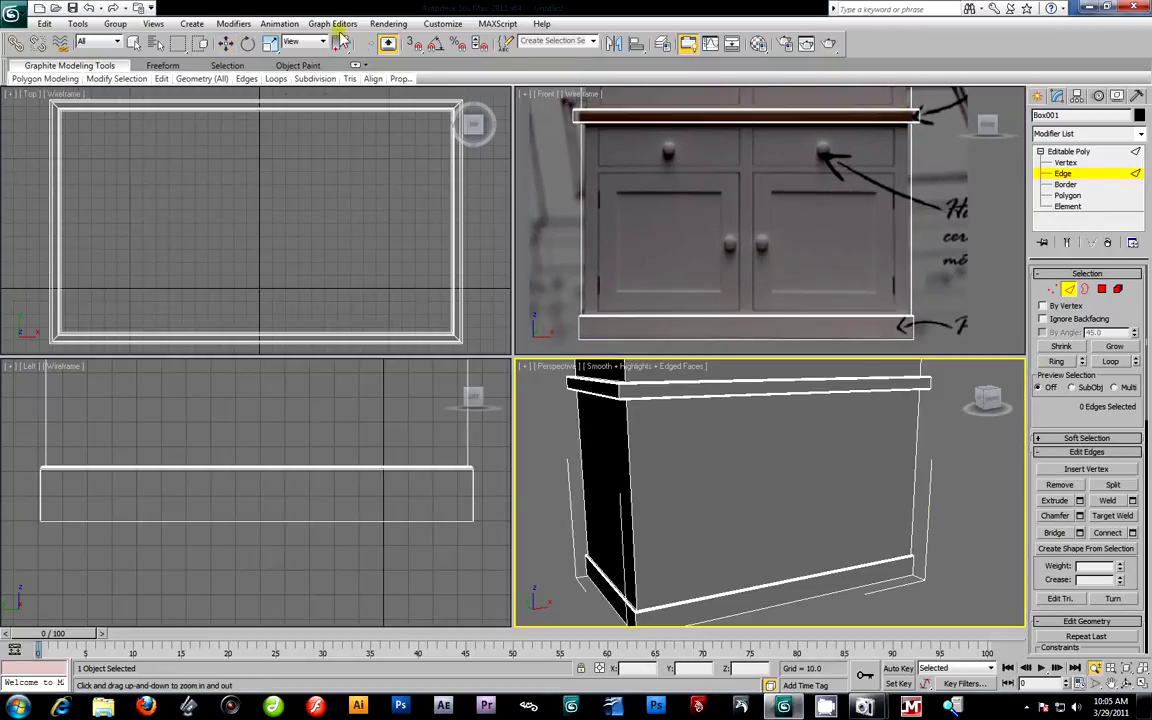
{"action": "left_click", "coordinate": [227, 44]}
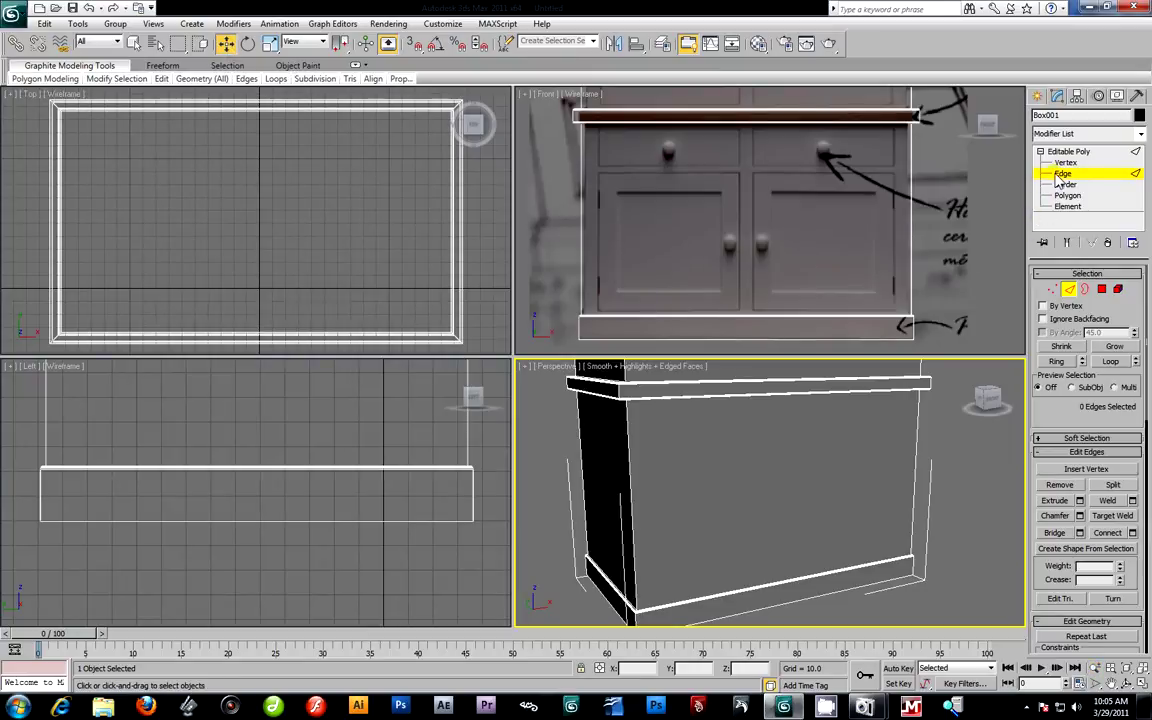
{"action": "left_click", "coordinate": [627, 462]}
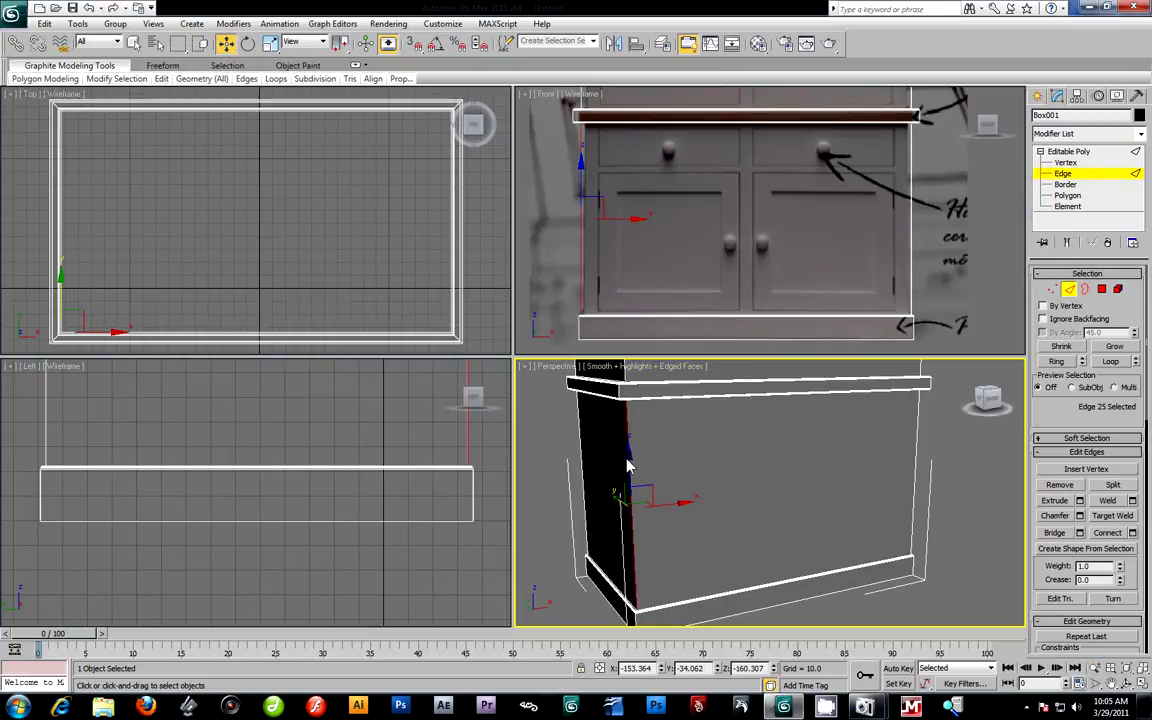
{"action": "left_click", "coordinate": [919, 468], "text": "ctrl"}
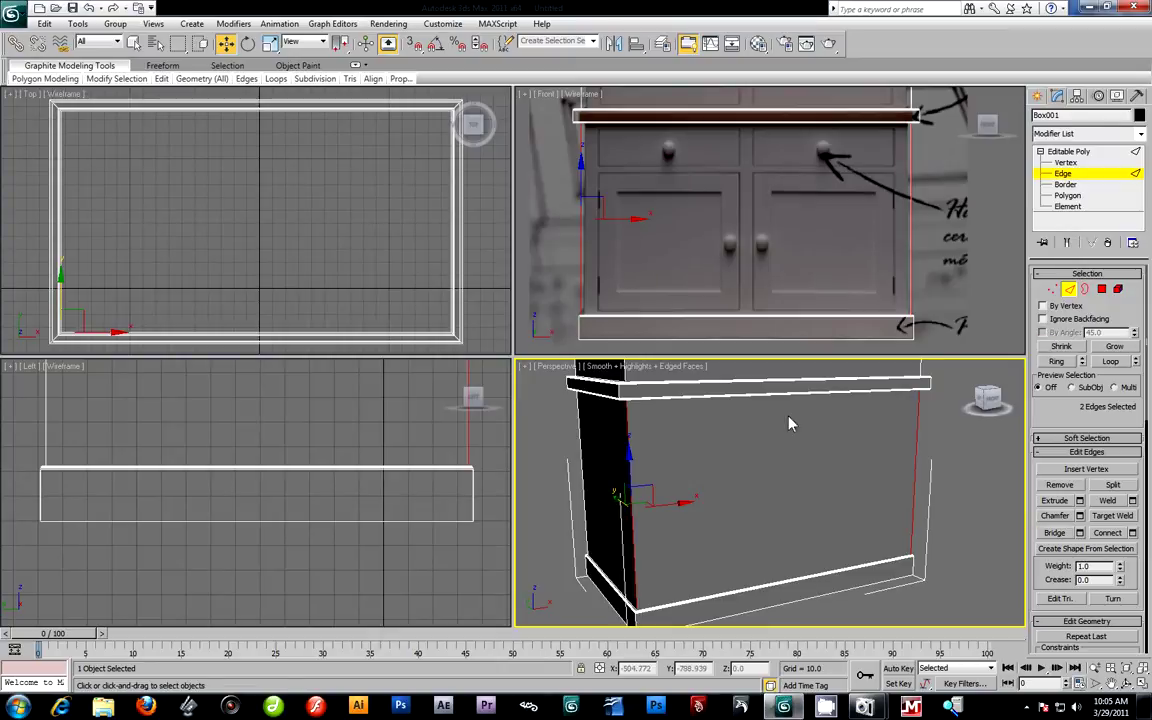
{"action": "left_click", "coordinate": [915, 478]}
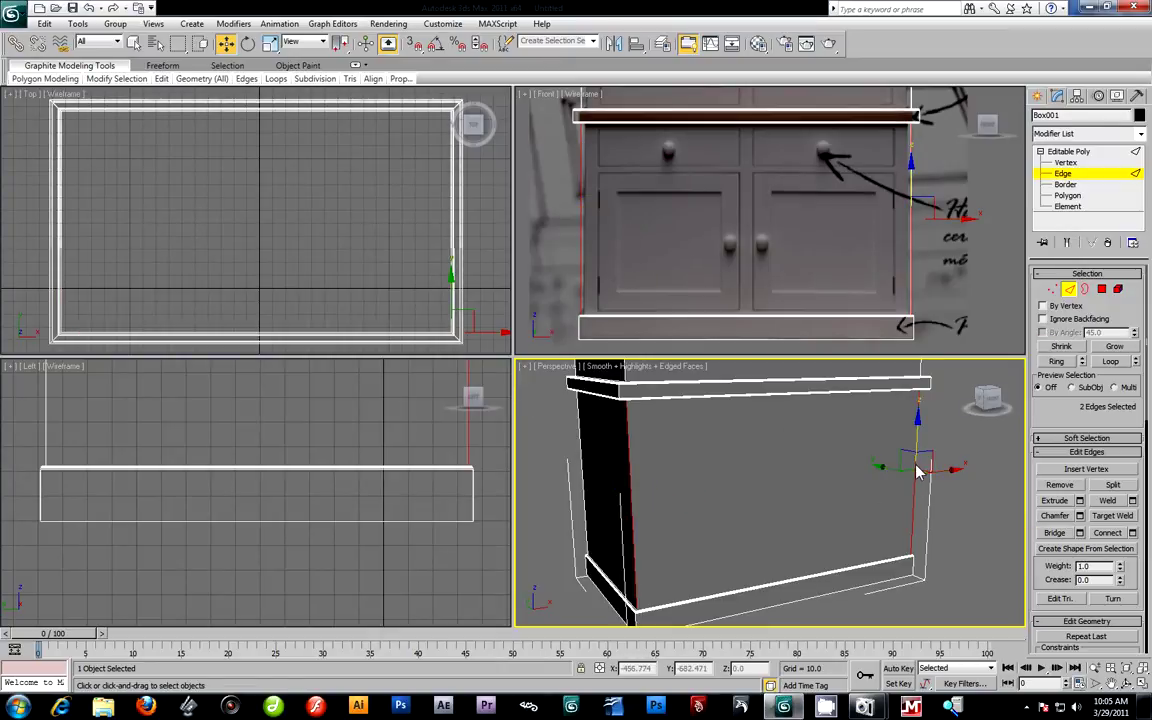
Connect the two selected vertical edges with 4 horizontal segments across the cabinet's lower front.
{"action": "left_click", "coordinate": [1133, 533]}
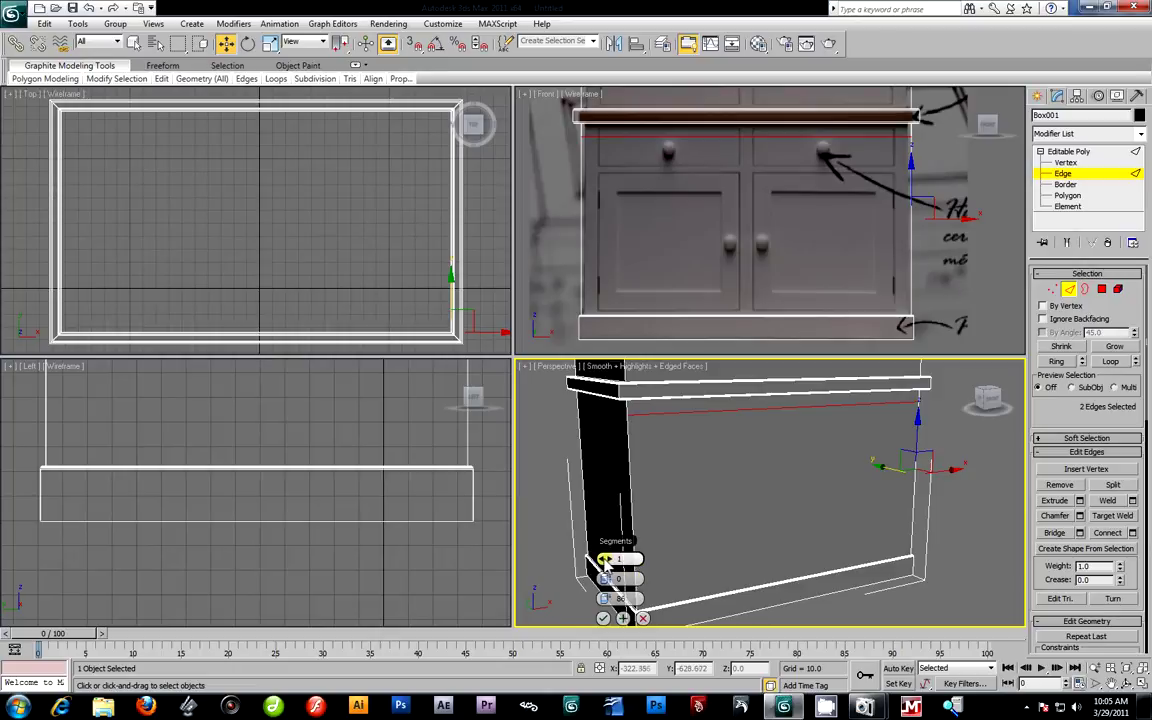
{"action": "left_click", "coordinate": [606, 558]}
{"action": "left_click", "coordinate": [607, 559]}
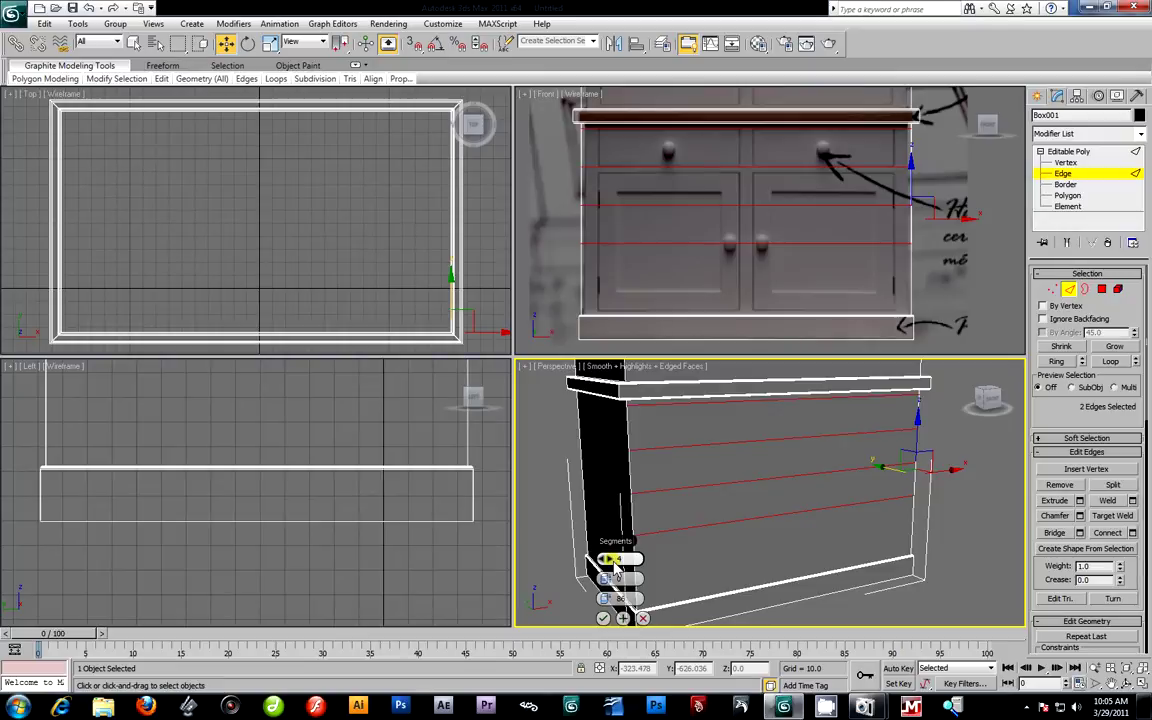
{"action": "left_click_drag", "start_coordinate": [616, 543], "coordinate": [541, 437]}
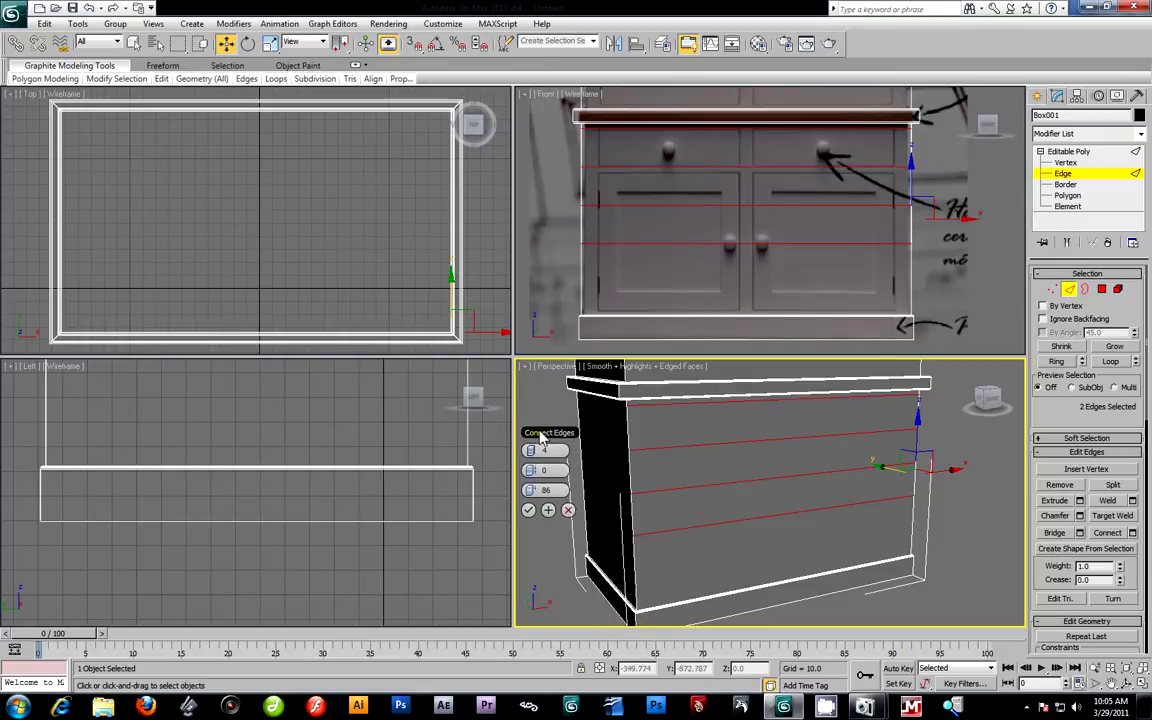
{"action": "left_click", "coordinate": [528, 510]}
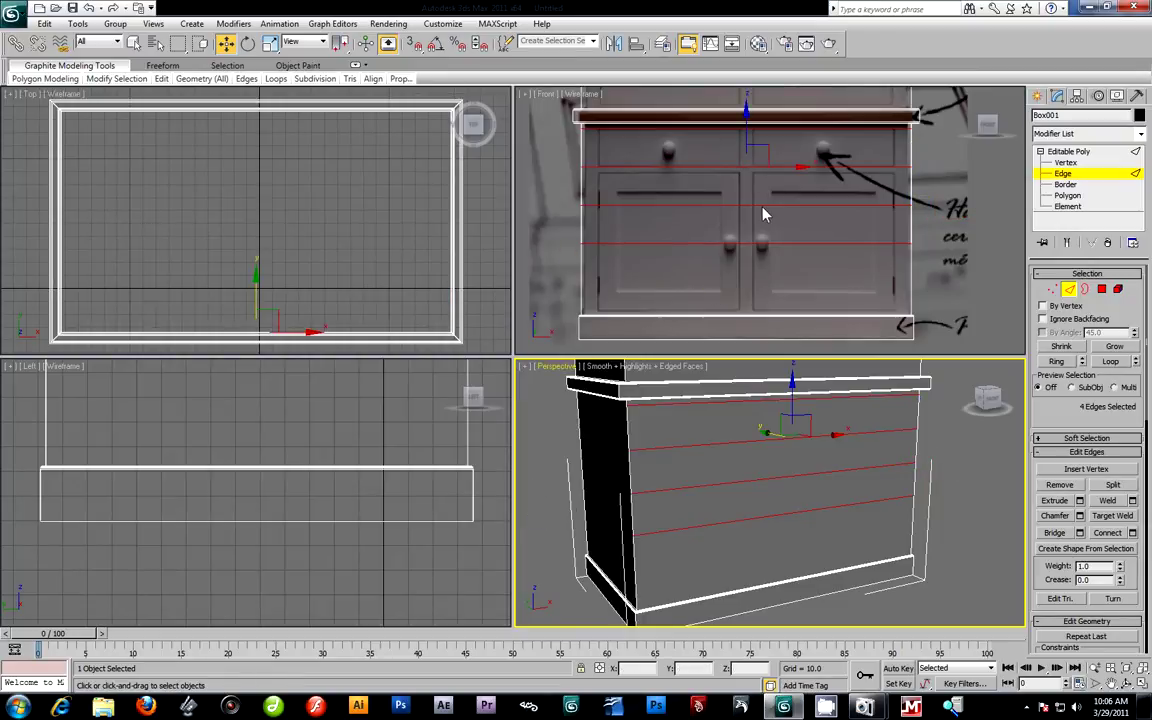
Align the lowest horizontal front edge with the doors' bottom line in the reference and the next one up with the doors' top line.
{"action": "left_click", "coordinate": [950, 280]}
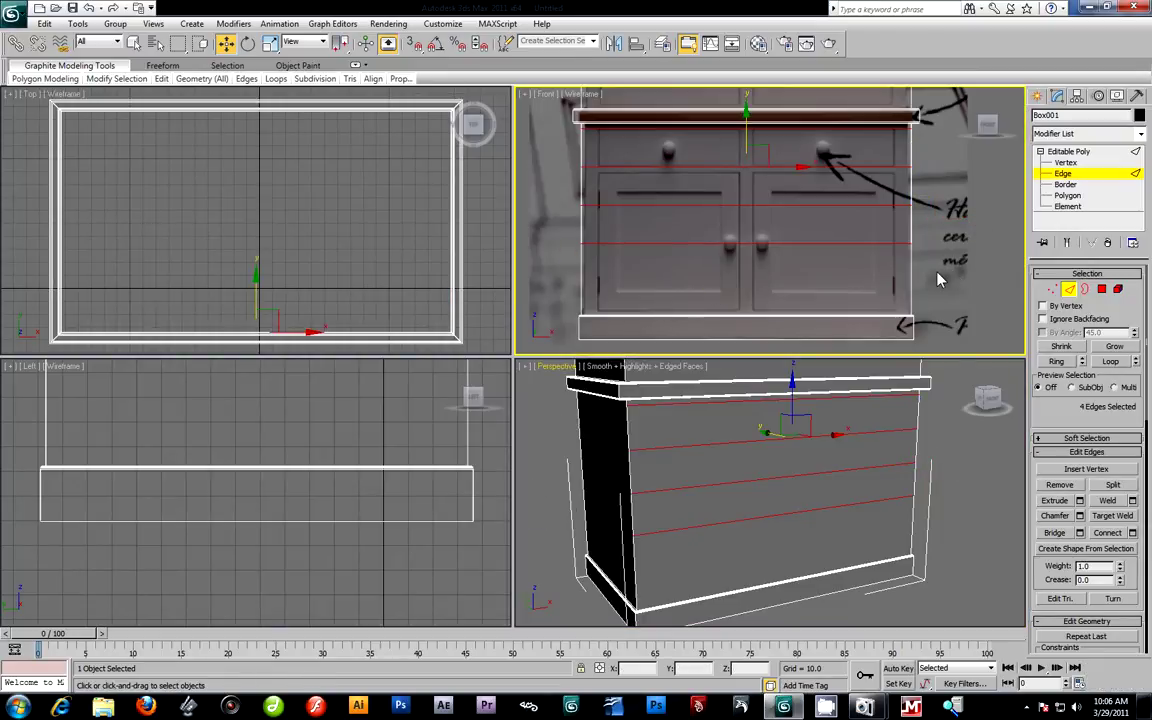
{"action": "left_click", "coordinate": [806, 246]}
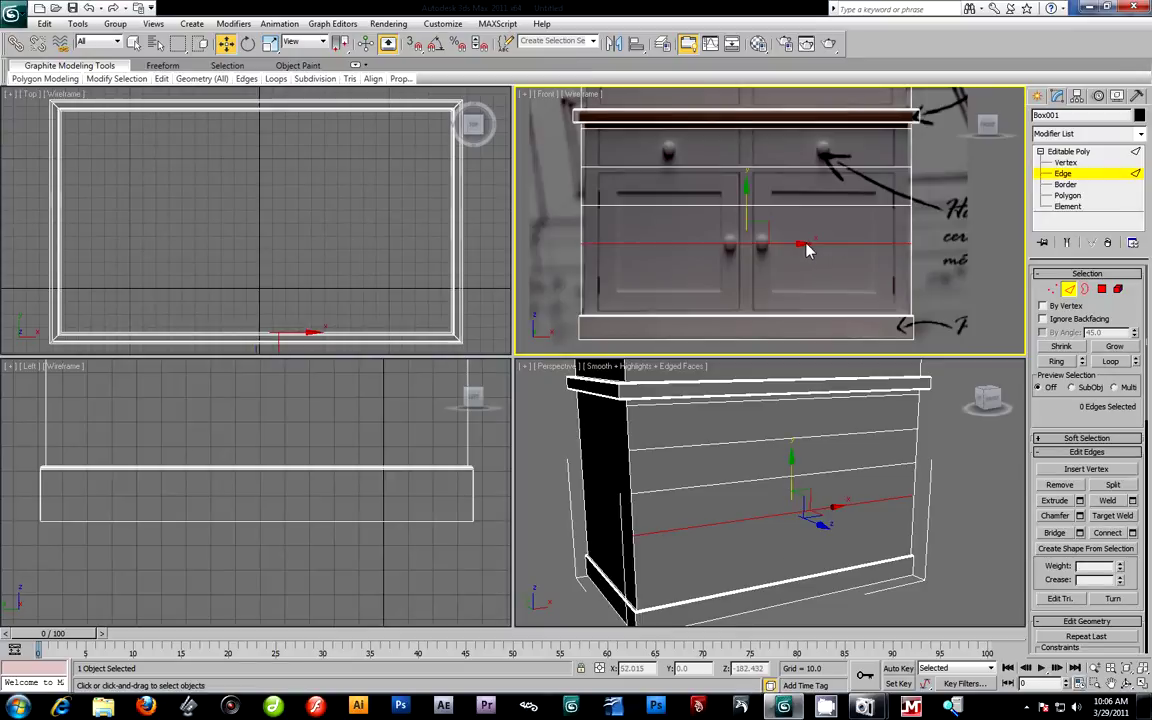
{"action": "left_click_drag", "start_coordinate": [748, 196], "coordinate": [756, 257]}
{"action": "left_click", "coordinate": [754, 199]}
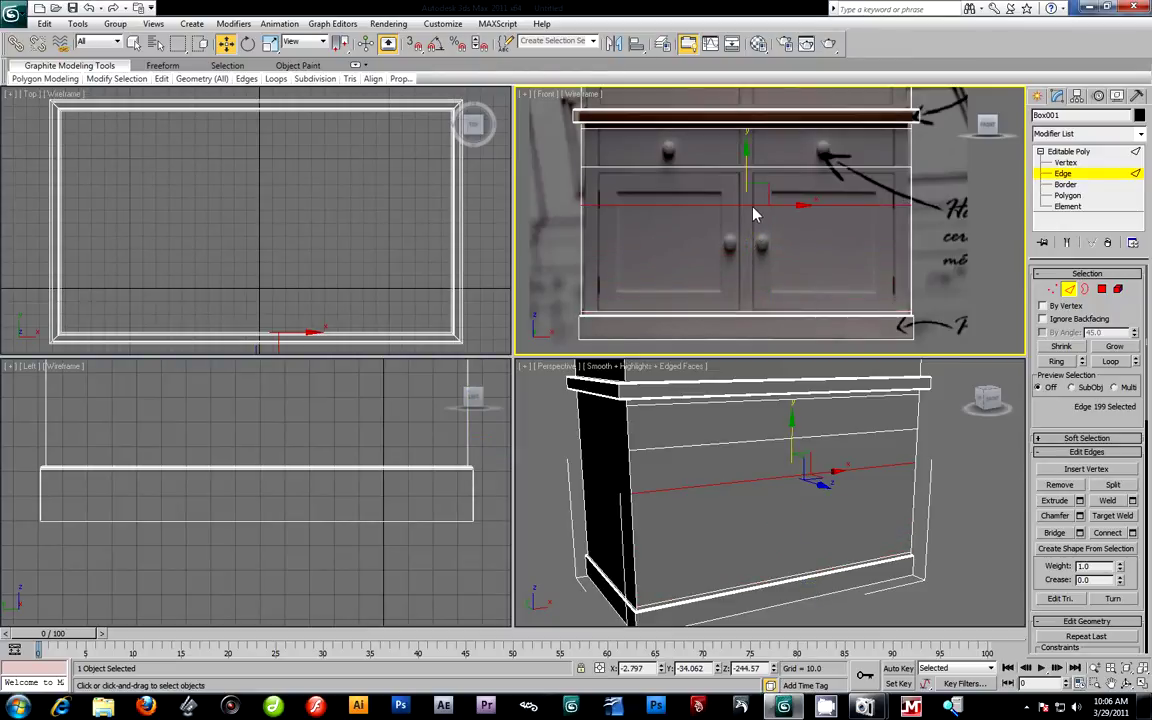
{"action": "left_click_drag", "start_coordinate": [749, 163], "coordinate": [751, 141]}
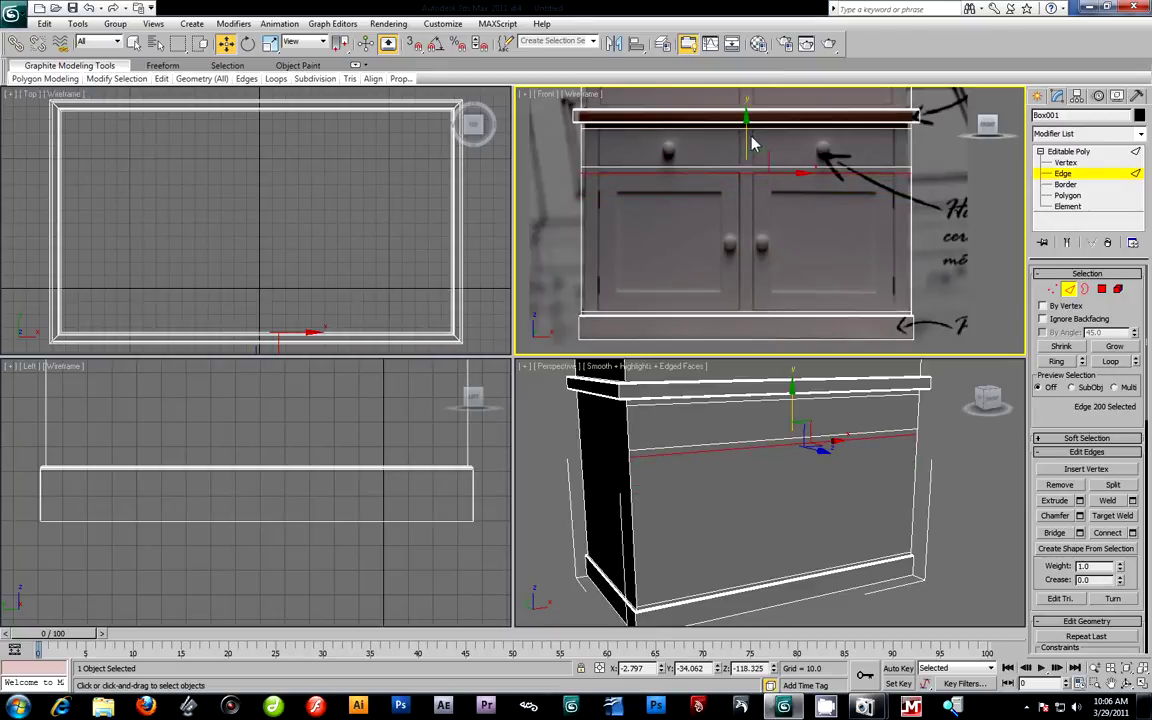
Adjust the remaining two horizontal front edges to match the drawers' lower and upper lines in the reference image.
{"action": "left_click", "coordinate": [783, 175]}
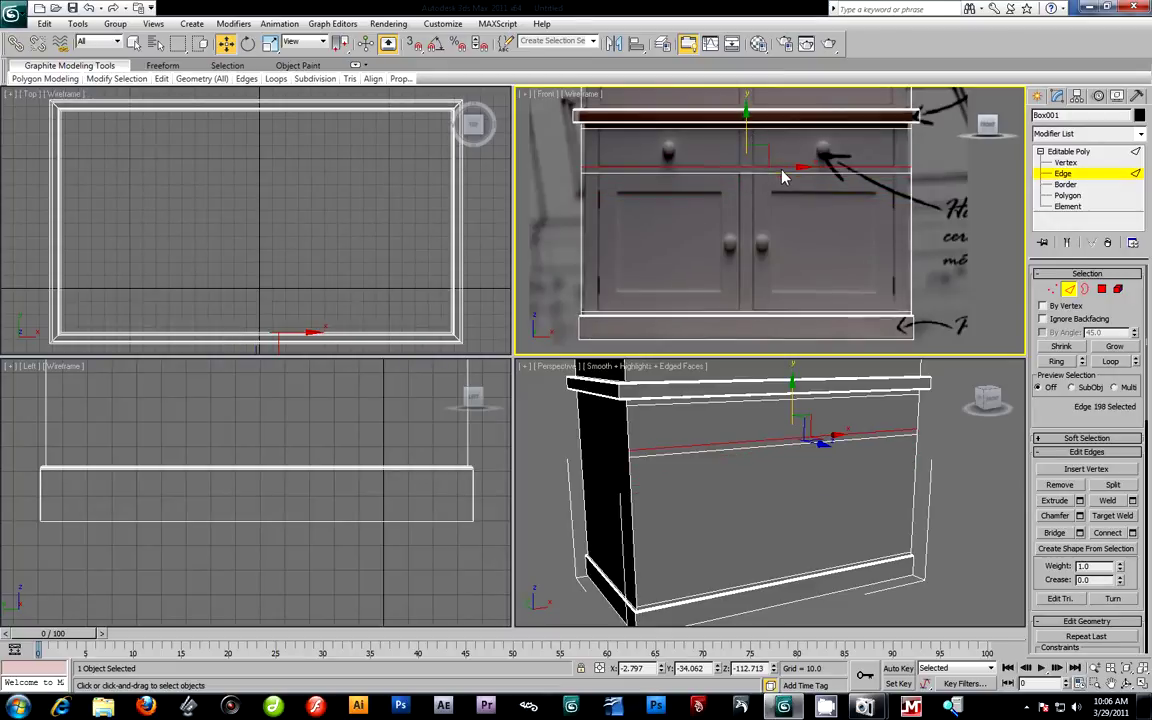
{"action": "left_click_drag", "start_coordinate": [746, 141], "coordinate": [748, 136]}
{"action": "left_click", "coordinate": [758, 117]}
{"action": "left_click_drag", "start_coordinate": [750, 100], "coordinate": [750, 102]}
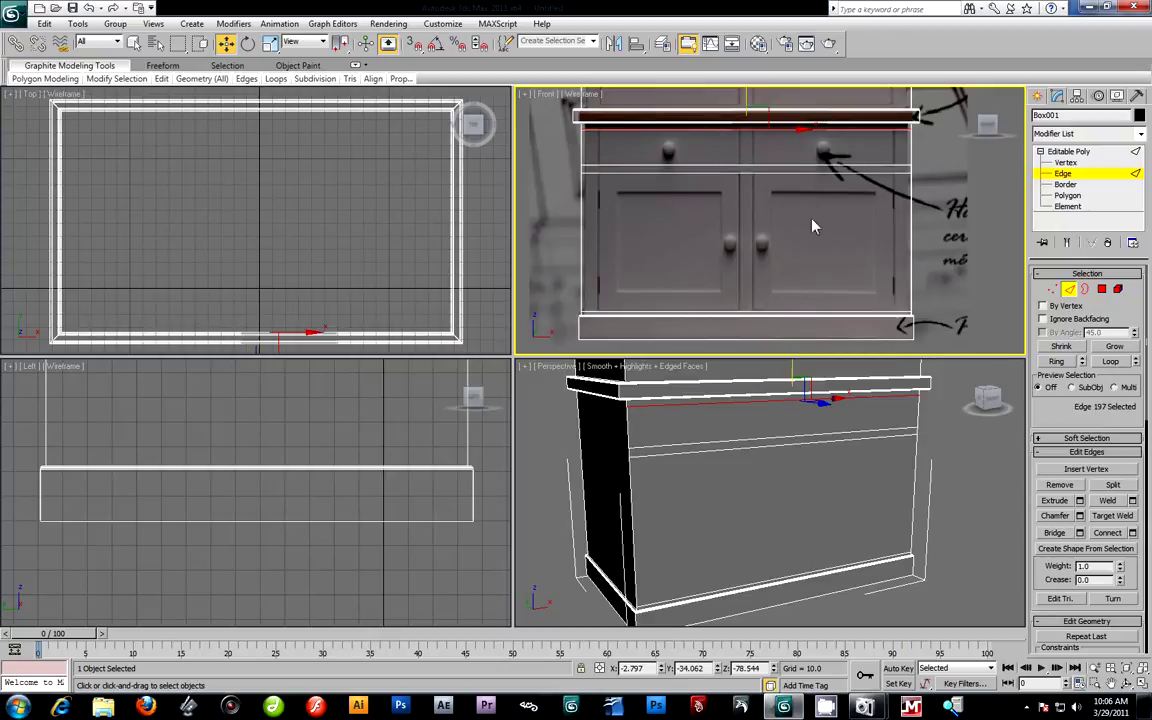
Select all four horizontal front edges and connect them with 4 vertical segments, pinch 1 and slide -1.
{"action": "left_click", "coordinate": [676, 419]}
{"action": "left_click", "coordinate": [679, 404]}
{"action": "left_click", "coordinate": [702, 451], "text": "ctrl"}
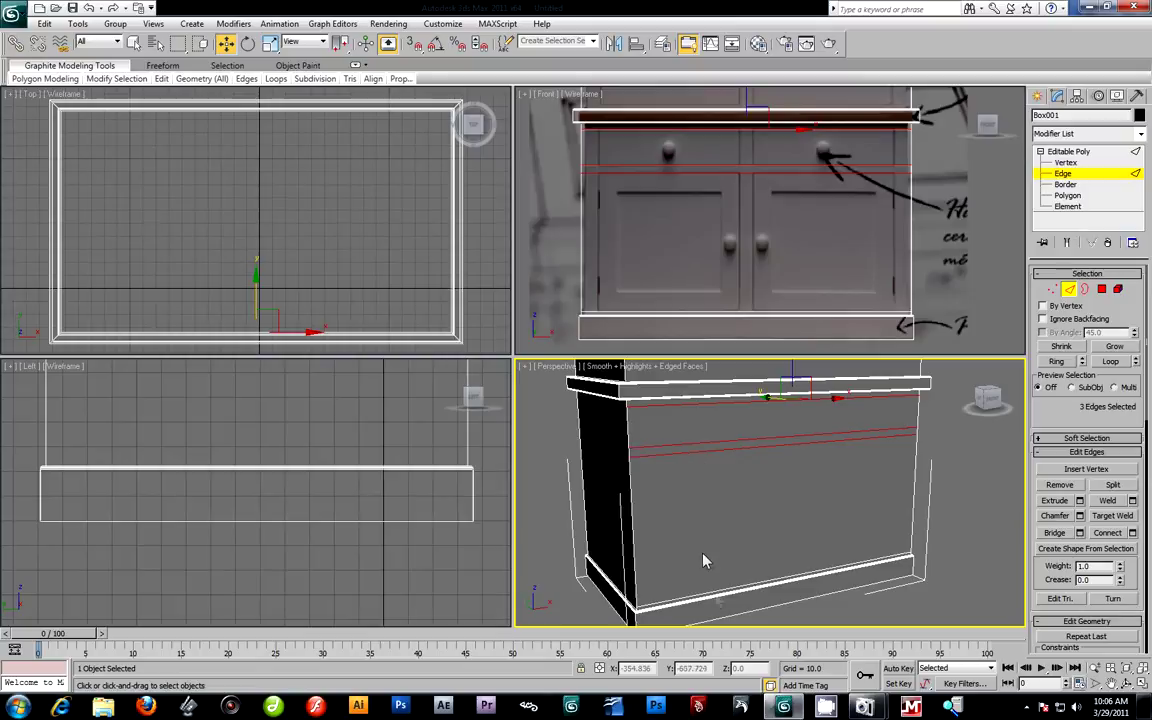
{"action": "left_click", "coordinate": [722, 600], "text": "ctrl"}
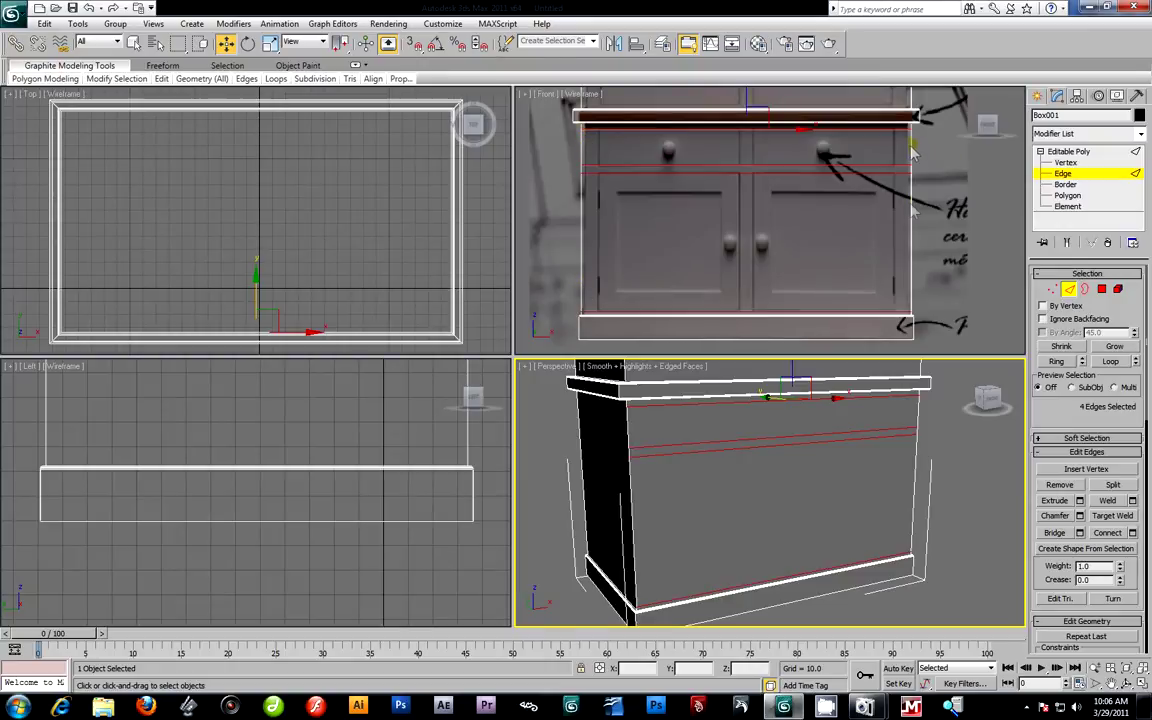
{"action": "left_click", "coordinate": [1132, 532]}
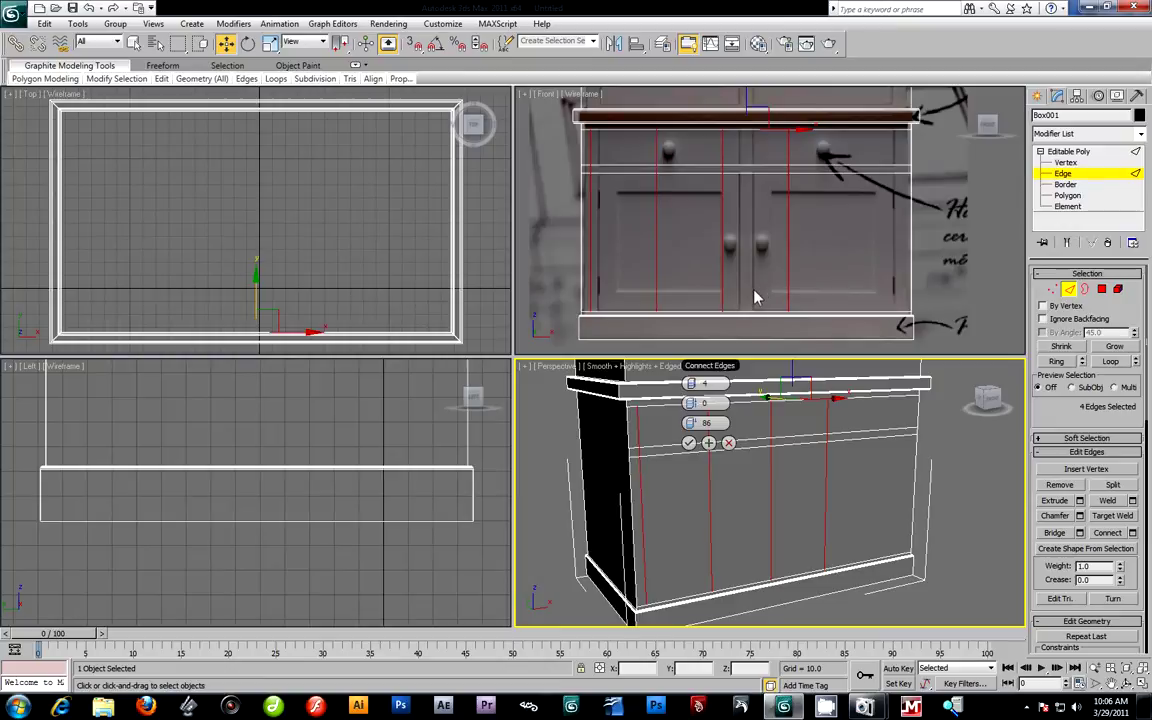
{"action": "left_click_drag", "start_coordinate": [692, 405], "coordinate": [476, 415]}
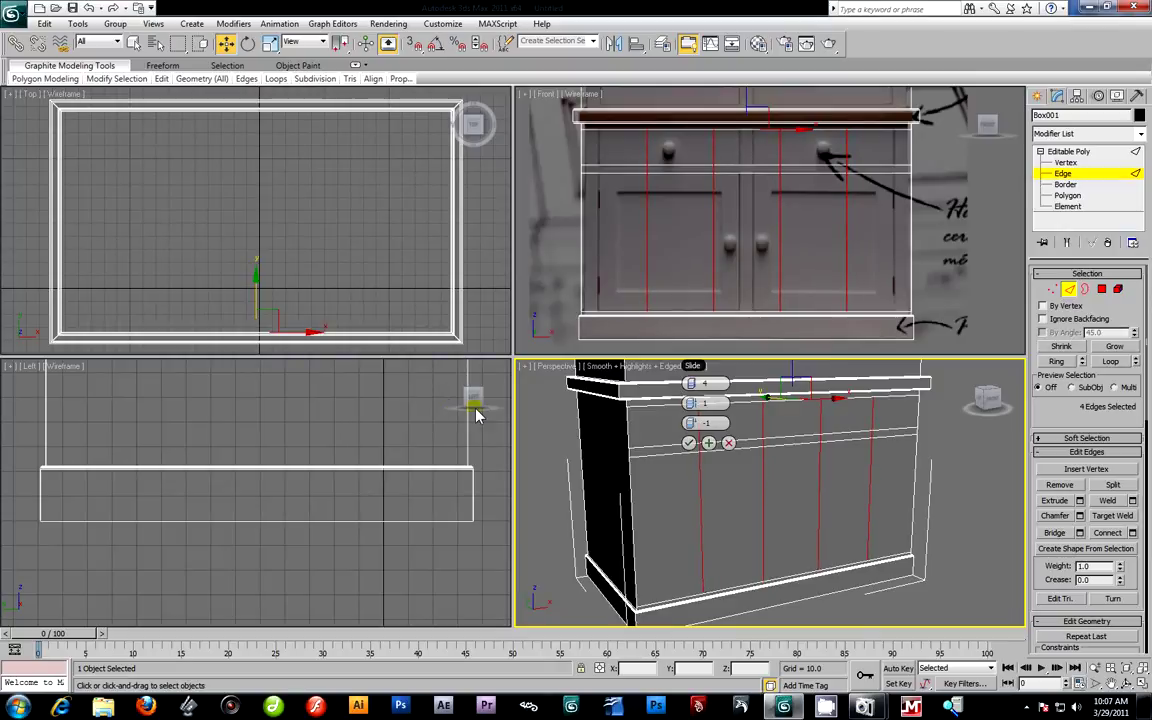
{"action": "left_click", "coordinate": [689, 442]}
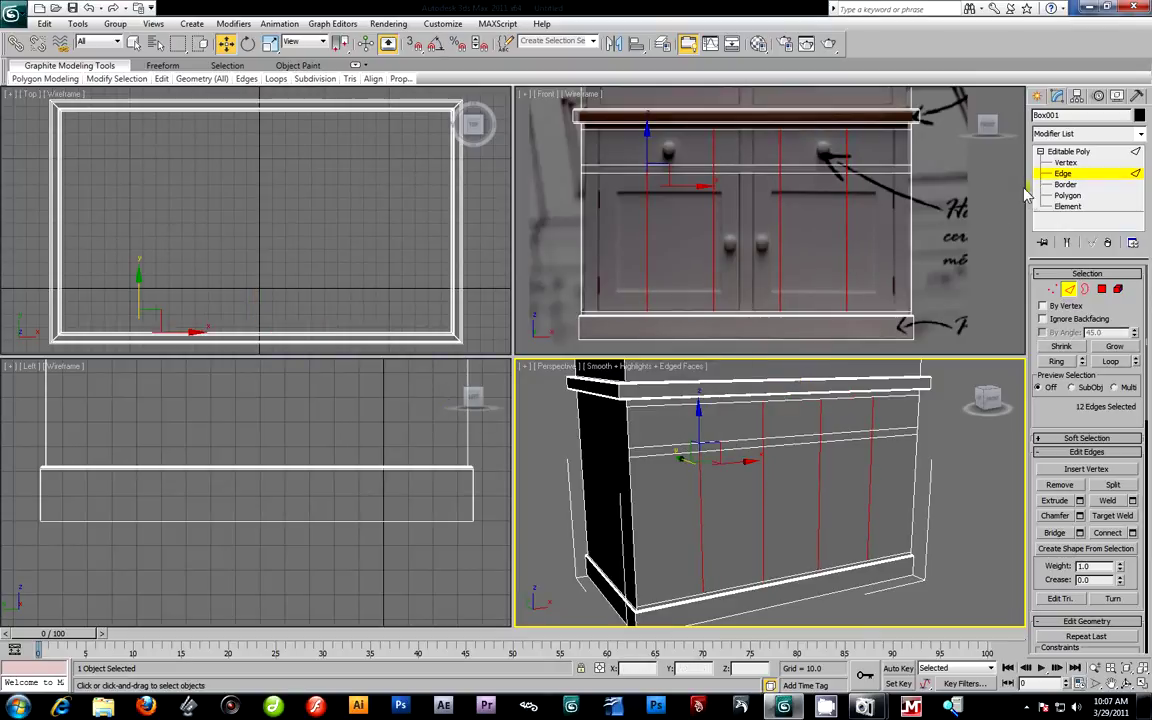
{"action": "left_click", "coordinate": [888, 165]}
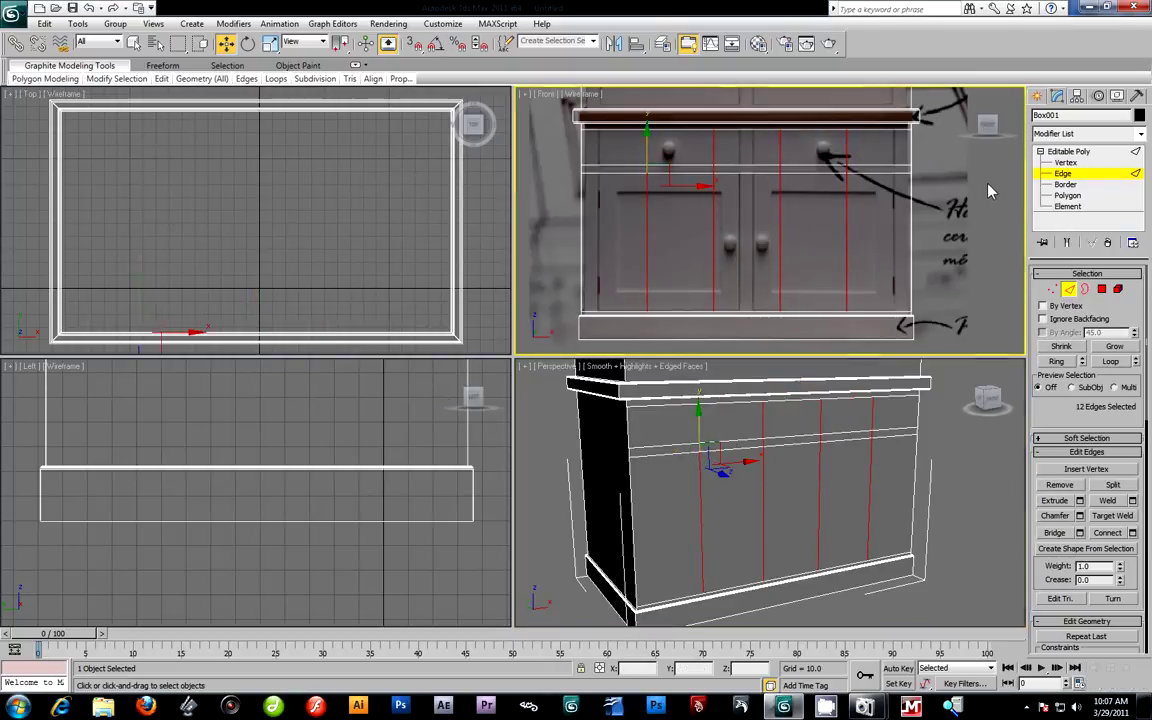
{"action": "left_click", "coordinate": [847, 158]}
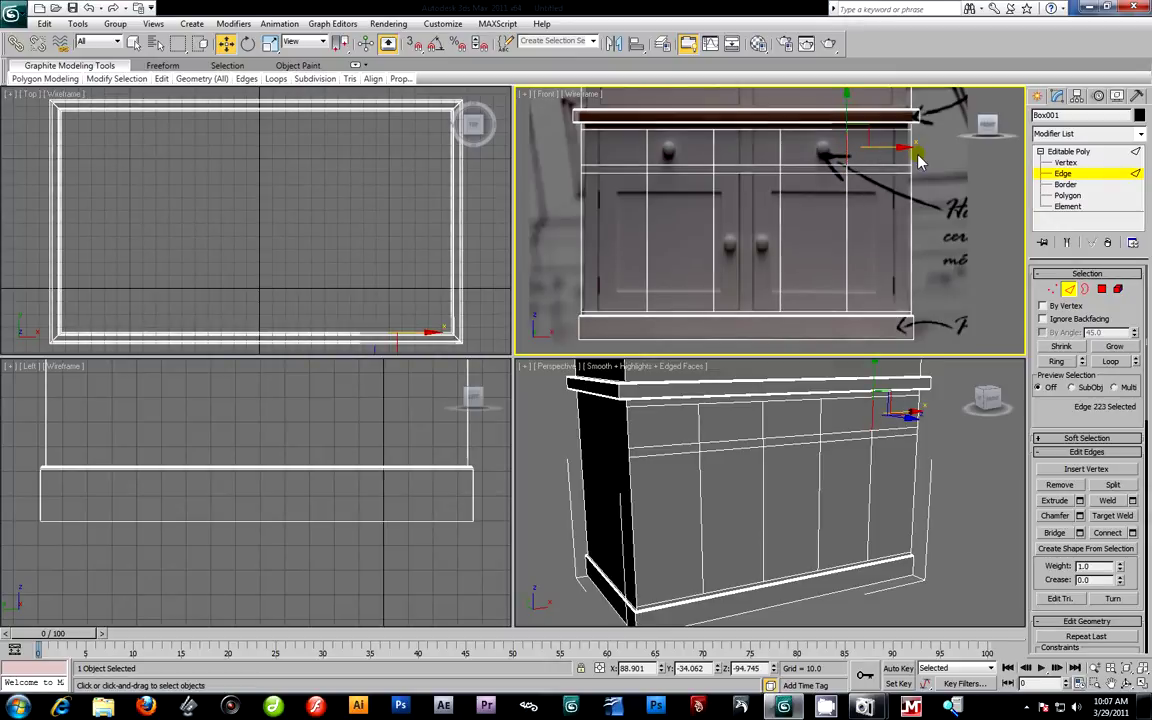
{"action": "left_click_drag", "start_coordinate": [918, 156], "coordinate": [876, 158]}
{"action": "right_click", "coordinate": [876, 158]}
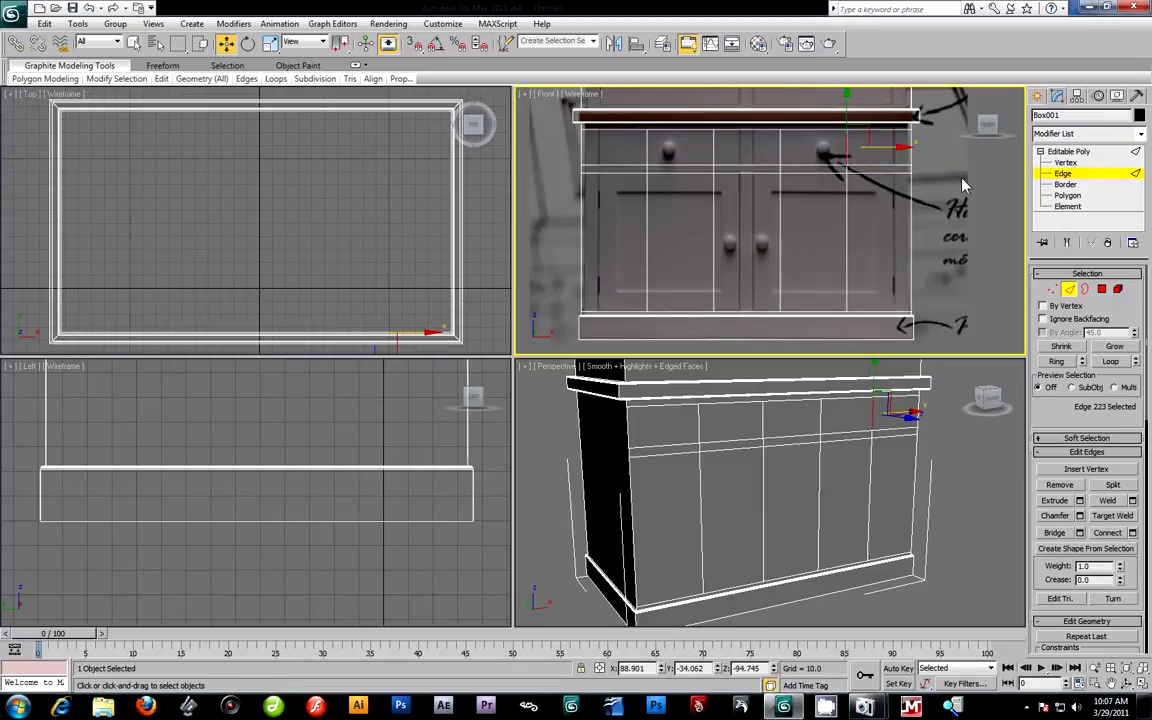
Select the rightmost vertical edge loop on the lower front and move it to the right door's outer side in the reference.
{"action": "left_click", "coordinate": [850, 158]}
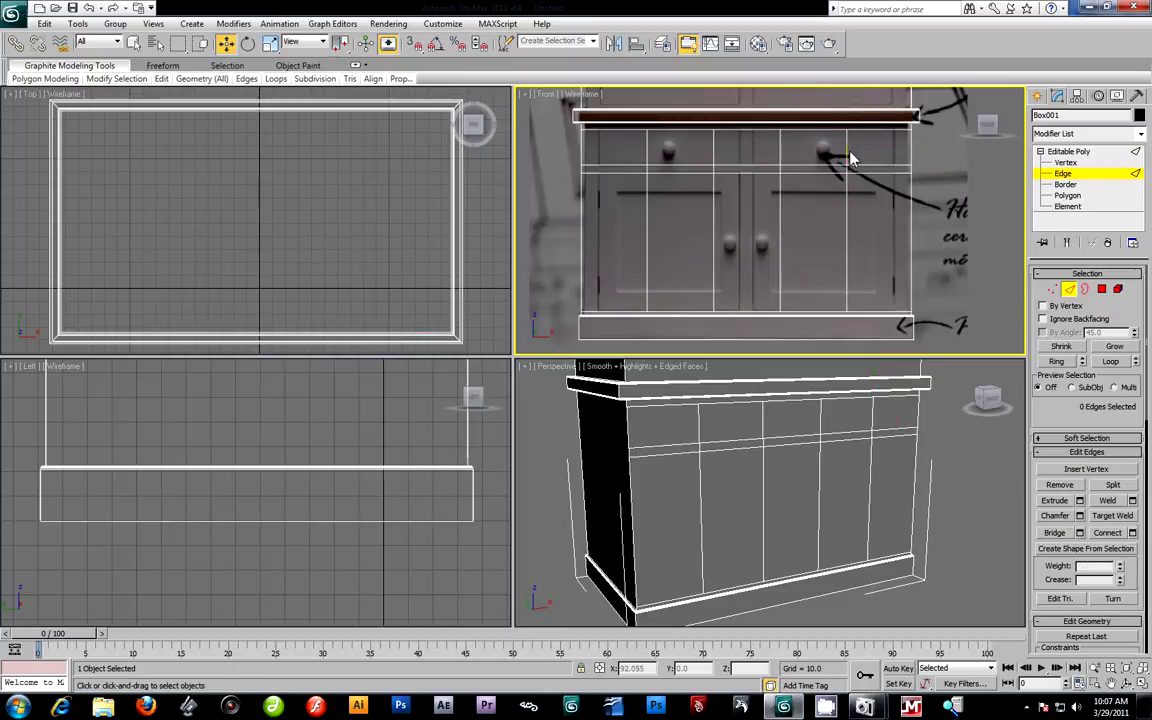
{"action": "left_click", "coordinate": [848, 156]}
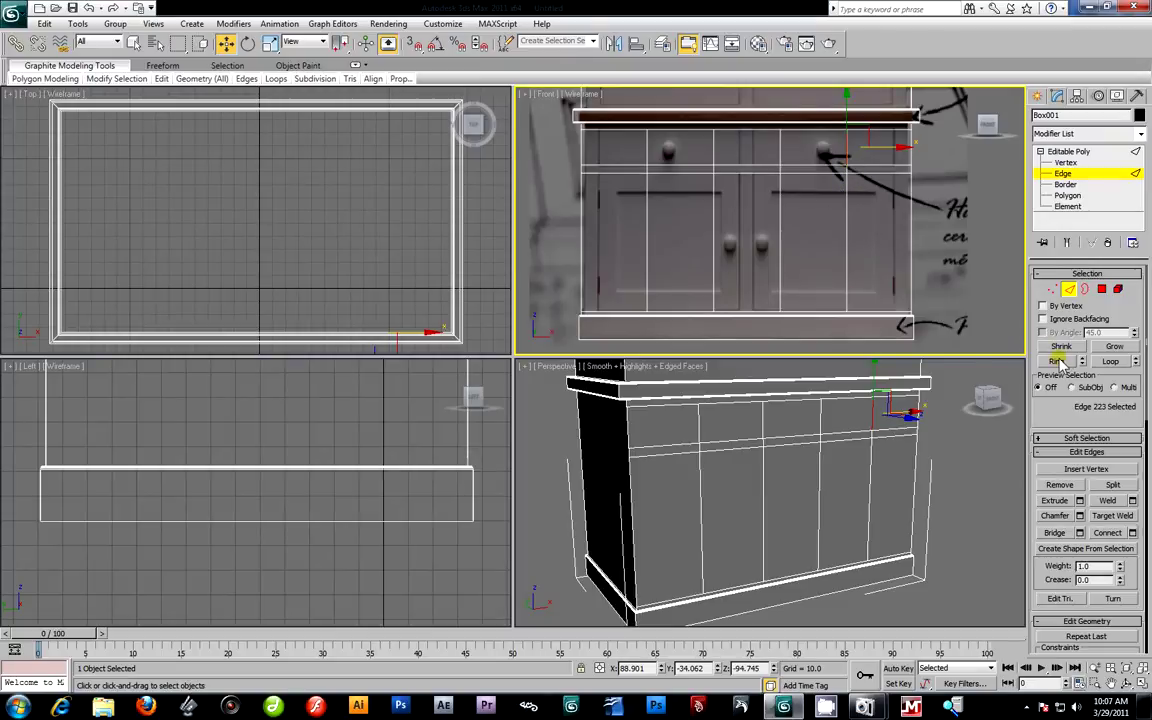
{"action": "left_click", "coordinate": [1110, 361]}
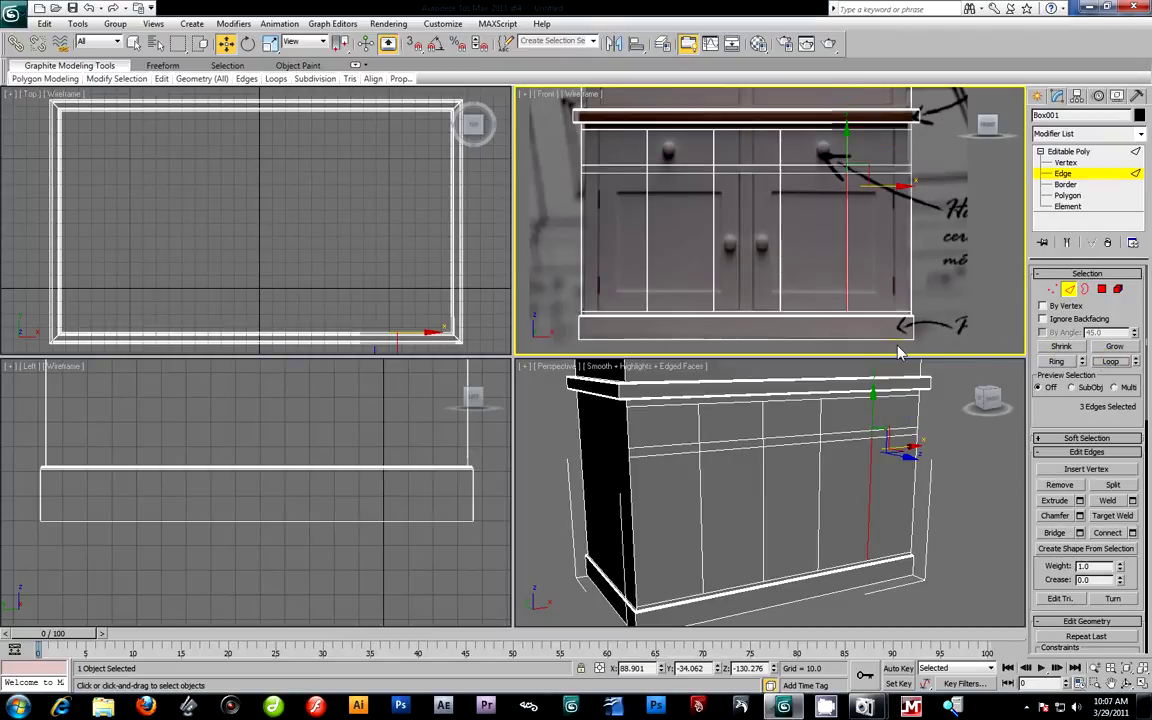
{"action": "left_click_drag", "start_coordinate": [895, 192], "coordinate": [940, 209]}
Select the vertical edge loop crossing the right door and move it to that door's inner side, at about X 3.15.
{"action": "left_click", "coordinate": [778, 148]}
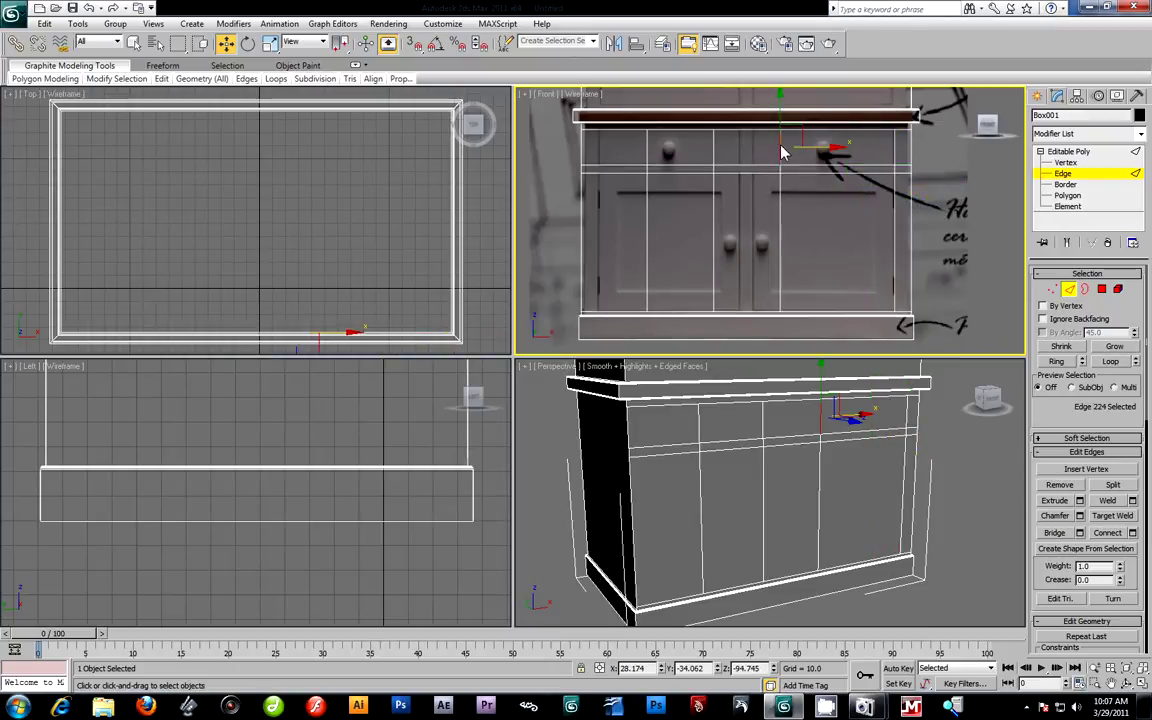
{"action": "left_click", "coordinate": [1126, 366]}
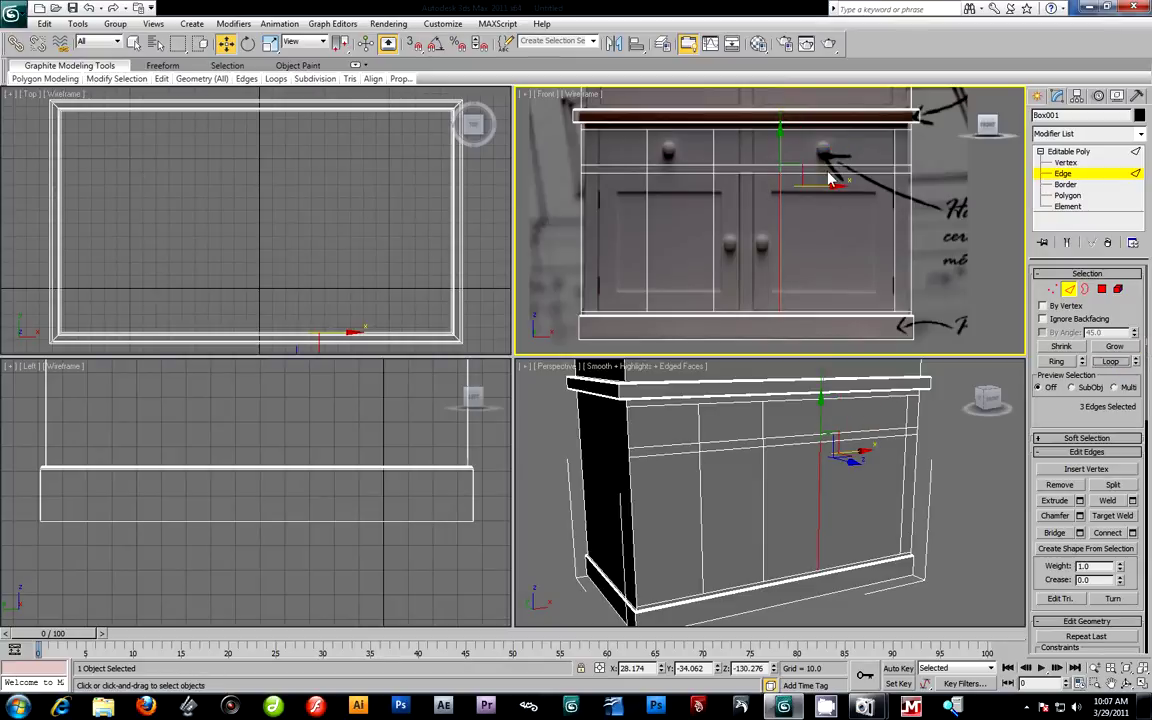
{"action": "left_click_drag", "start_coordinate": [826, 194], "coordinate": [757, 226]}
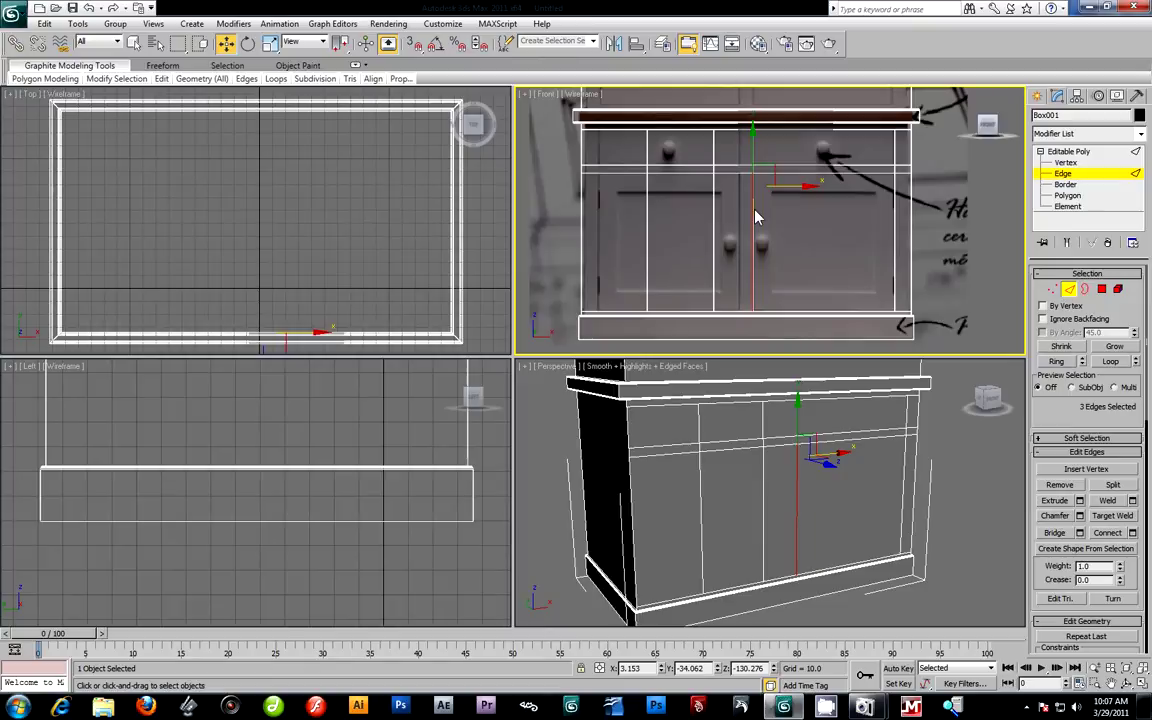
In the maximized Front view, move the vertical edge loop nearest the center divider to the left door's inner side.
{"action": "key", "text": "alt+w"}
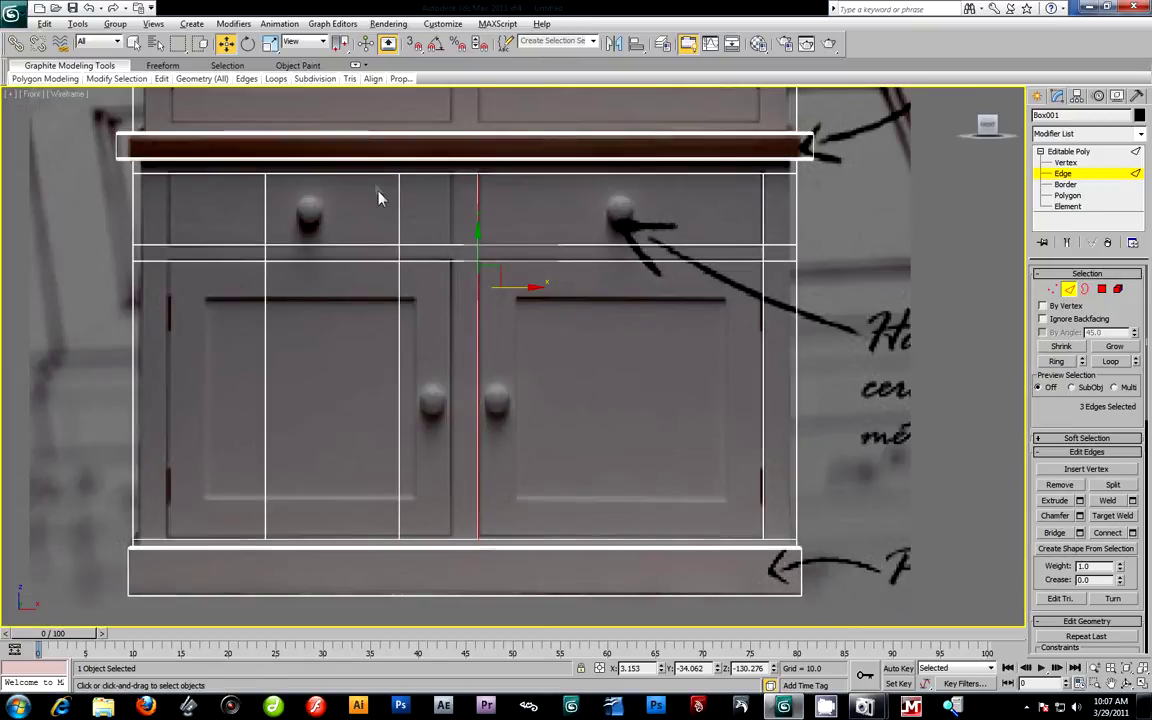
{"action": "left_click", "coordinate": [399, 220]}
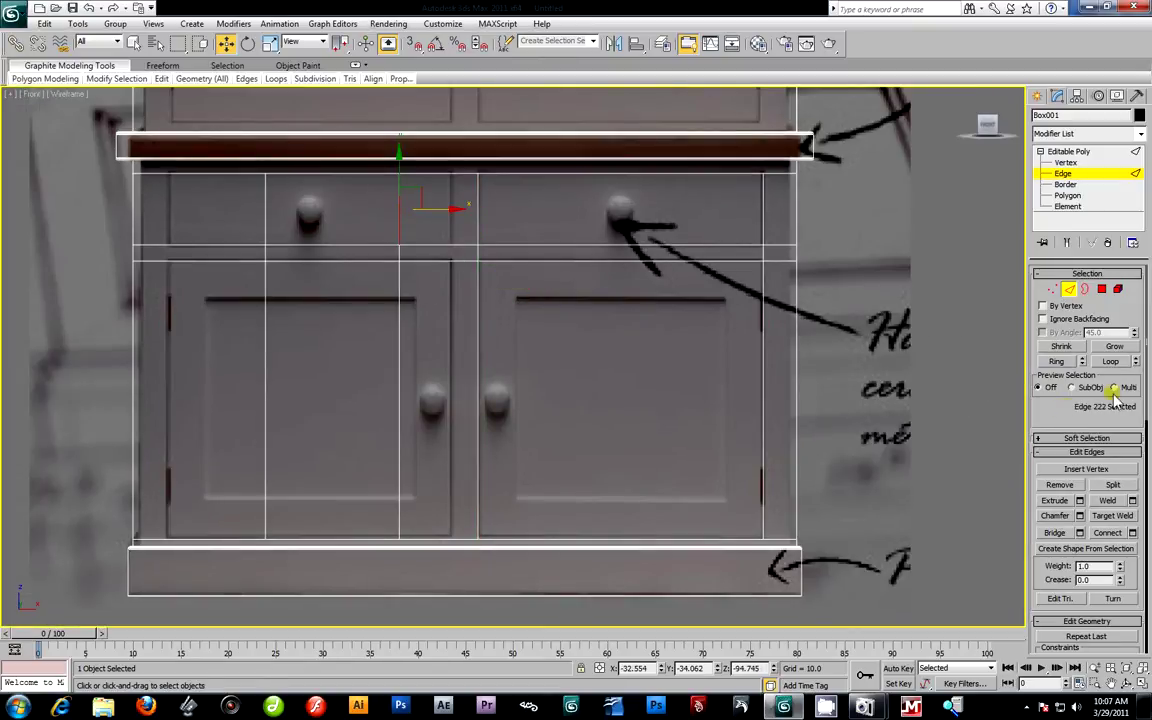
{"action": "key", "text": "alt+l"}
{"action": "left_click_drag", "start_coordinate": [452, 293], "coordinate": [505, 312]}
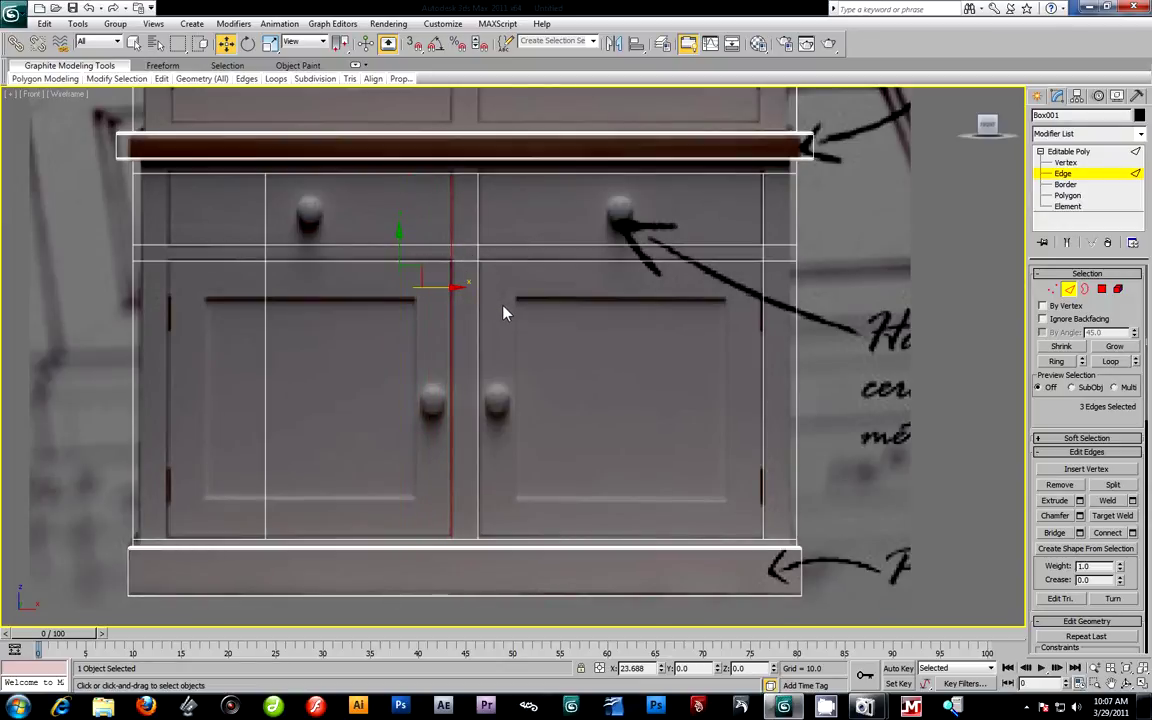
Select the leftmost vertical edge loop and move it to the left door's outer side, at about X -137.7.
{"action": "left_click", "coordinate": [267, 218]}
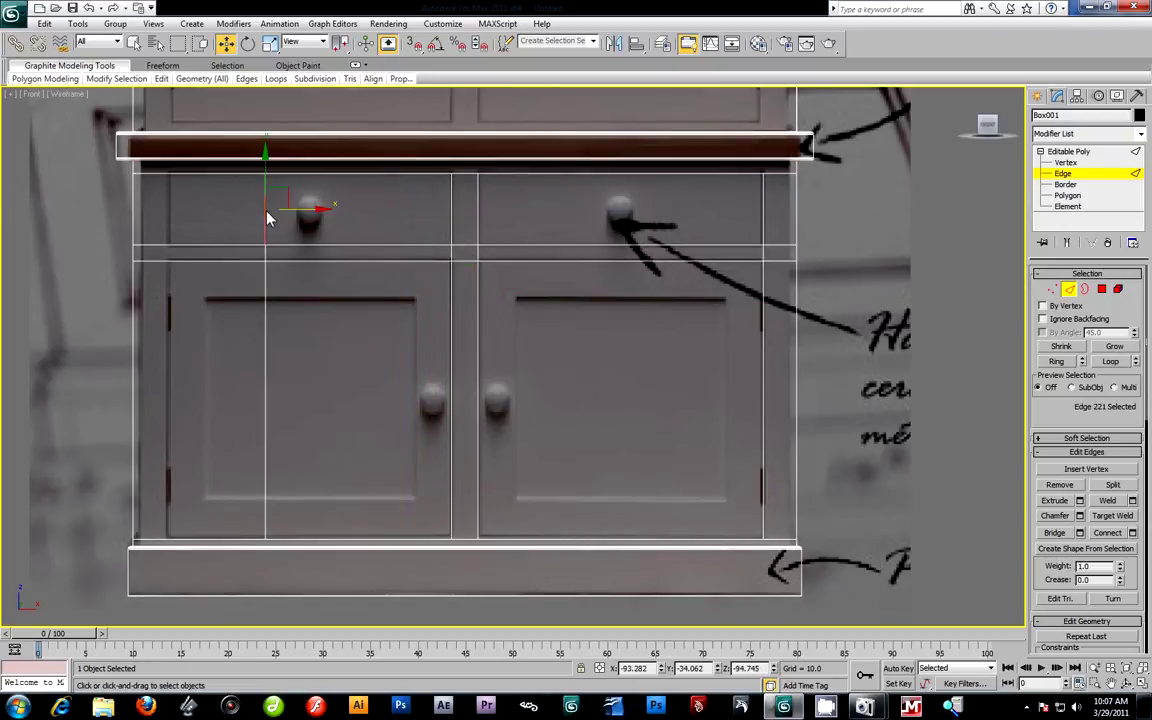
{"action": "left_click", "coordinate": [1106, 362]}
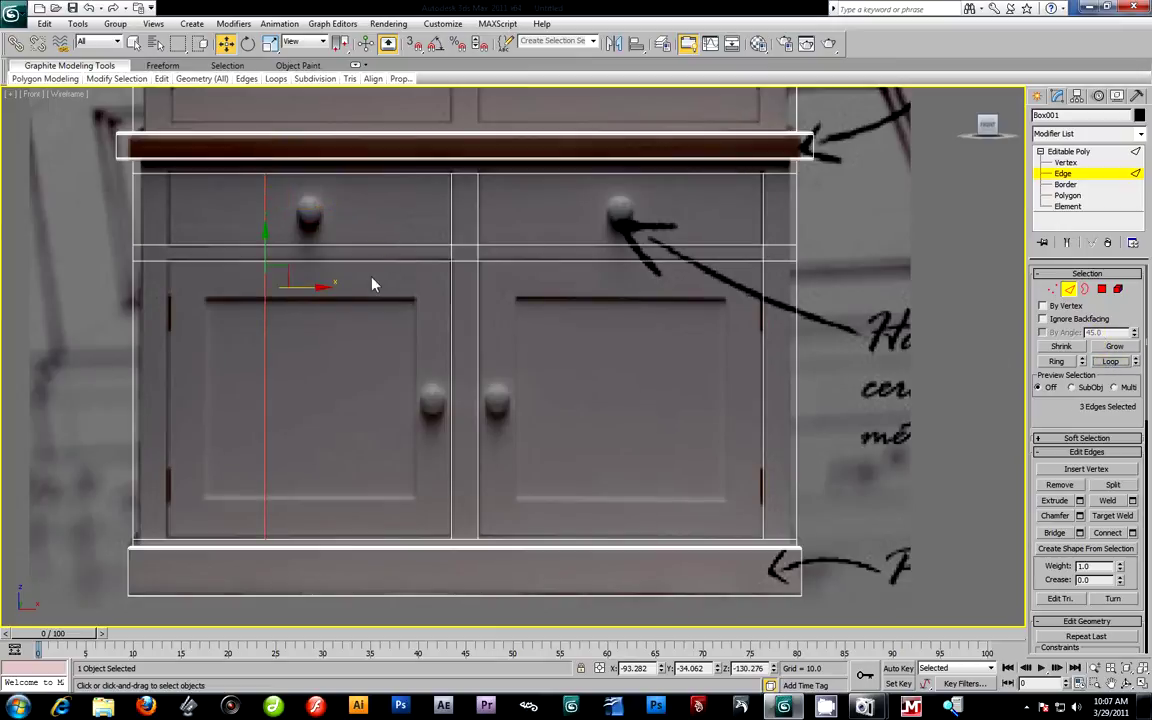
{"action": "left_click_drag", "start_coordinate": [323, 300], "coordinate": [222, 287]}
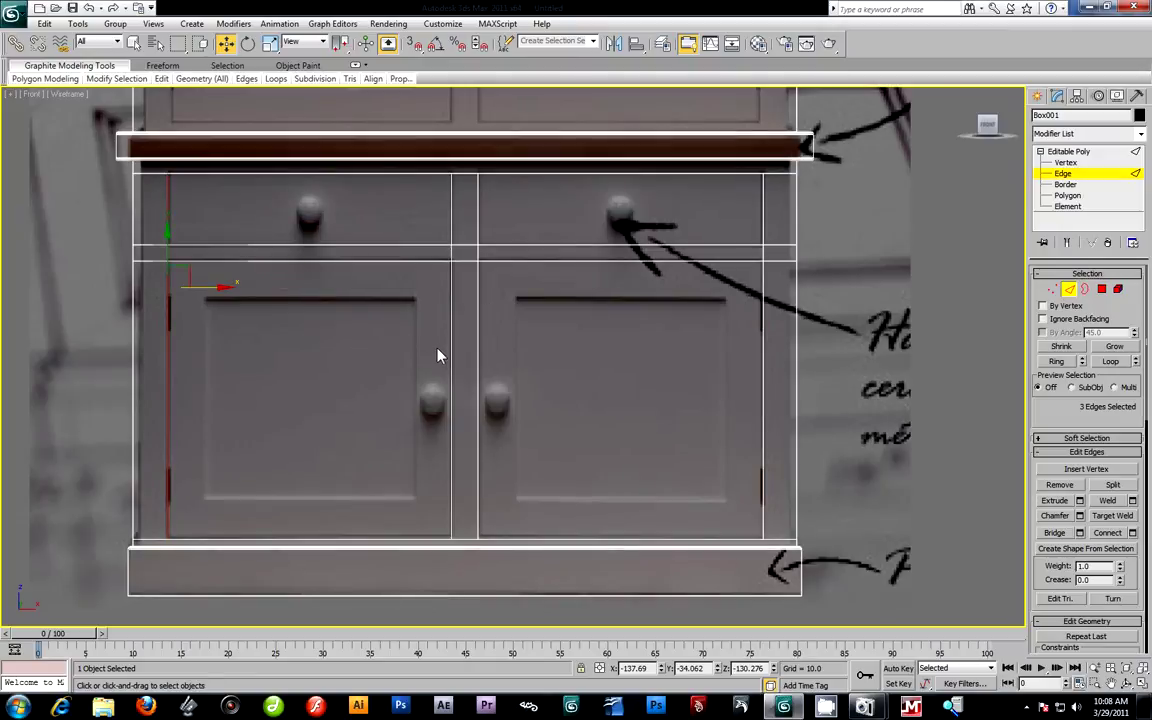
In the maximized Perspective view, select the two drawer and two door polygons on the cabinet's lower front.
{"action": "key", "text": "alt+w"}
{"action": "left_click", "coordinate": [978, 512]}
{"action": "left_click", "coordinate": [978, 512]}
{"action": "key", "text": "alt+w"}
{"action": "middle_click_drag", "start_coordinate": [615, 372], "coordinate": [670, 322], "text": "alt"}
{"action": "scroll", "coordinate": [670, 322], "scroll_direction": "up", "scroll_amount": 3}
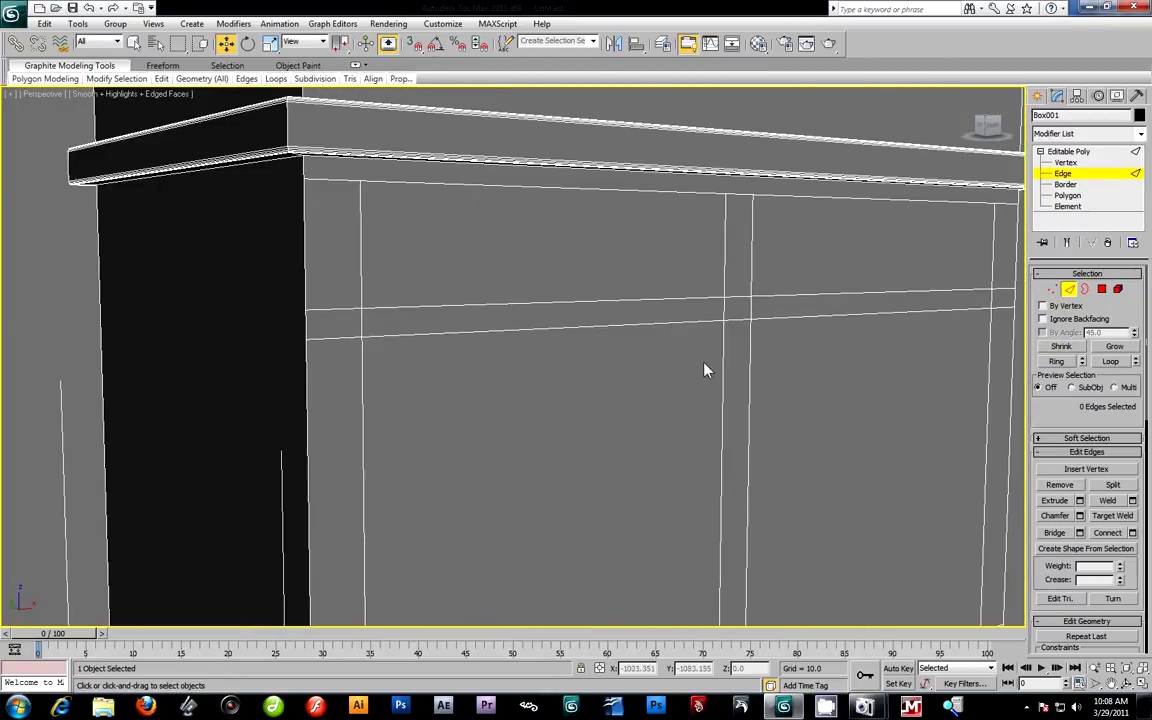
{"action": "scroll", "coordinate": [687, 320], "scroll_direction": "down", "scroll_amount": 3}
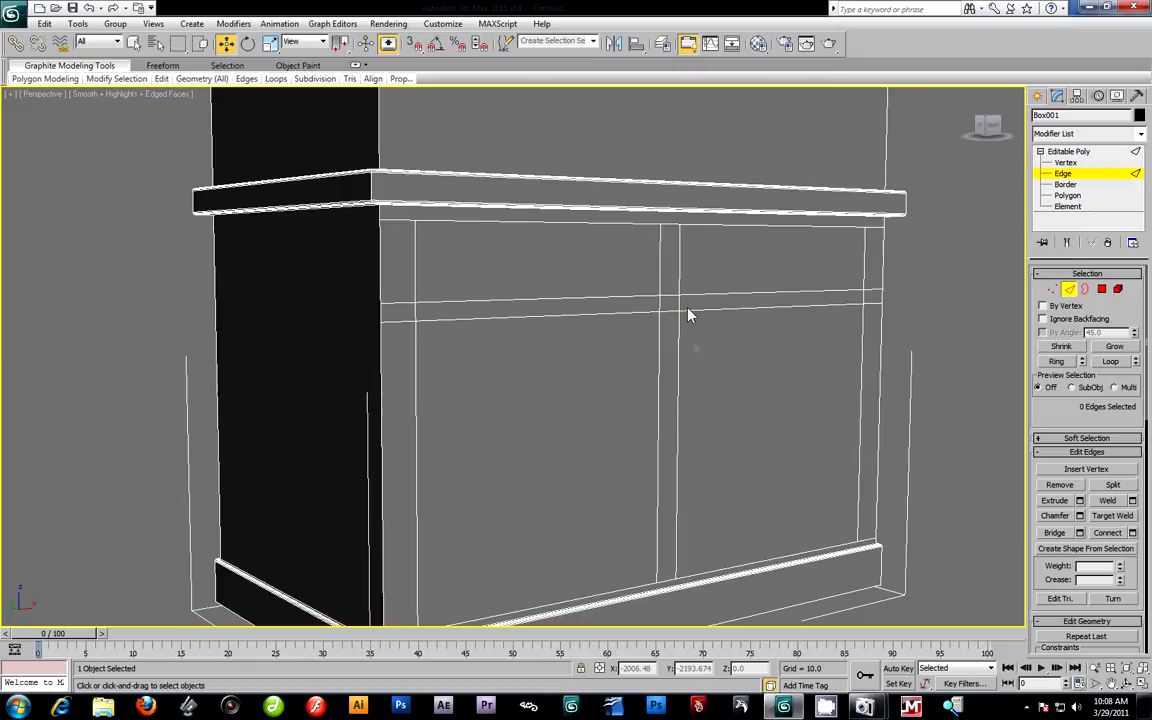
{"action": "scroll", "coordinate": [616, 310], "scroll_direction": "up", "scroll_amount": 3}
{"action": "scroll", "coordinate": [712, 363], "scroll_direction": "down", "scroll_amount": 2}
{"action": "left_click", "coordinate": [1066, 196]}
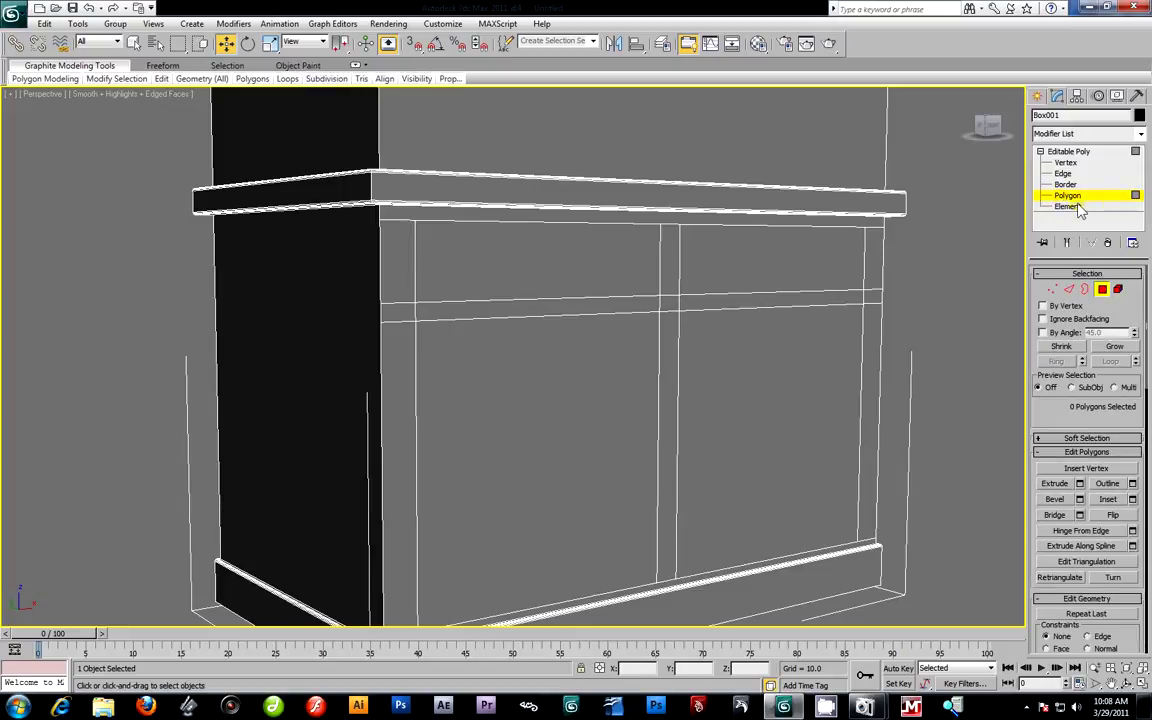
{"action": "left_click", "coordinate": [512, 256]}
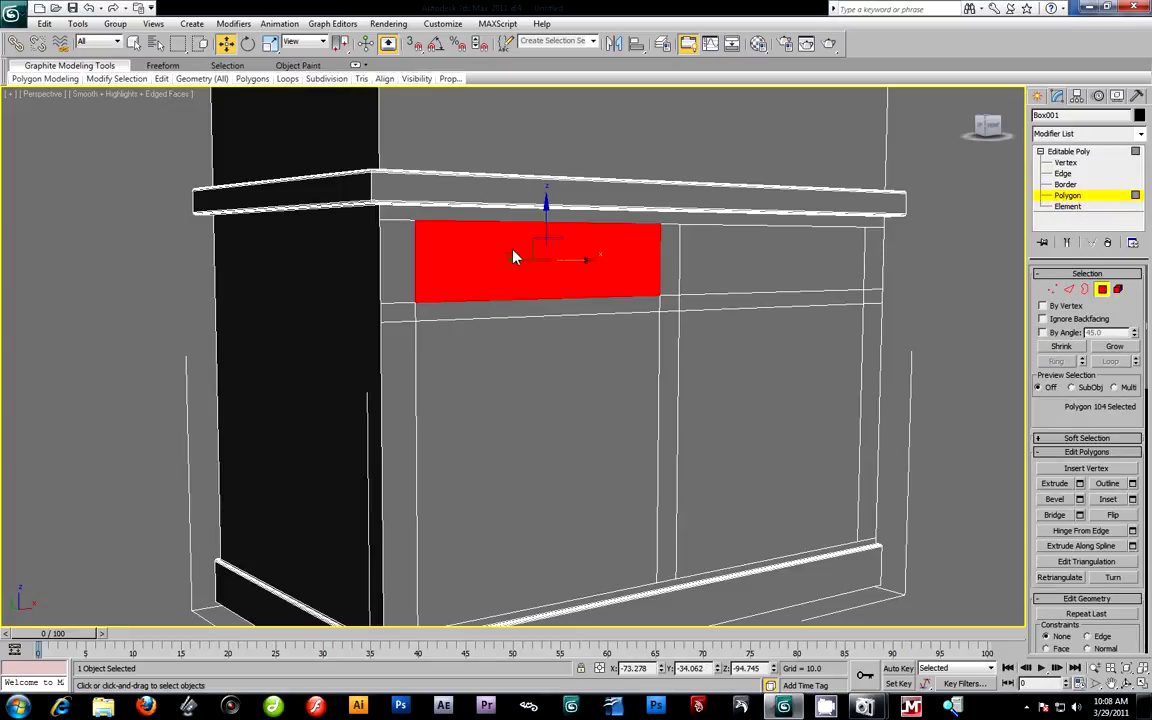
{"action": "left_click", "coordinate": [727, 282], "text": "ctrl"}
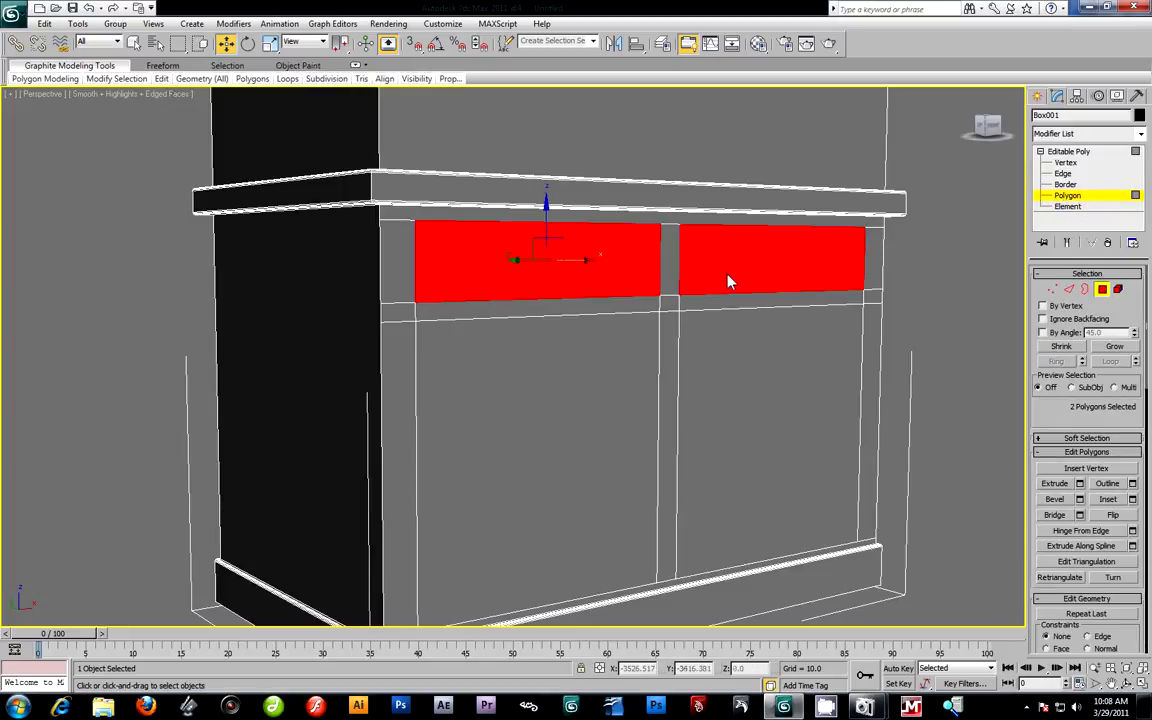
{"action": "left_click", "coordinate": [608, 442], "text": "ctrl"}
{"action": "left_click", "coordinate": [790, 436], "text": "ctrl"}
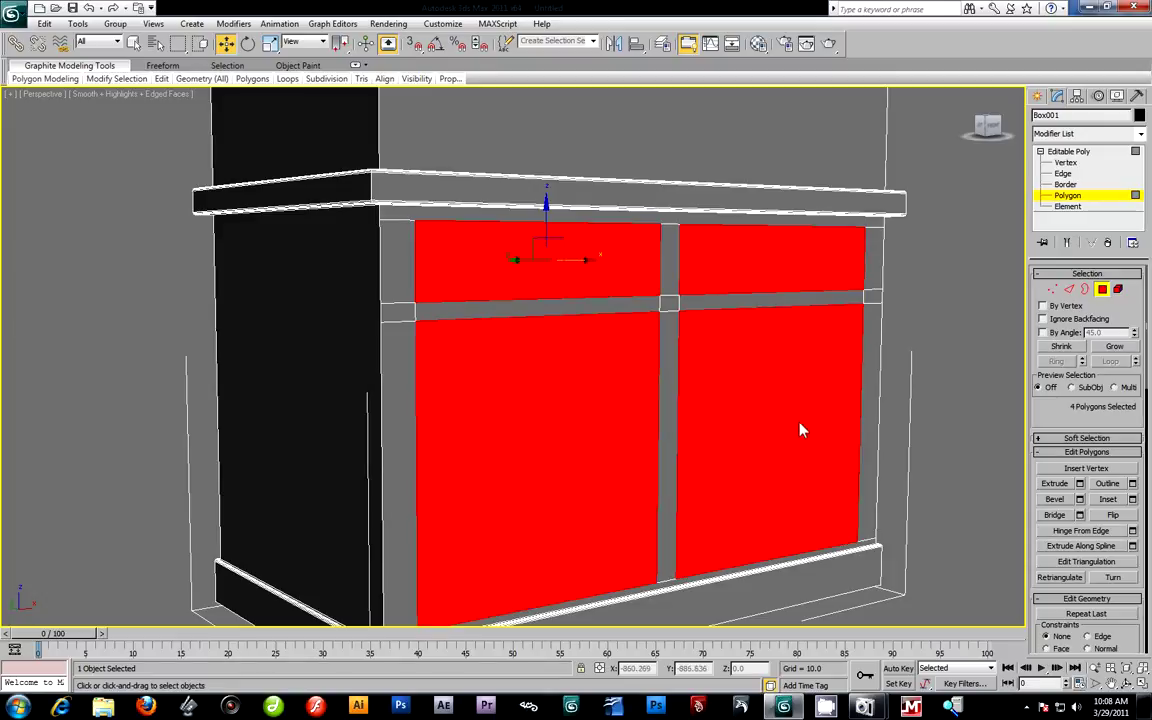
{"action": "mouse_move", "coordinate": [938, 421]}
{"action": "middle_mouse_down"}
{"action": "mouse_move", "coordinate": [927, 394]}
{"action": "mouse_move", "coordinate": [929, 409]}
{"action": "middle_mouse_up"}
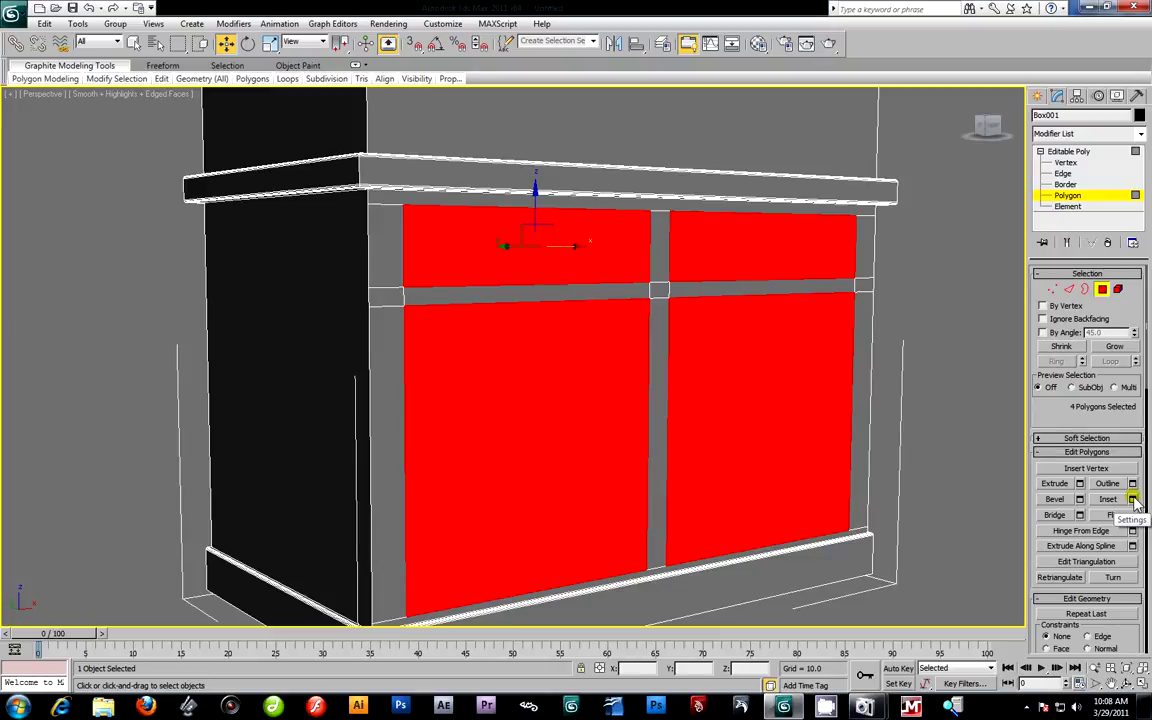
Extrude the four selected drawer and door polygons inward by -5.31 and move them about -1.485 along Y.
{"action": "left_click", "coordinate": [1081, 484]}
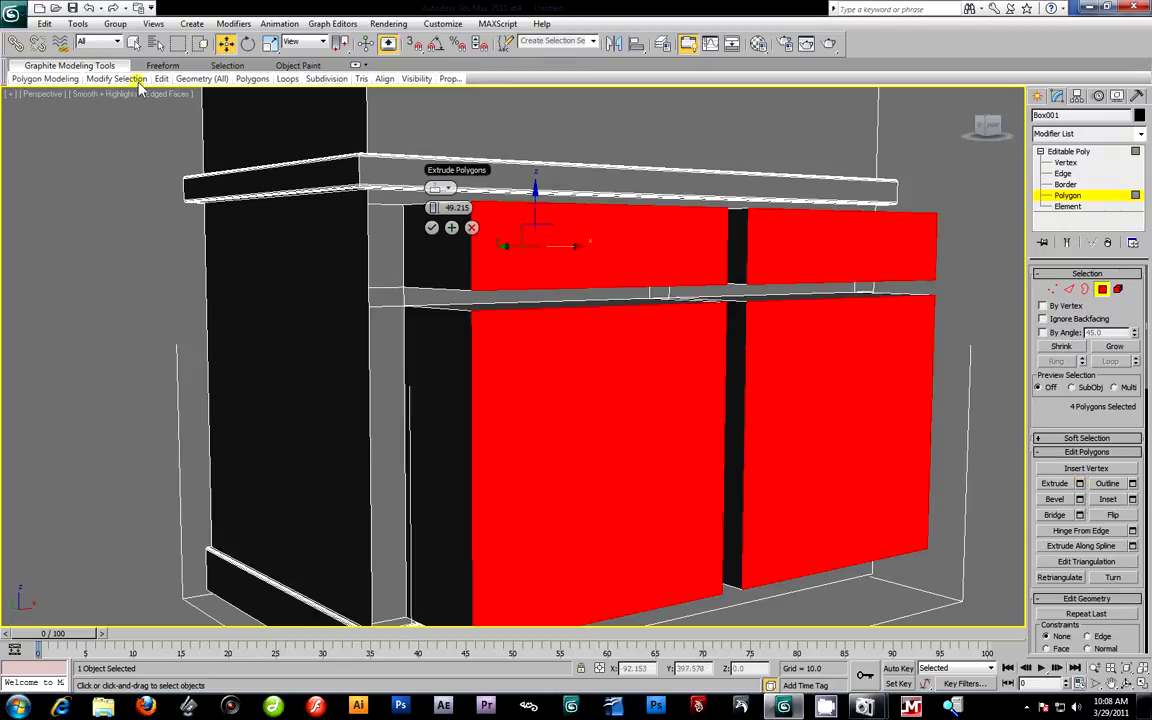
{"action": "left_click_drag", "start_coordinate": [432, 171], "coordinate": [109, 235]}
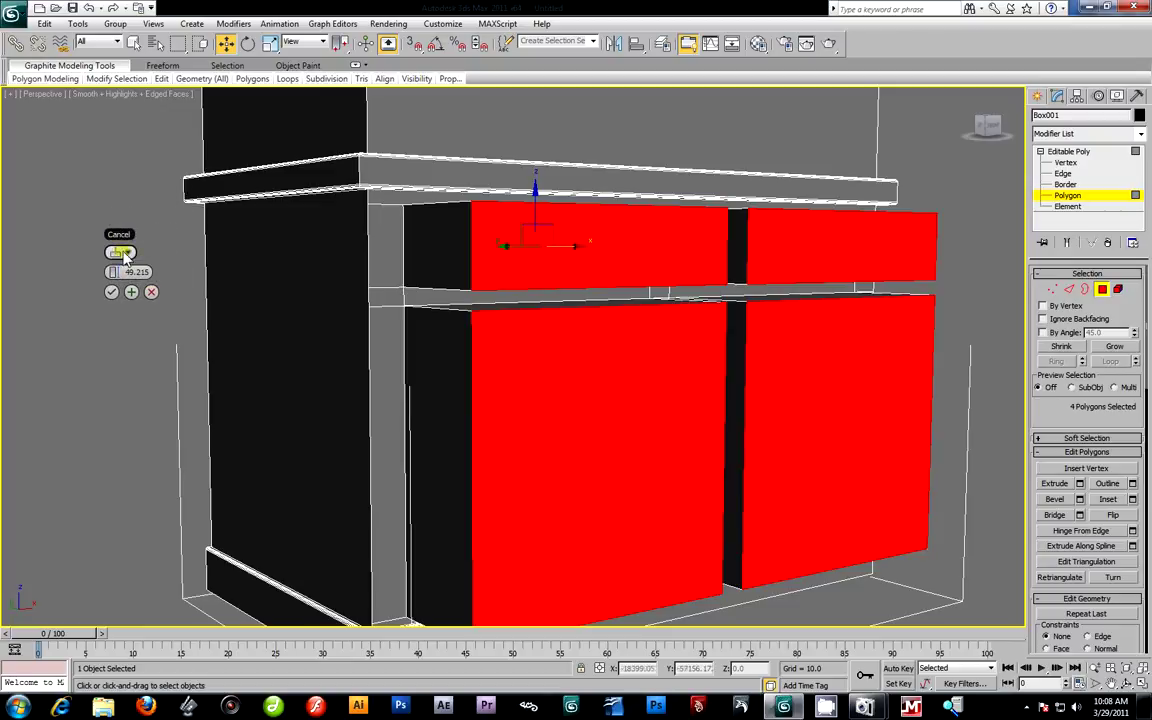
{"action": "left_click_drag", "start_coordinate": [116, 272], "coordinate": [640, 365]}
{"action": "mouse_move", "coordinate": [1150, 401]}
{"action": "left_mouse_down"}
{"action": "mouse_move", "coordinate": [1094, 411]}
{"action": "mouse_move", "coordinate": [1151, 420]}
{"action": "mouse_move", "coordinate": [1151, 408]}
{"action": "left_mouse_up"}
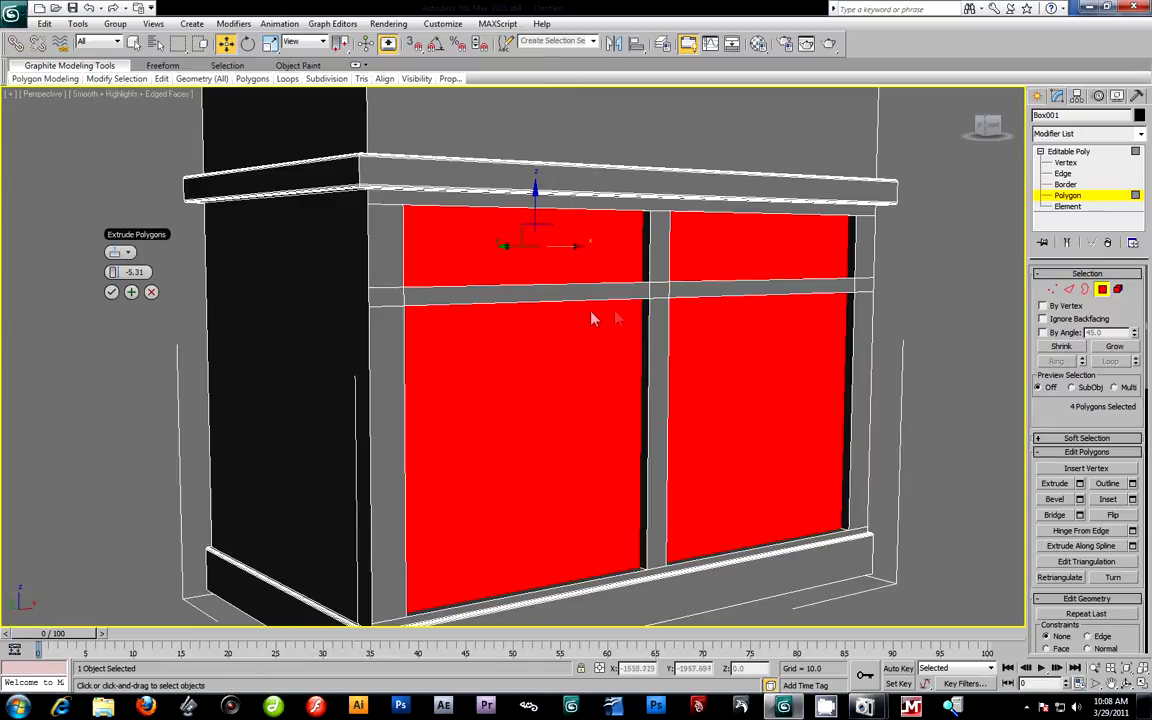
{"action": "middle_click_drag", "start_coordinate": [636, 318], "coordinate": [658, 334], "text": "alt"}
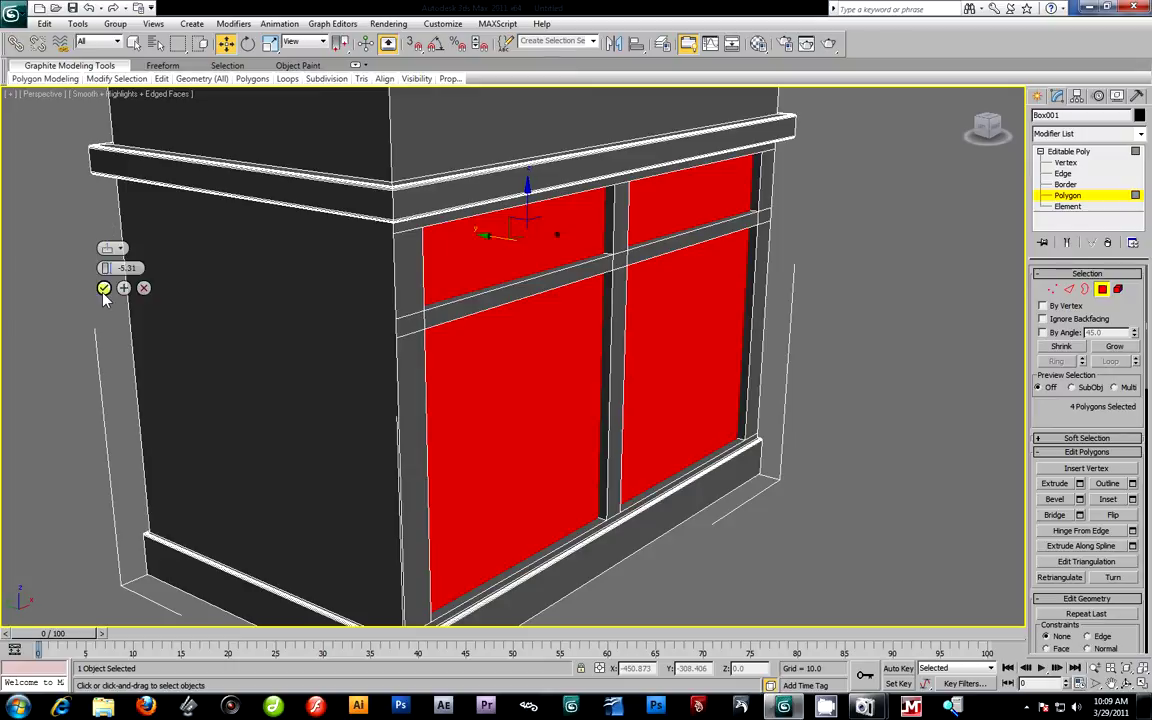
{"action": "left_click", "coordinate": [144, 287]}
{"action": "mouse_move", "coordinate": [487, 240]}
{"action": "left_mouse_down"}
{"action": "mouse_move", "coordinate": [455, 246]}
{"action": "mouse_move", "coordinate": [488, 255]}
{"action": "left_mouse_up"}
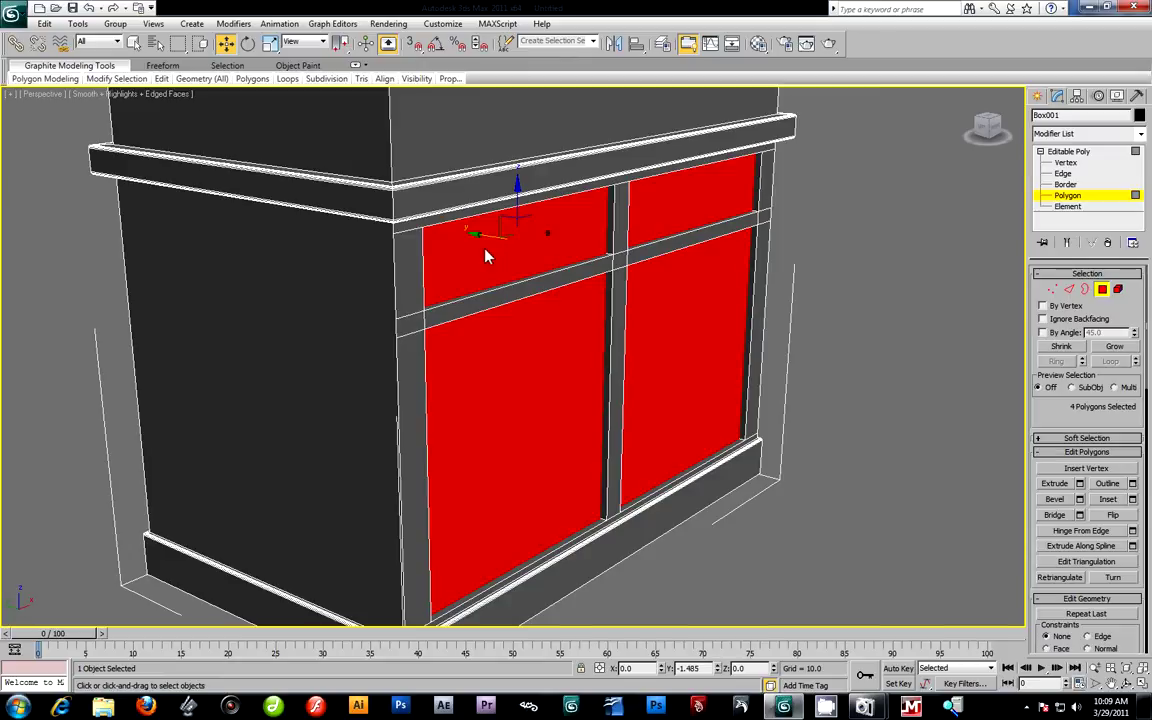
Inset the four recessed drawer and door polygons by 0.556.
{"action": "middle_click_drag", "start_coordinate": [573, 279], "coordinate": [671, 285], "text": "alt"}
{"action": "scroll", "coordinate": [698, 314], "scroll_direction": "up", "scroll_amount": 3}
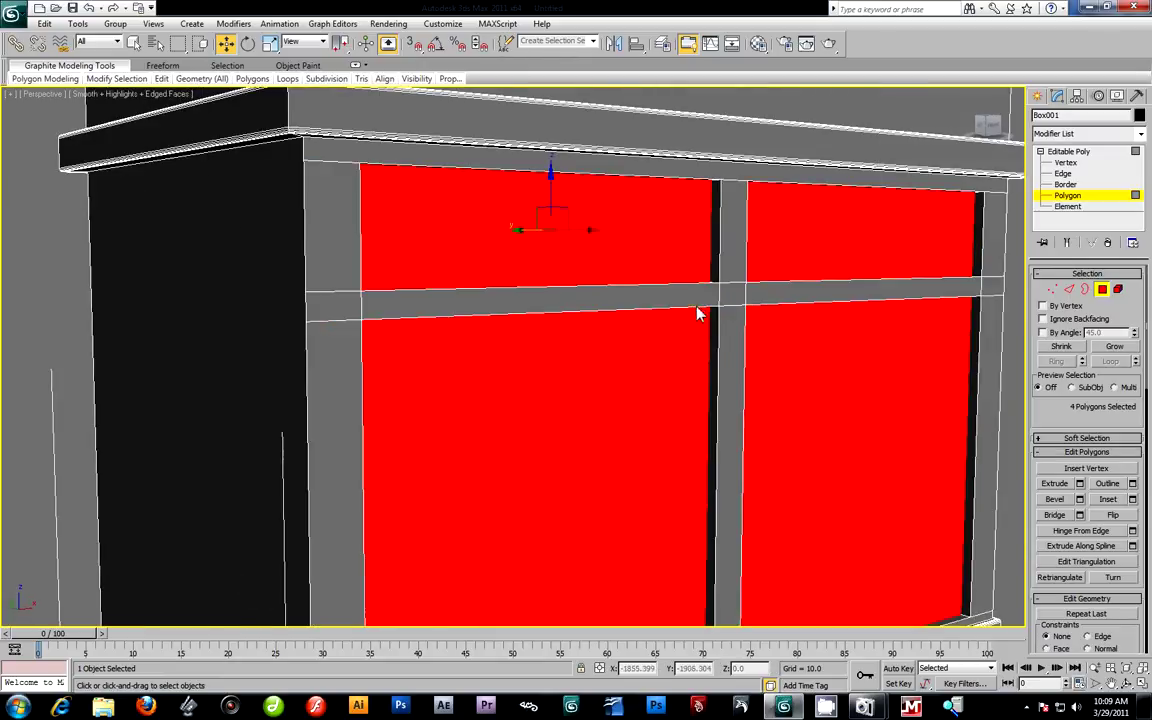
{"action": "left_click", "coordinate": [1133, 500]}
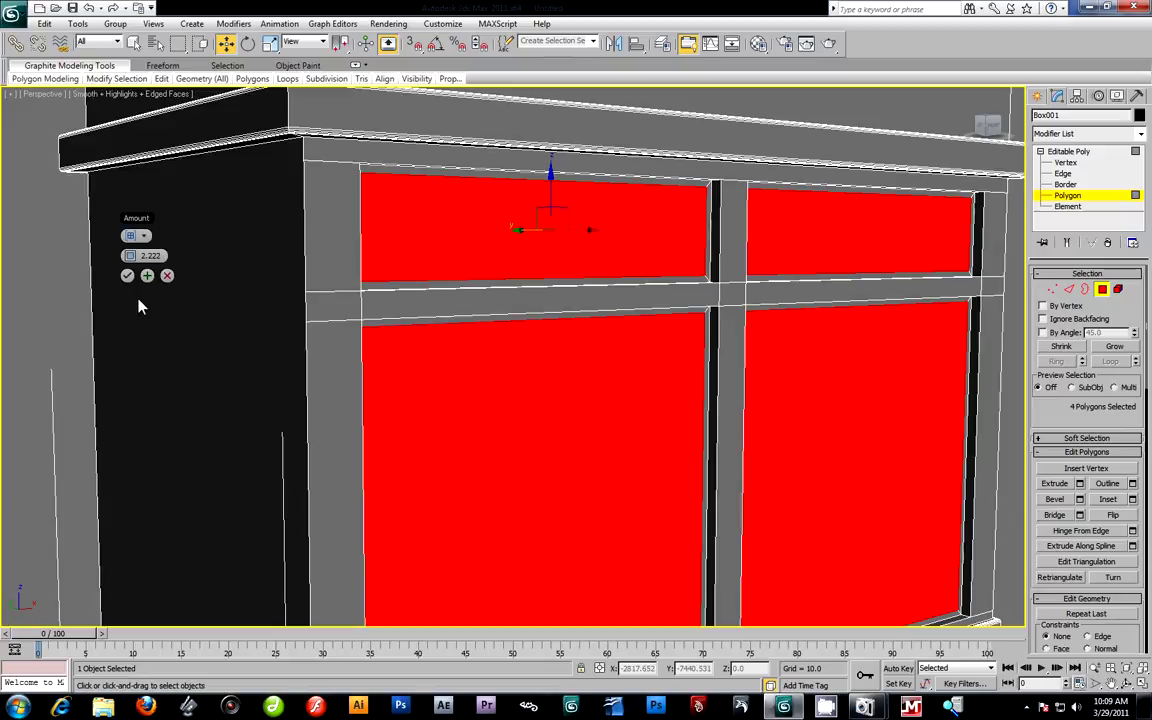
{"action": "mouse_move", "coordinate": [129, 255]}
{"action": "left_mouse_down"}
{"action": "mouse_move", "coordinate": [173, 276]}
{"action": "mouse_move", "coordinate": [145, 262]}
{"action": "mouse_move", "coordinate": [126, 272]}
{"action": "left_mouse_up"}
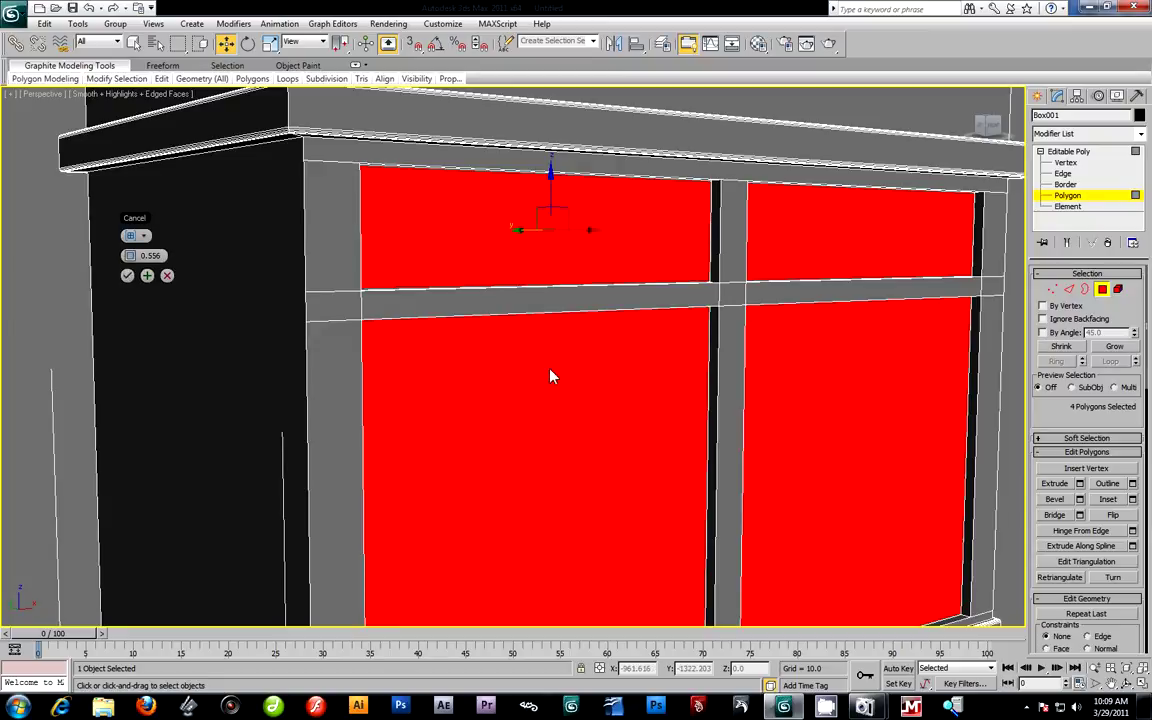
{"action": "scroll", "coordinate": [760, 418], "scroll_direction": "up", "scroll_amount": 6}
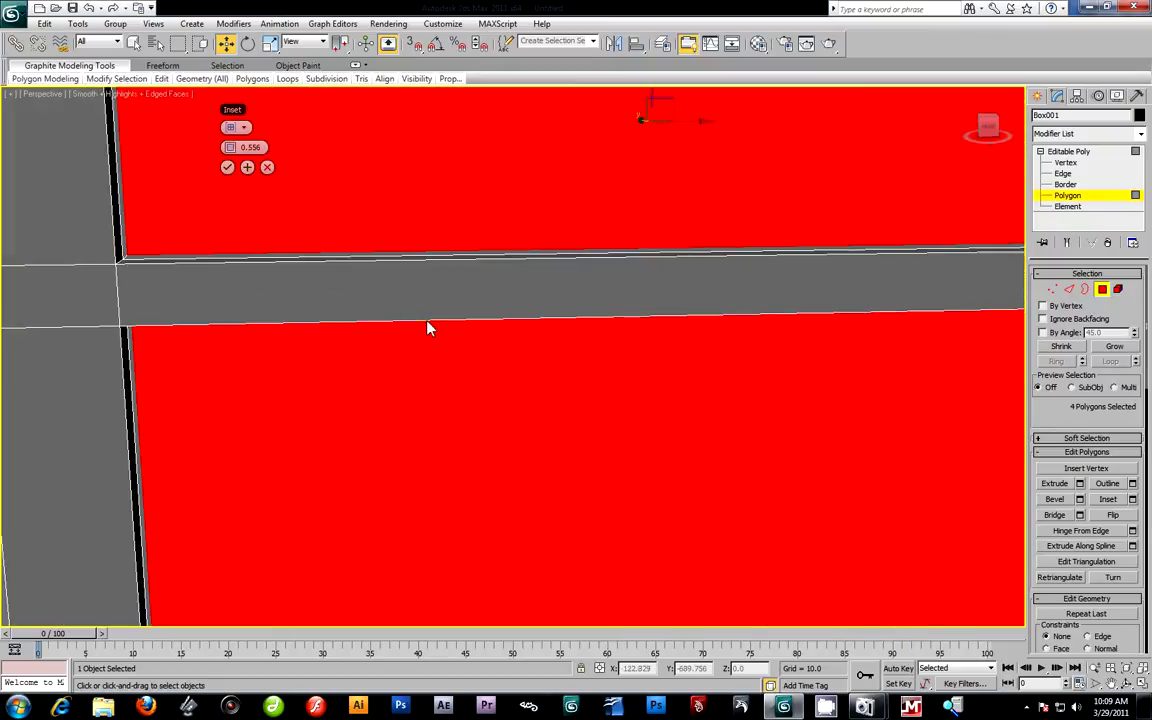
{"action": "scroll", "coordinate": [375, 391], "scroll_direction": "down", "scroll_amount": 4}
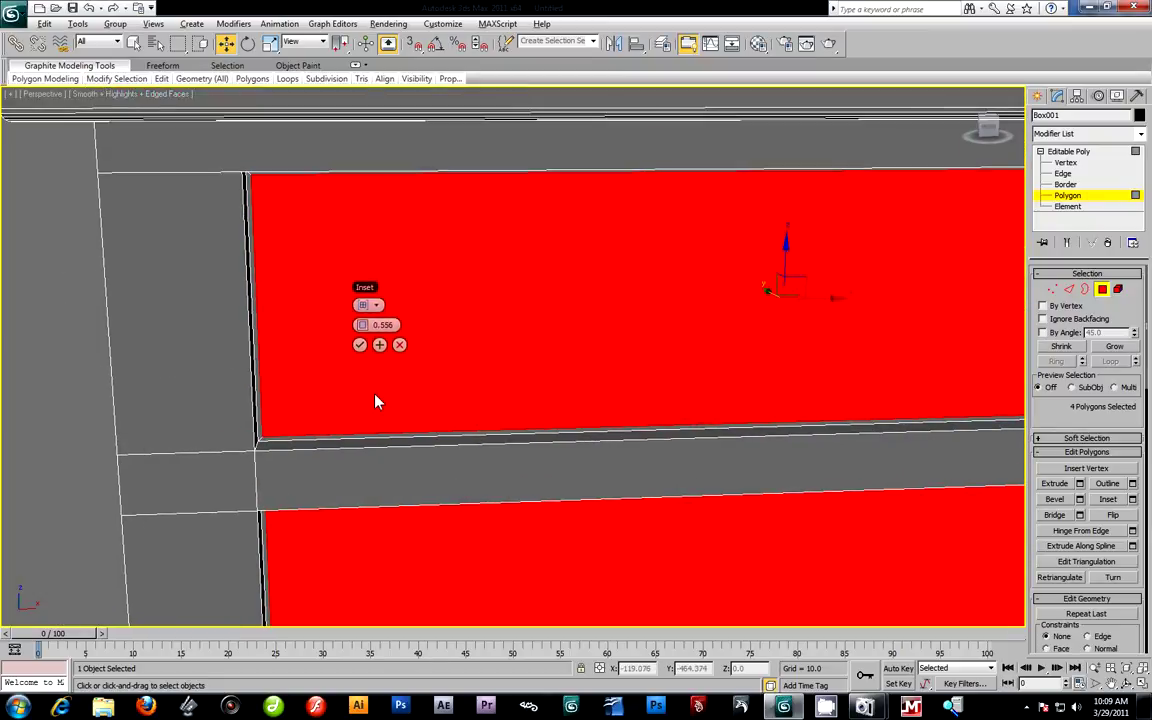
{"action": "middle_click_drag", "start_coordinate": [458, 311], "coordinate": [658, 406], "text": "alt"}
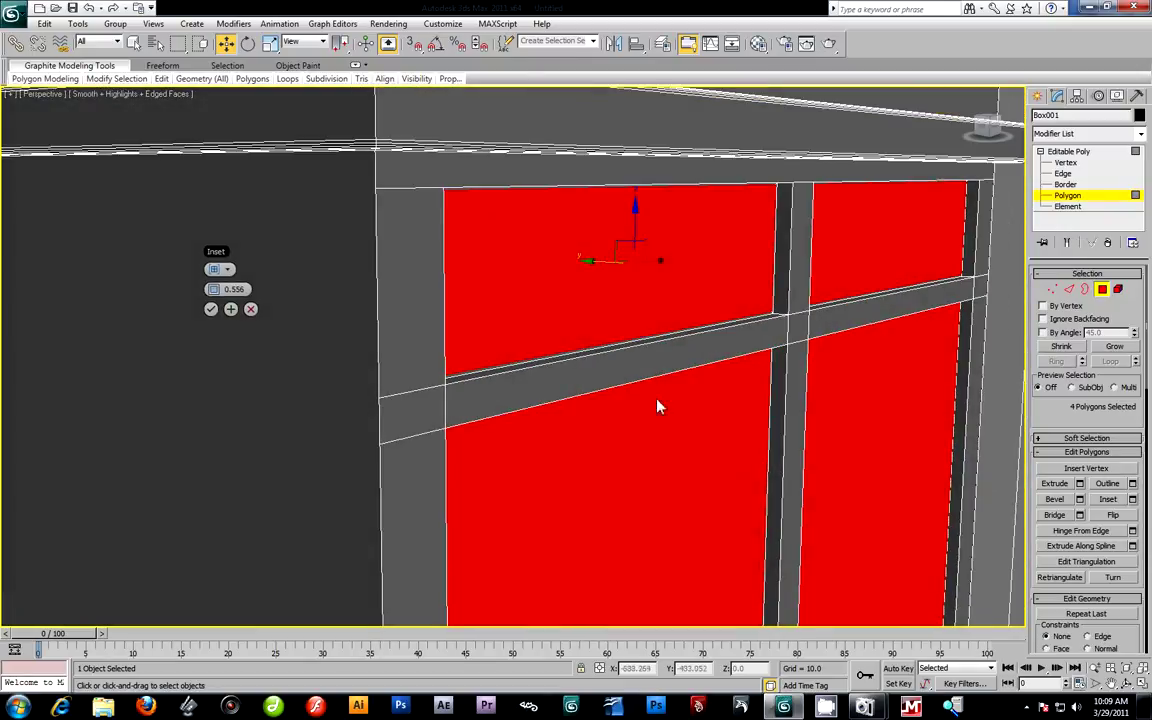
{"action": "left_click", "coordinate": [211, 309]}
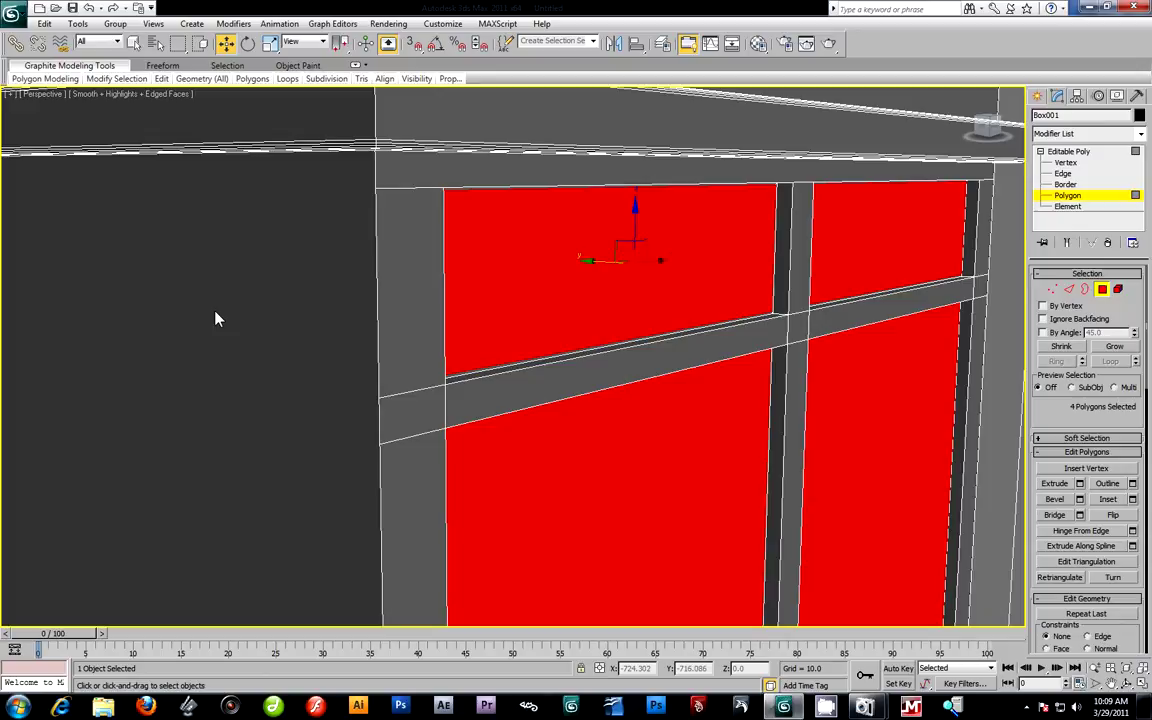
Extrude the four inset drawer and door polygons outward by 6.683 and clear the selection.
{"action": "left_click", "coordinate": [1079, 483]}
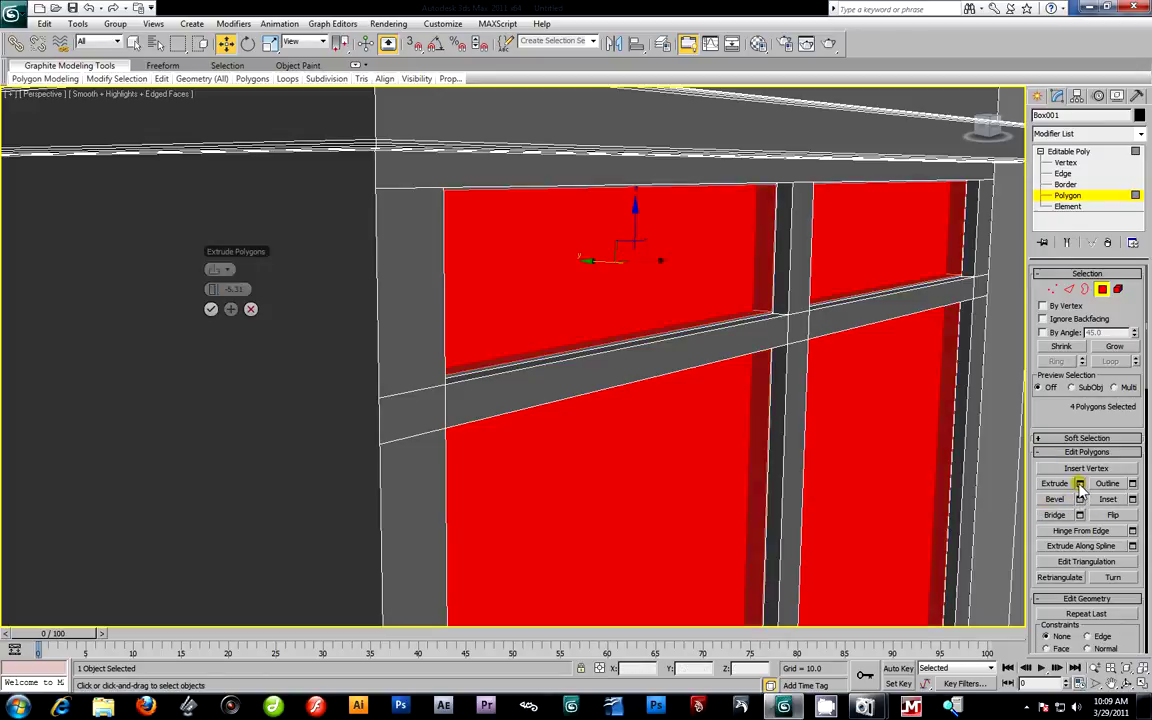
{"action": "left_click_drag", "start_coordinate": [215, 291], "coordinate": [289, 319]}
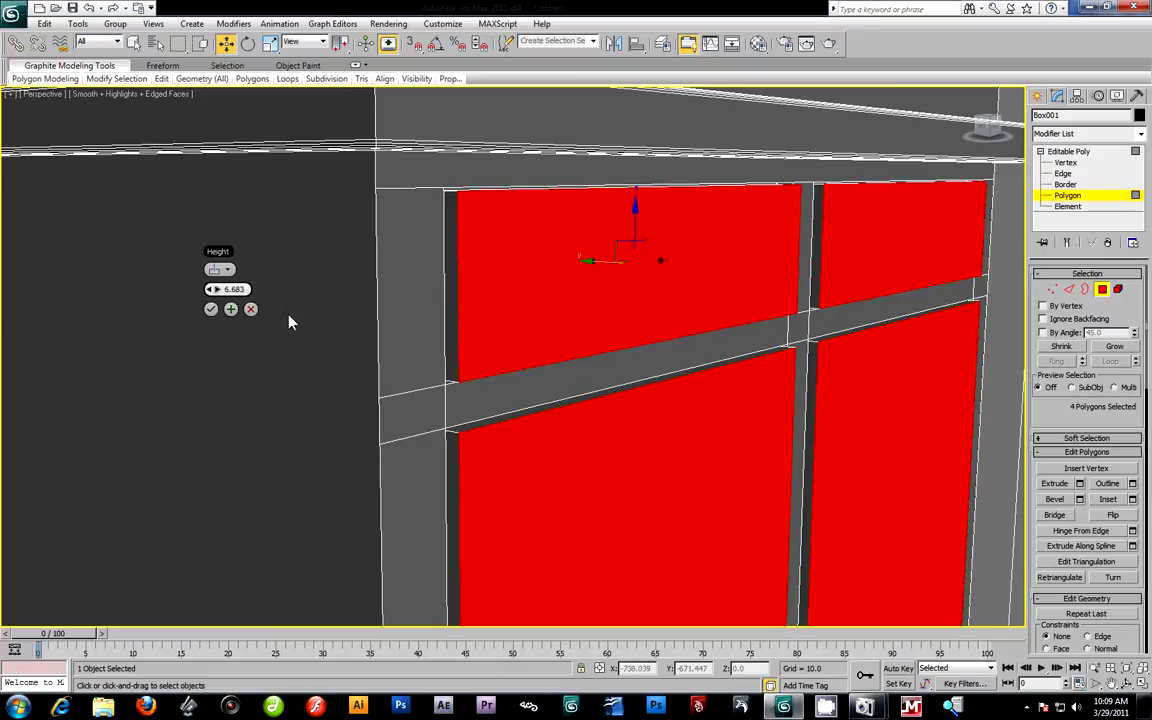
{"action": "middle_click_drag", "start_coordinate": [580, 388], "coordinate": [604, 368], "text": "alt"}
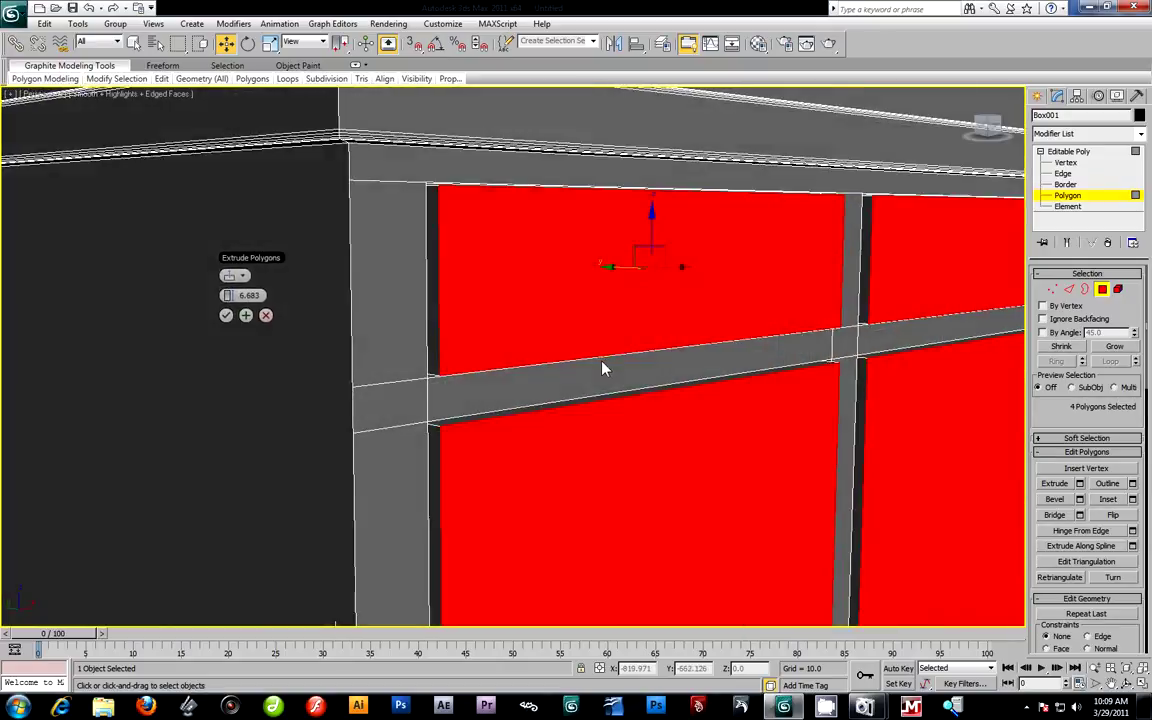
{"action": "left_click", "coordinate": [229, 308]}
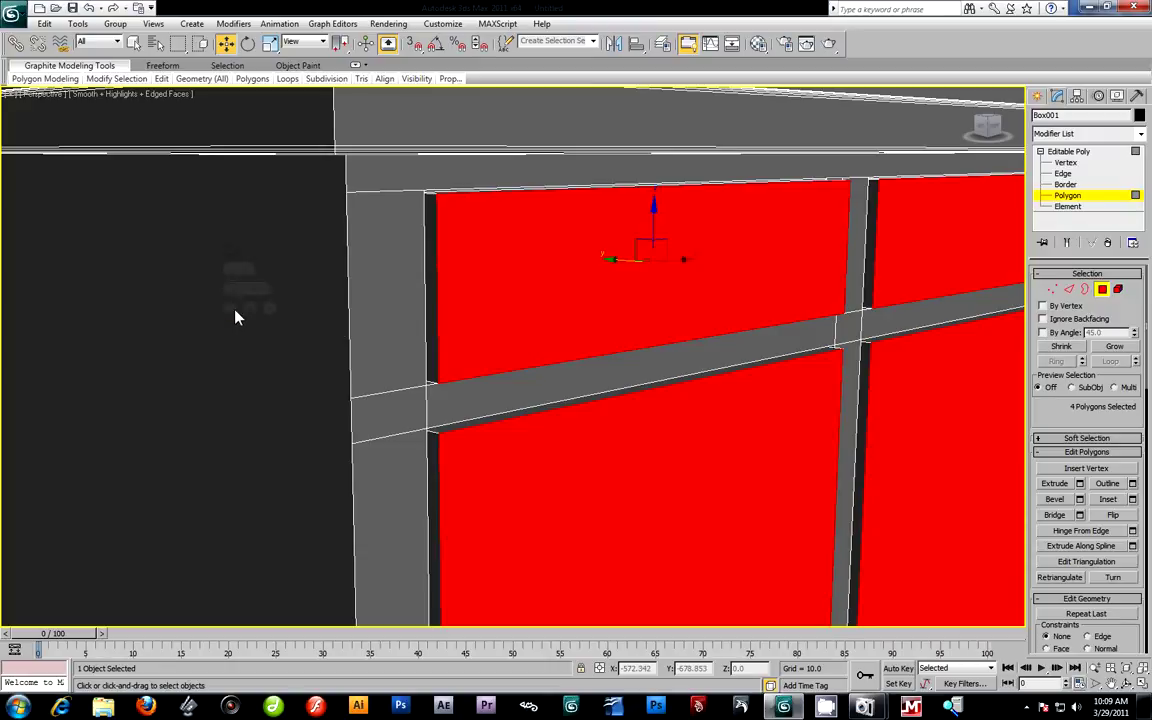
{"action": "scroll", "coordinate": [686, 324], "scroll_direction": "up", "scroll_amount": 4}
{"action": "middle_click_drag", "start_coordinate": [674, 348], "coordinate": [38, 268], "text": "alt"}
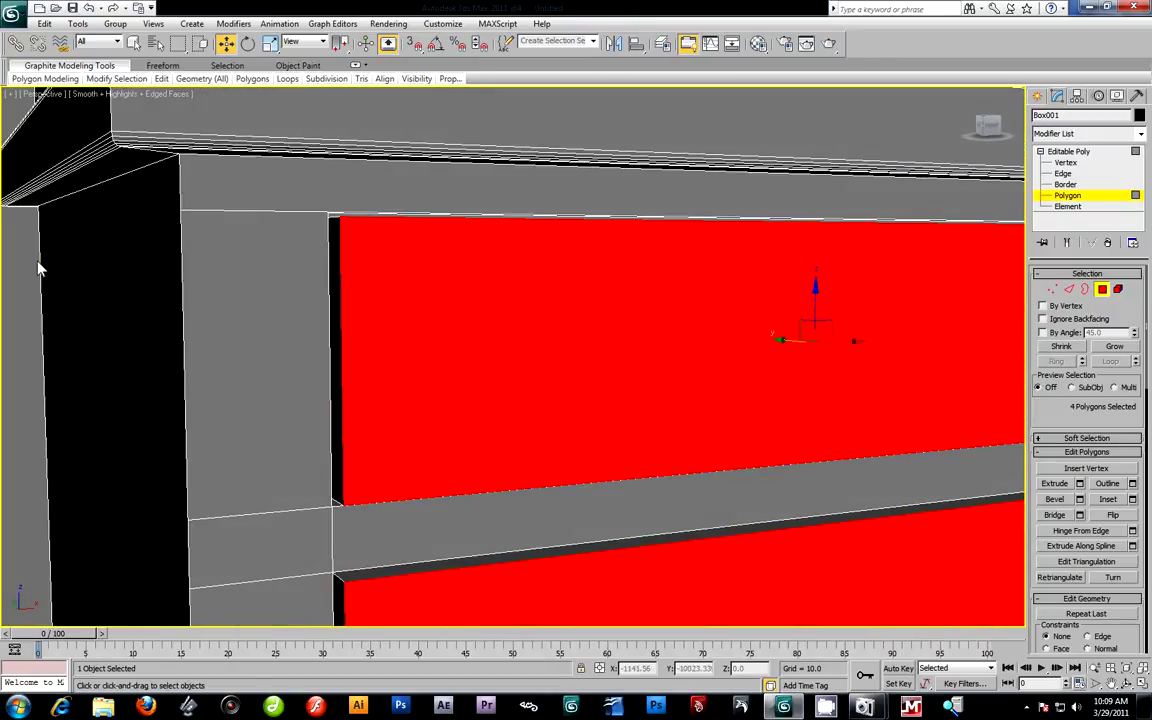
{"action": "key", "text": "ctrl+d"}
{"action": "middle_click_drag", "start_coordinate": [563, 352], "coordinate": [537, 311], "text": "alt"}
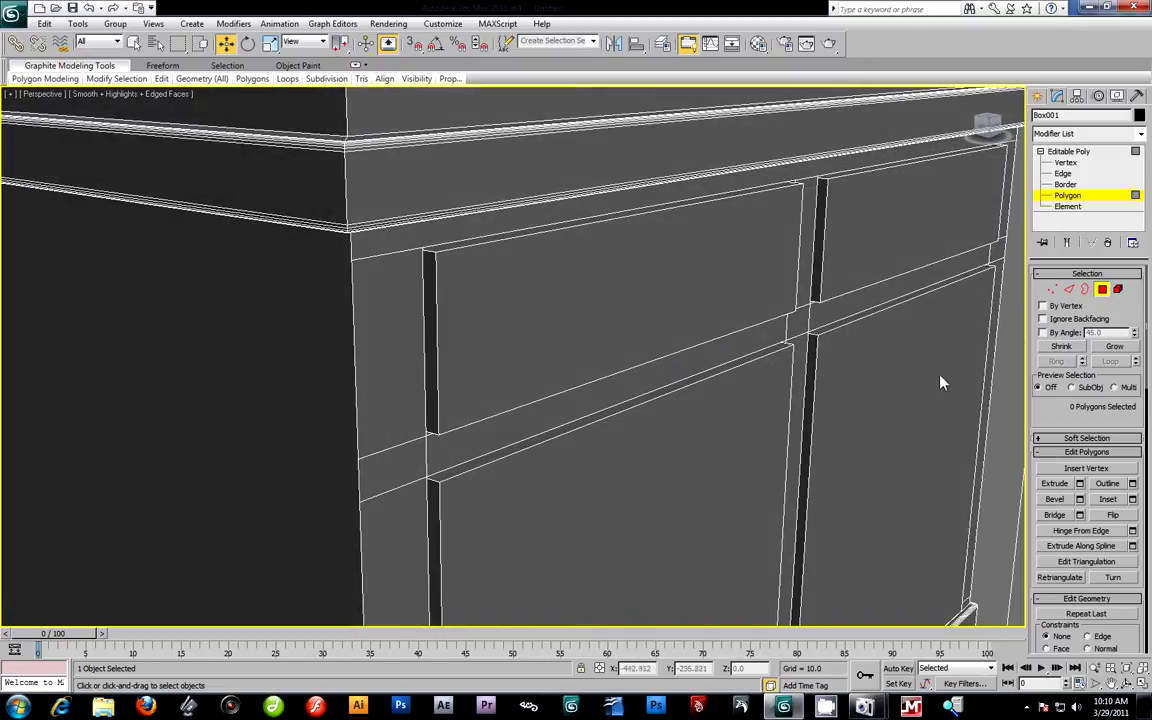
{"action": "left_click", "coordinate": [620, 324]}
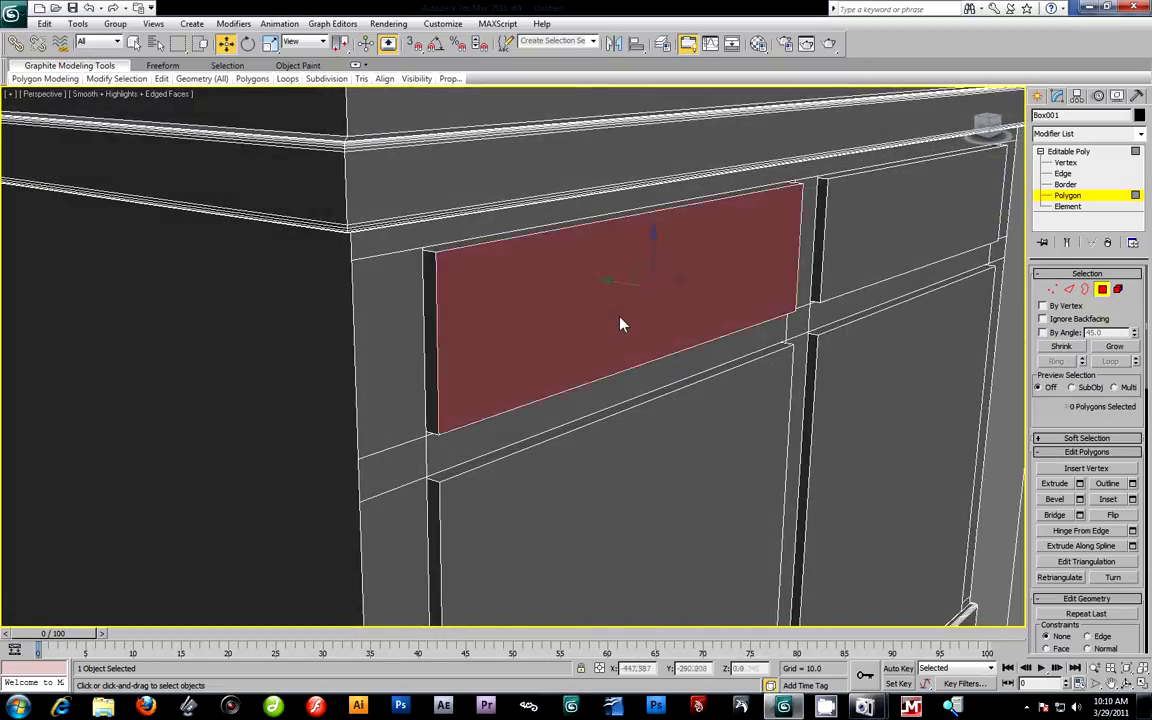
{"action": "left_click", "coordinate": [840, 234], "text": "ctrl"}
{"action": "left_click", "coordinate": [805, 437], "text": "ctrl"}
{"action": "left_click", "coordinate": [707, 460], "text": "ctrl"}
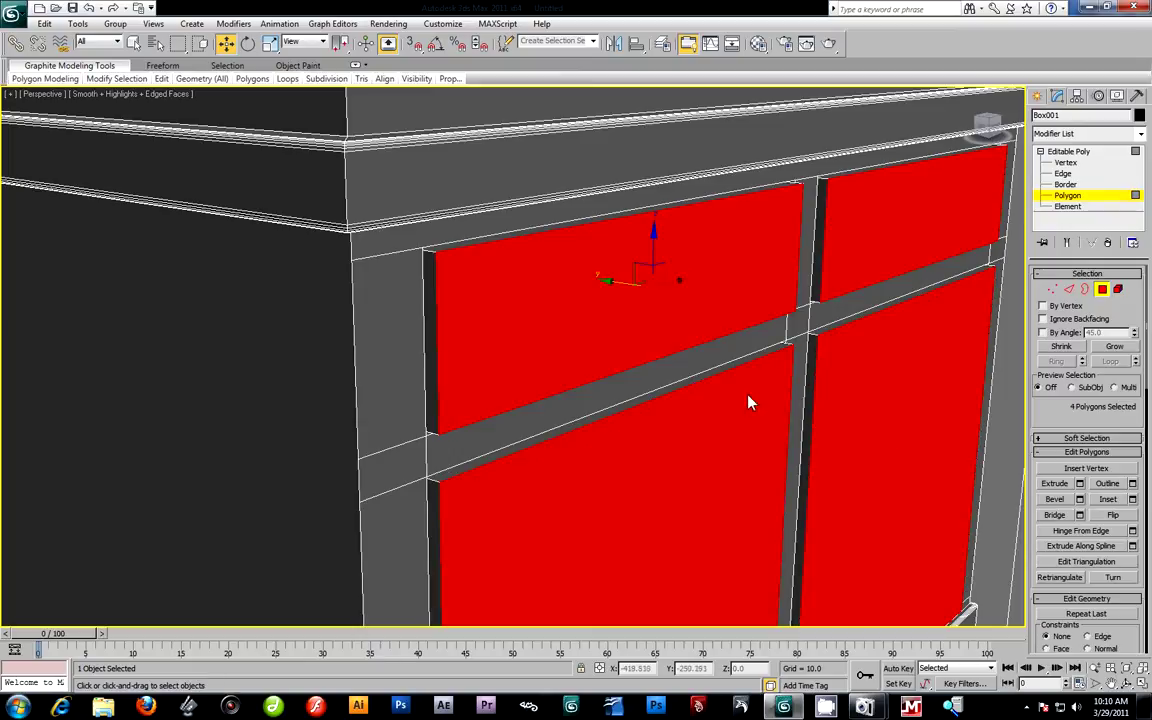
{"action": "scroll", "coordinate": [455, 355], "scroll_direction": "down", "scroll_amount": 5}
{"action": "left_click", "coordinate": [892, 427]}
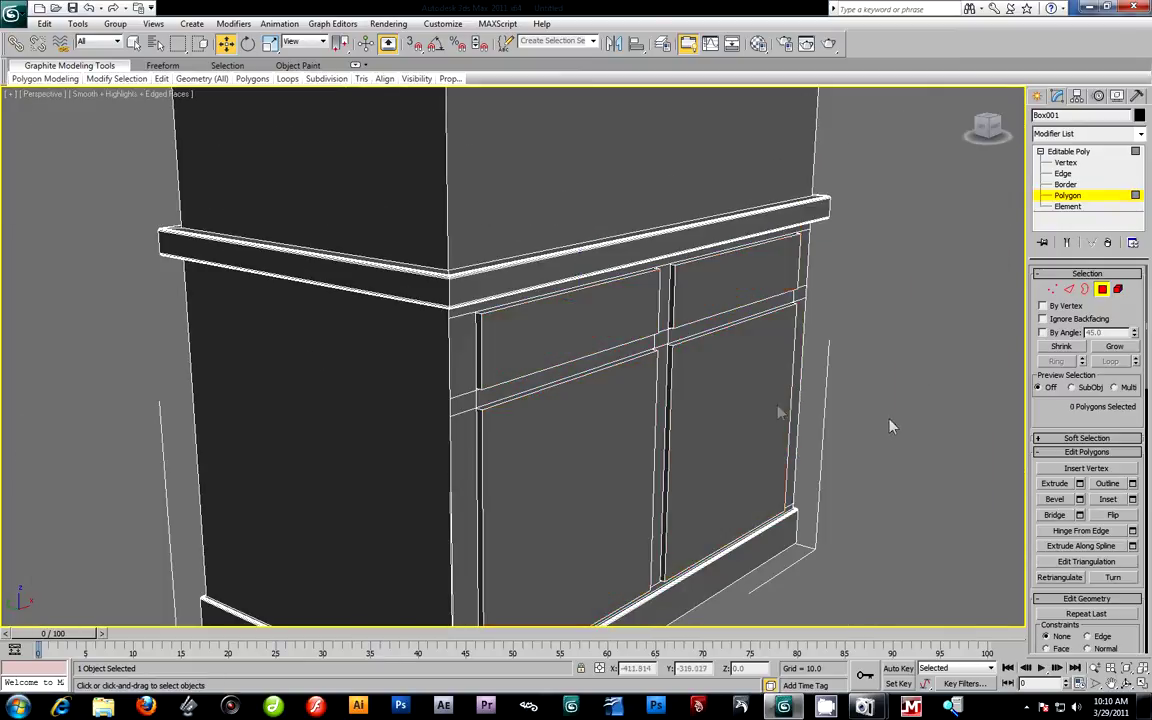
Select the front faces of both drawers and both doors, inset them by 1.444, and clear the selection.
{"action": "left_click", "coordinate": [584, 339]}
{"action": "left_click", "coordinate": [690, 305], "text": "ctrl"}
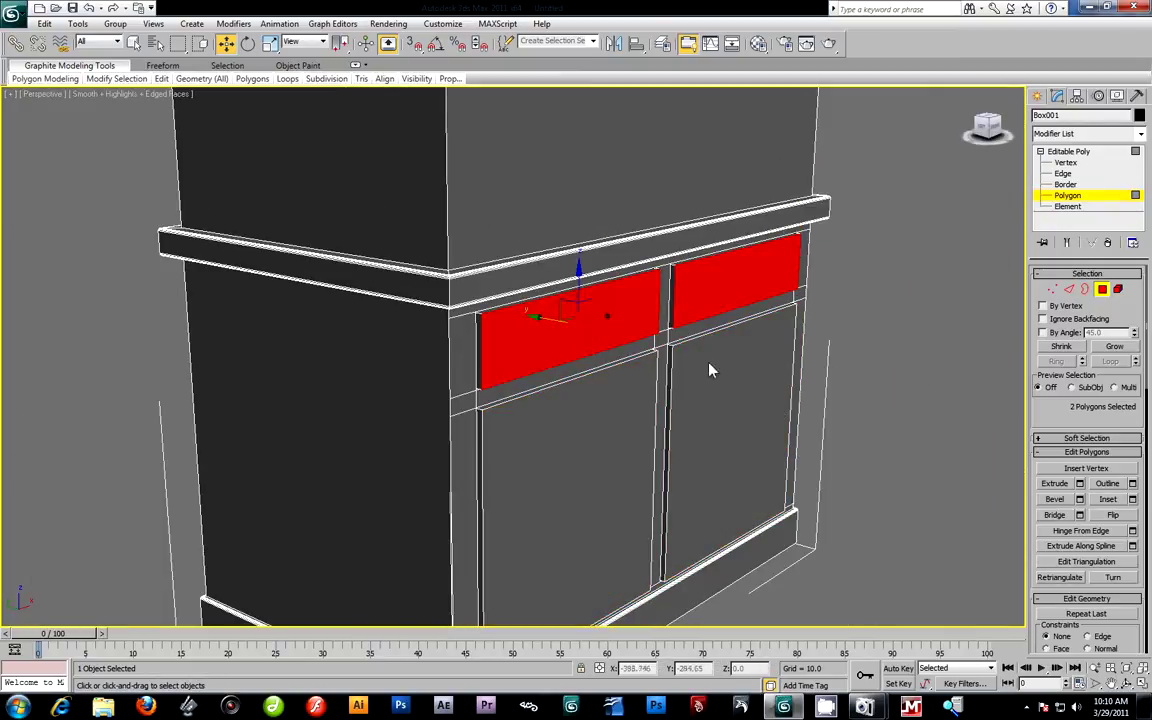
{"action": "left_click", "coordinate": [710, 368], "text": "ctrl"}
{"action": "left_click", "coordinate": [612, 432], "text": "ctrl"}
{"action": "scroll", "coordinate": [757, 433], "scroll_direction": "down", "scroll_amount": 3}
{"action": "middle_click_drag", "start_coordinate": [761, 424], "coordinate": [615, 335], "text": "alt"}
{"action": "scroll", "coordinate": [643, 462], "scroll_direction": "down", "scroll_amount": 1}
{"action": "scroll", "coordinate": [581, 412], "scroll_direction": "up", "scroll_amount": 5}
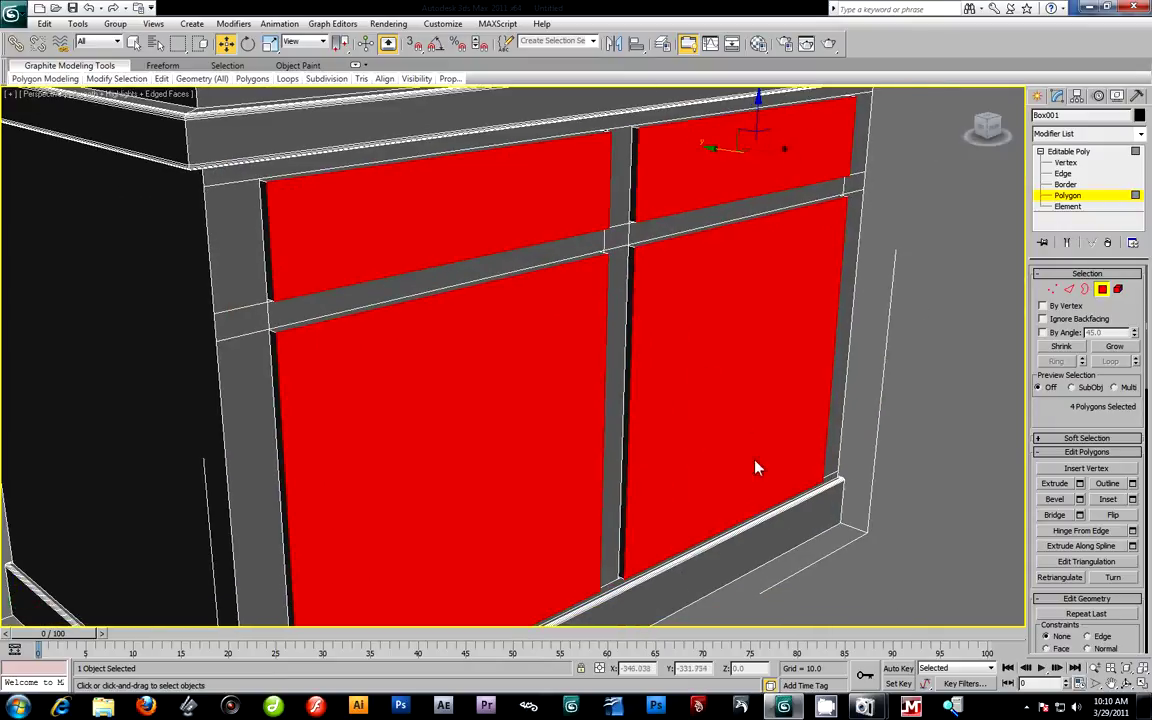
{"action": "left_click", "coordinate": [1133, 500]}
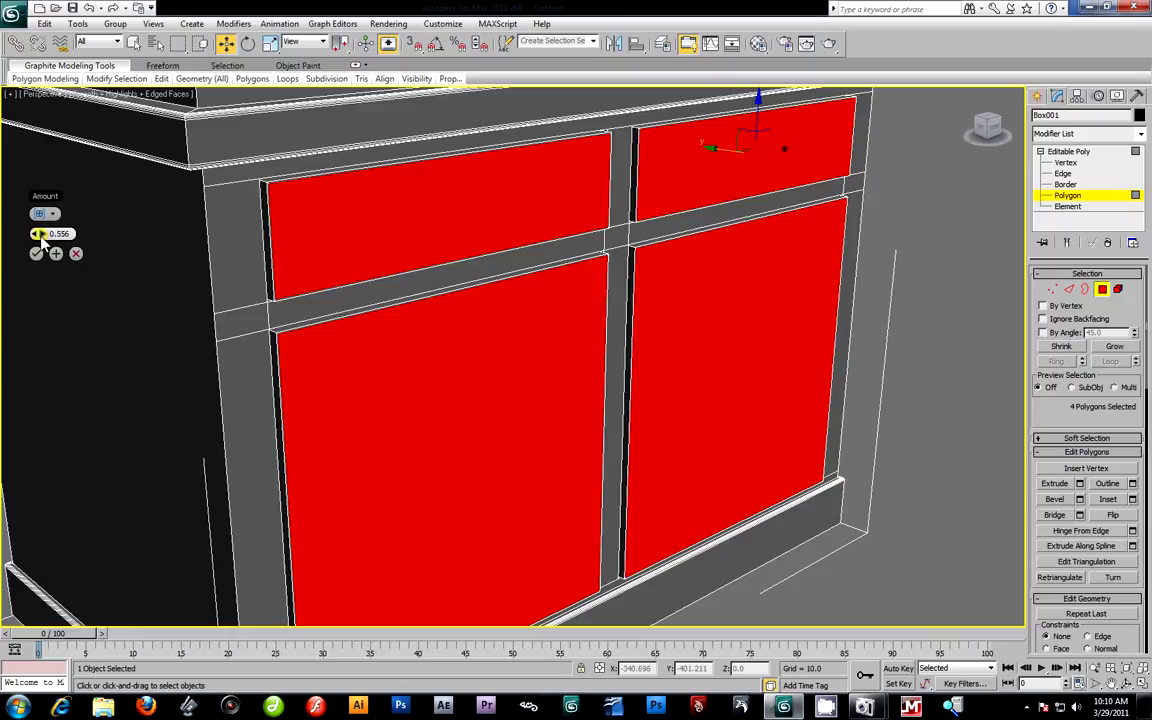
{"action": "mouse_move", "coordinate": [40, 235]}
{"action": "left_mouse_down"}
{"action": "mouse_move", "coordinate": [40, 200]}
{"action": "mouse_move", "coordinate": [58, 245]}
{"action": "mouse_move", "coordinate": [82, 213]}
{"action": "mouse_move", "coordinate": [92, 220]}
{"action": "mouse_move", "coordinate": [45, 248]}
{"action": "left_mouse_up"}
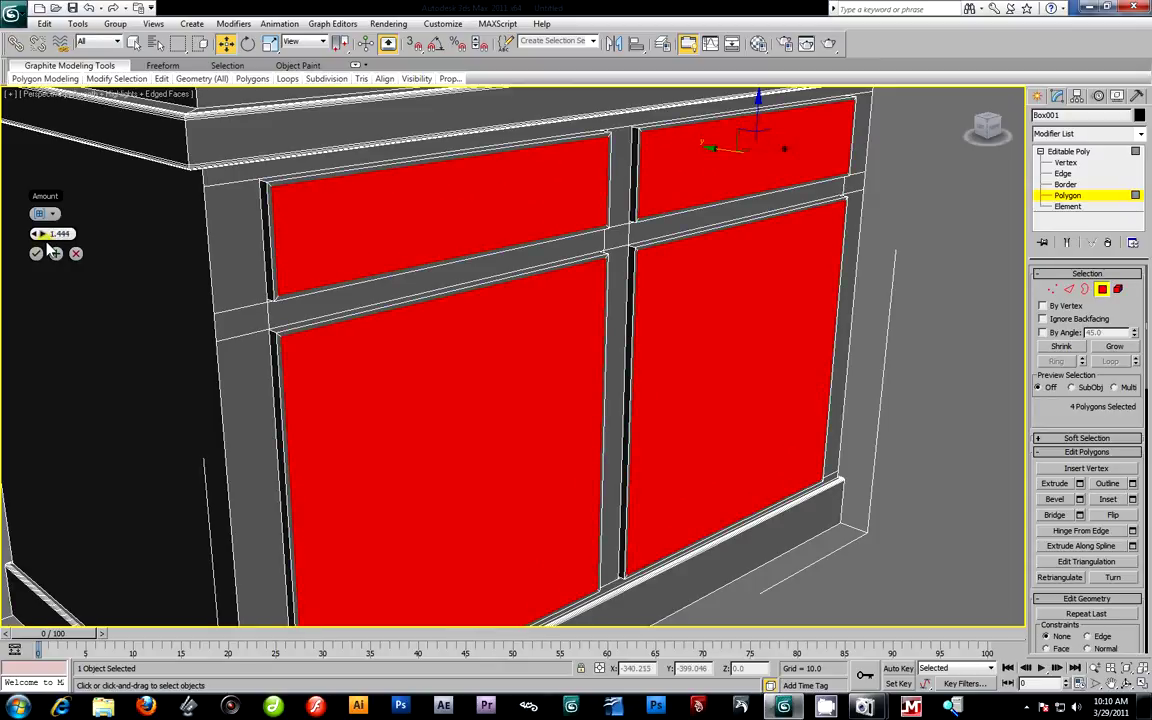
{"action": "left_click", "coordinate": [36, 253]}
{"action": "scroll", "coordinate": [478, 410], "scroll_direction": "up", "scroll_amount": 4}
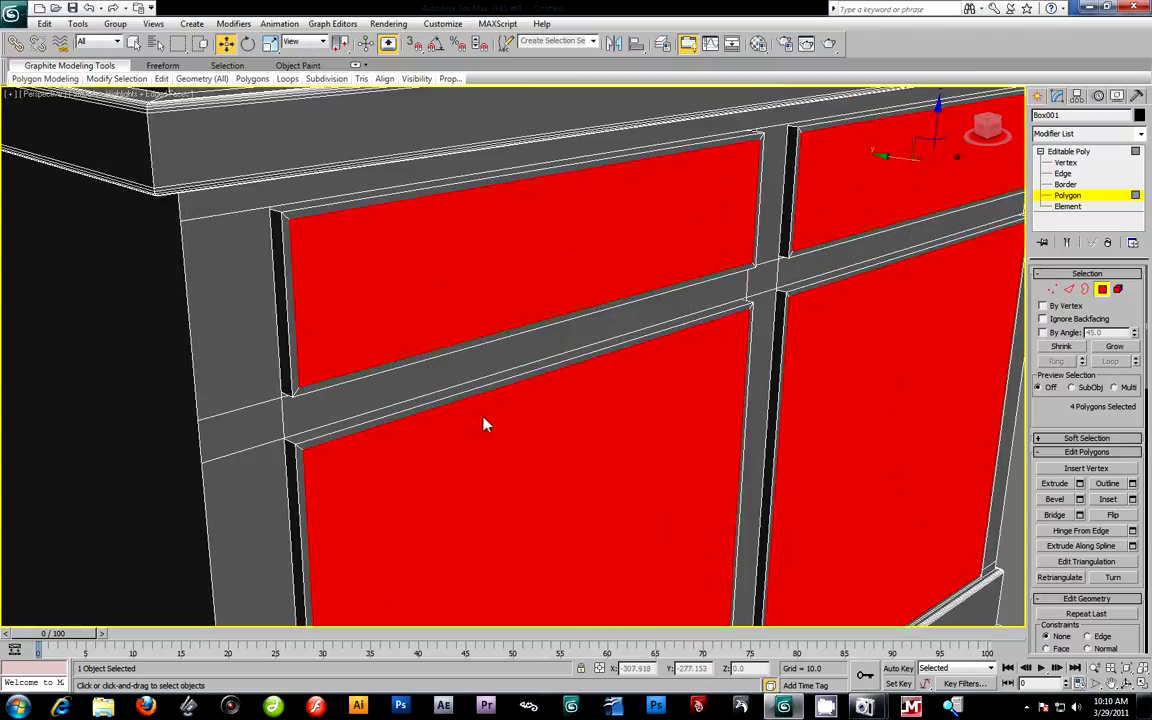
{"action": "scroll", "coordinate": [480, 410], "scroll_direction": "down", "scroll_amount": 3}
{"action": "left_click", "coordinate": [988, 387]}
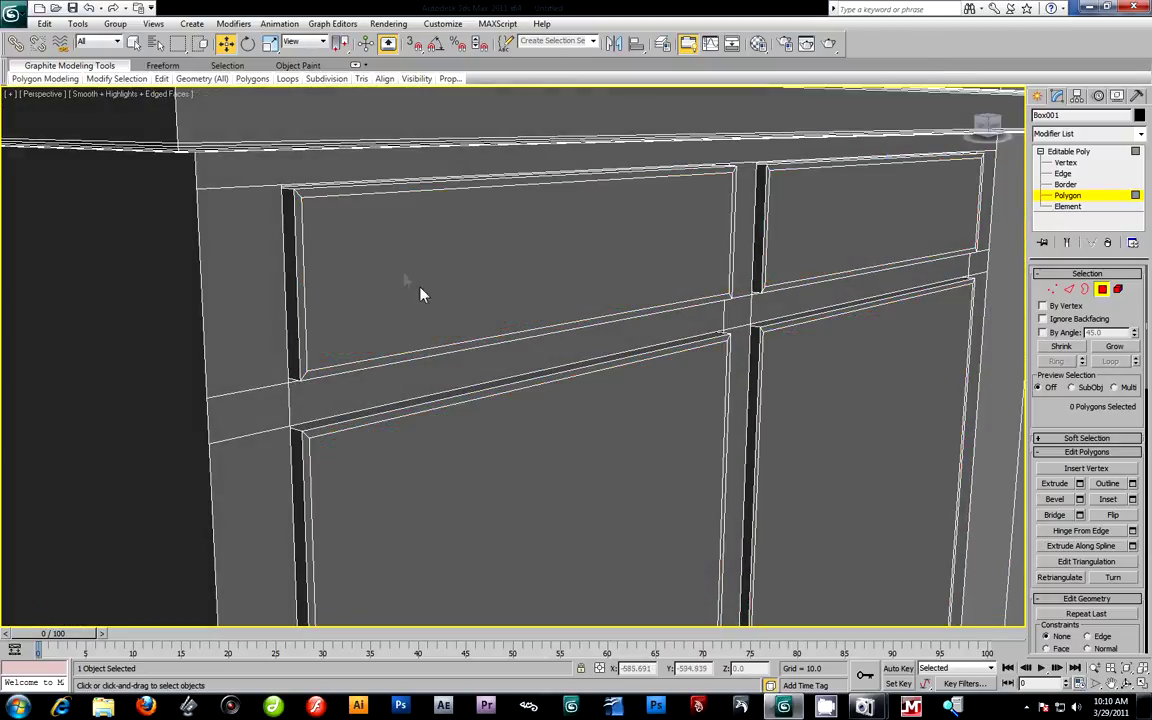
{"action": "scroll", "coordinate": [419, 288], "scroll_direction": "down", "scroll_amount": 3}
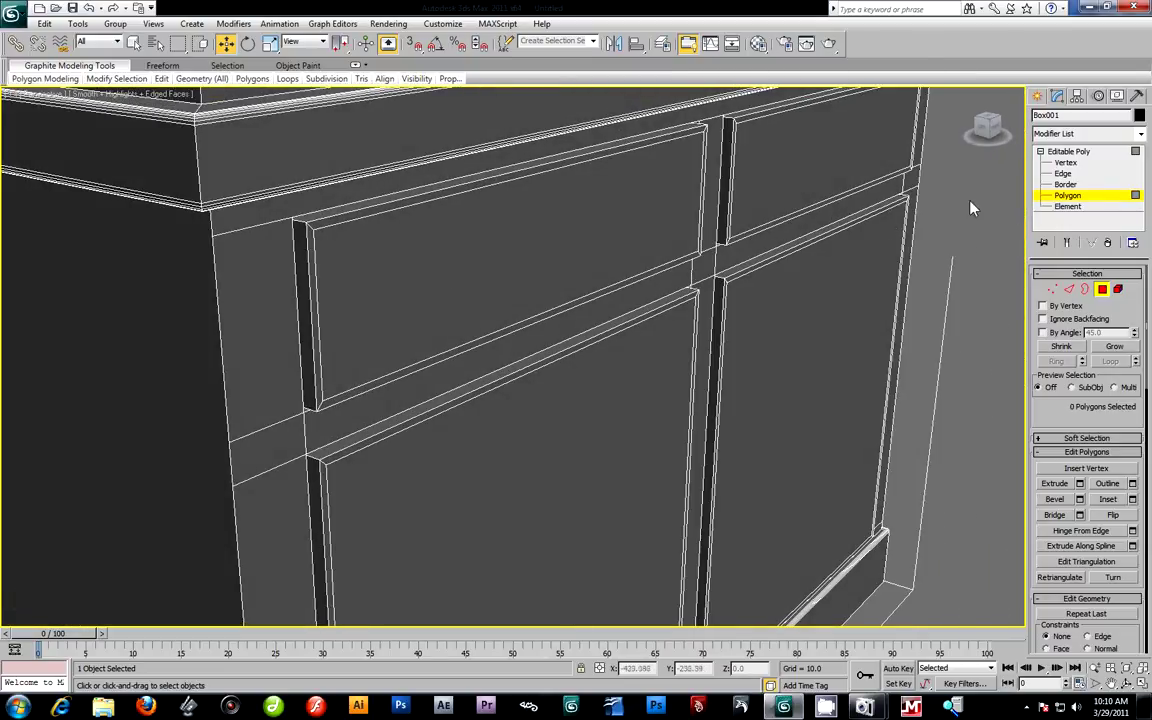
Select the complete outer front edge loops of both drawers and both doors.
{"action": "left_click", "coordinate": [463, 194]}
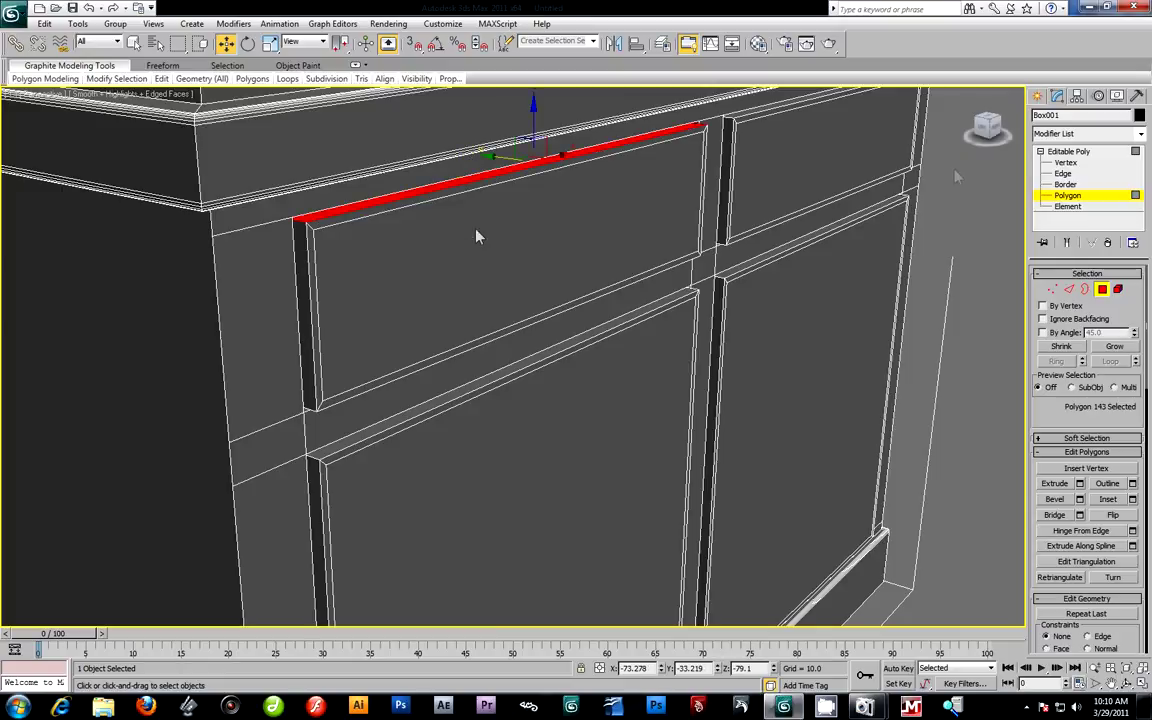
{"action": "key", "text": "2"}
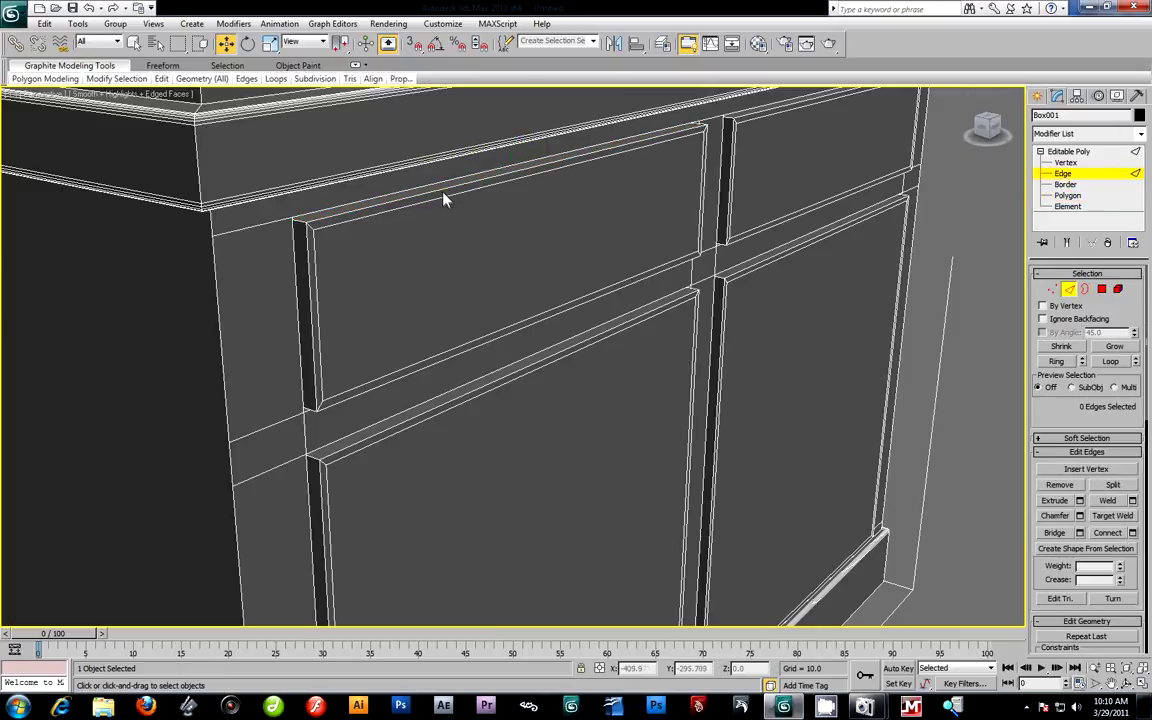
{"action": "left_click", "coordinate": [445, 196]}
{"action": "left_click", "coordinate": [769, 116], "text": "ctrl"}
{"action": "left_click", "coordinate": [600, 341], "text": "ctrl"}
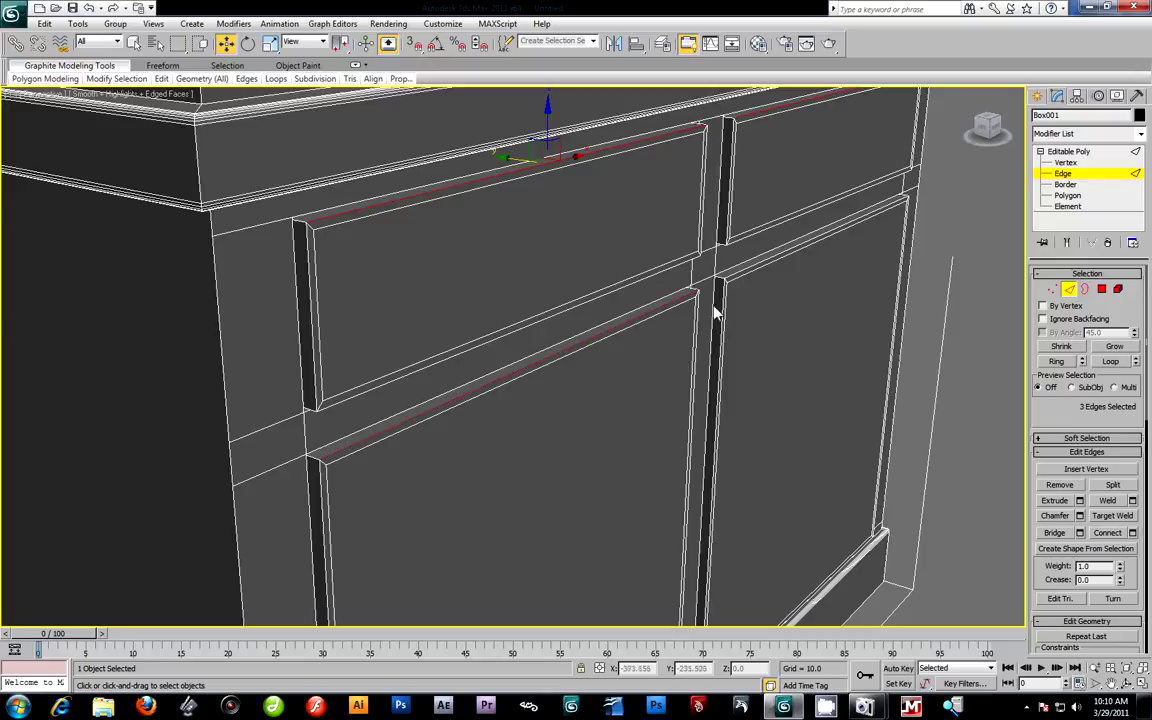
{"action": "left_click", "coordinate": [745, 277], "text": "ctrl"}
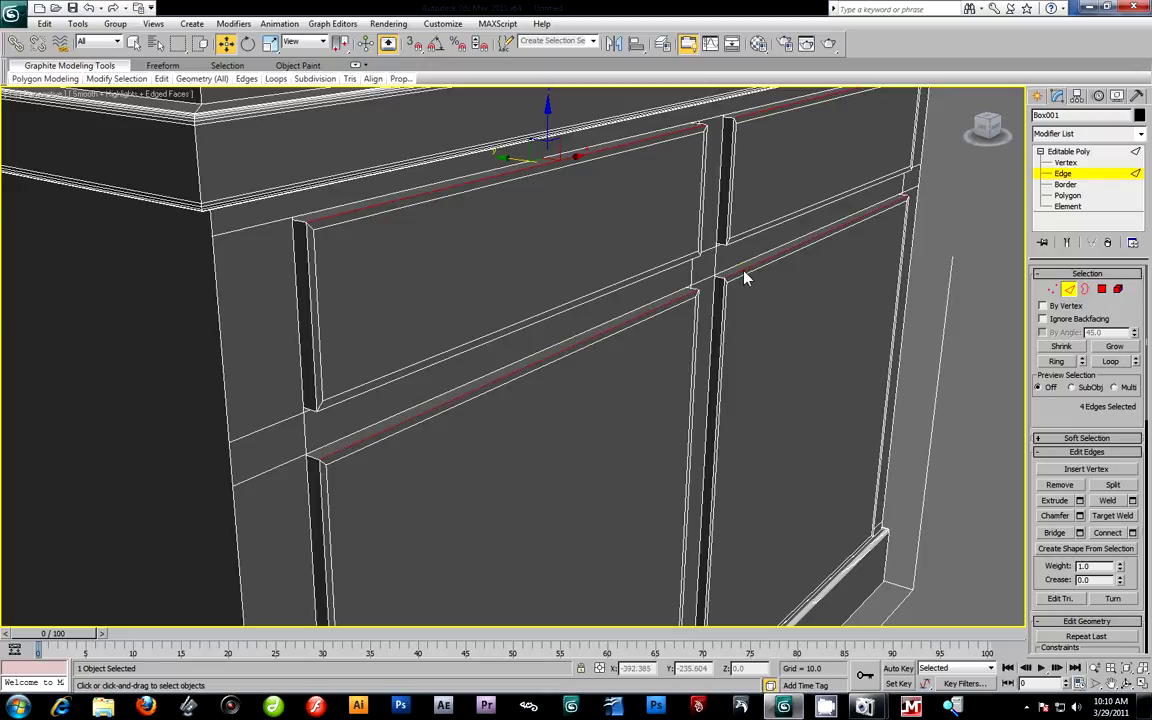
{"action": "left_click", "coordinate": [1114, 361]}
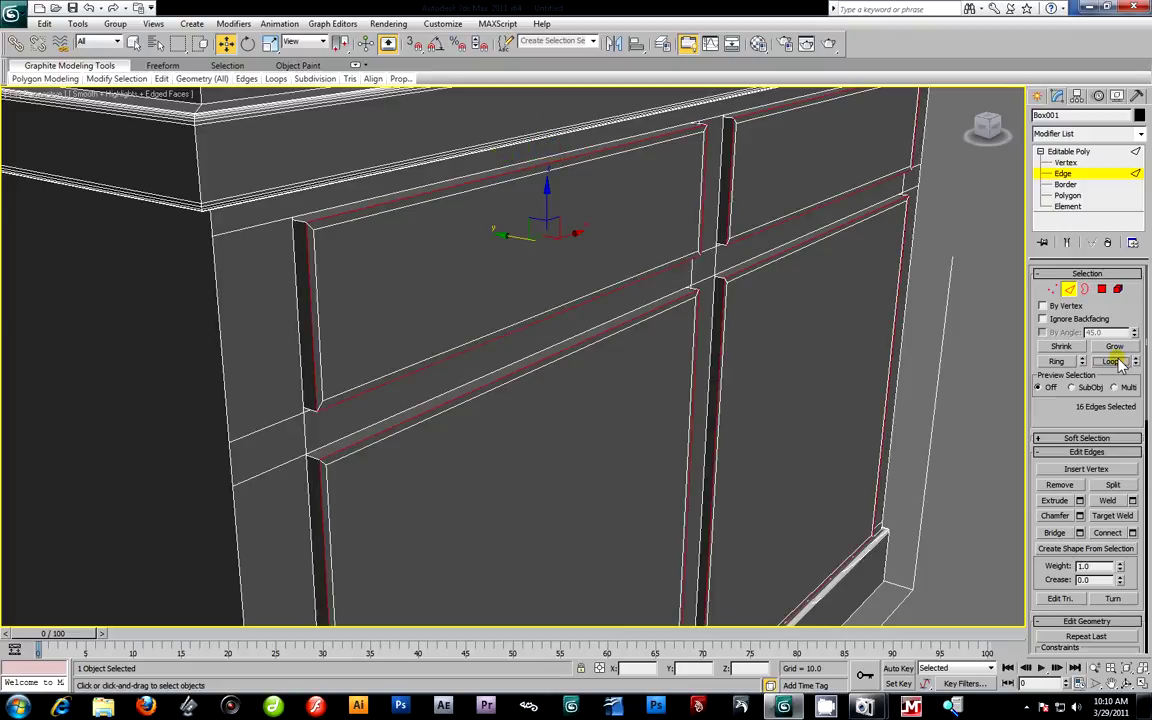
Chamfer the selected drawer and door edge loops by 1.346 with 5 segments.
{"action": "middle_click_drag", "start_coordinate": [690, 340], "coordinate": [843, 357], "text": "alt"}
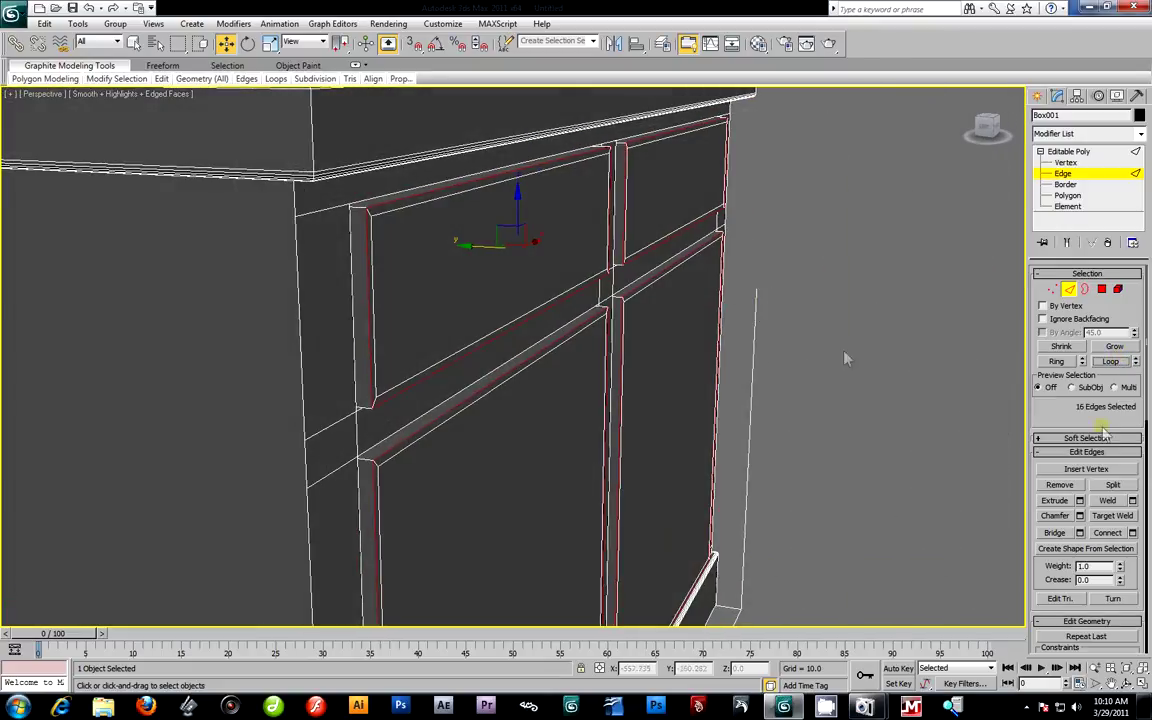
{"action": "left_click", "coordinate": [1080, 516]}
{"action": "scroll", "coordinate": [447, 309], "scroll_direction": "up", "scroll_amount": 8}
{"action": "middle_click_drag", "start_coordinate": [335, 228], "coordinate": [465, 337], "text": "alt"}
{"action": "middle_click_drag", "start_coordinate": [655, 219], "coordinate": [723, 273], "text": "alt"}
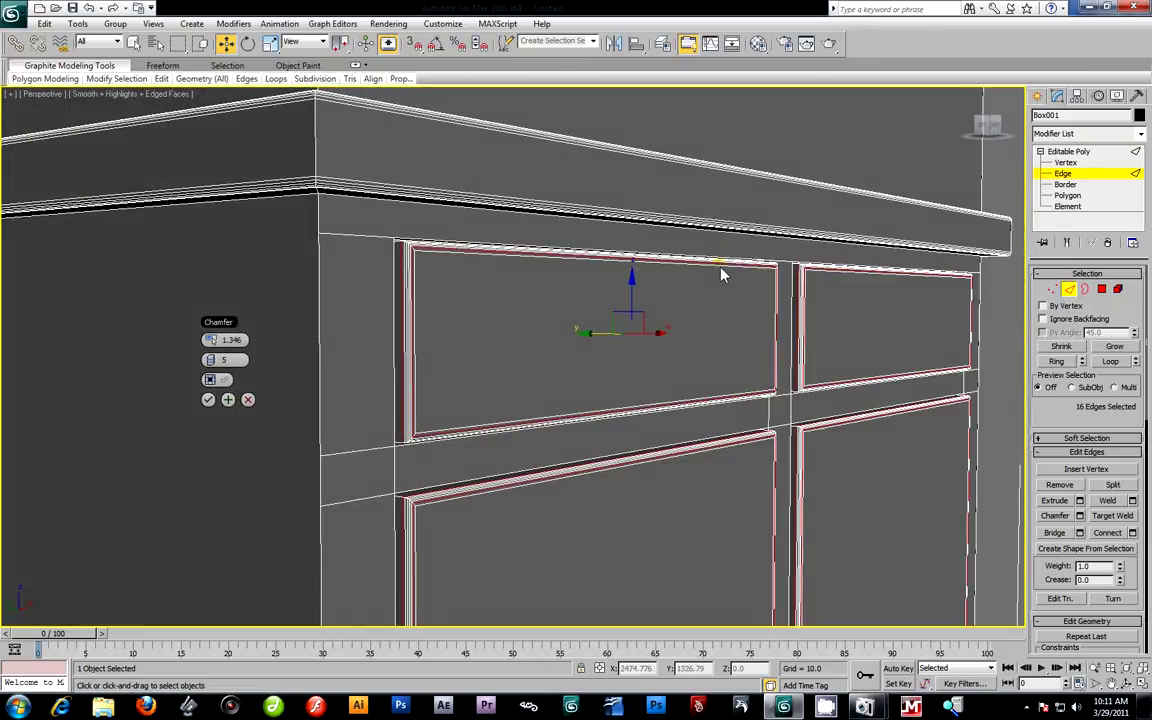
{"action": "left_click", "coordinate": [212, 402]}
Inspect the chamfered drawers and doors, and examine the upper glass-door section of the reference image in the front view.
{"action": "middle_click_drag", "start_coordinate": [578, 311], "coordinate": [620, 311], "text": "alt"}
{"action": "scroll", "coordinate": [594, 316], "scroll_direction": "up", "scroll_amount": 5}
{"action": "scroll", "coordinate": [620, 316], "scroll_direction": "down", "scroll_amount": 5}
{"action": "key", "text": "alt+w"}
{"action": "scroll", "coordinate": [820, 229], "scroll_direction": "down", "scroll_amount": 2}
{"action": "scroll", "coordinate": [803, 224], "scroll_direction": "down", "scroll_amount": 3}
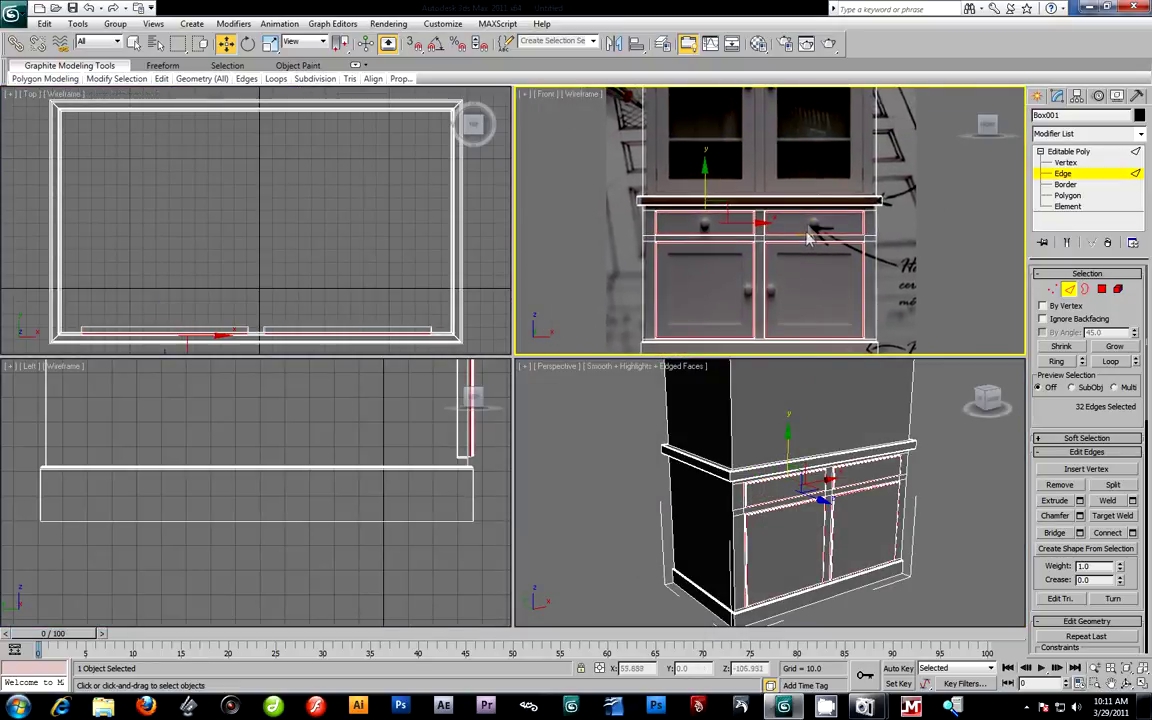
{"action": "middle_click_drag", "start_coordinate": [833, 493], "coordinate": [805, 486]}
{"action": "middle_click", "coordinate": [760, 205]}
{"action": "middle_click_drag", "start_coordinate": [760, 205], "coordinate": [753, 252]}
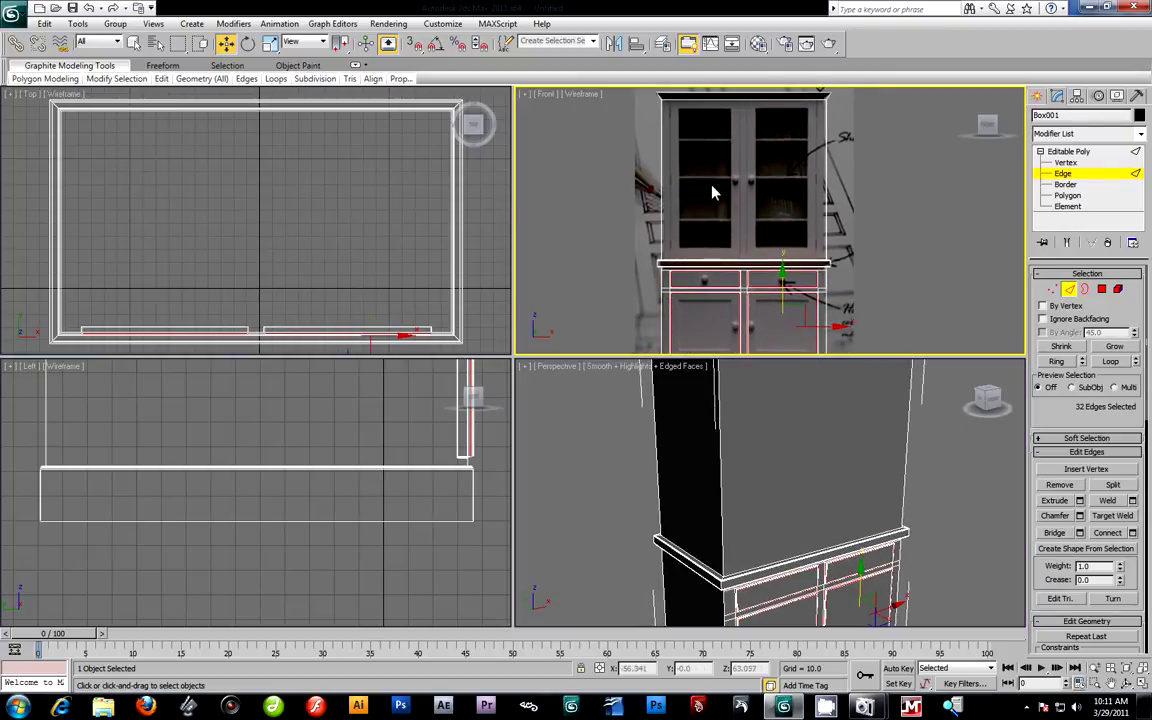